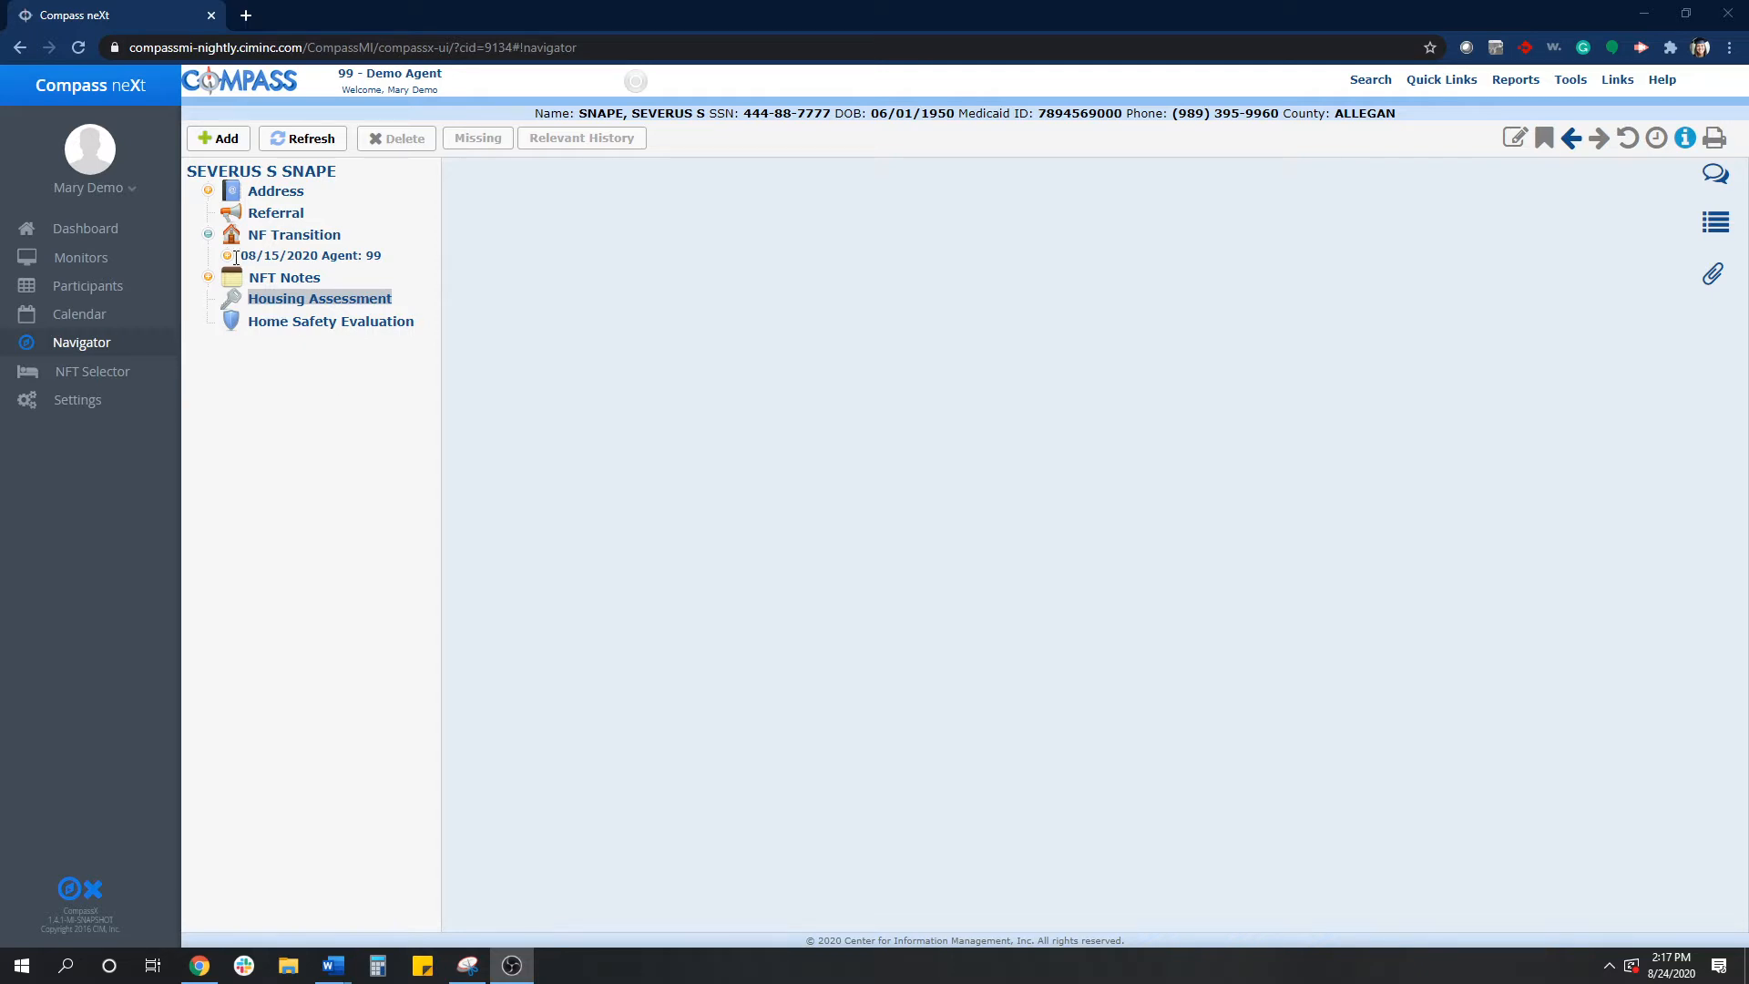
# - Add a new housing assessment for the participant dated 08/22/2020
pyautogui.click(207, 147)
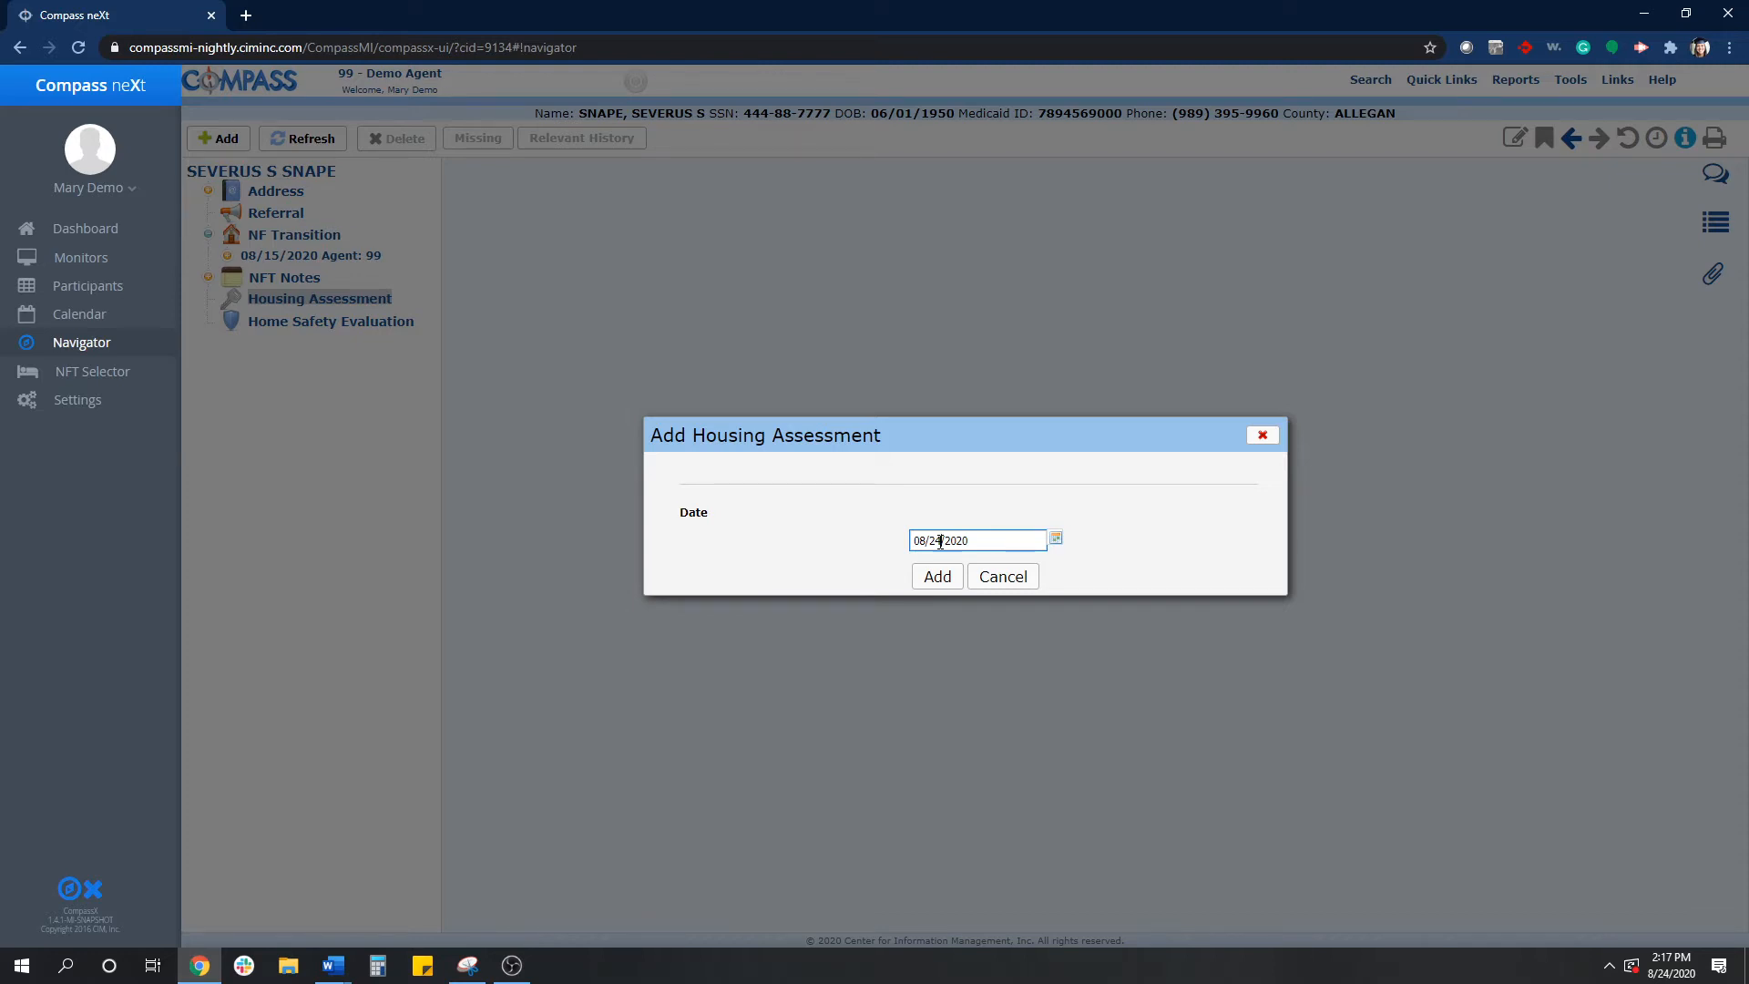
pyautogui.press('BackSpace')
pyautogui.write('3')
pyautogui.click(909, 512)
pyautogui.click(937, 577)
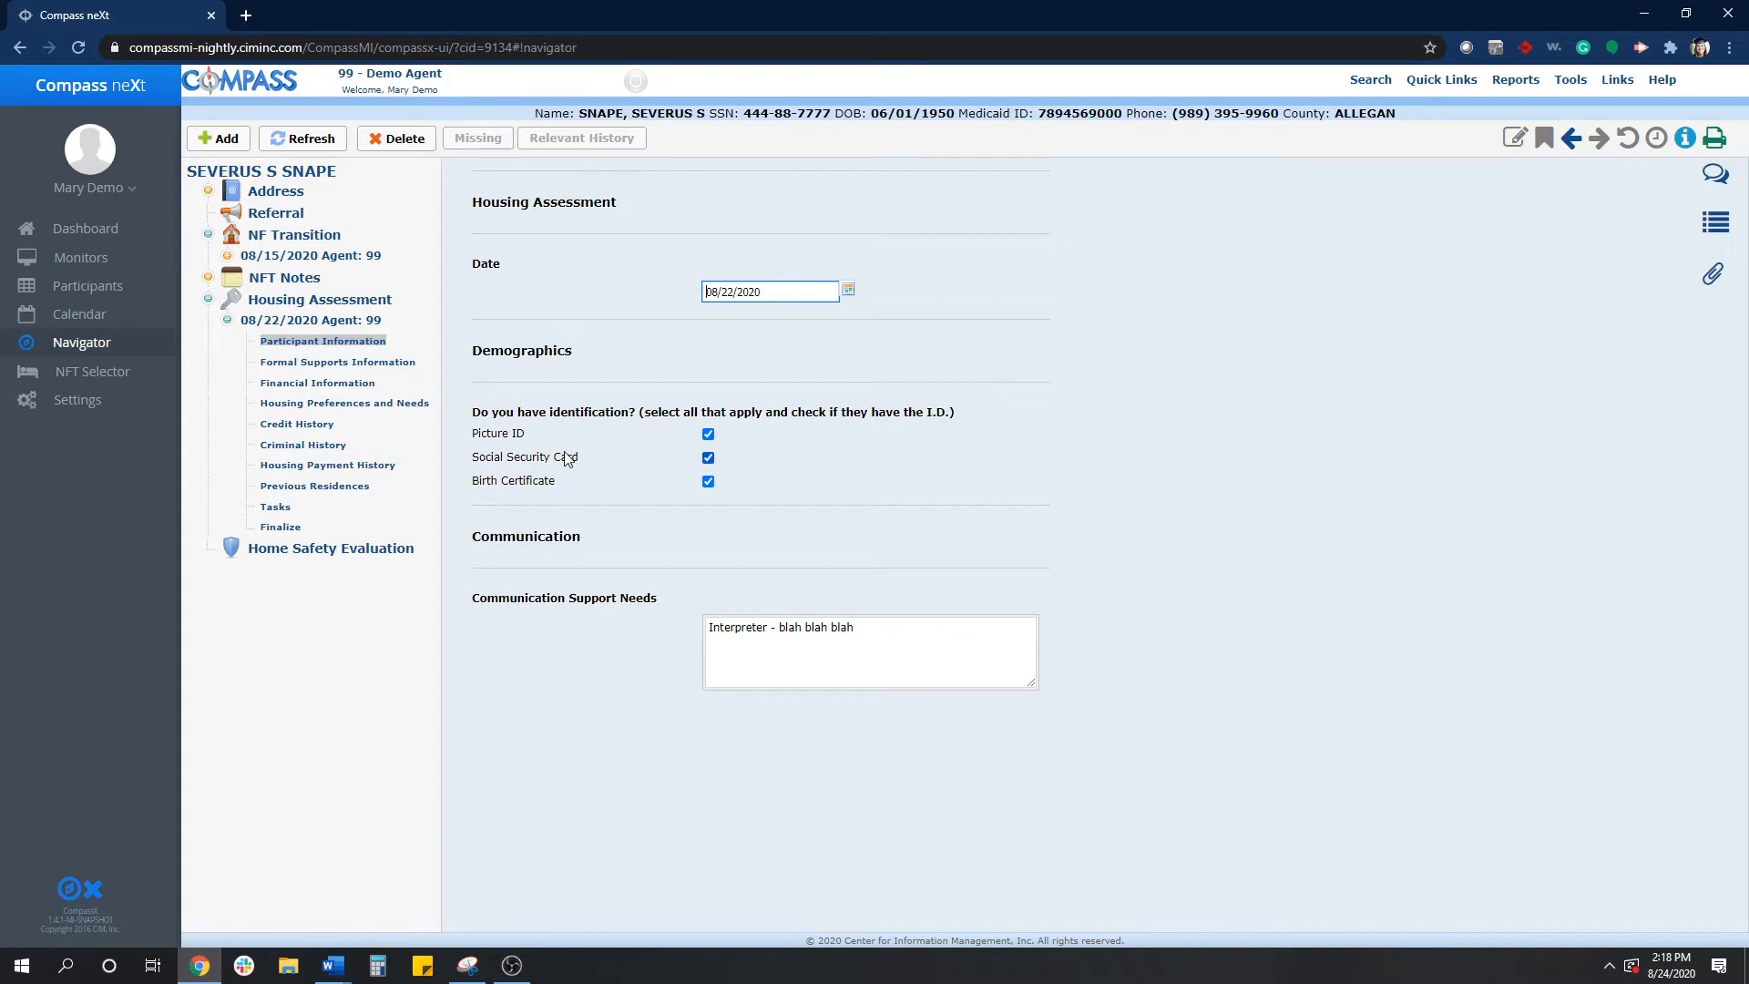
# - Review the new assessment's Formal Supports, Financial and Participant Information sections
pyautogui.click(369, 363)
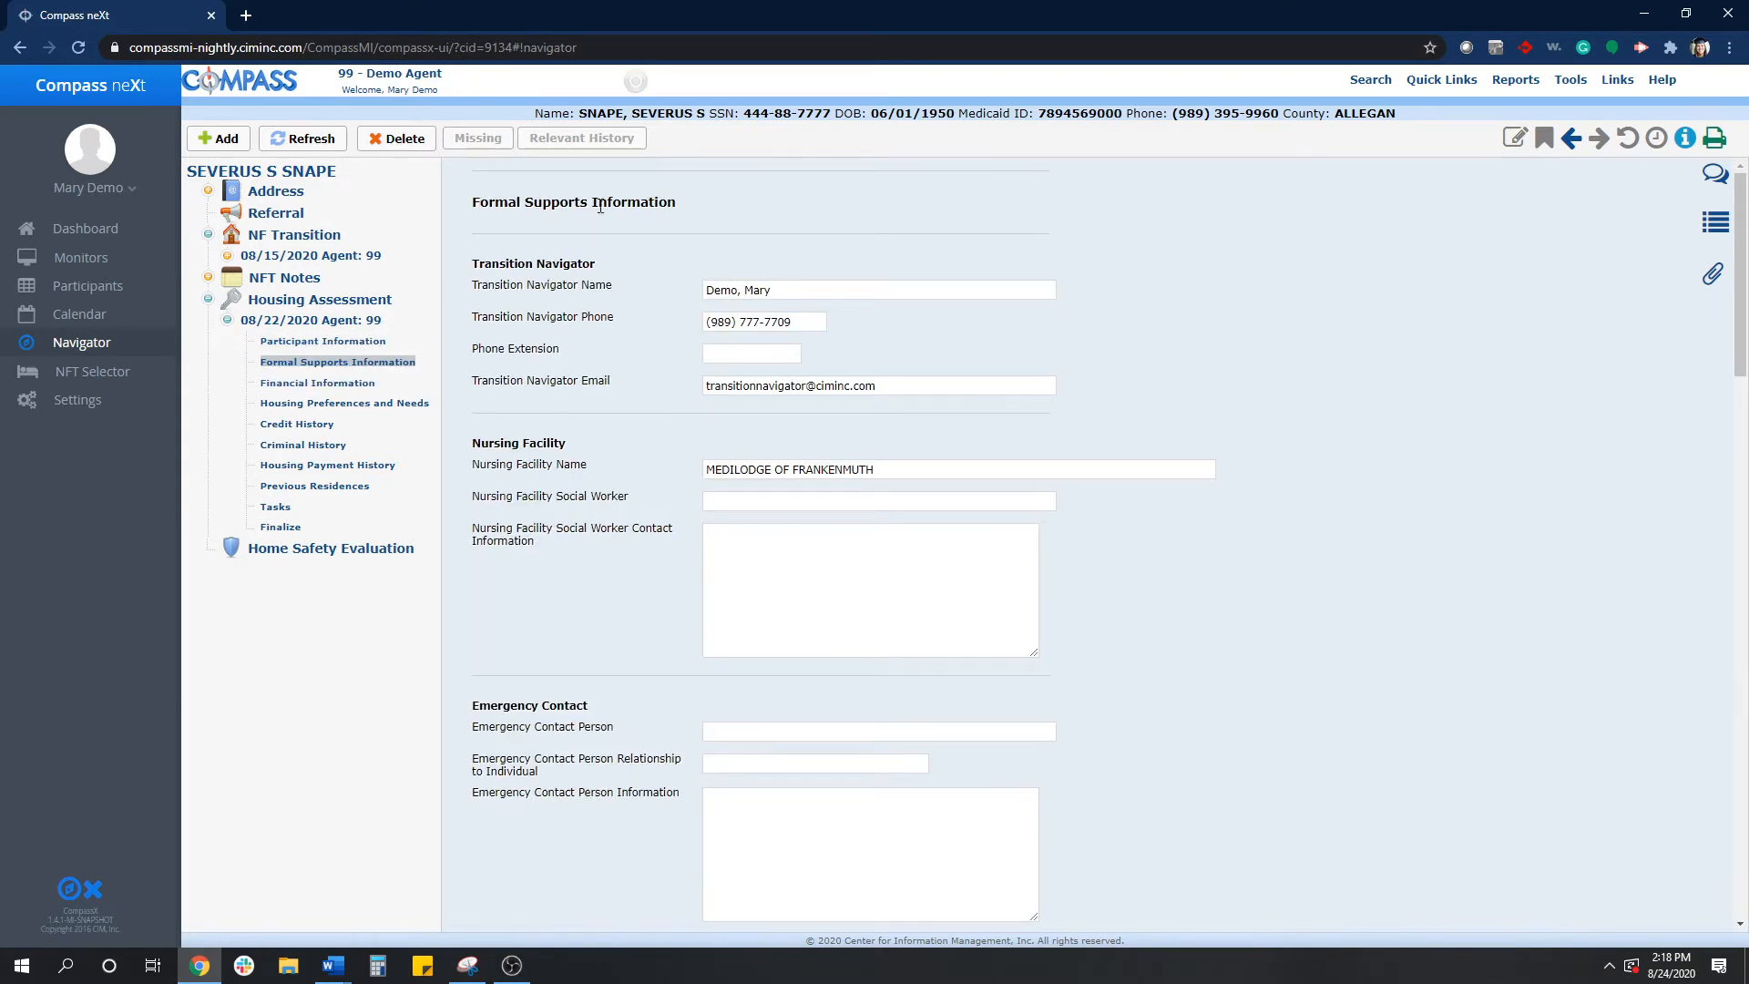
pyautogui.click(331, 383)
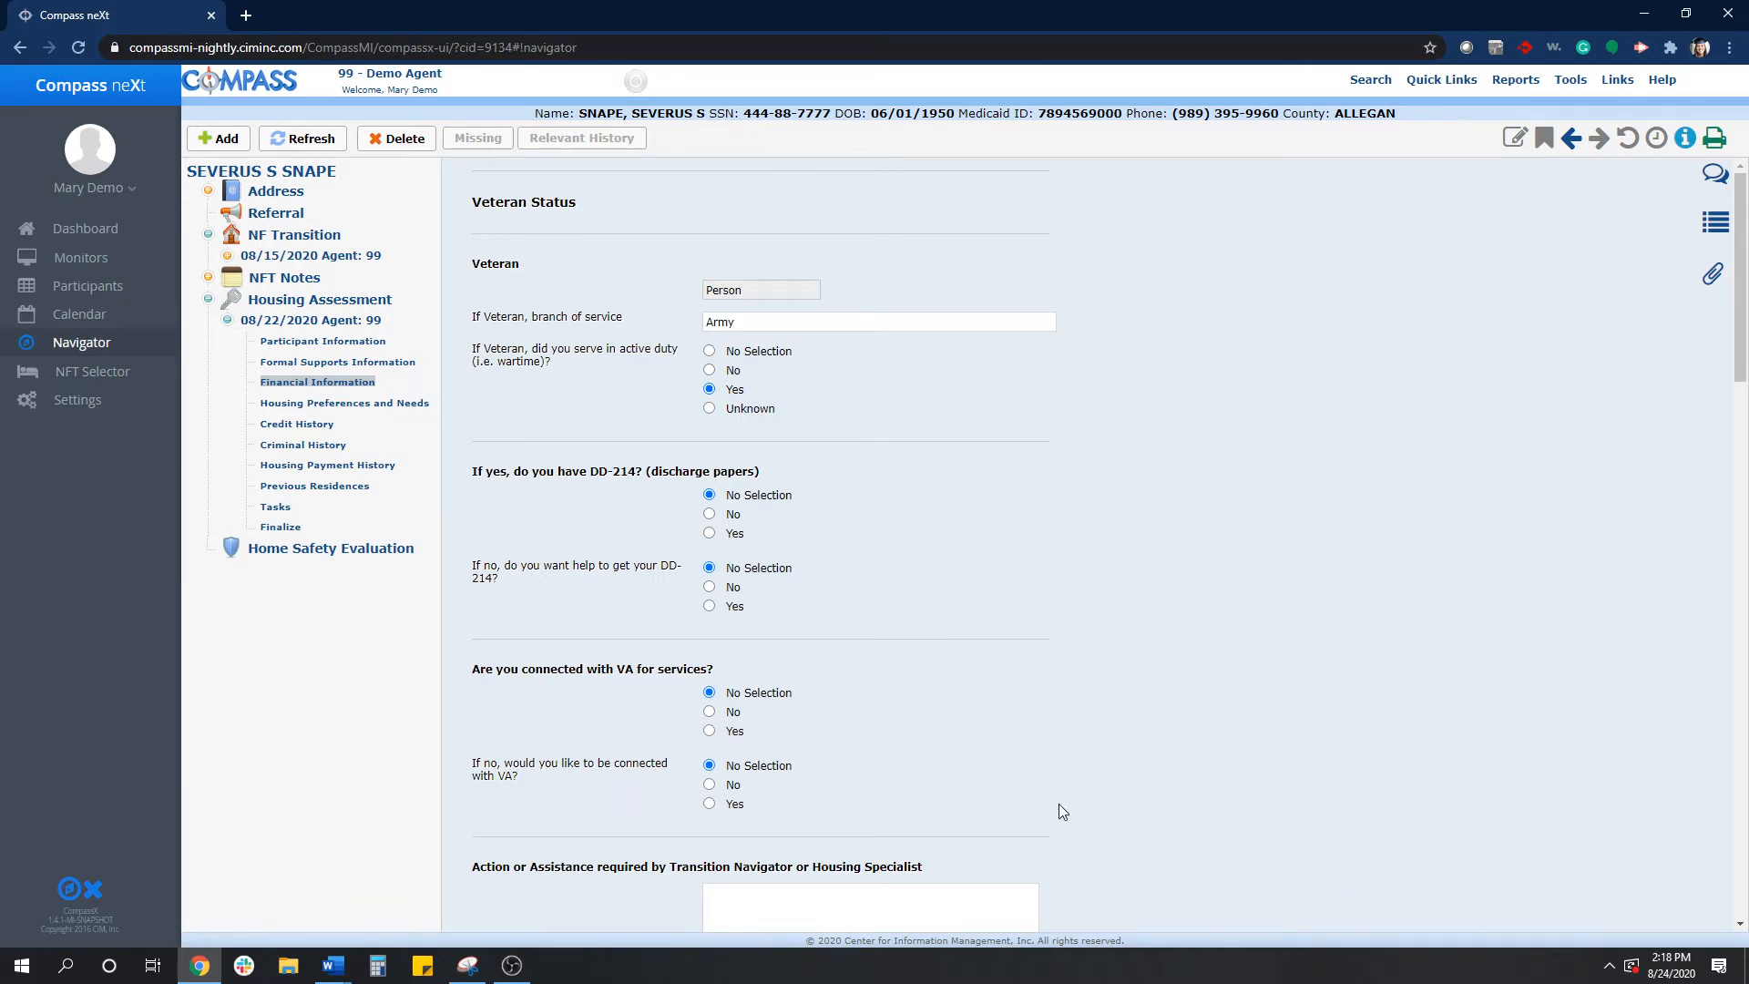
pyautogui.click(335, 342)
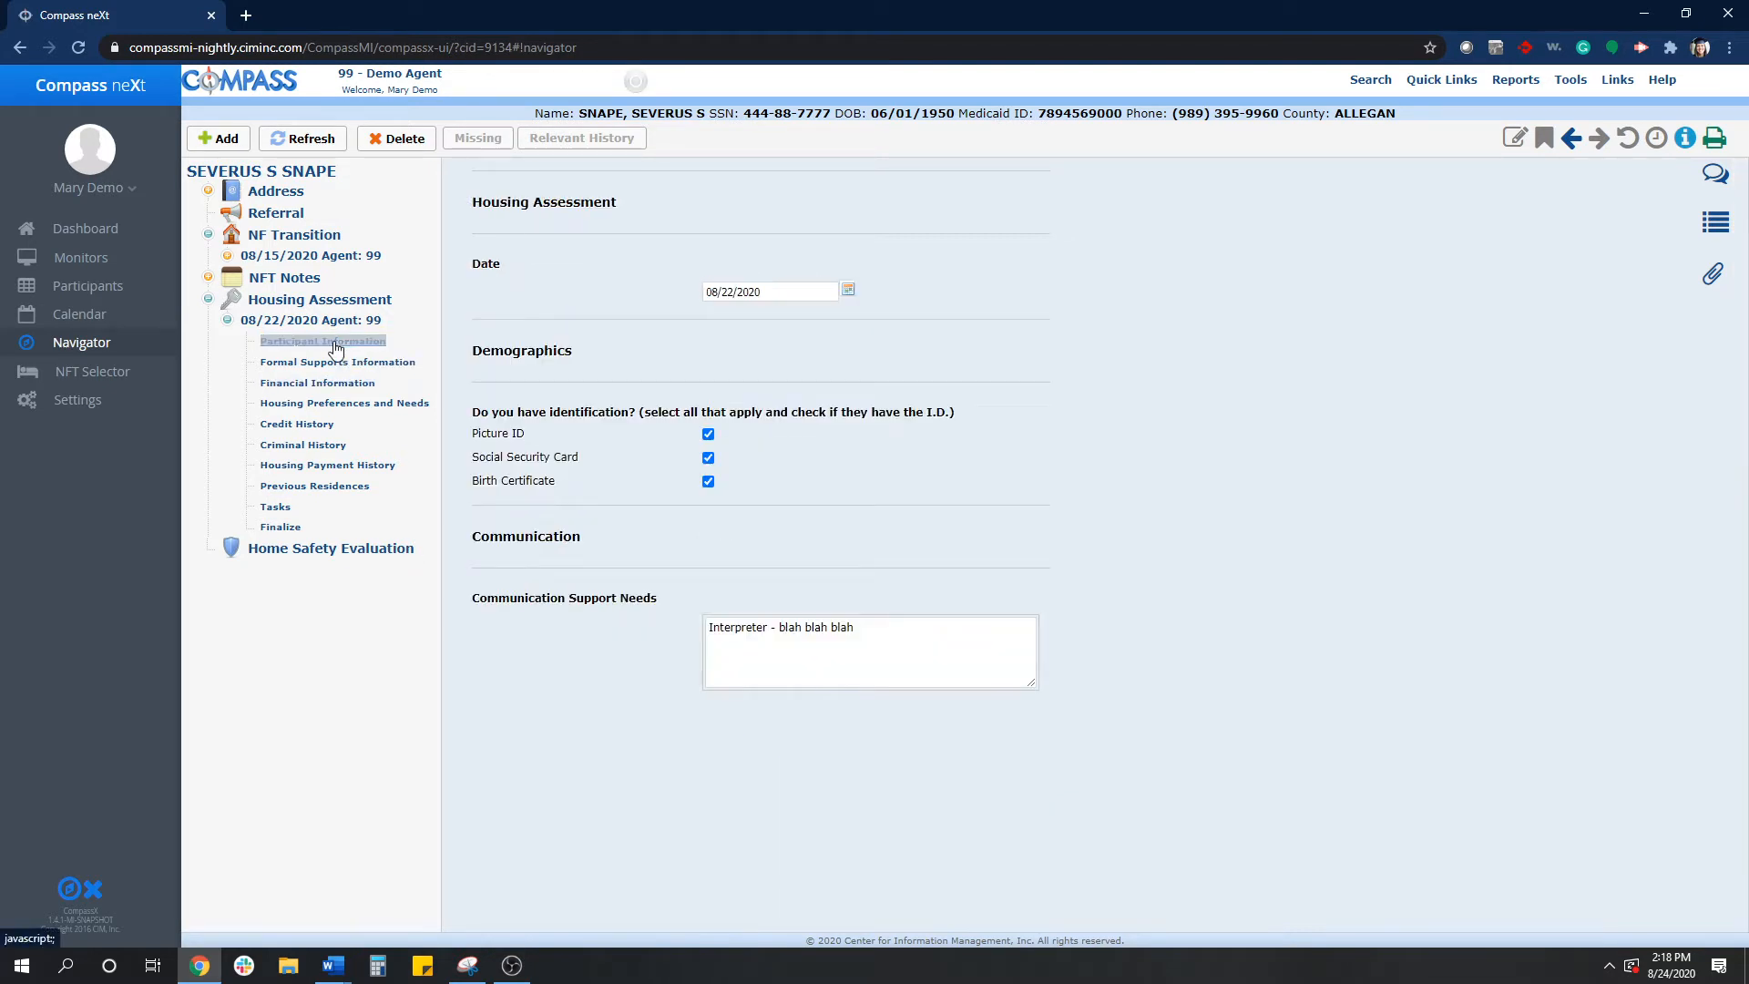
pyautogui.click(367, 363)
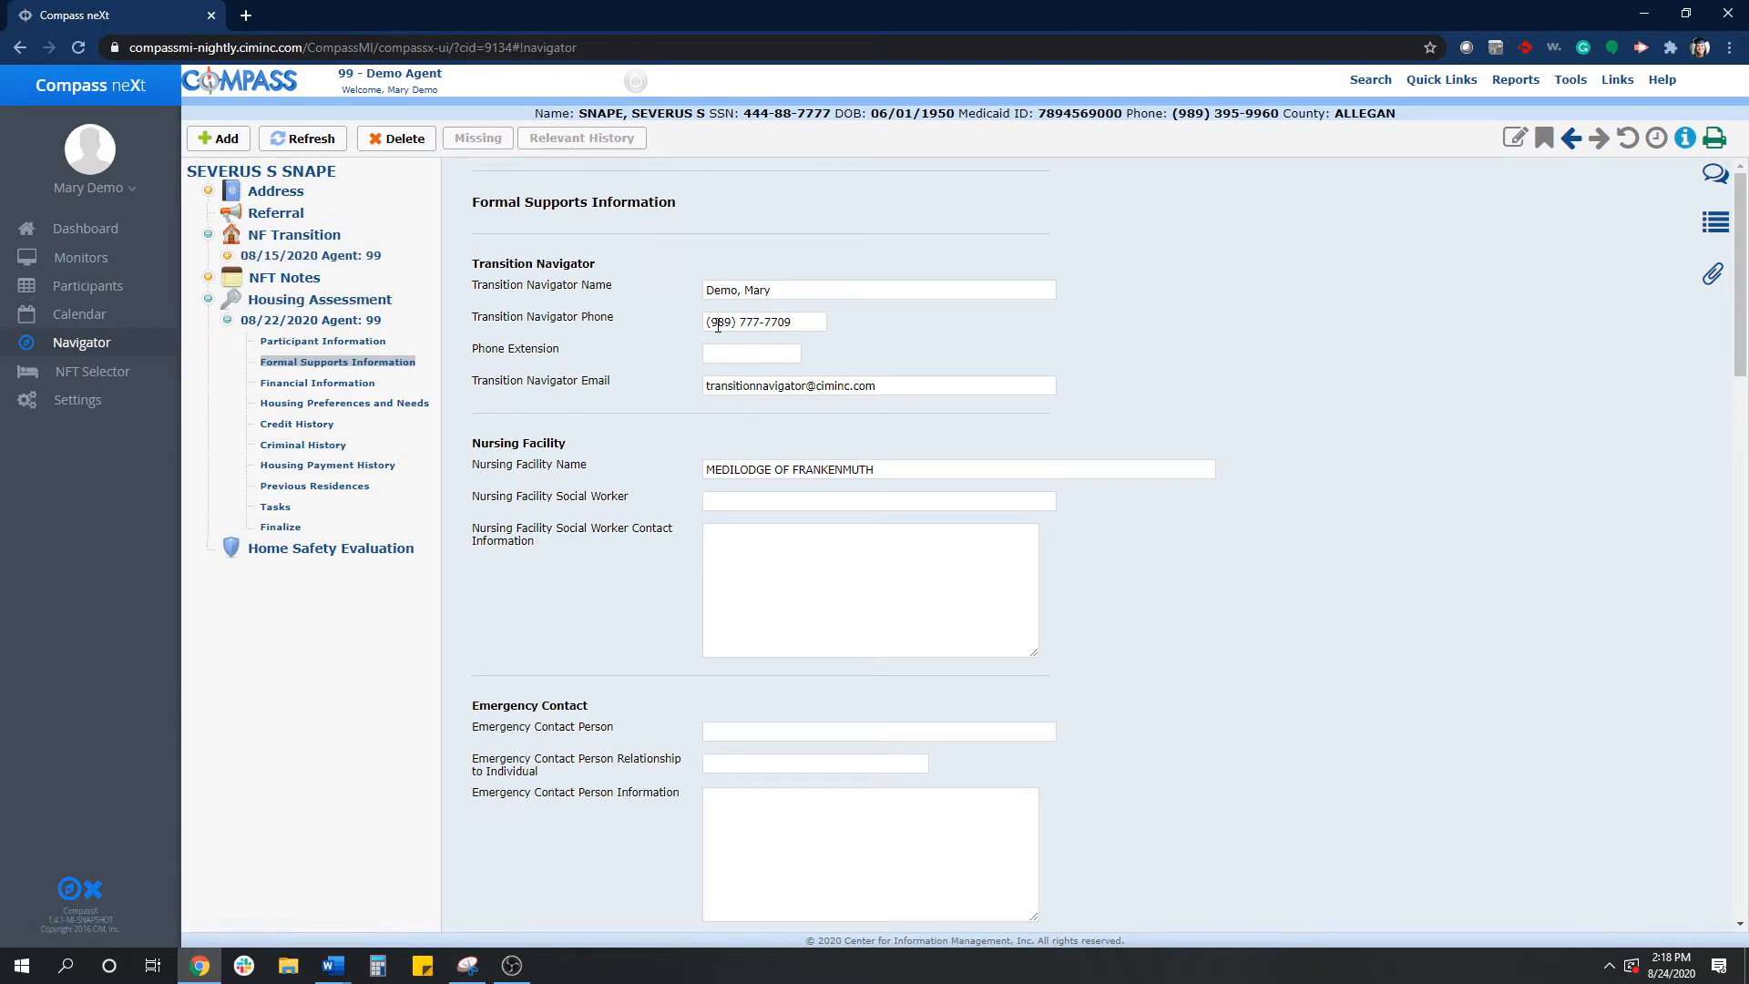
# - Compare the NF Transition CTA General and Identification pages with the assessment's Participant and Formal Supports pages
pyautogui.click(329, 256)
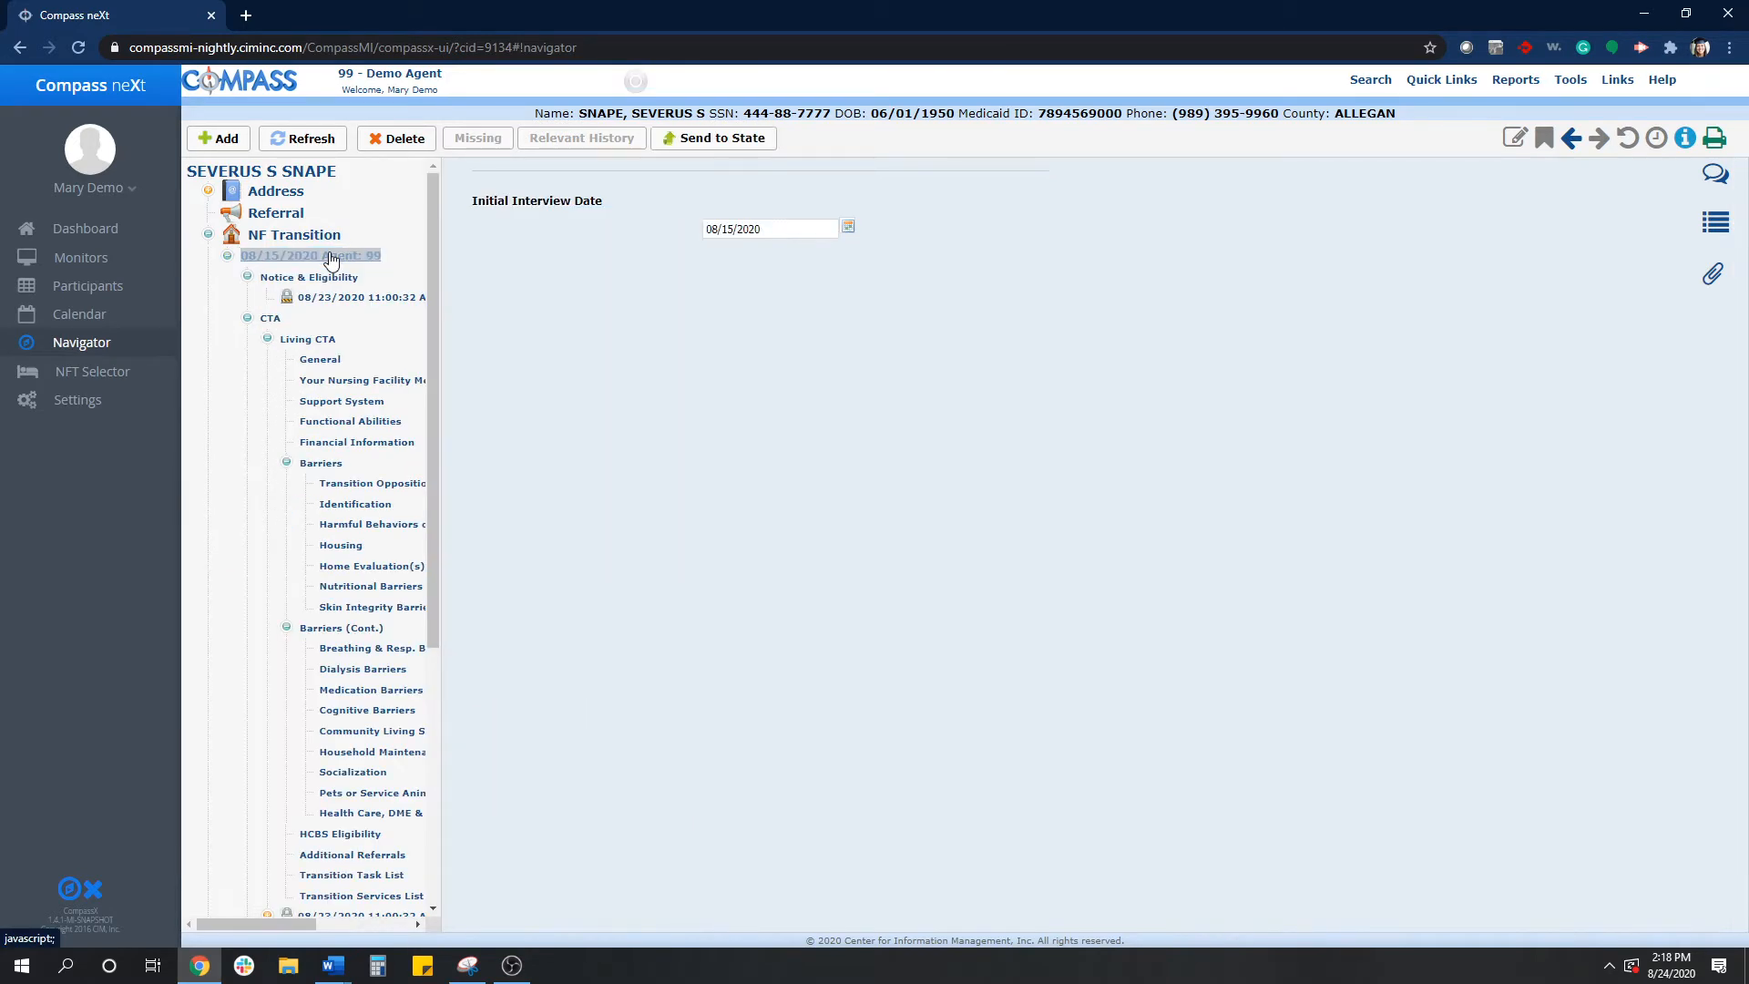
pyautogui.click(322, 362)
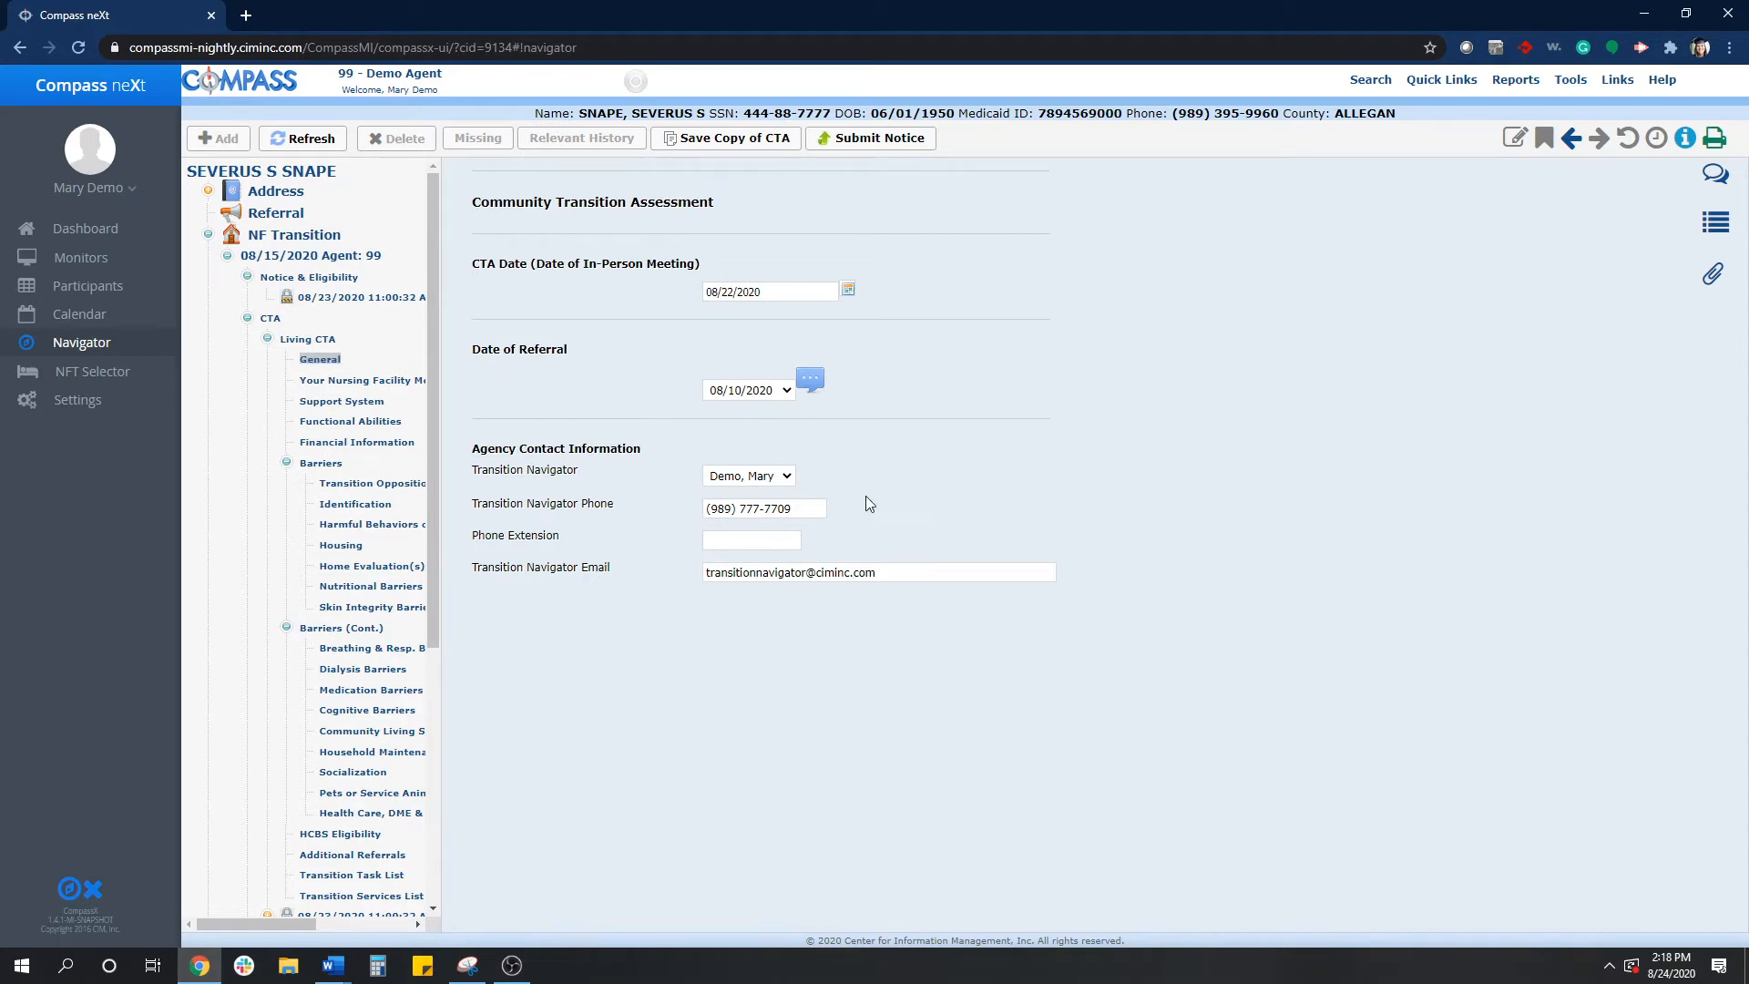
pyautogui.click(351, 508)
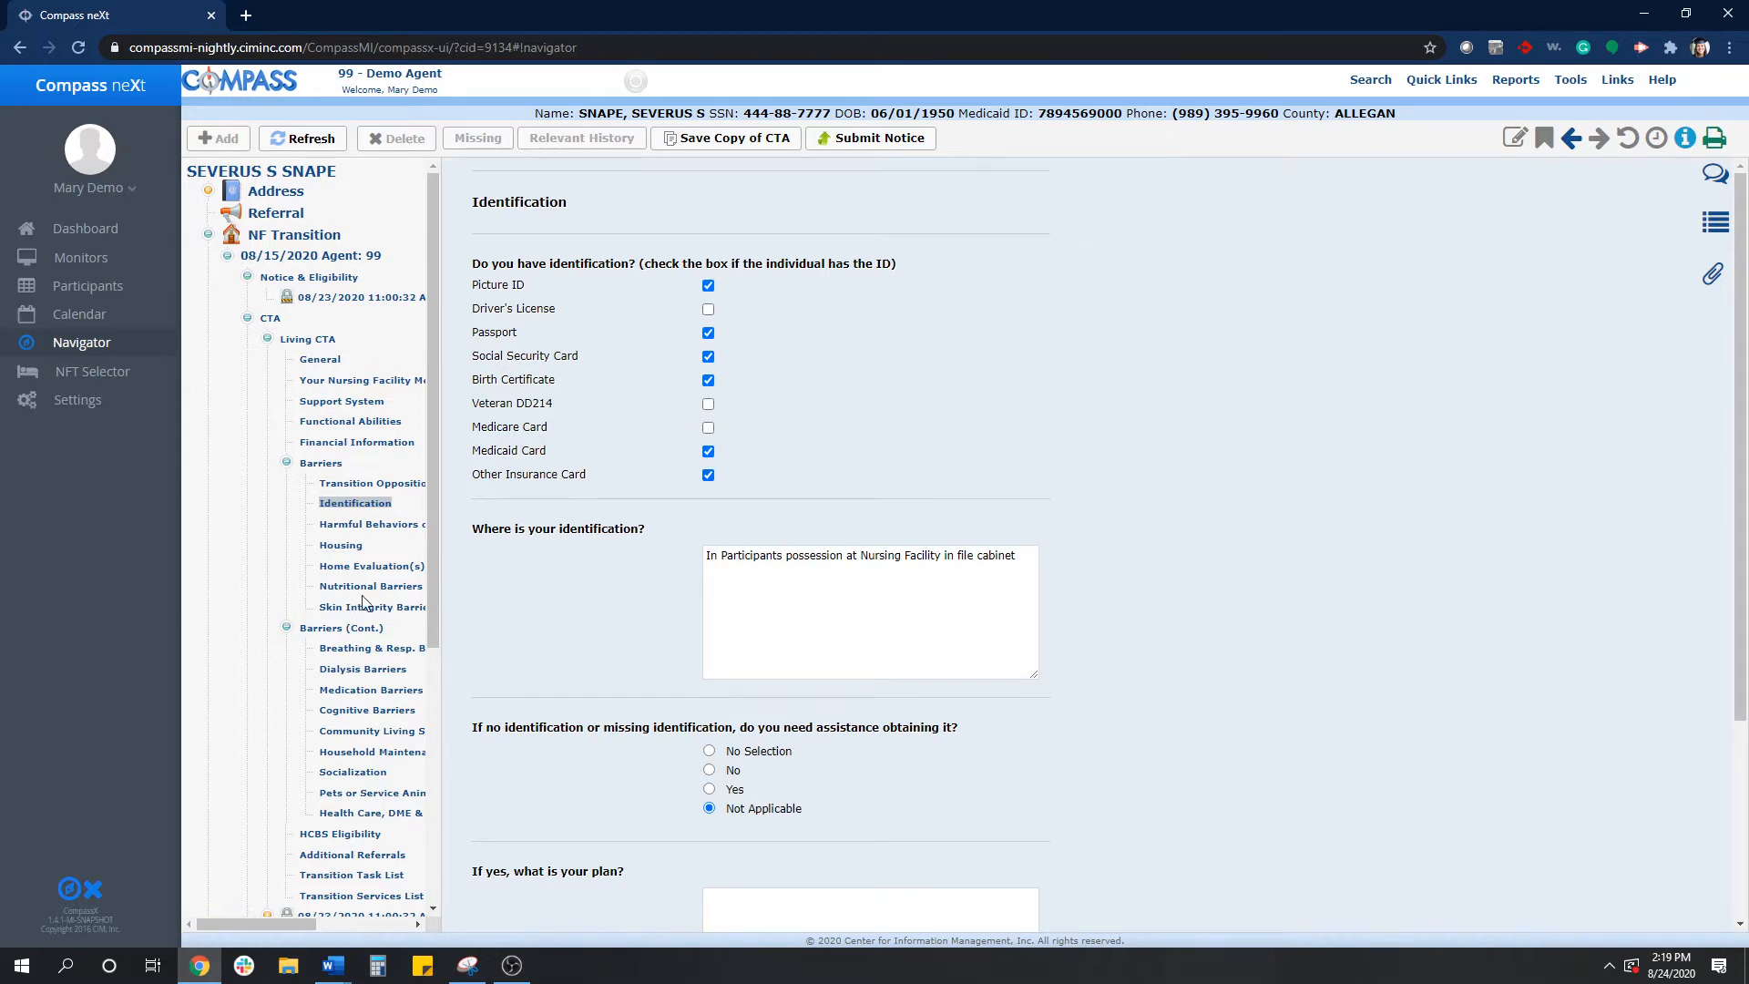
pyautogui.scroll(-5, 363, 604)
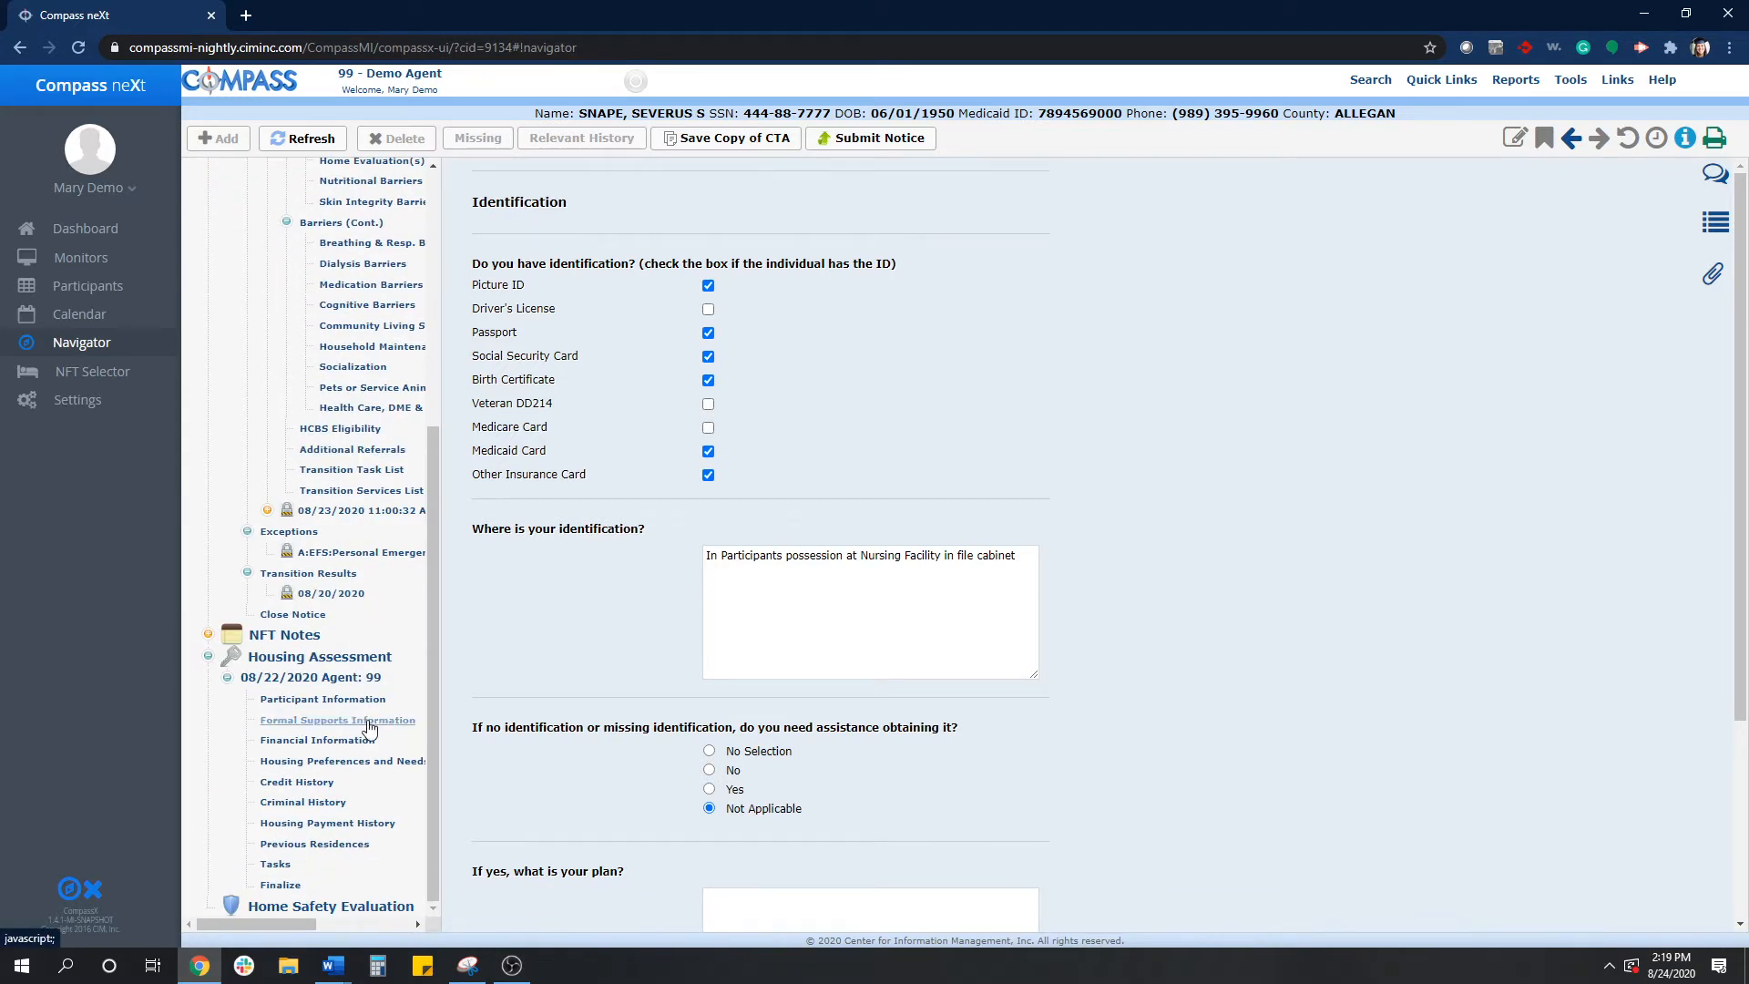
pyautogui.click(318, 702)
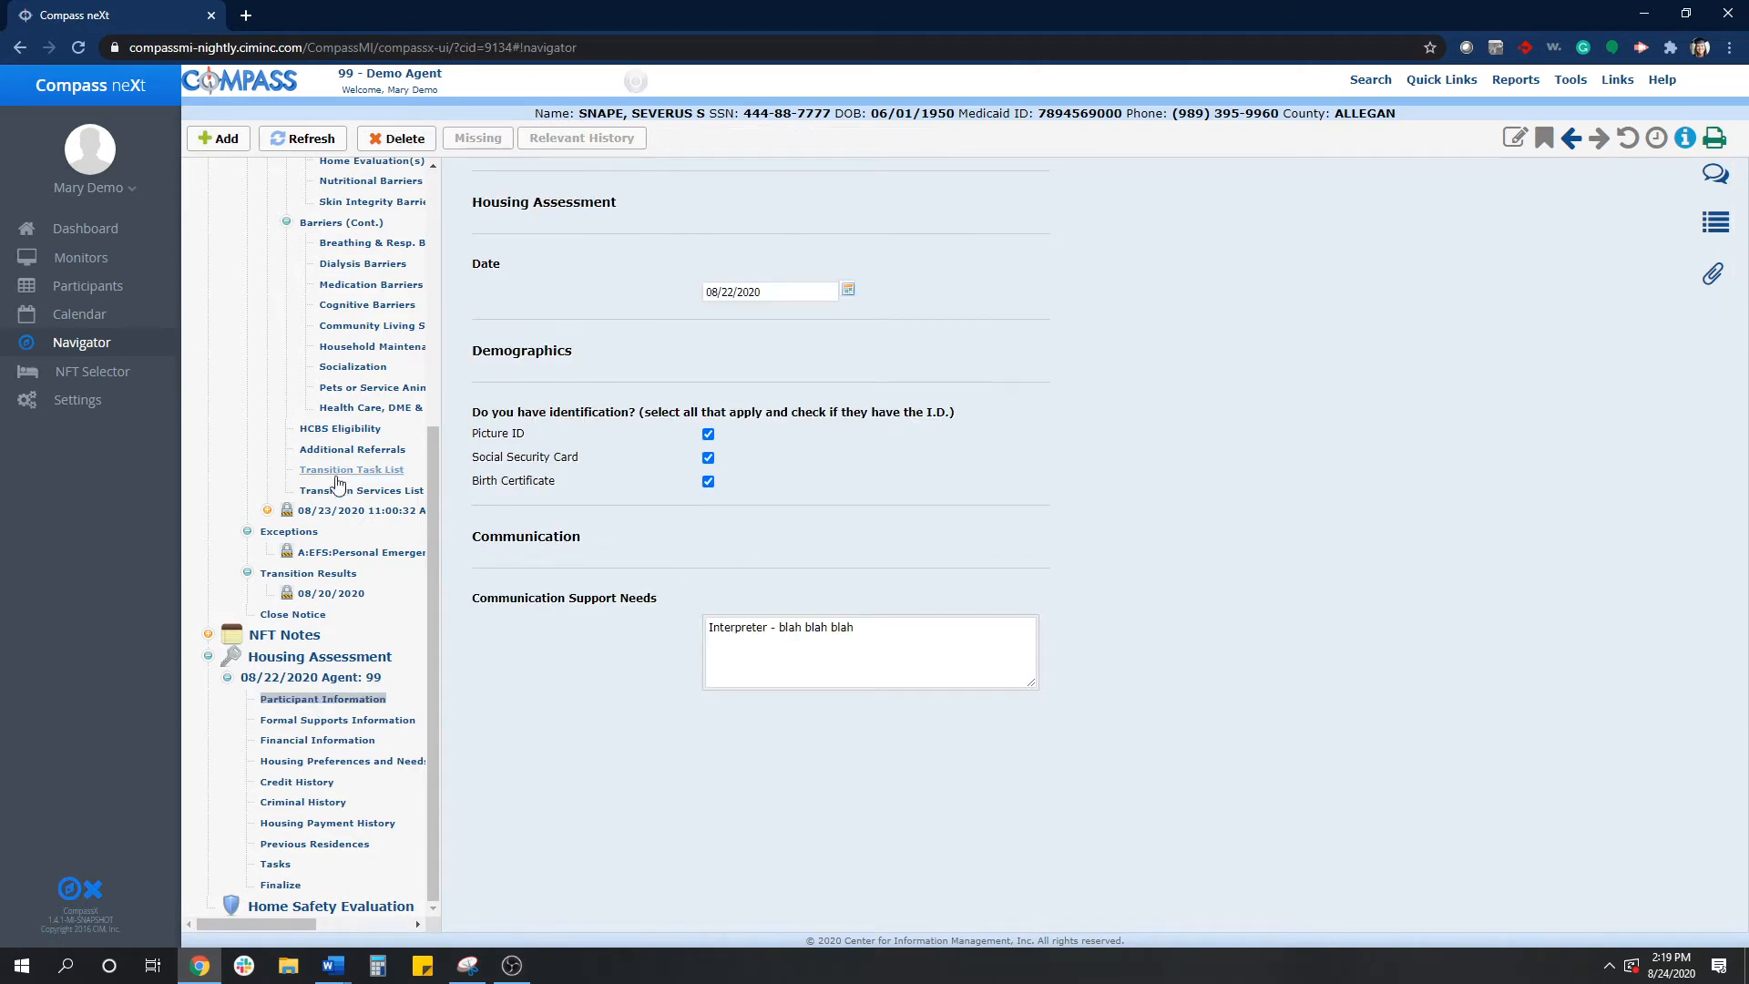
pyautogui.scroll(5, 275, 344)
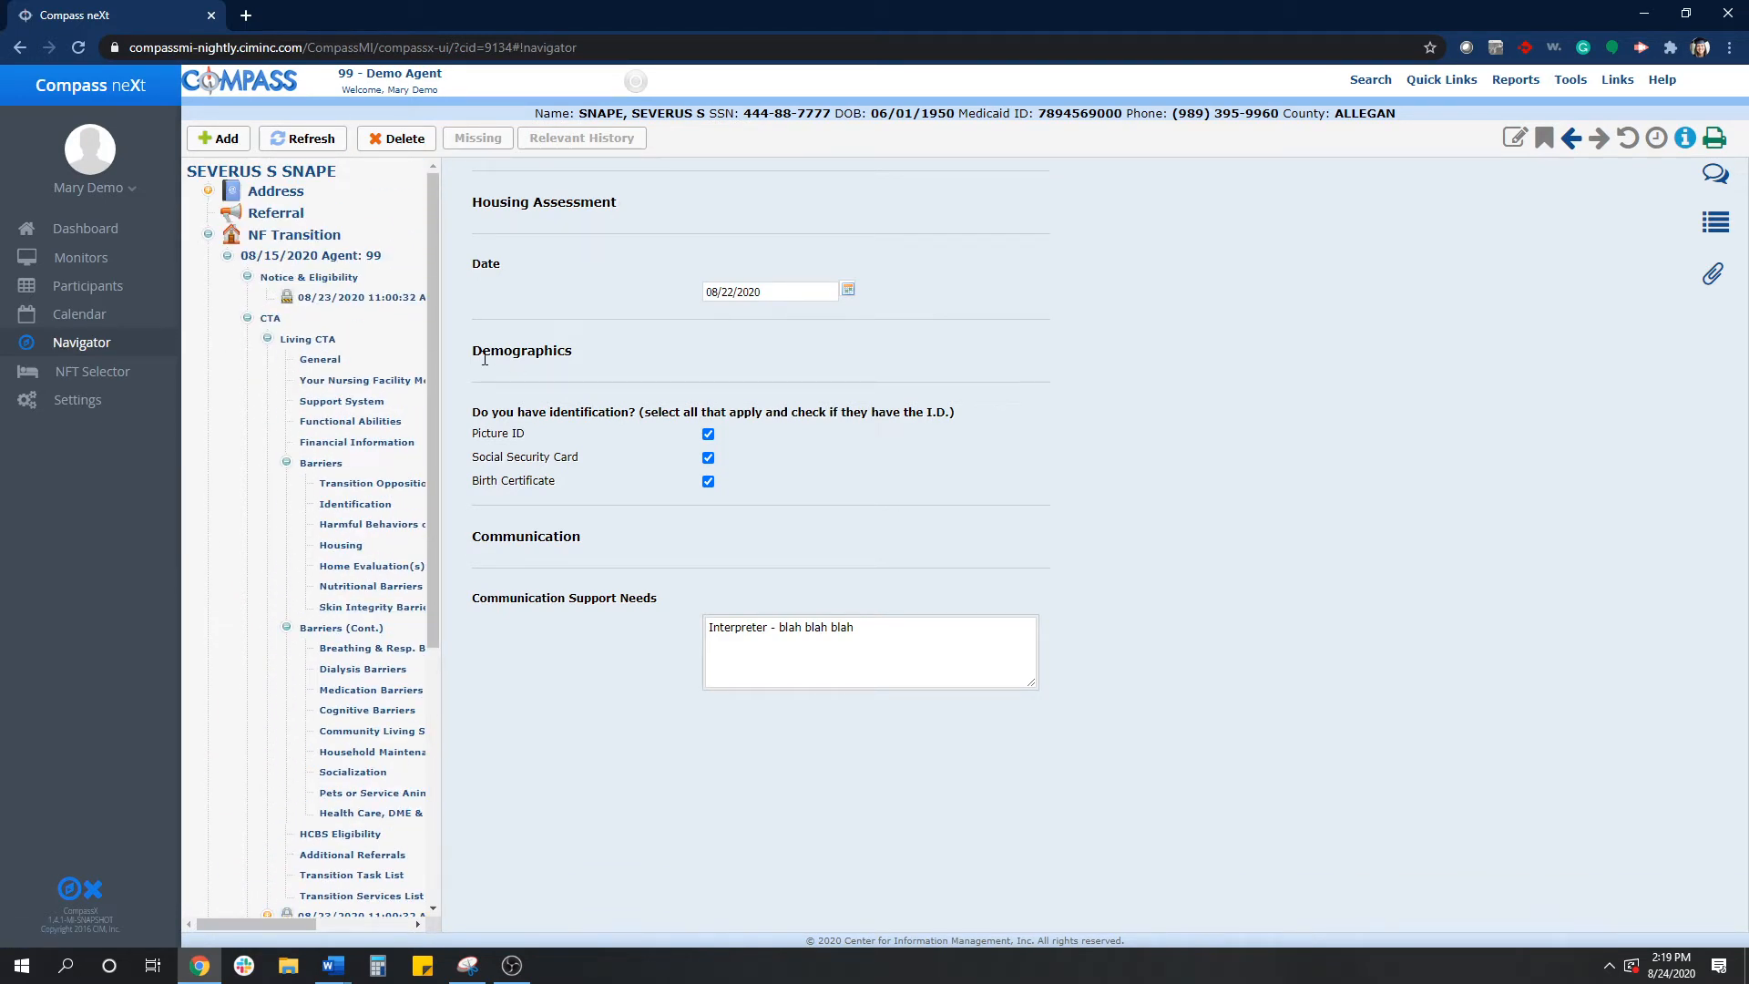
pyautogui.click(364, 506)
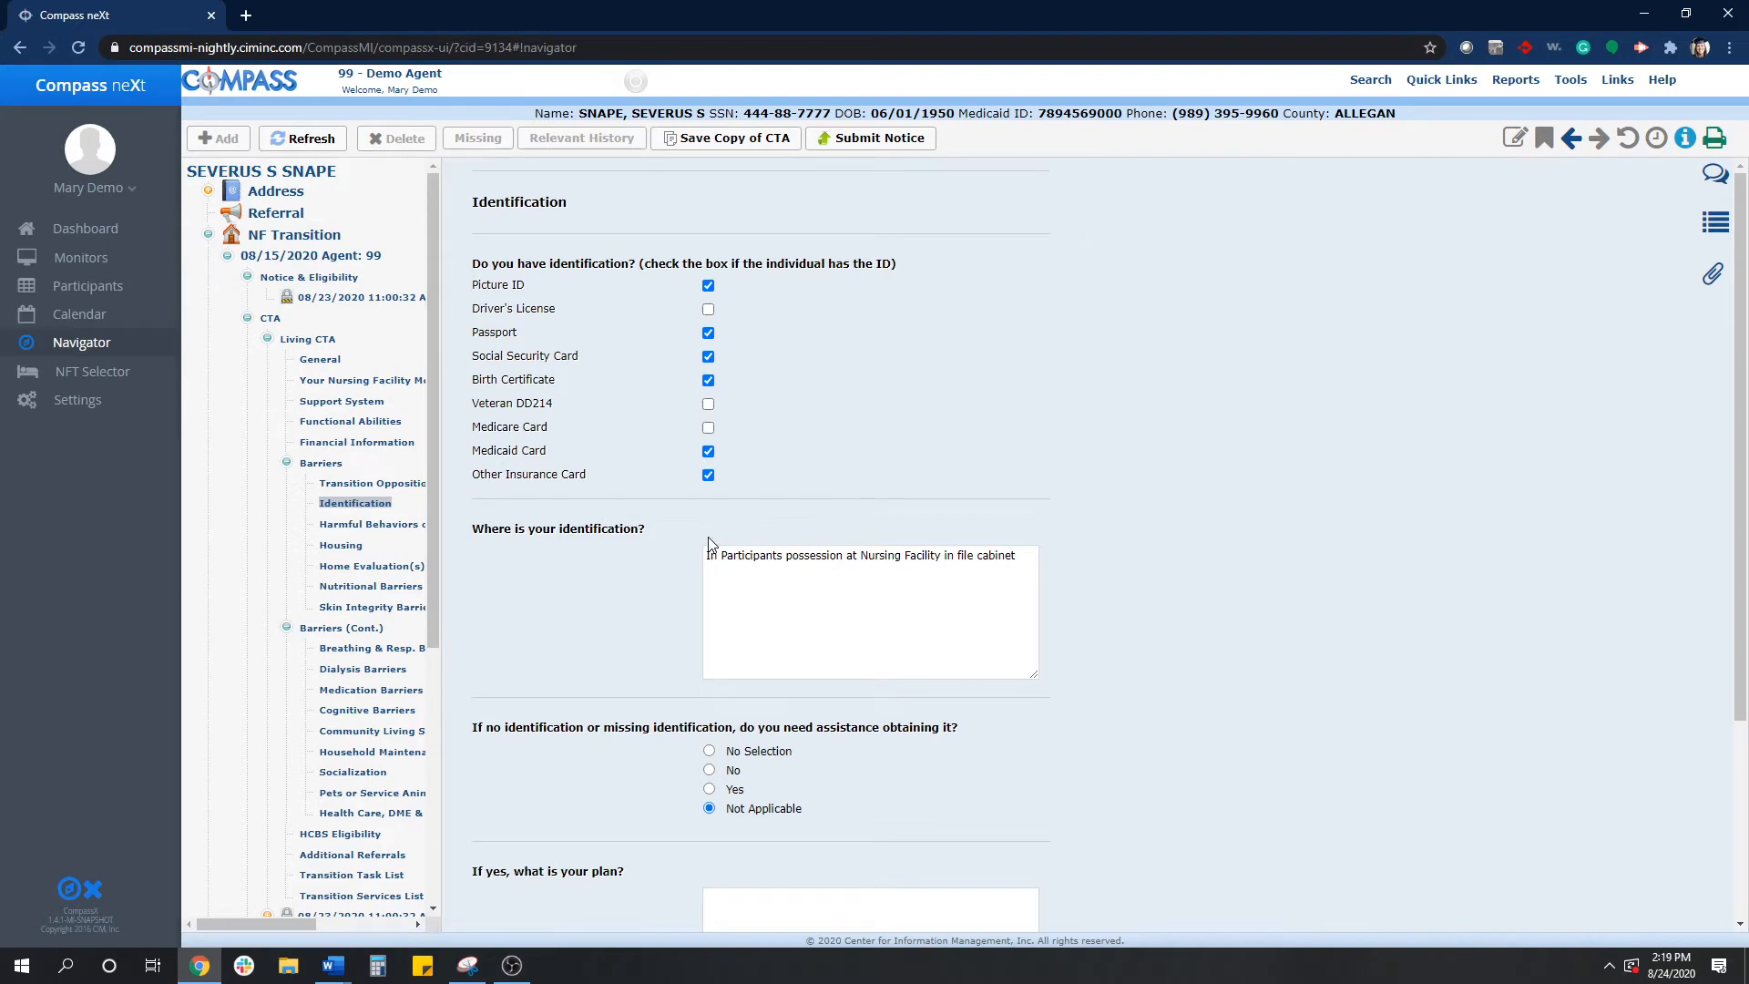
pyautogui.scroll(-3, 383, 824)
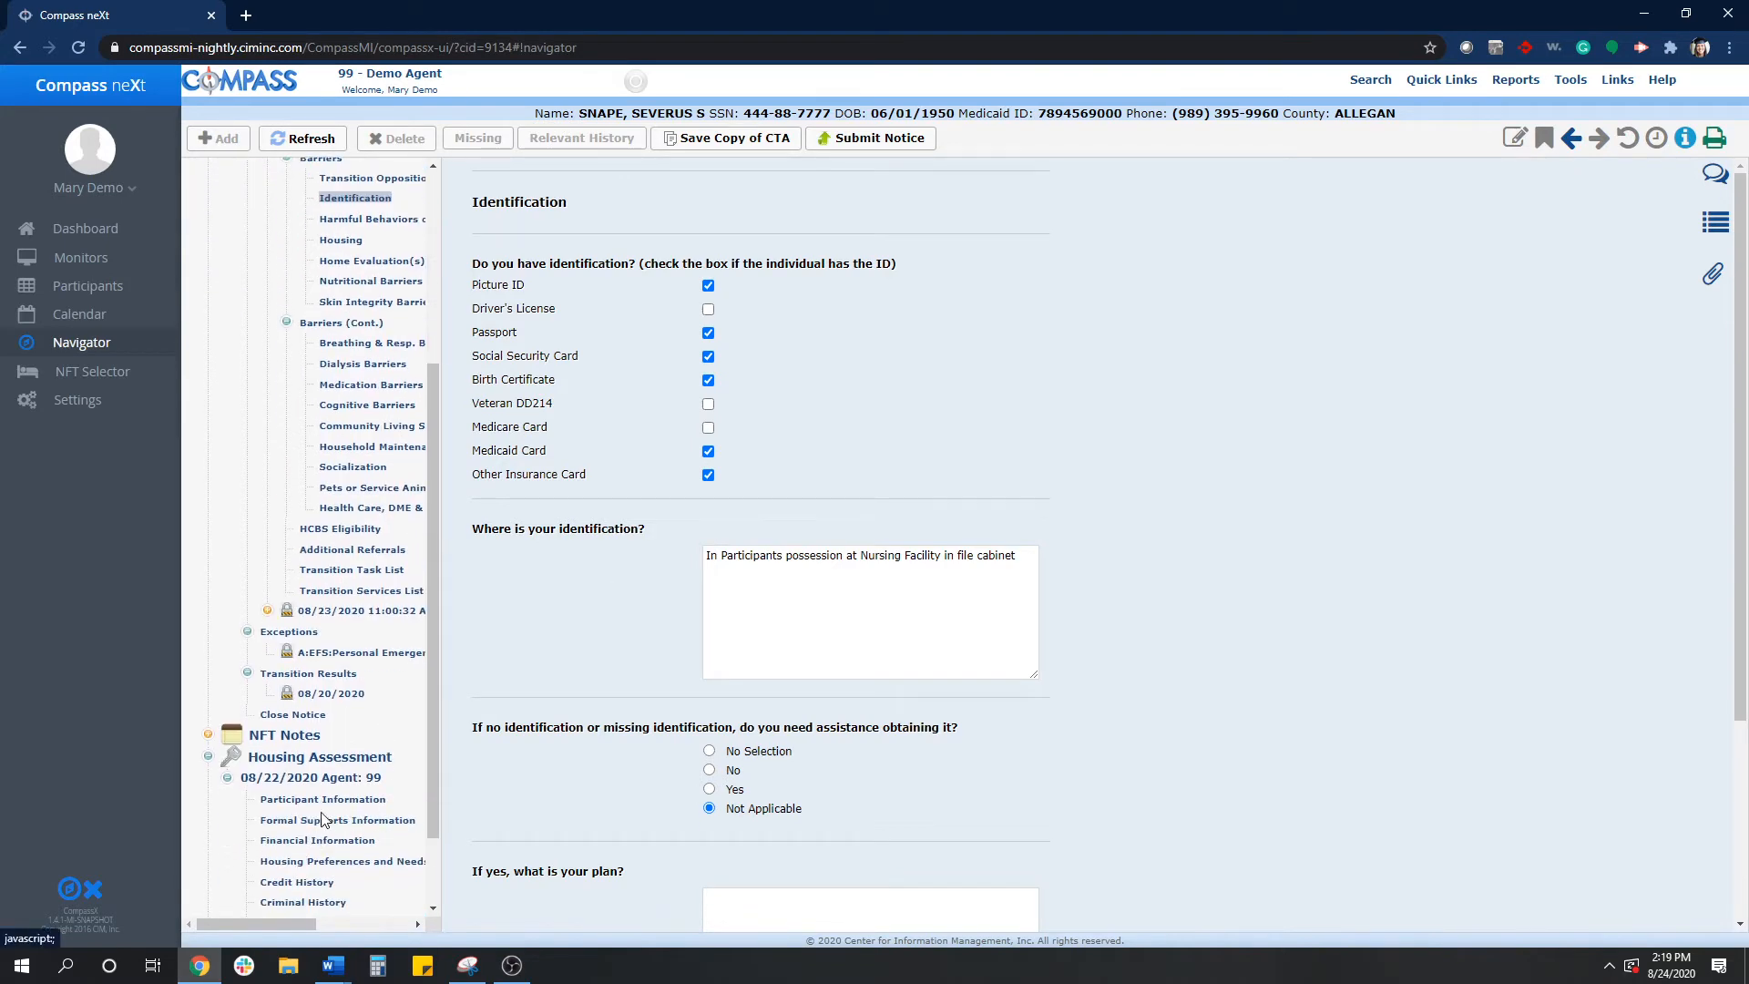
pyautogui.click(320, 799)
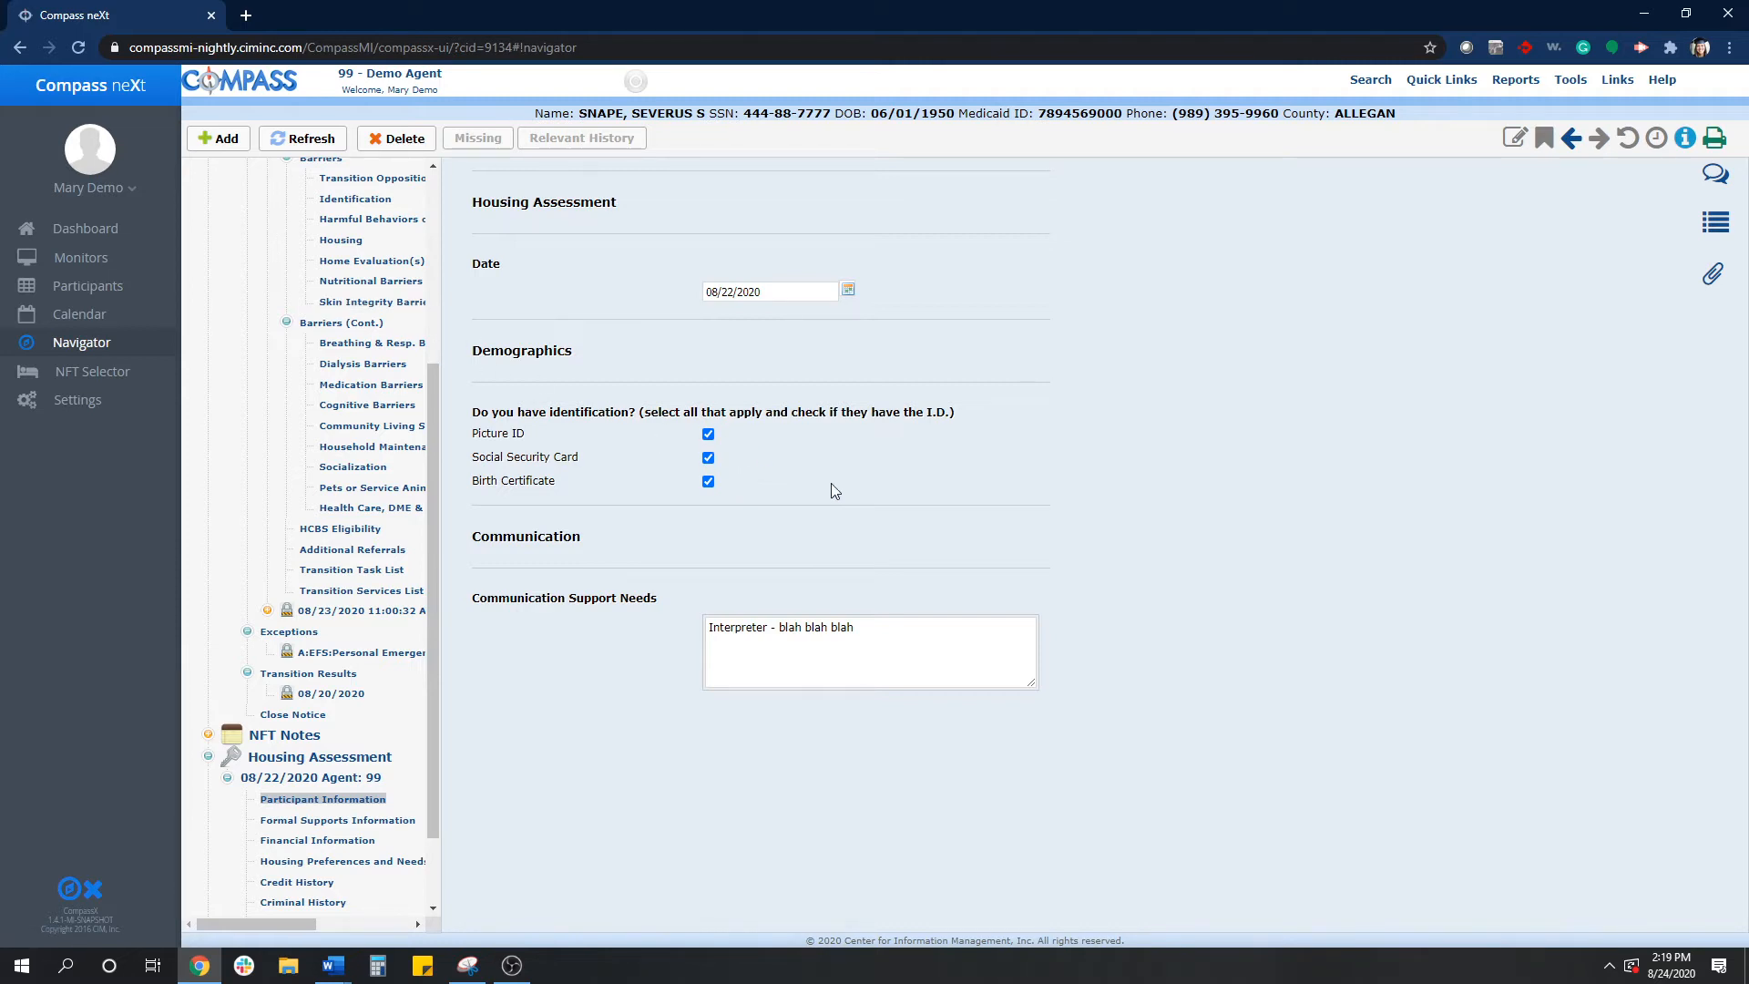
pyautogui.click(390, 826)
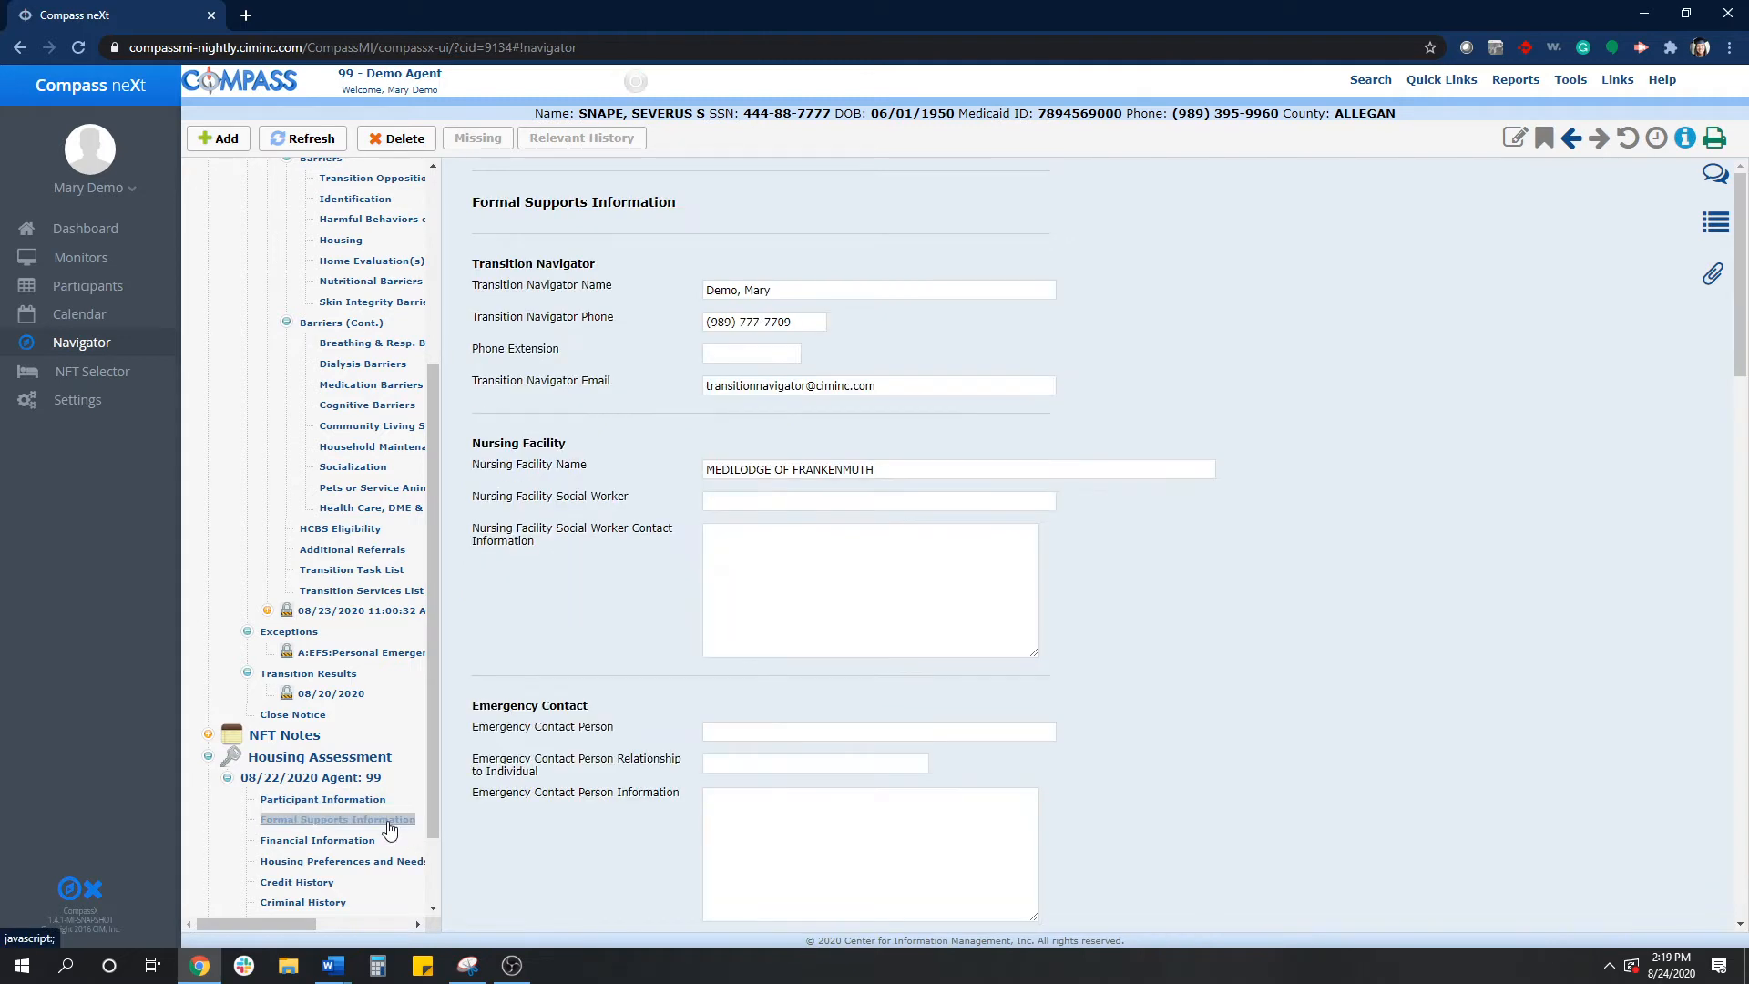
# - Clear the Transition Navigator Name and Transition Navigator Phone fields in Formal Supports Information
pyautogui.scroll(-3, 806, 550)
pyautogui.scroll(3, 806, 550)
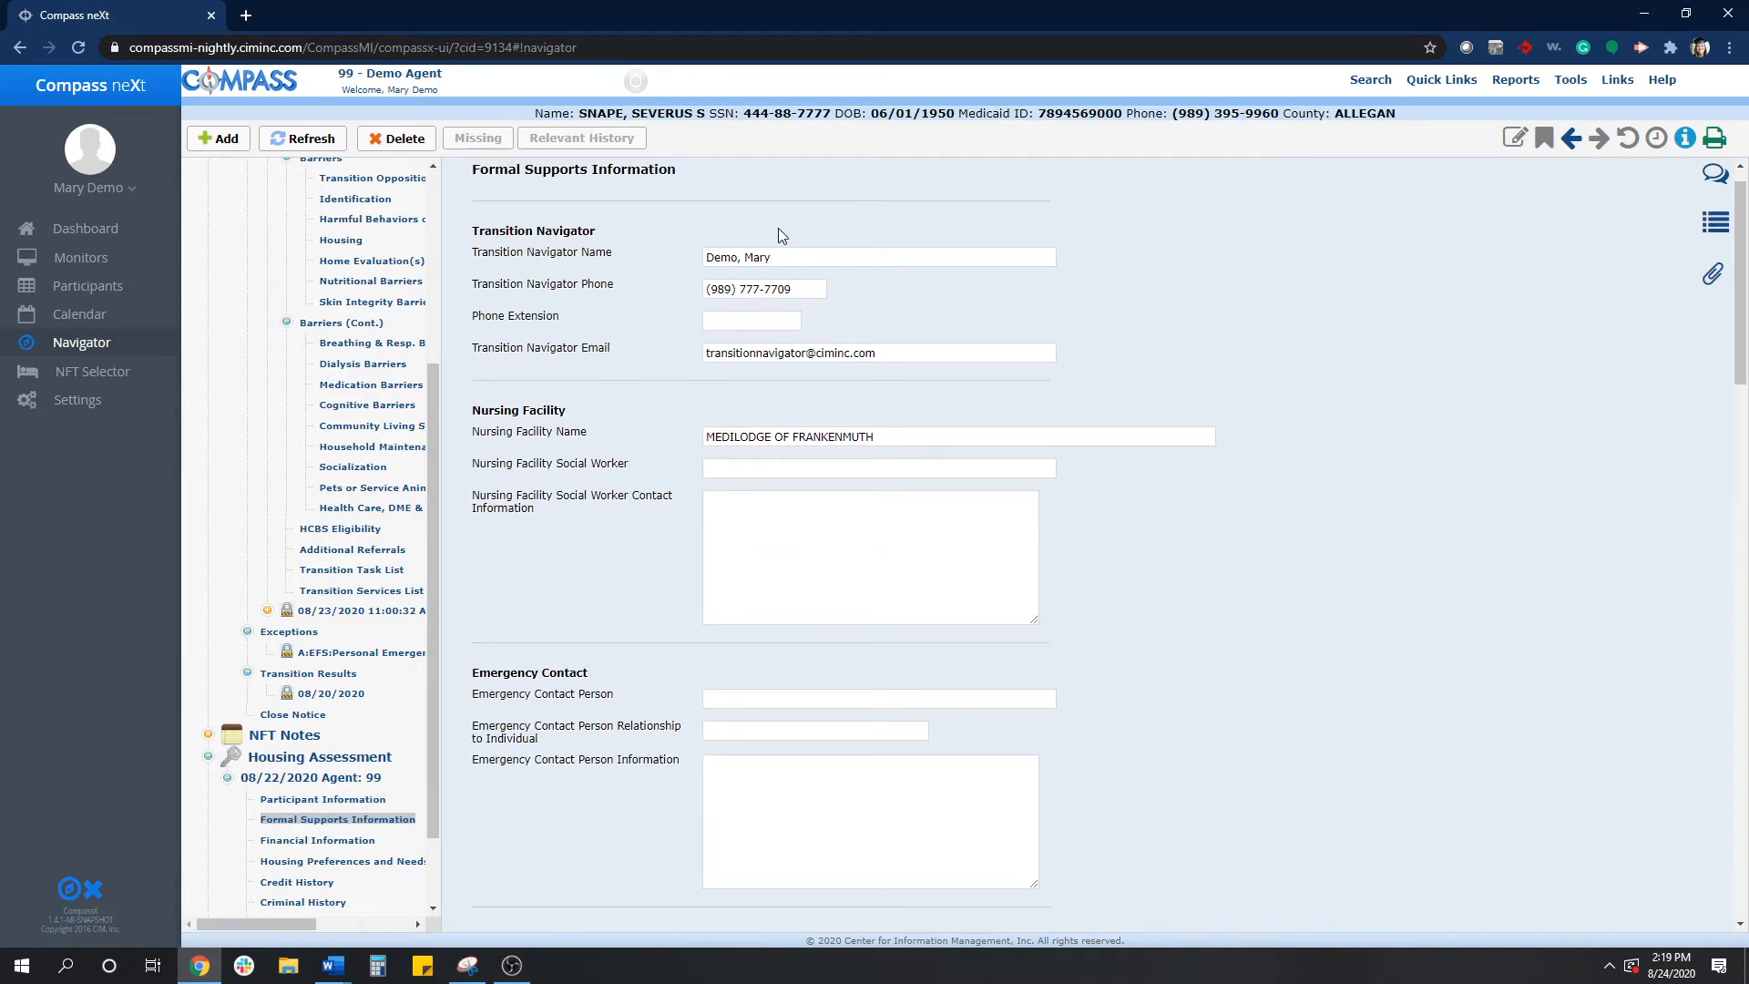
pyautogui.moveTo(781, 253); pyautogui.dragTo(643, 262)
pyautogui.press('BackSpace')
pyautogui.click(816, 287)
pyautogui.press('BackSpace')
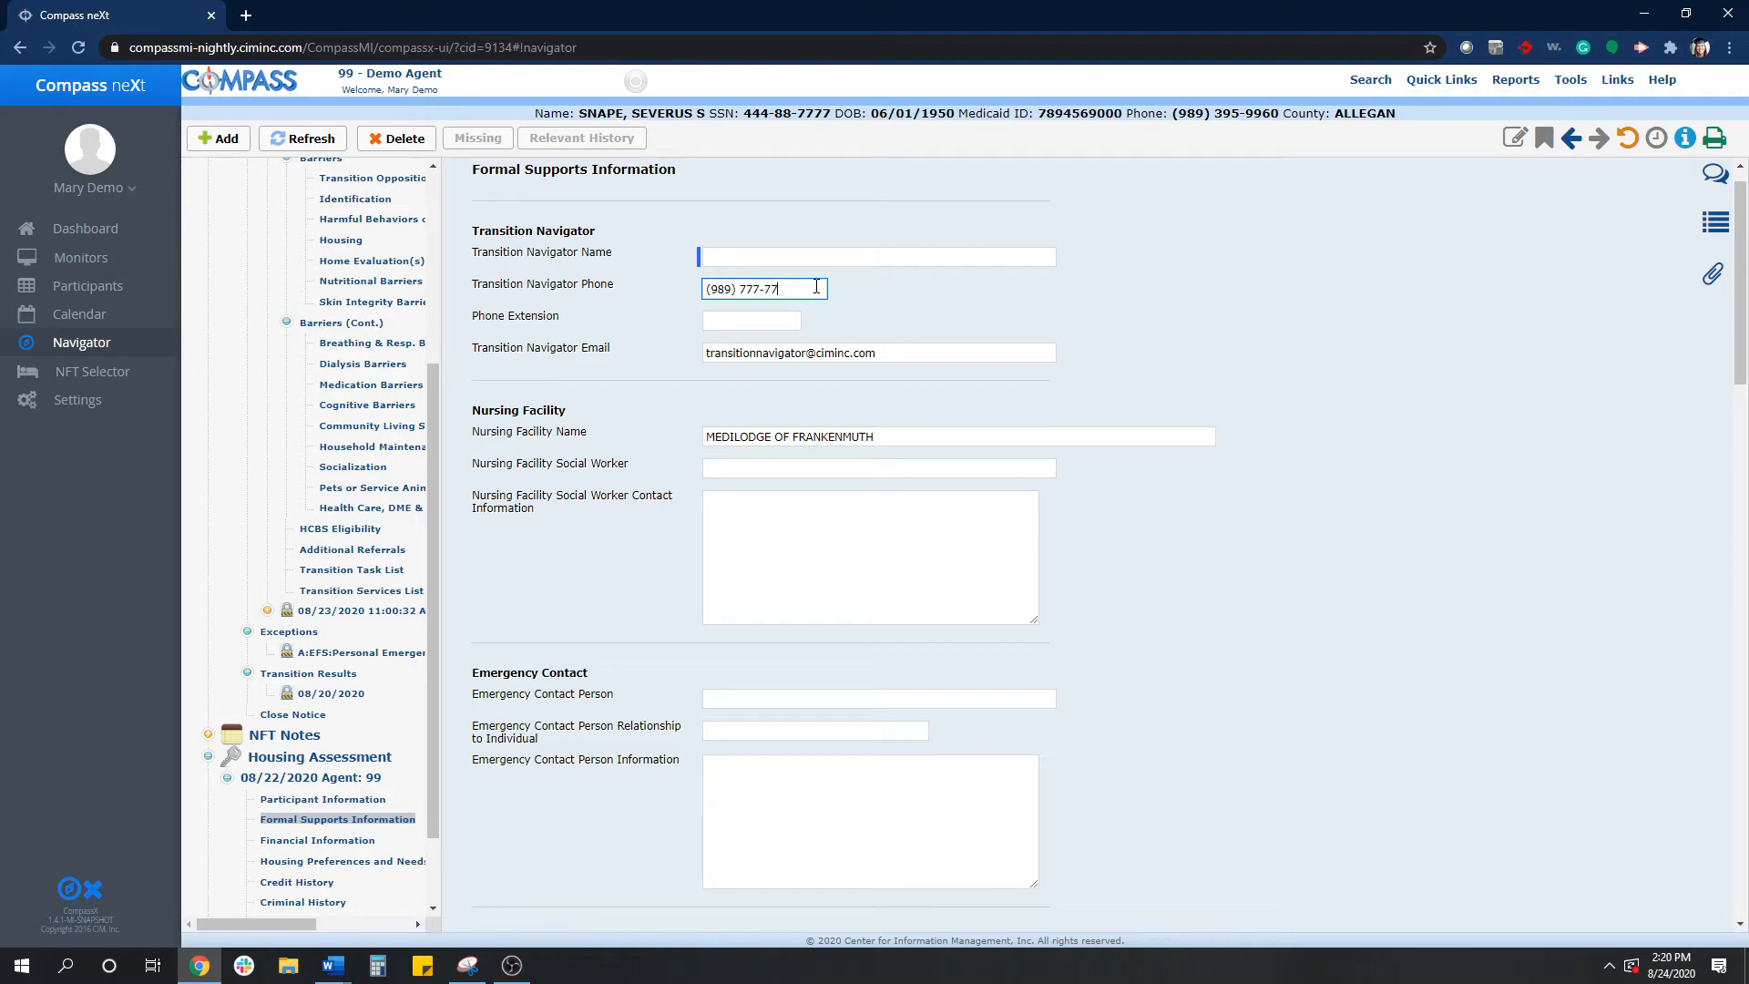
pyautogui.press('BackSpace')
pyautogui.press('BackSpace')
pyautogui.press('BackSpace')
pyautogui.press('BackSpace')
pyautogui.press('BackSpace')
pyautogui.press('BackSpace')
pyautogui.press('BackSpace')
pyautogui.press('BackSpace')
pyautogui.press('BackSpace')
pyautogui.press('BackSpace')
pyautogui.press('BackSpace')
pyautogui.press('BackSpace')
pyautogui.click(1049, 292)
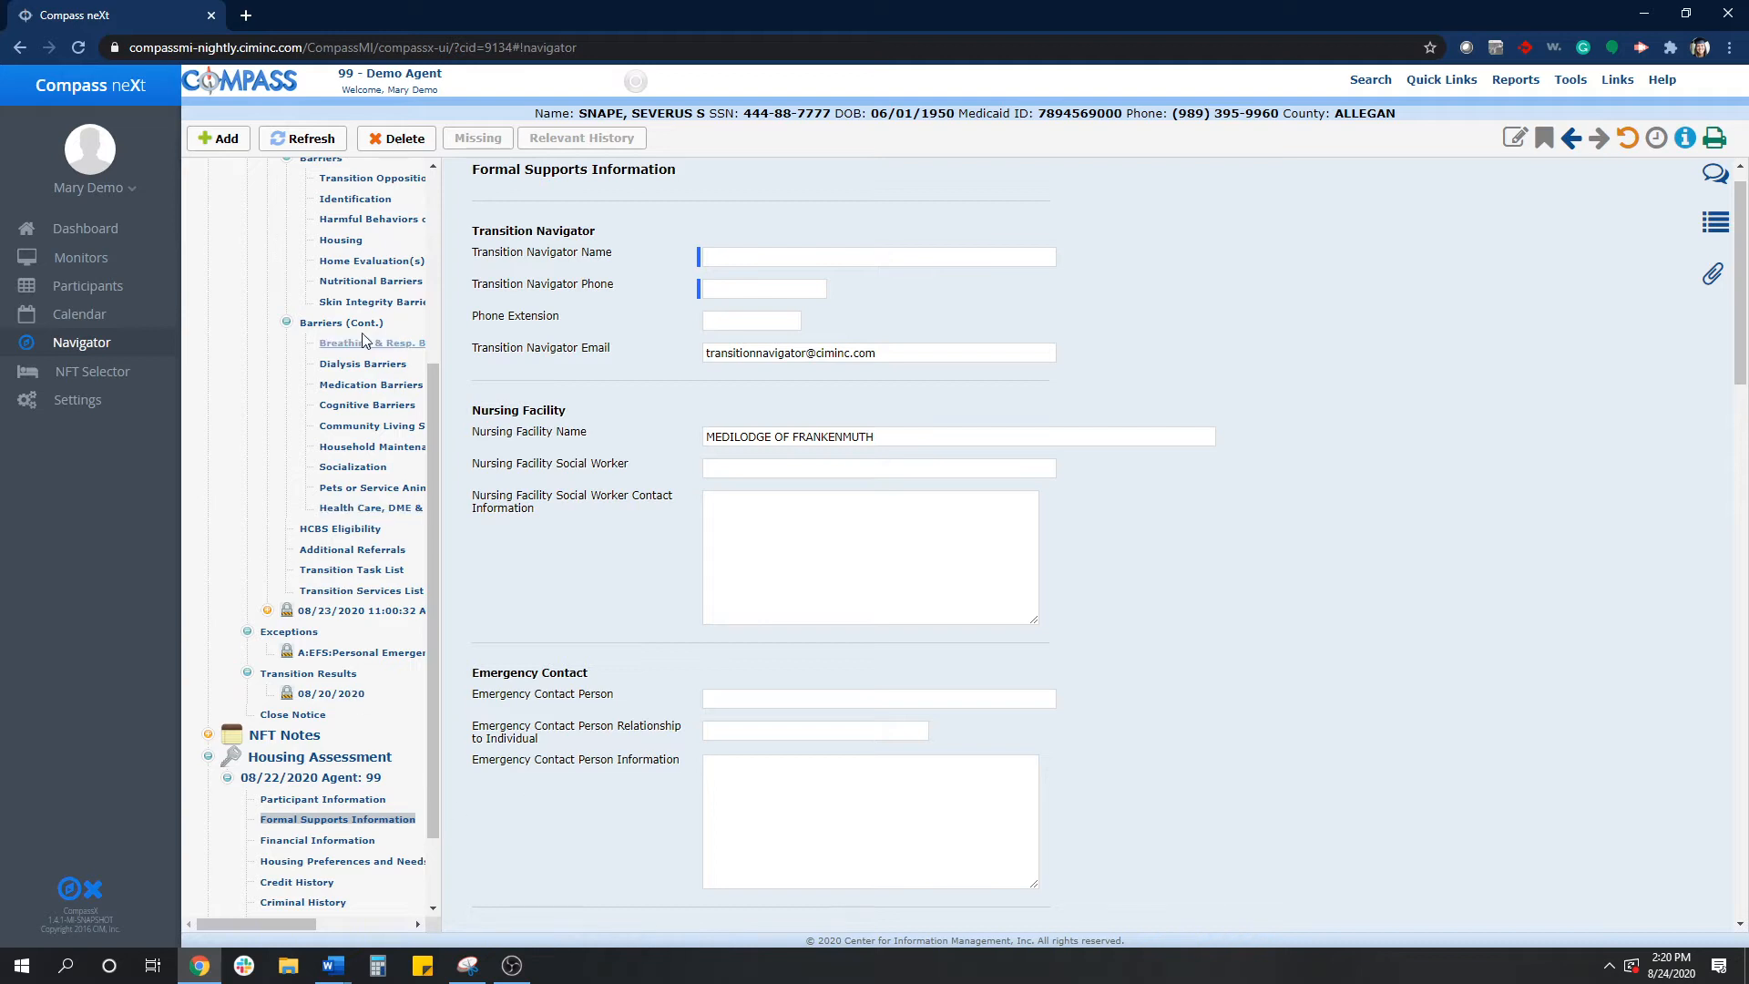
# - Step through the assessment's Participant, Formal Supports, Financial and Housing Preferences and Needs sections
pyautogui.scroll(3, 345, 346)
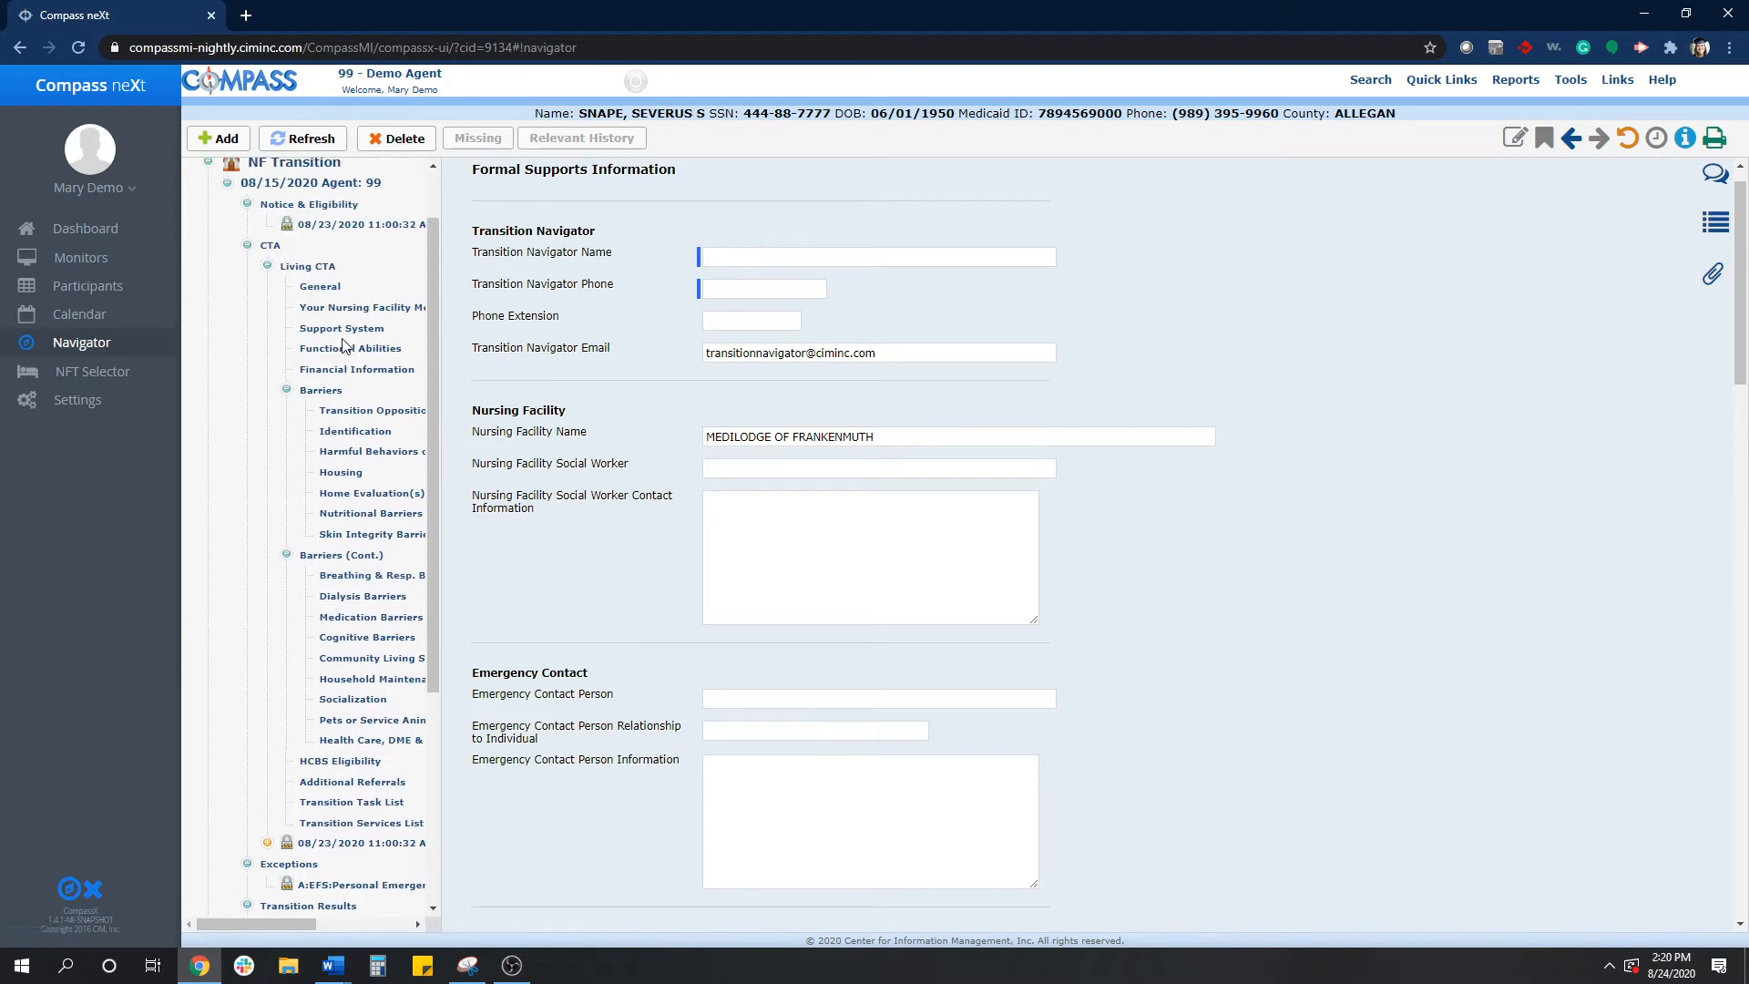
pyautogui.scroll(1, 345, 345)
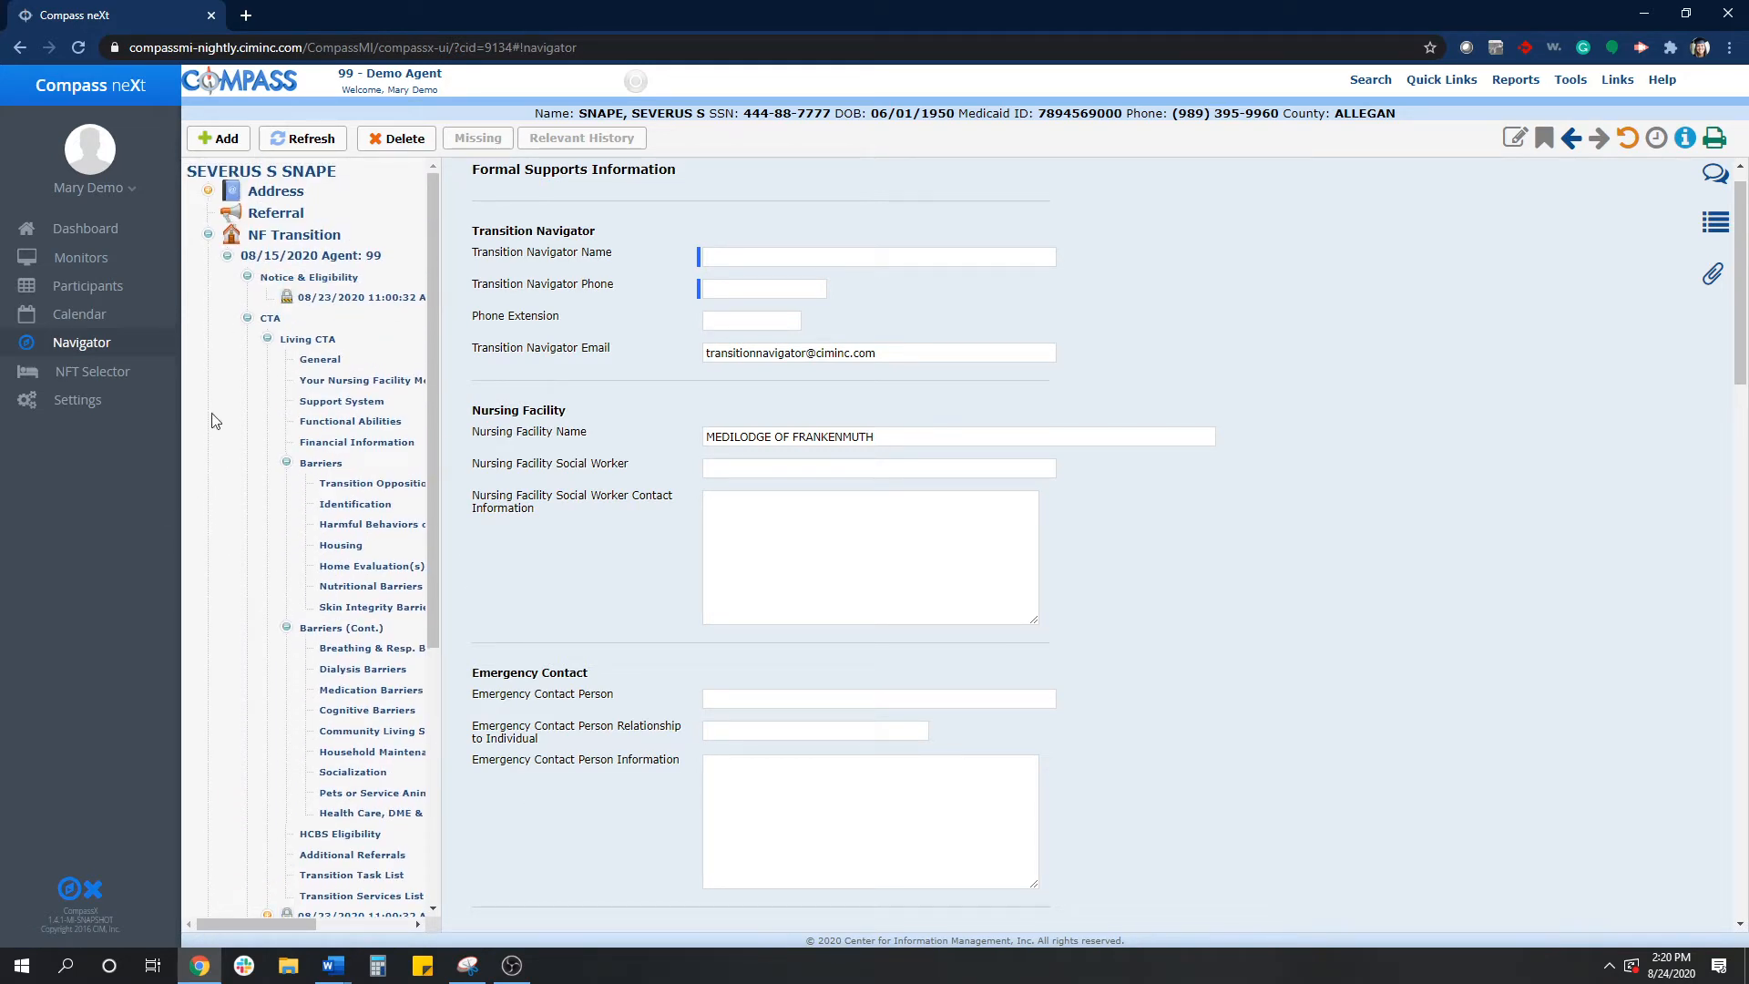
pyautogui.scroll(-3, 383, 583)
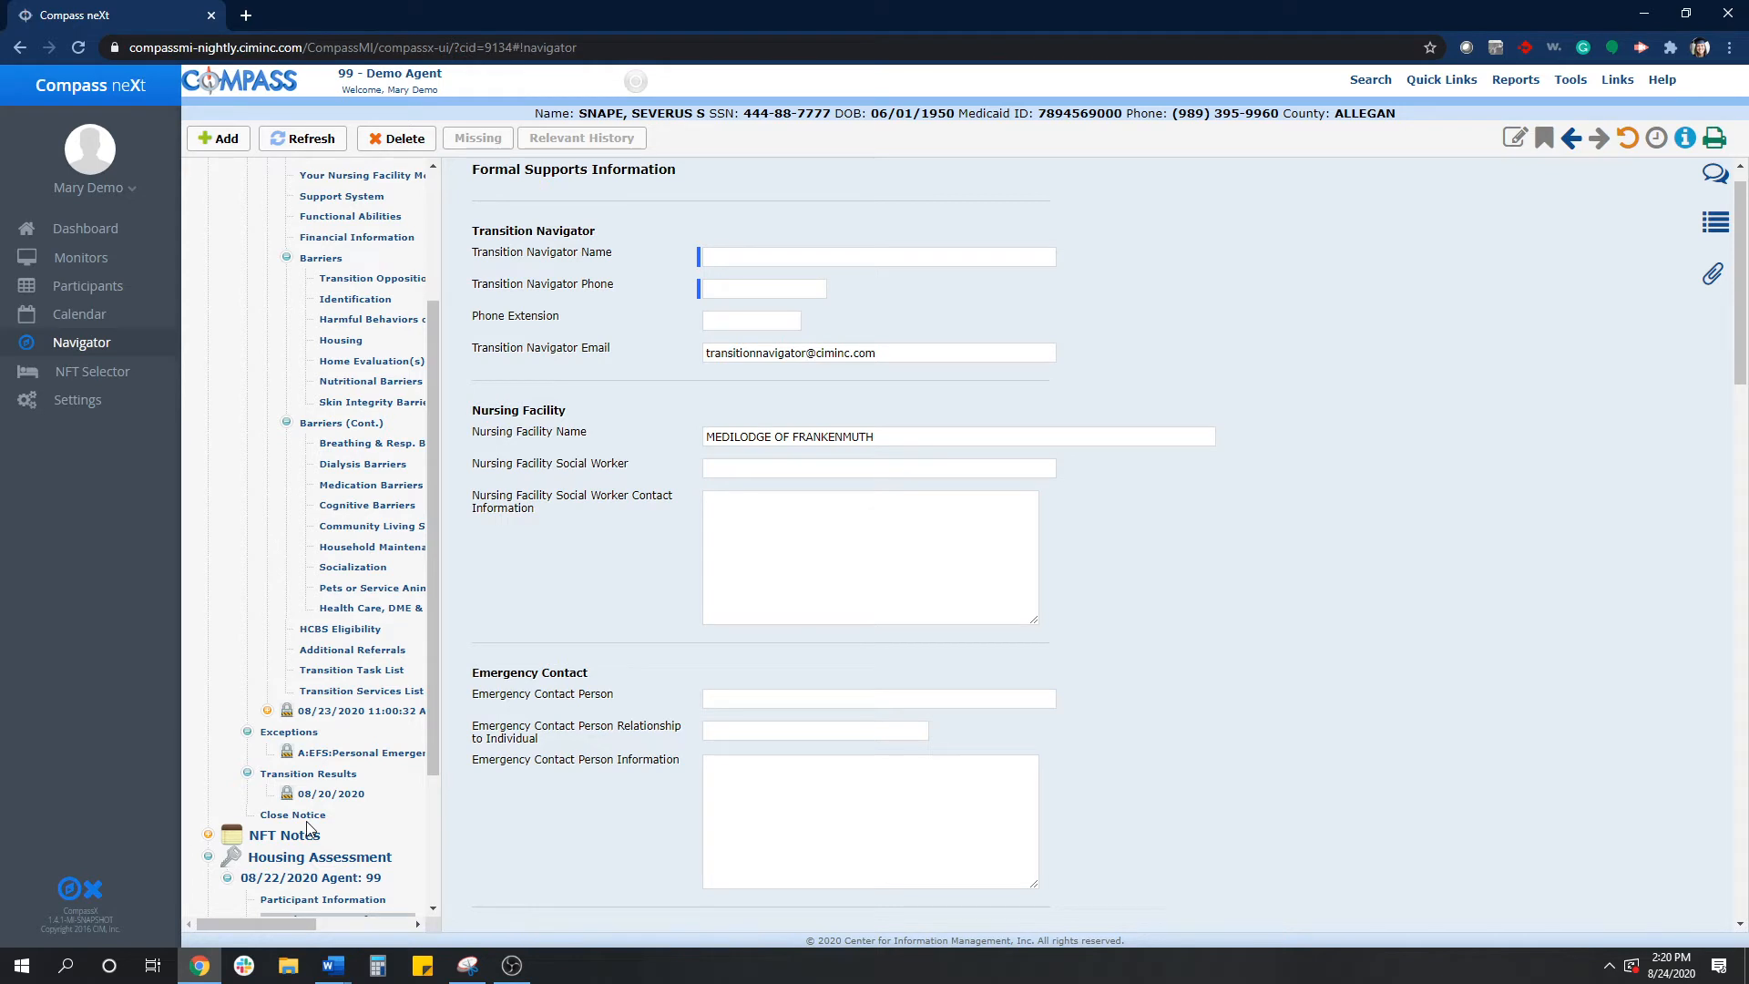
pyautogui.scroll(-2, 310, 810)
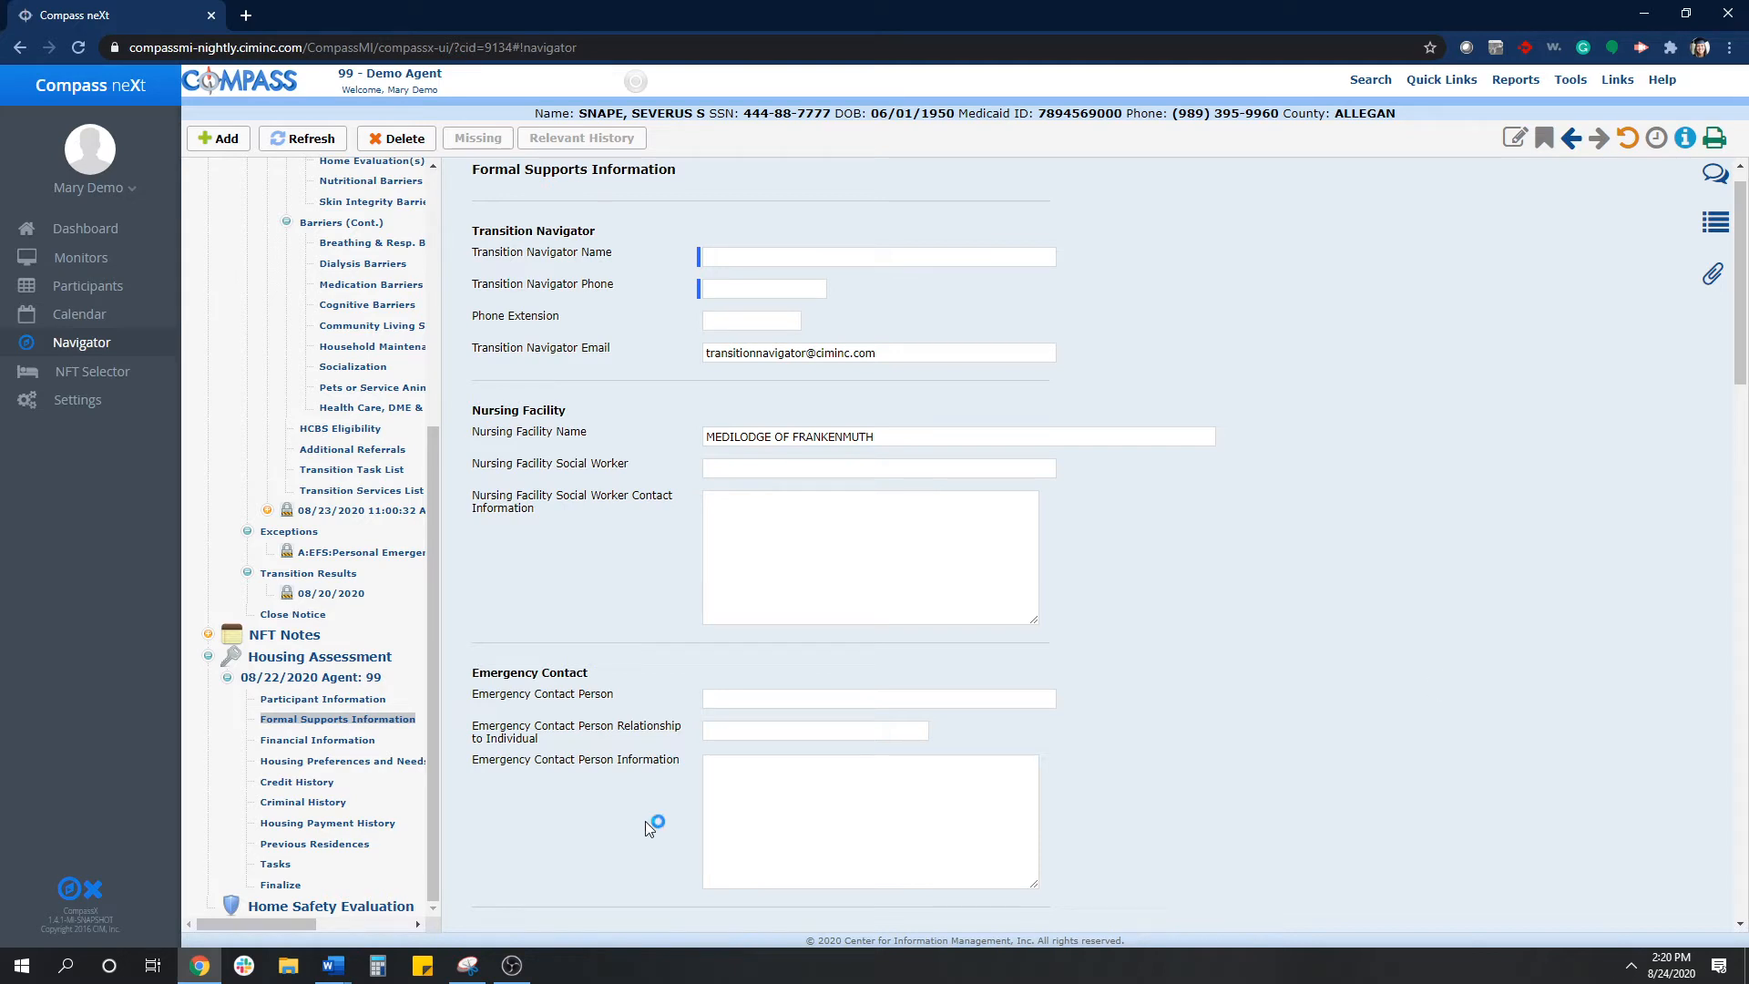
pyautogui.click(335, 700)
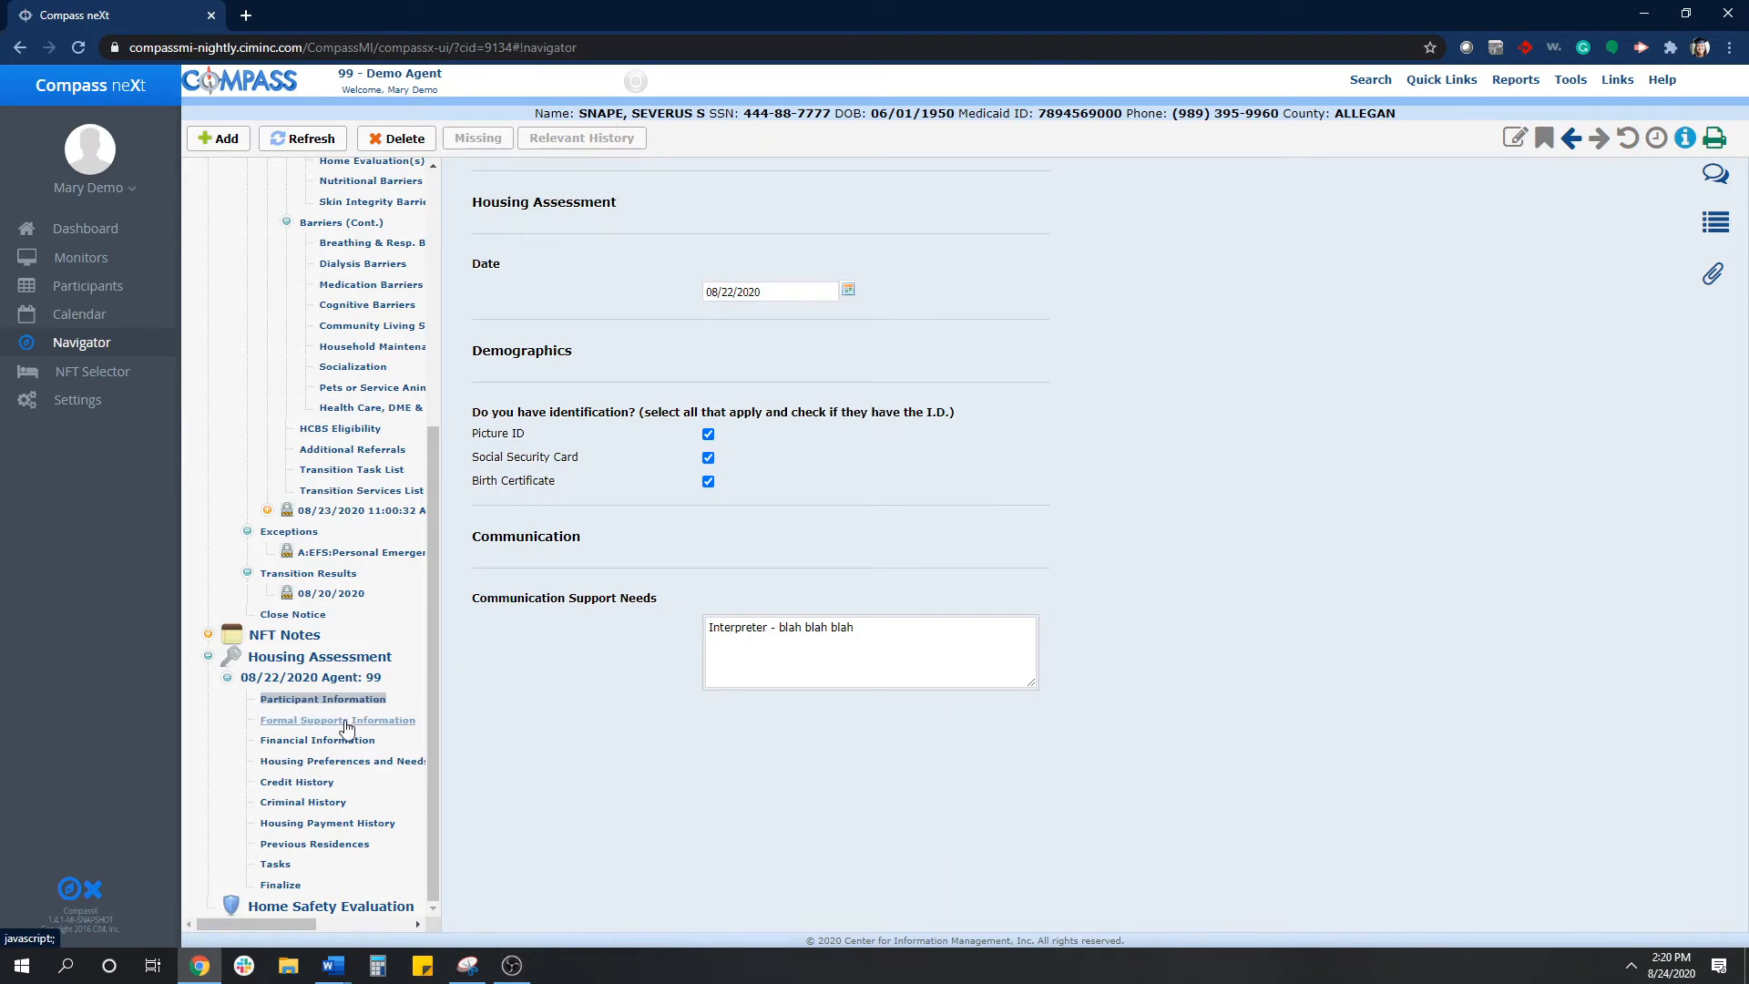
pyautogui.click(345, 721)
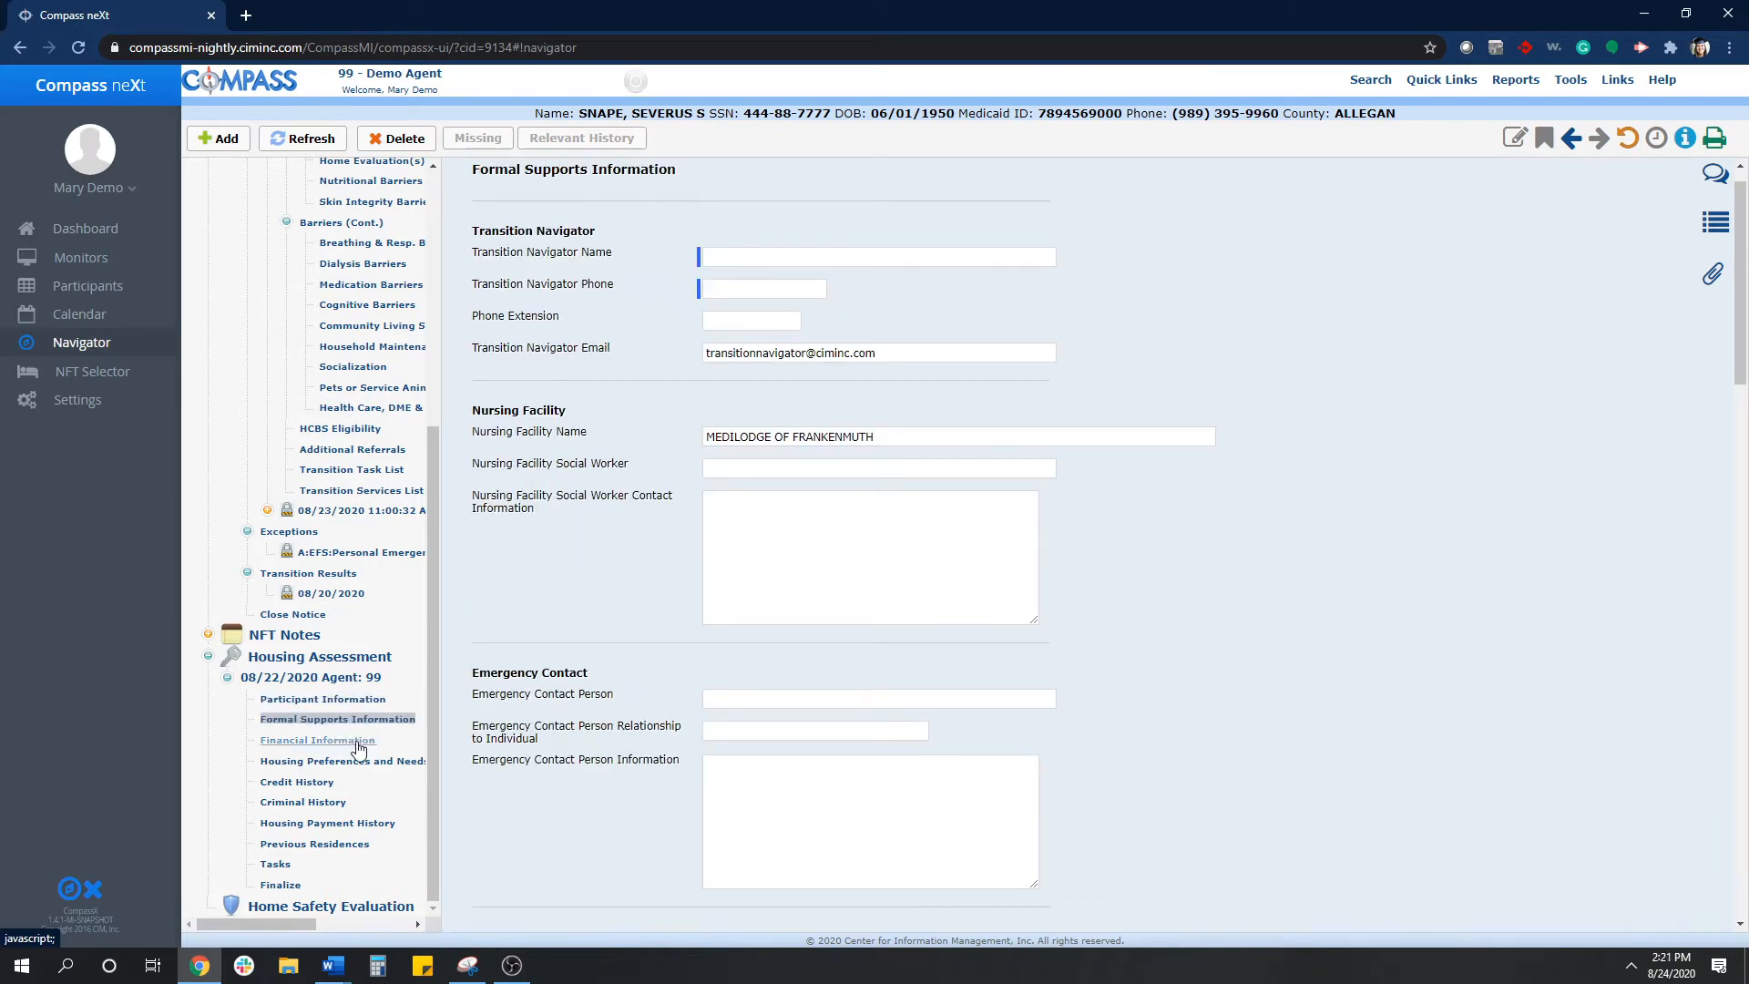
pyautogui.click(358, 745)
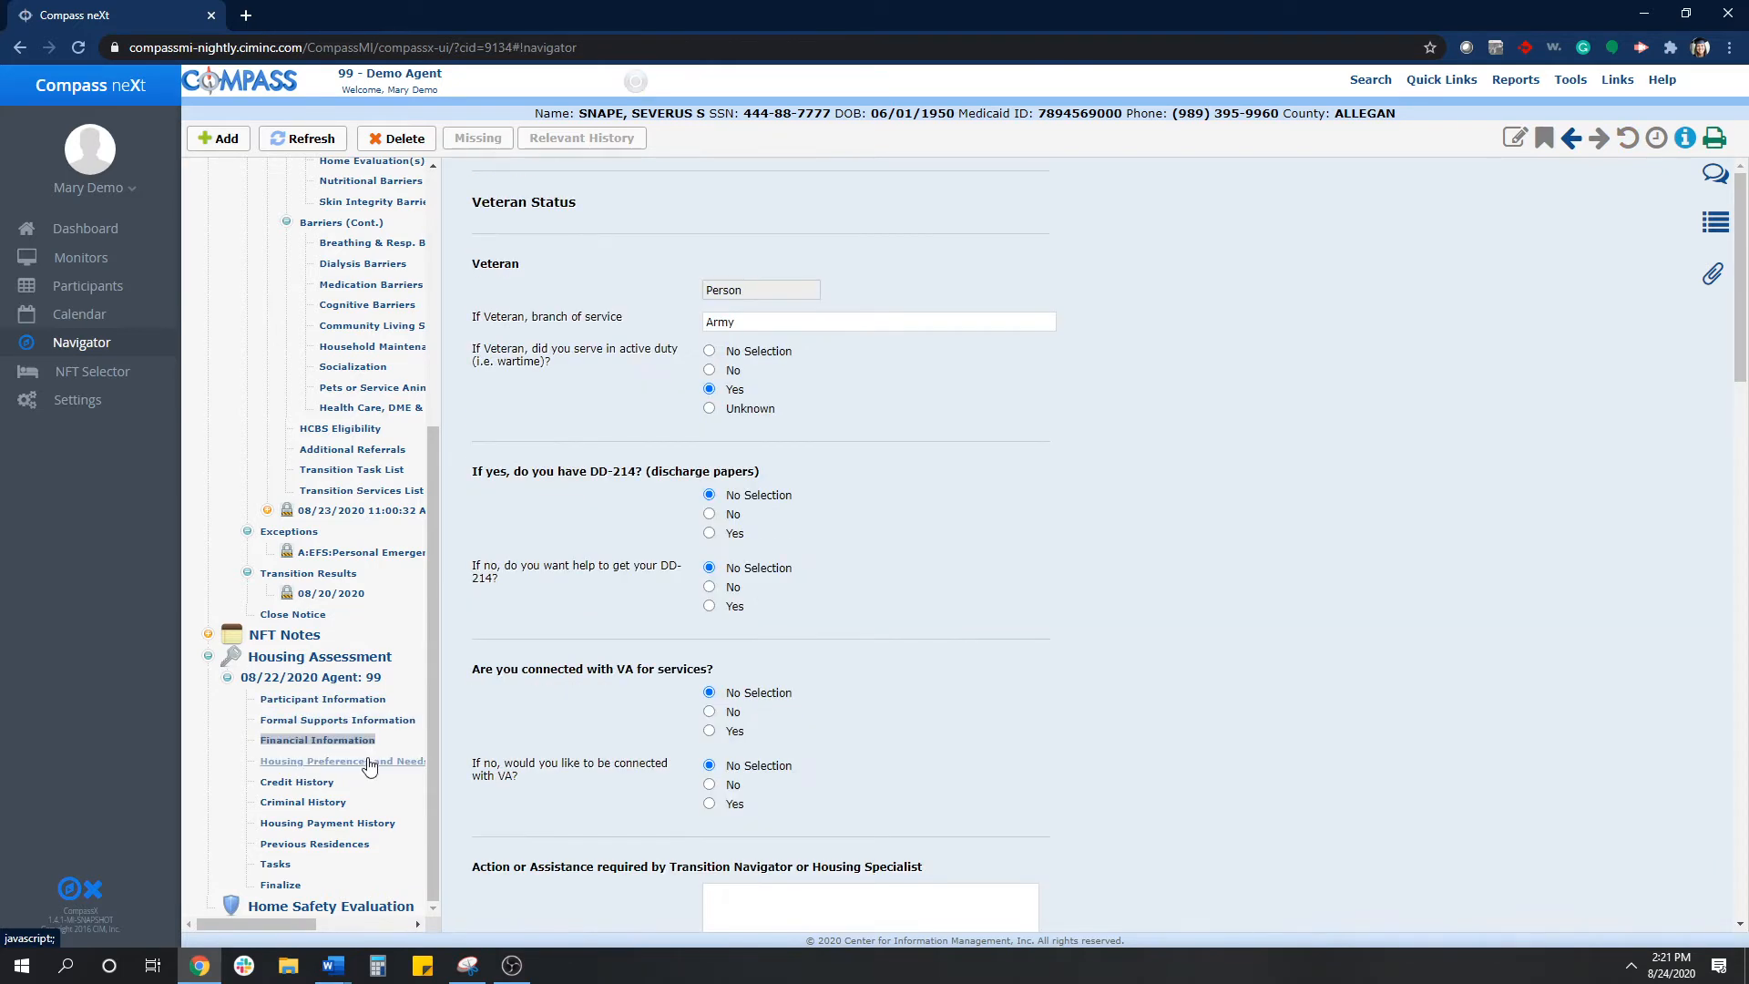
pyautogui.click(369, 763)
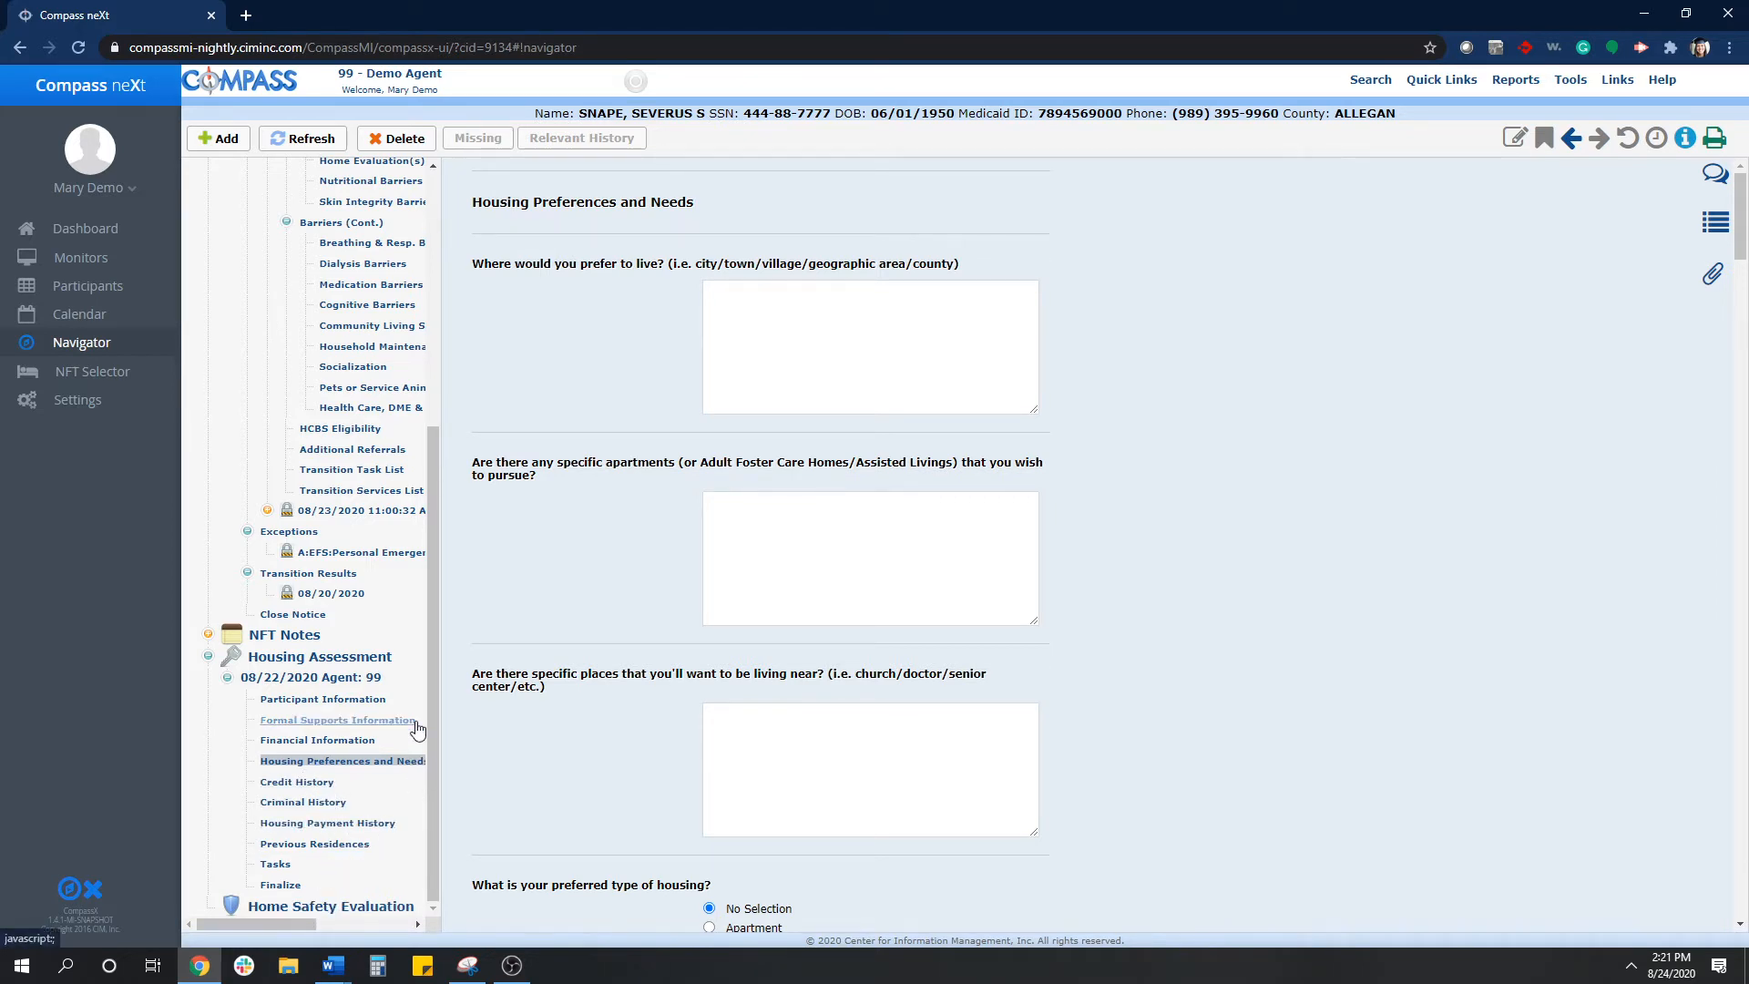
pyautogui.click(357, 702)
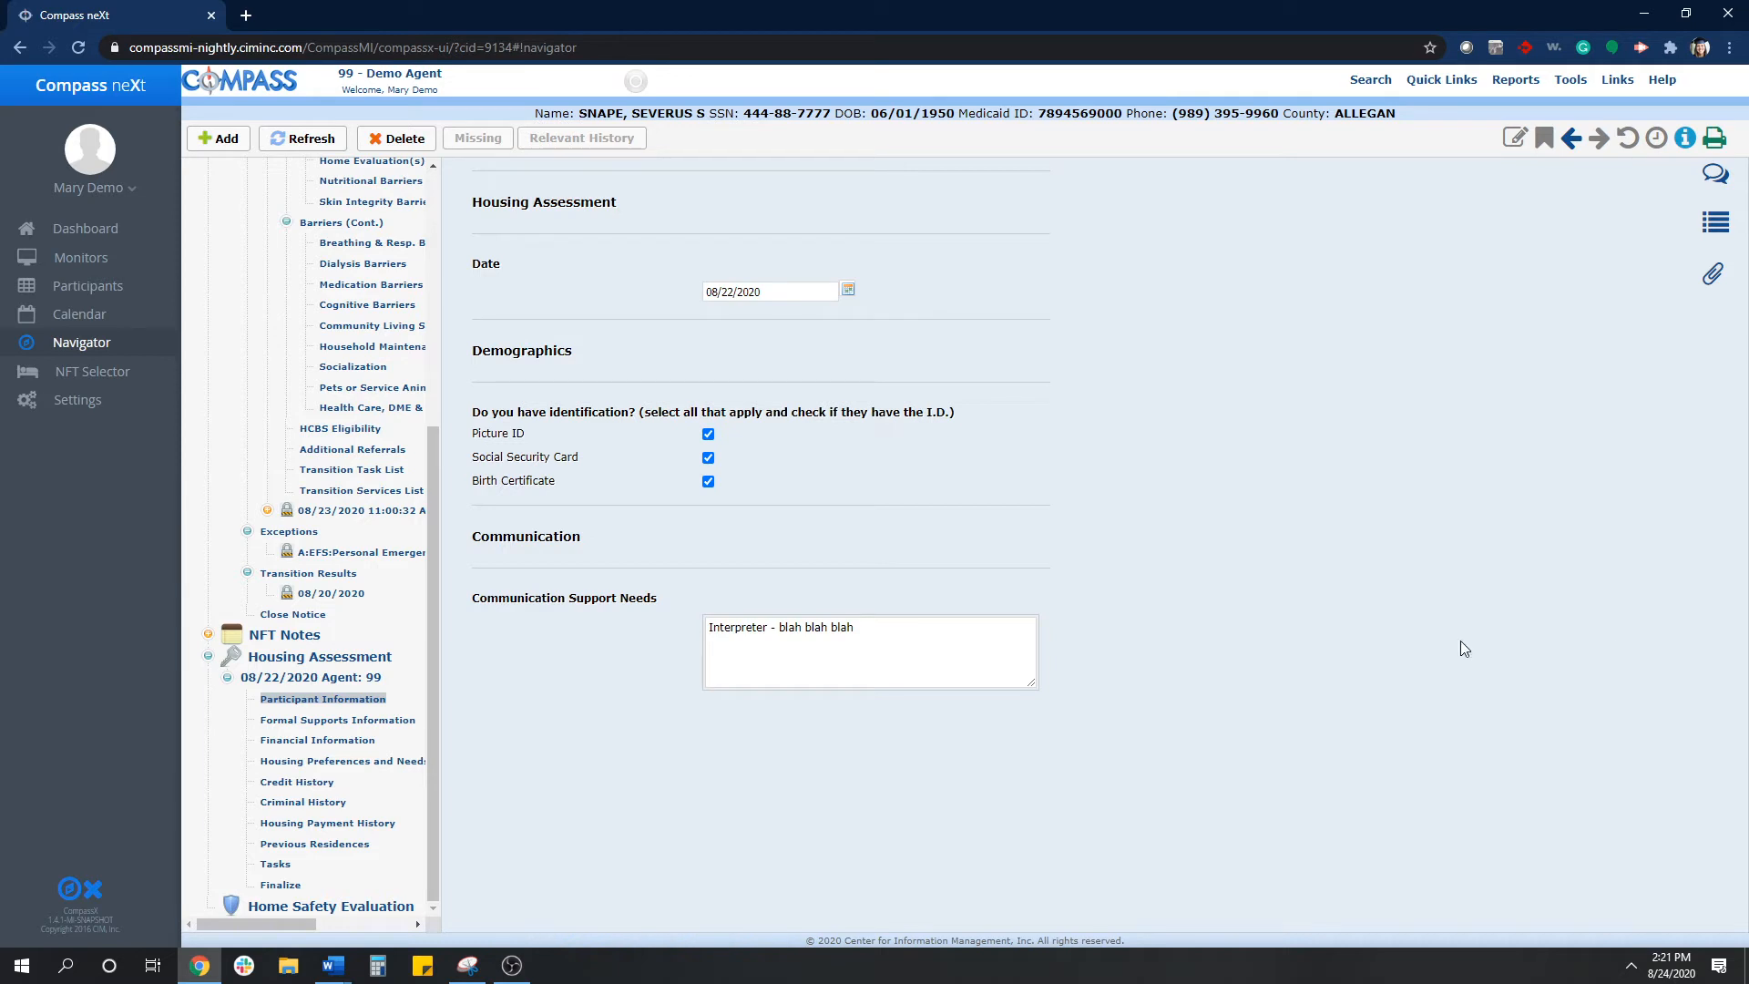
# - Compare the assessment's Communication Support Needs with the communication section of the participant's own record
pyautogui.click(825, 664)
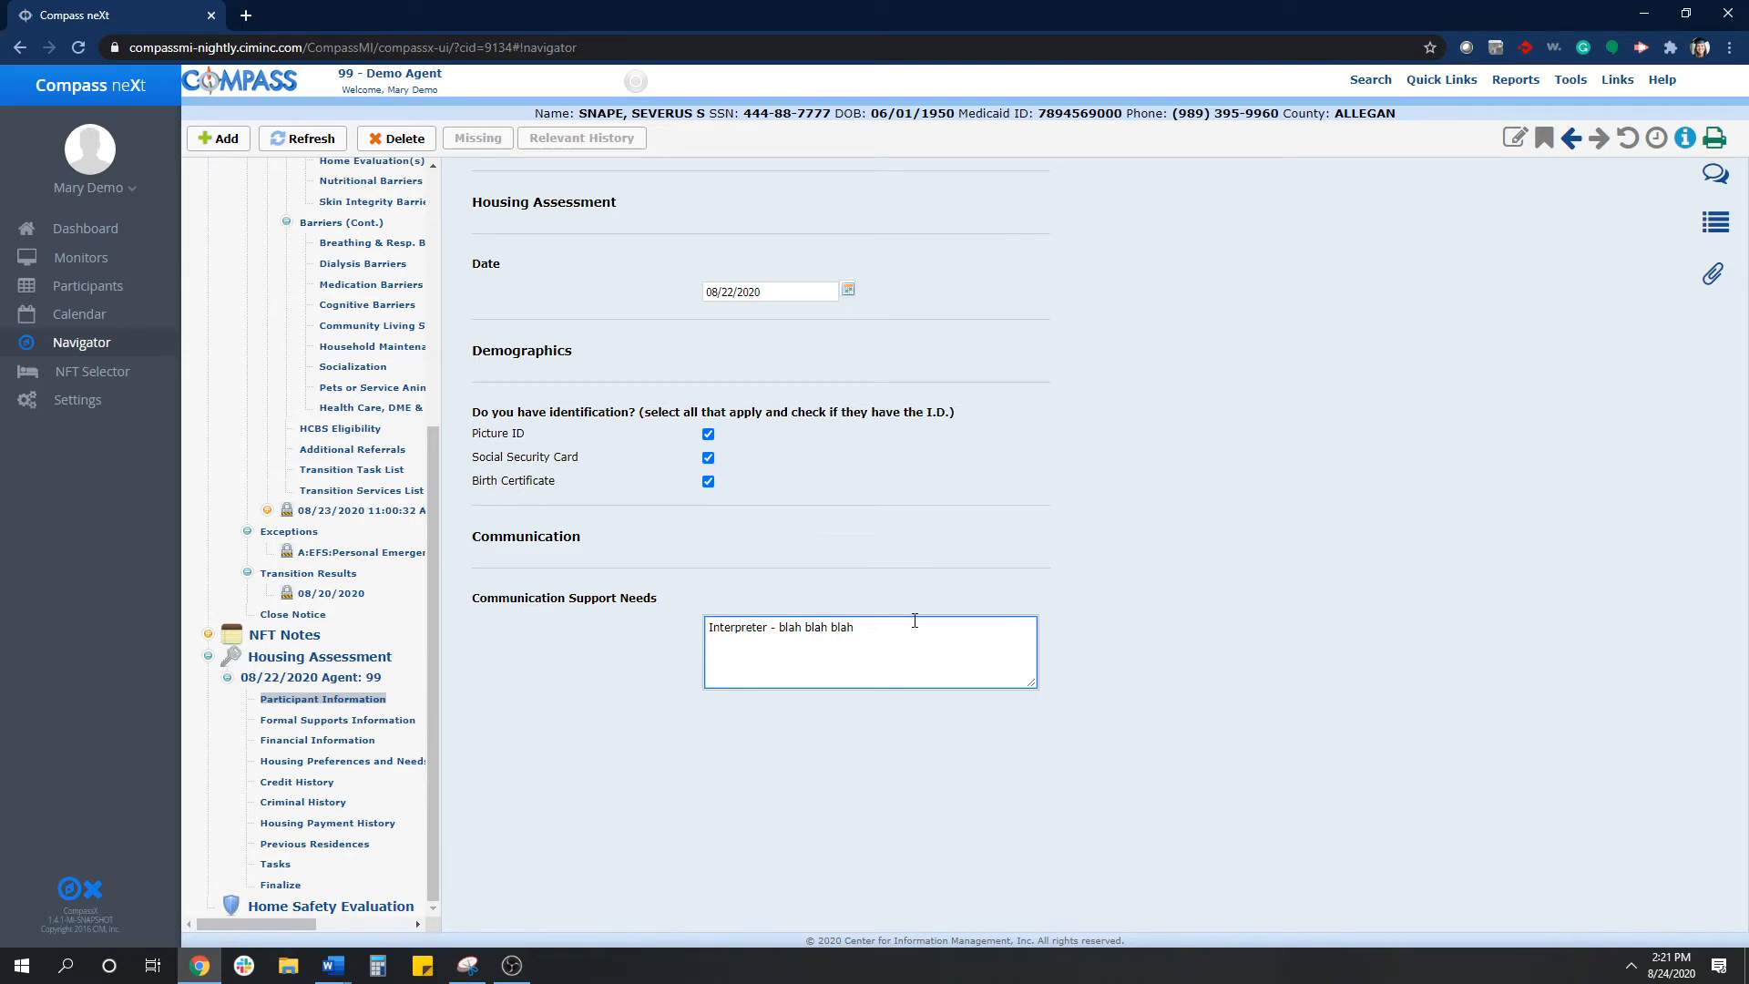
pyautogui.click(1272, 628)
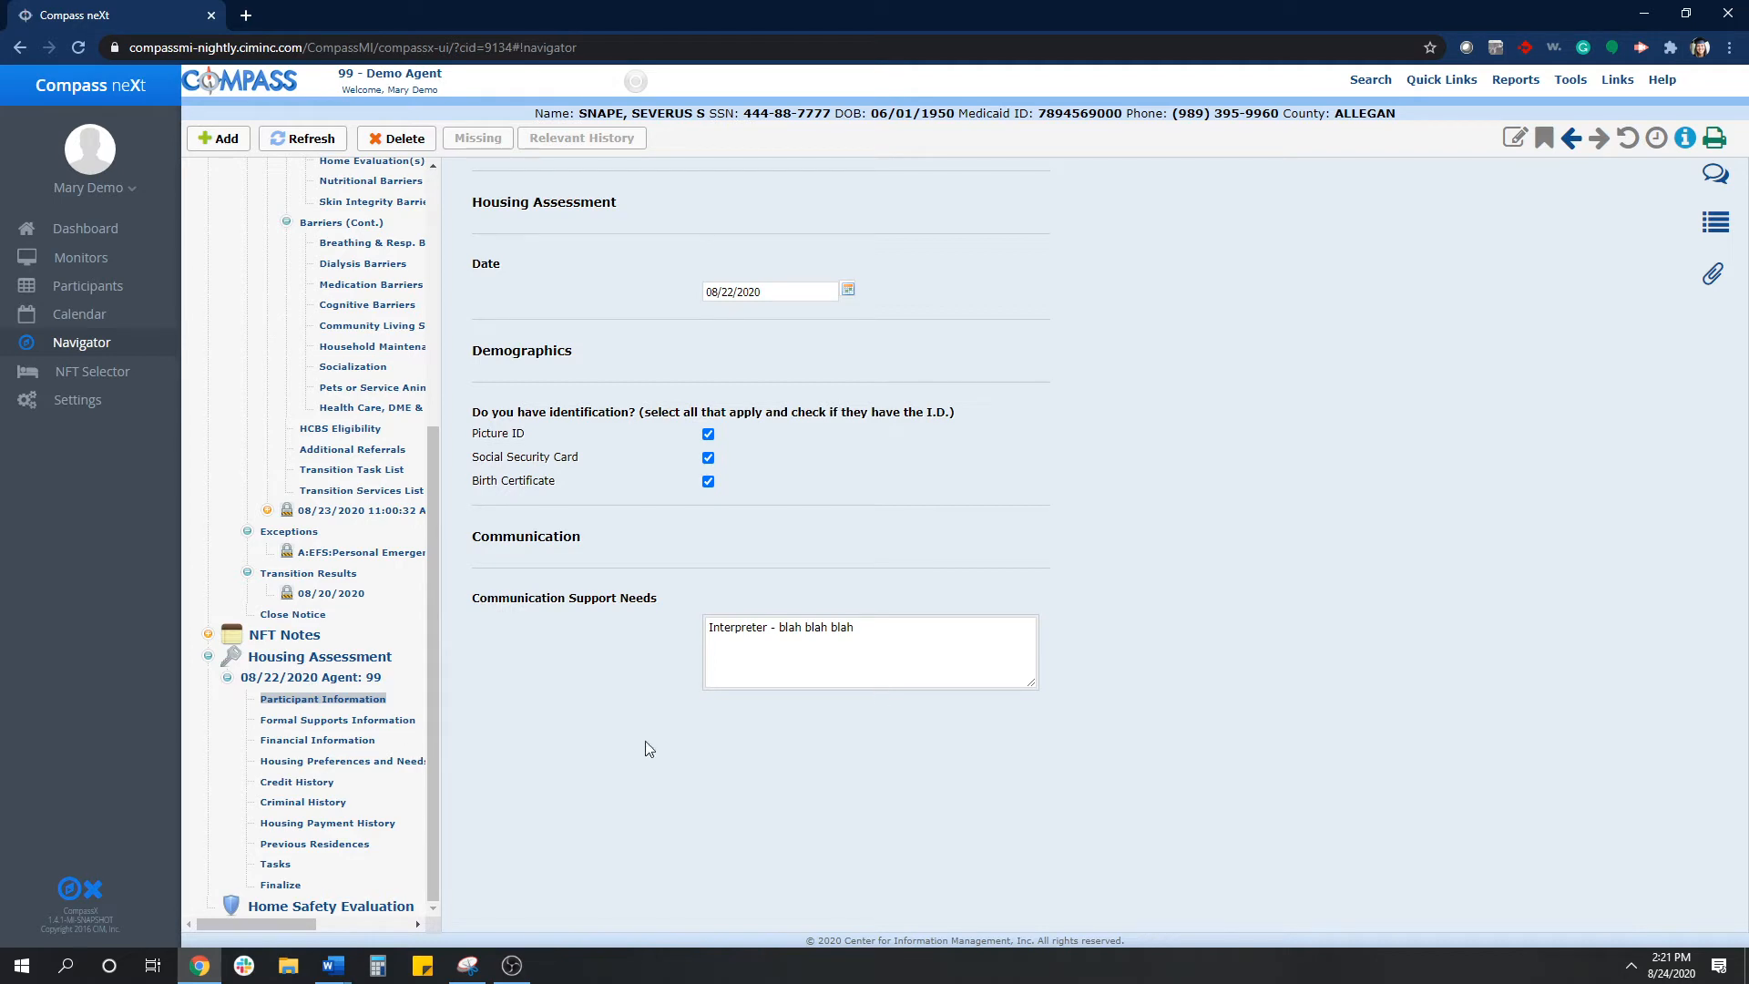
pyautogui.click(359, 741)
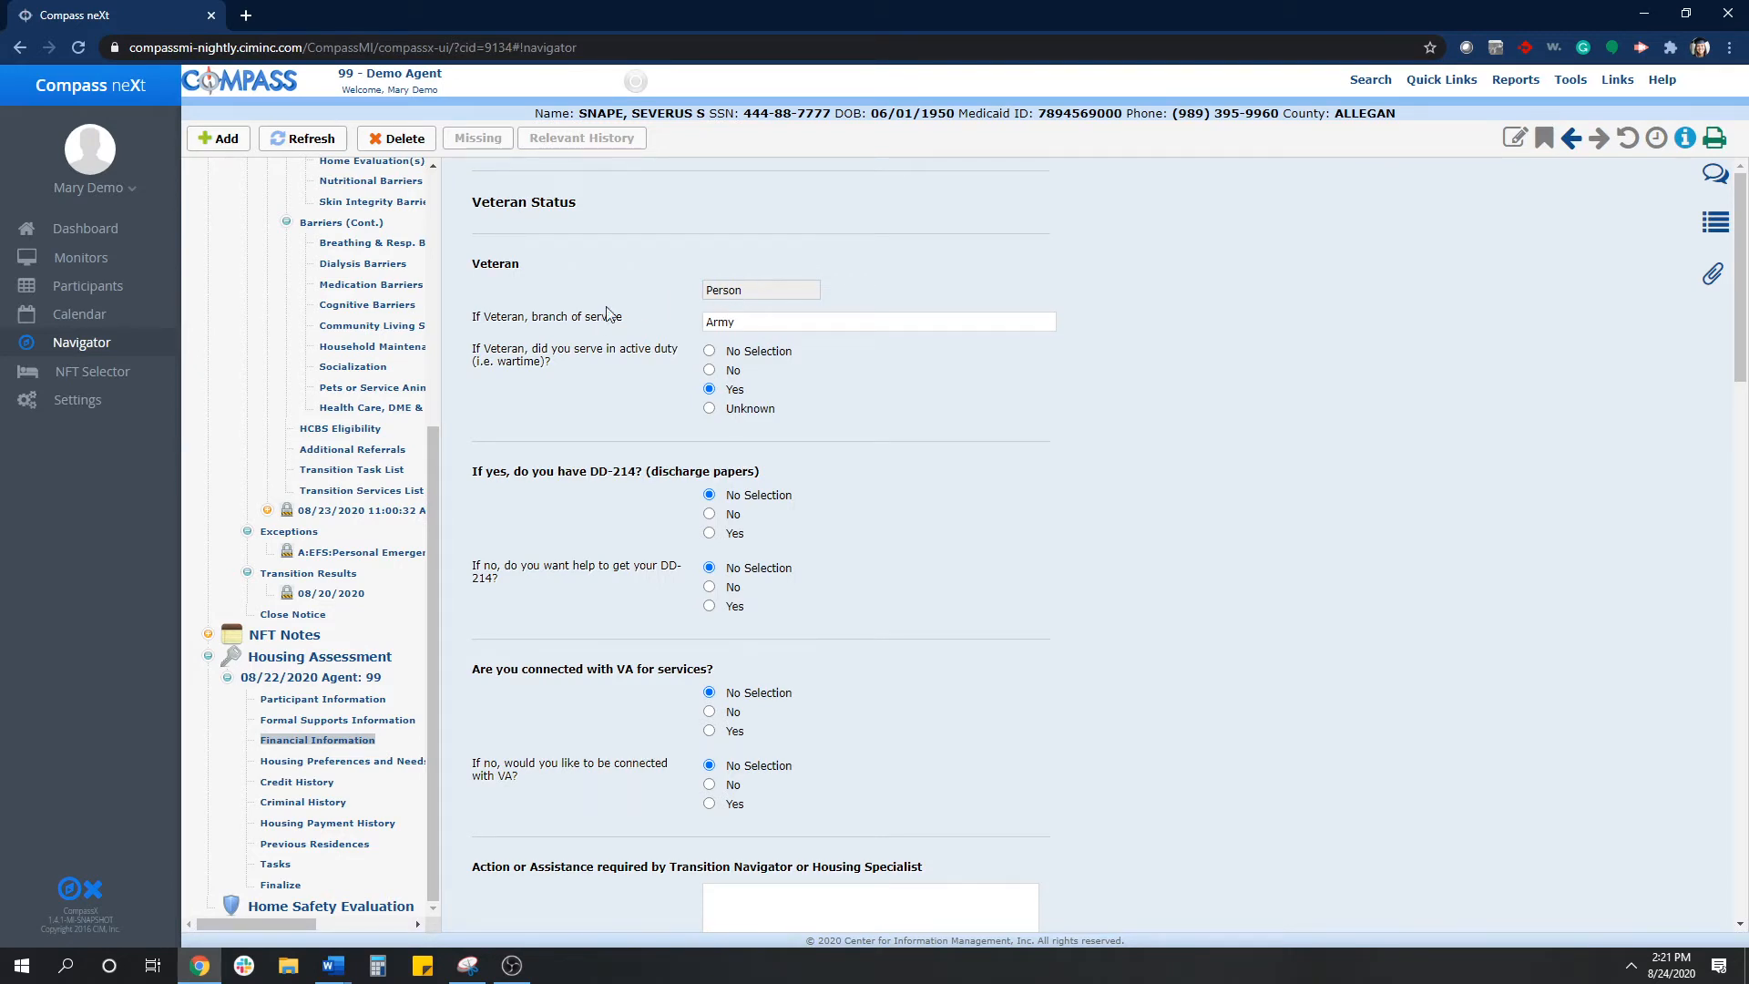
pyautogui.scroll(3, 361, 373)
pyautogui.scroll(2, 362, 374)
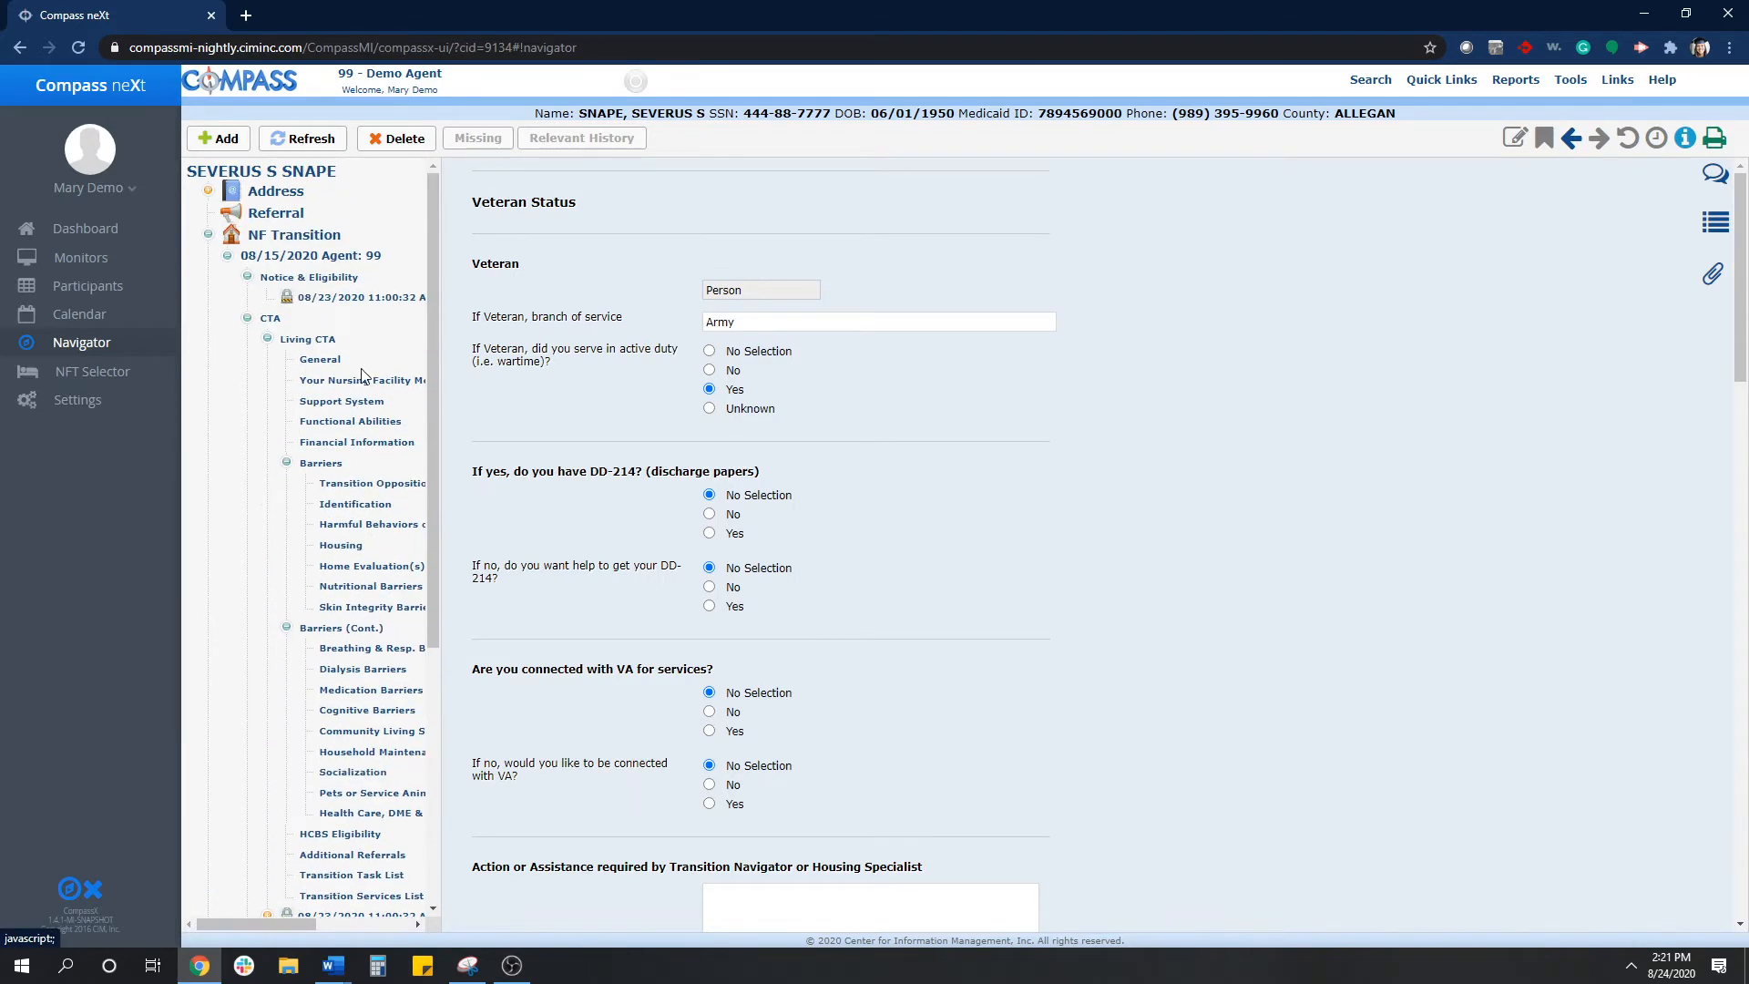
pyautogui.click(228, 172)
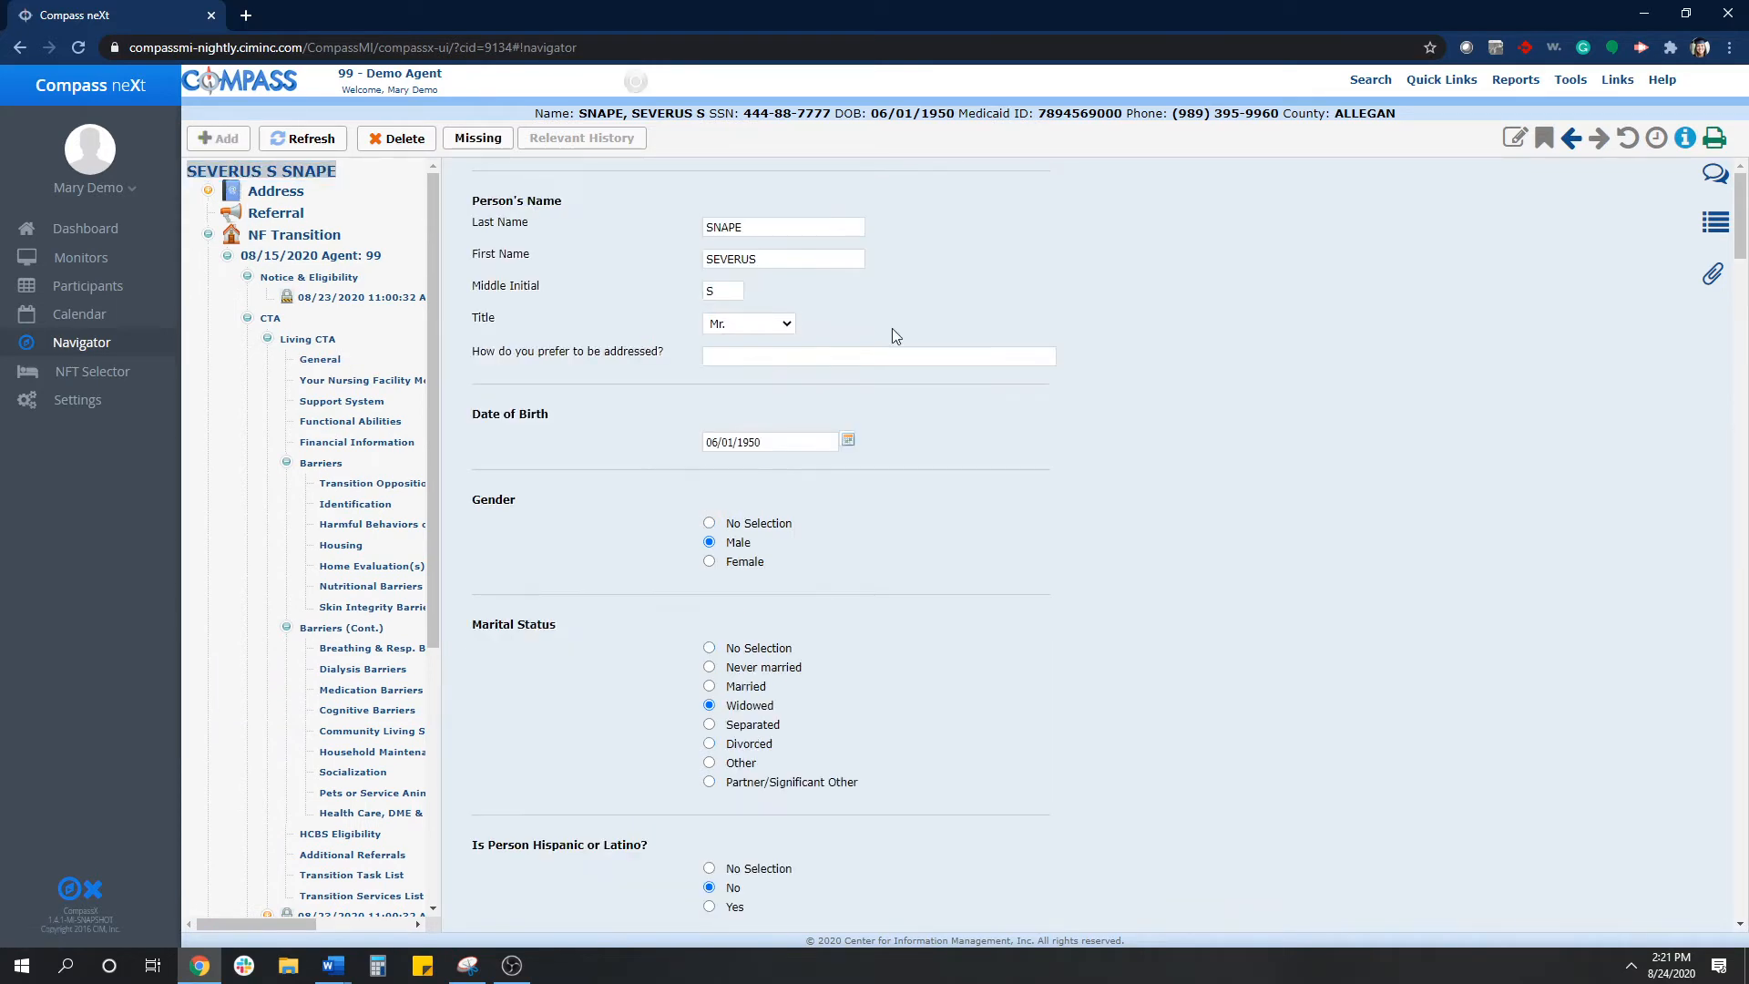
pyautogui.scroll(-12, 1343, 472)
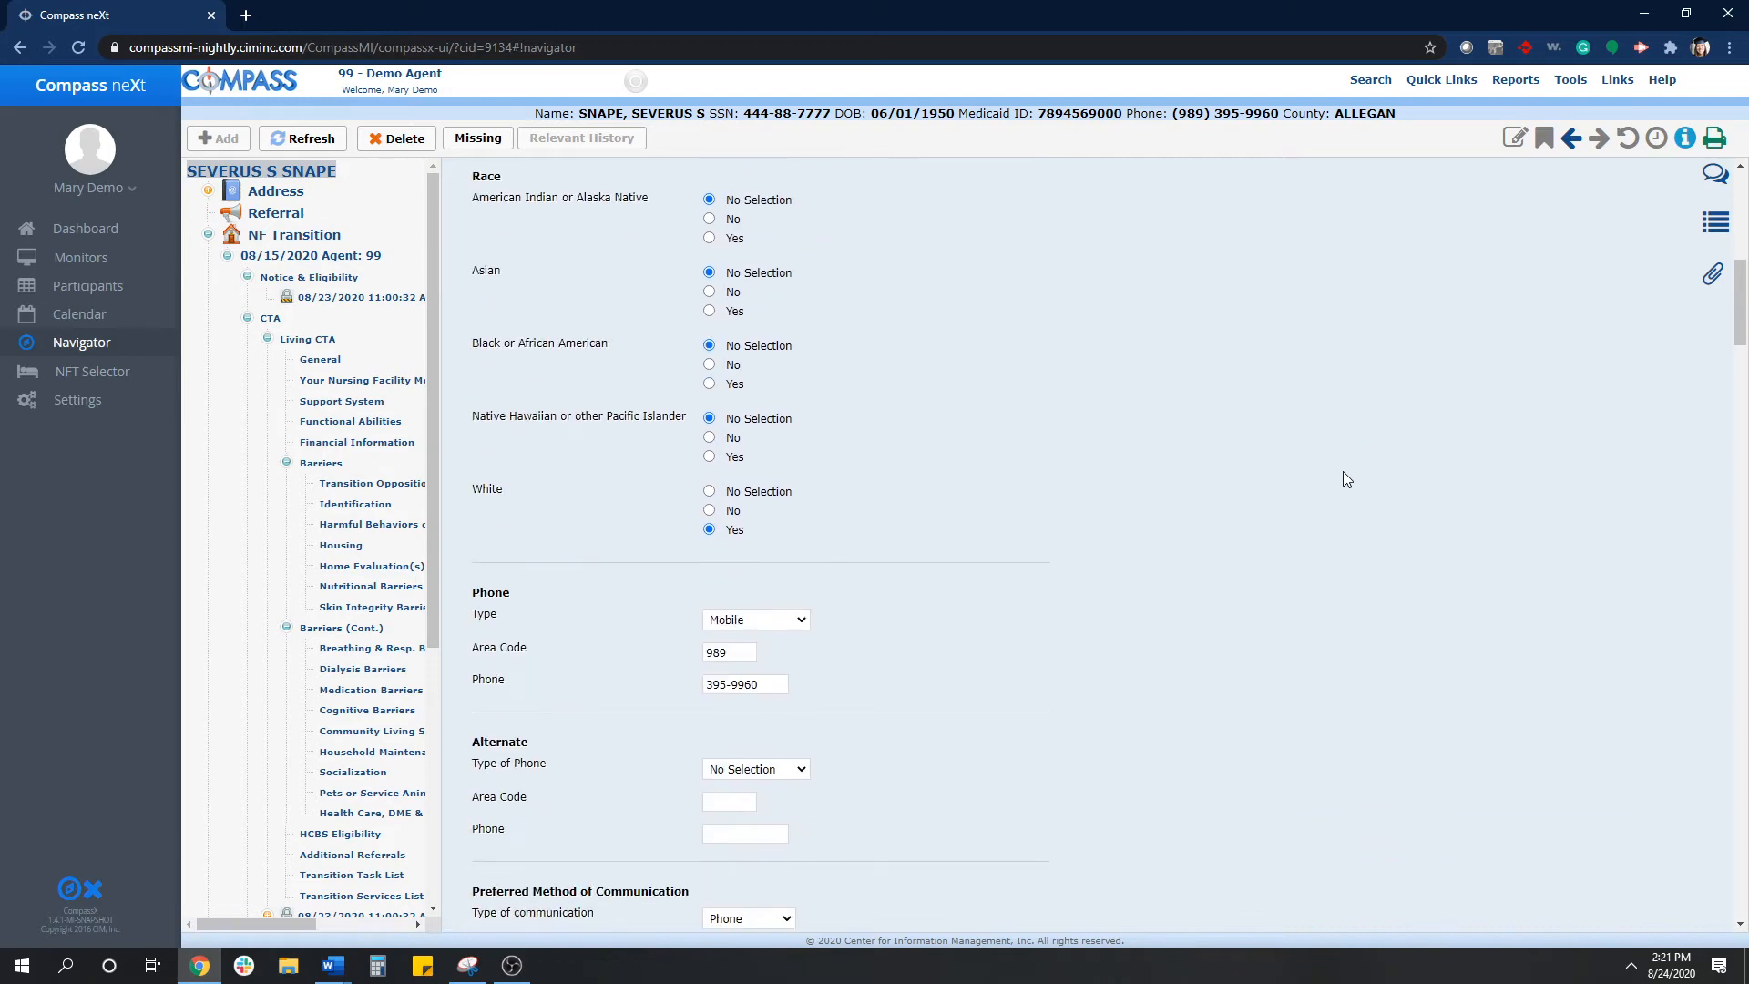
pyautogui.scroll(-6, 1343, 471)
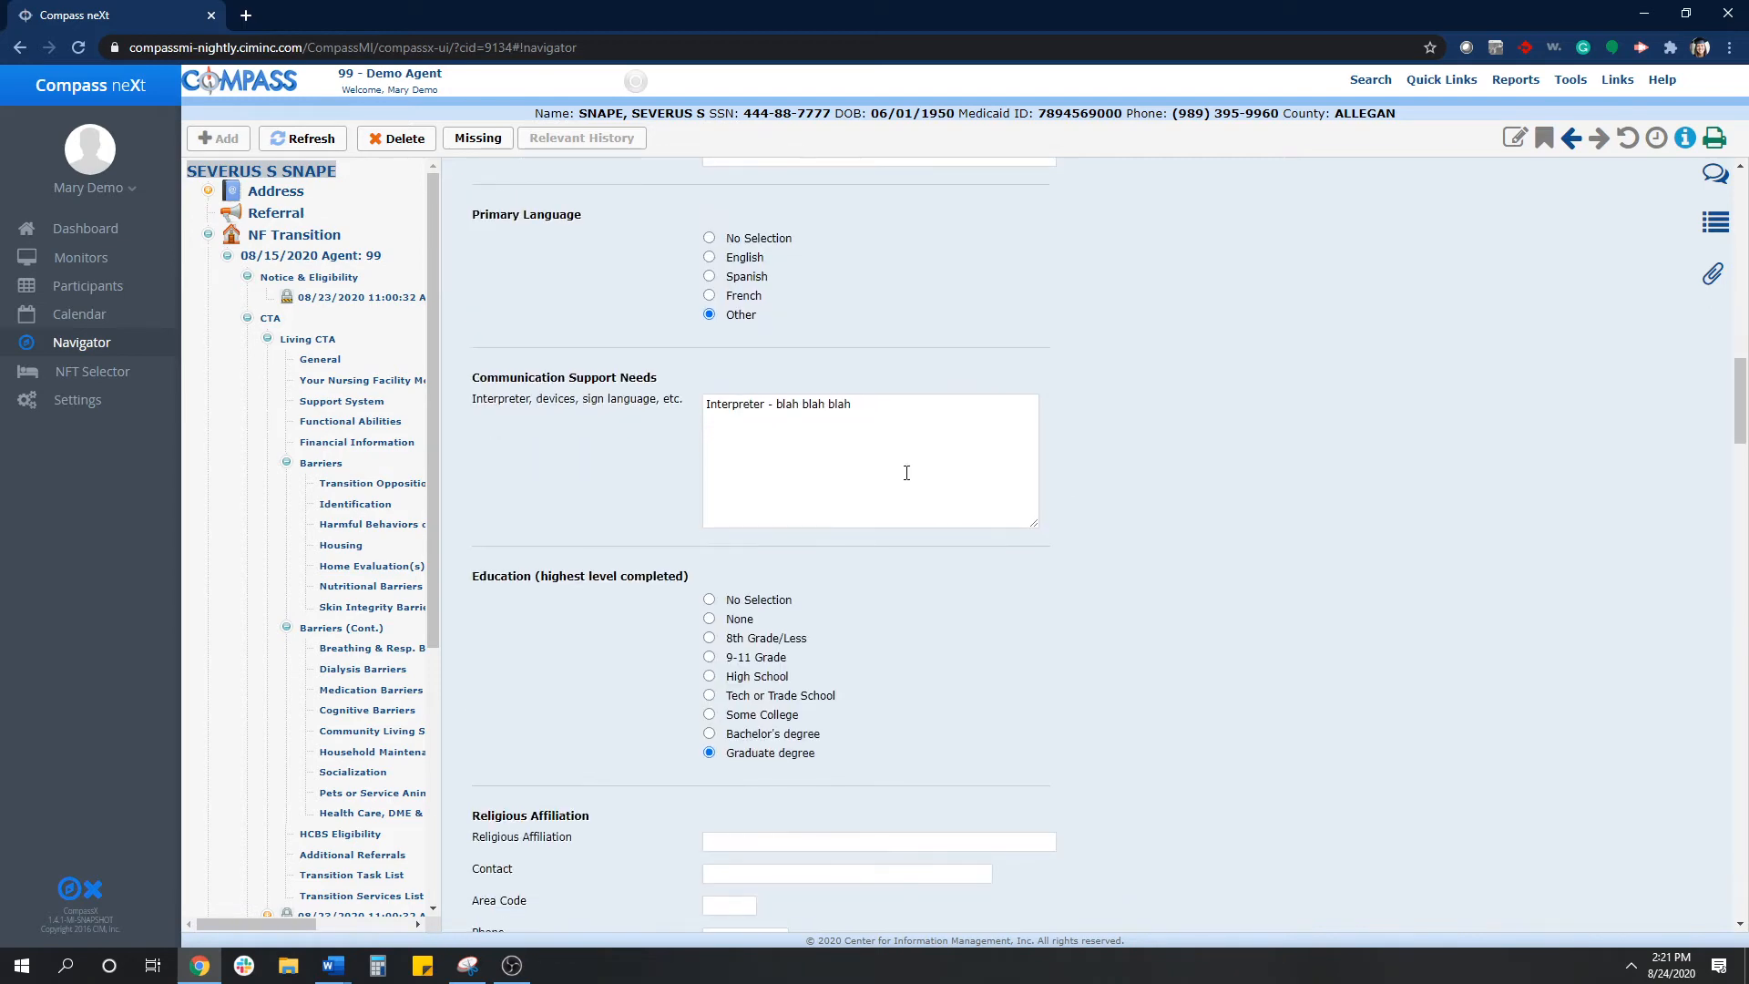
# - Trim the assessment's Communication Support Needs text down to just Interpreter
pyautogui.click(905, 398)
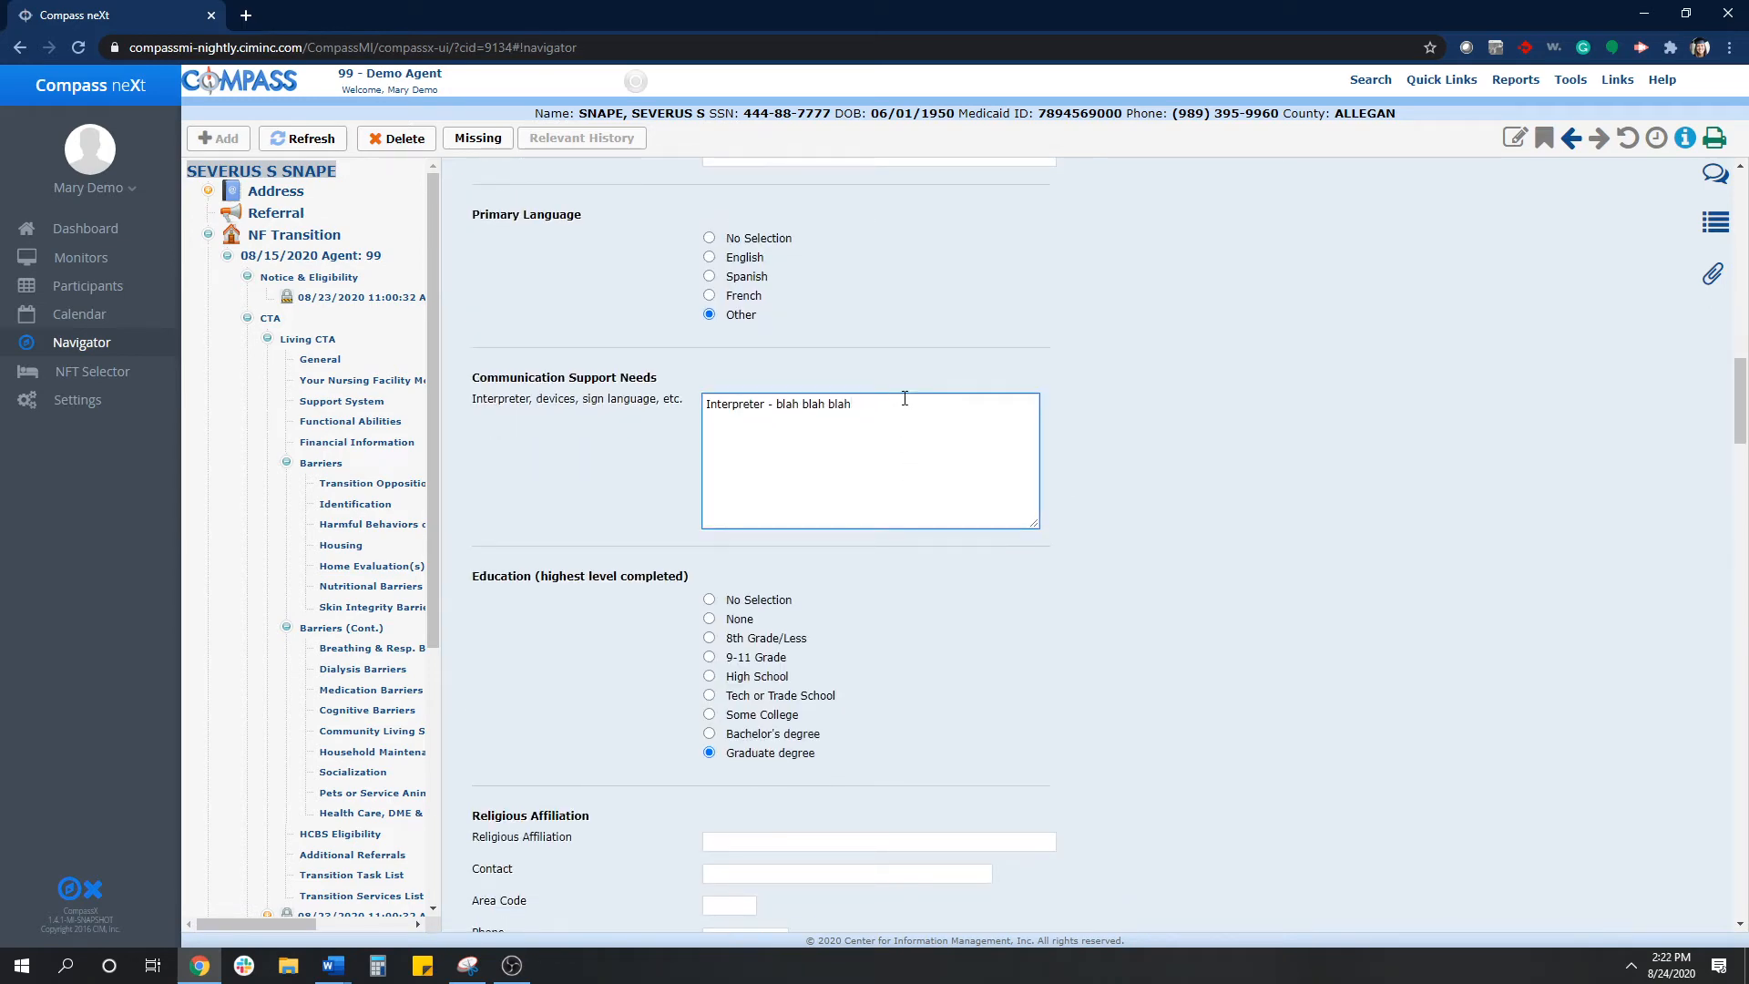
pyautogui.press('BackSpace')
pyautogui.press('BackSpace')
pyautogui.press('BackSpace')
pyautogui.press('BackSpace')
pyautogui.press('BackSpace')
pyautogui.press('BackSpace')
pyautogui.press('BackSpace')
pyautogui.press('BackSpace')
pyautogui.press('BackSpace')
pyautogui.click(1226, 472)
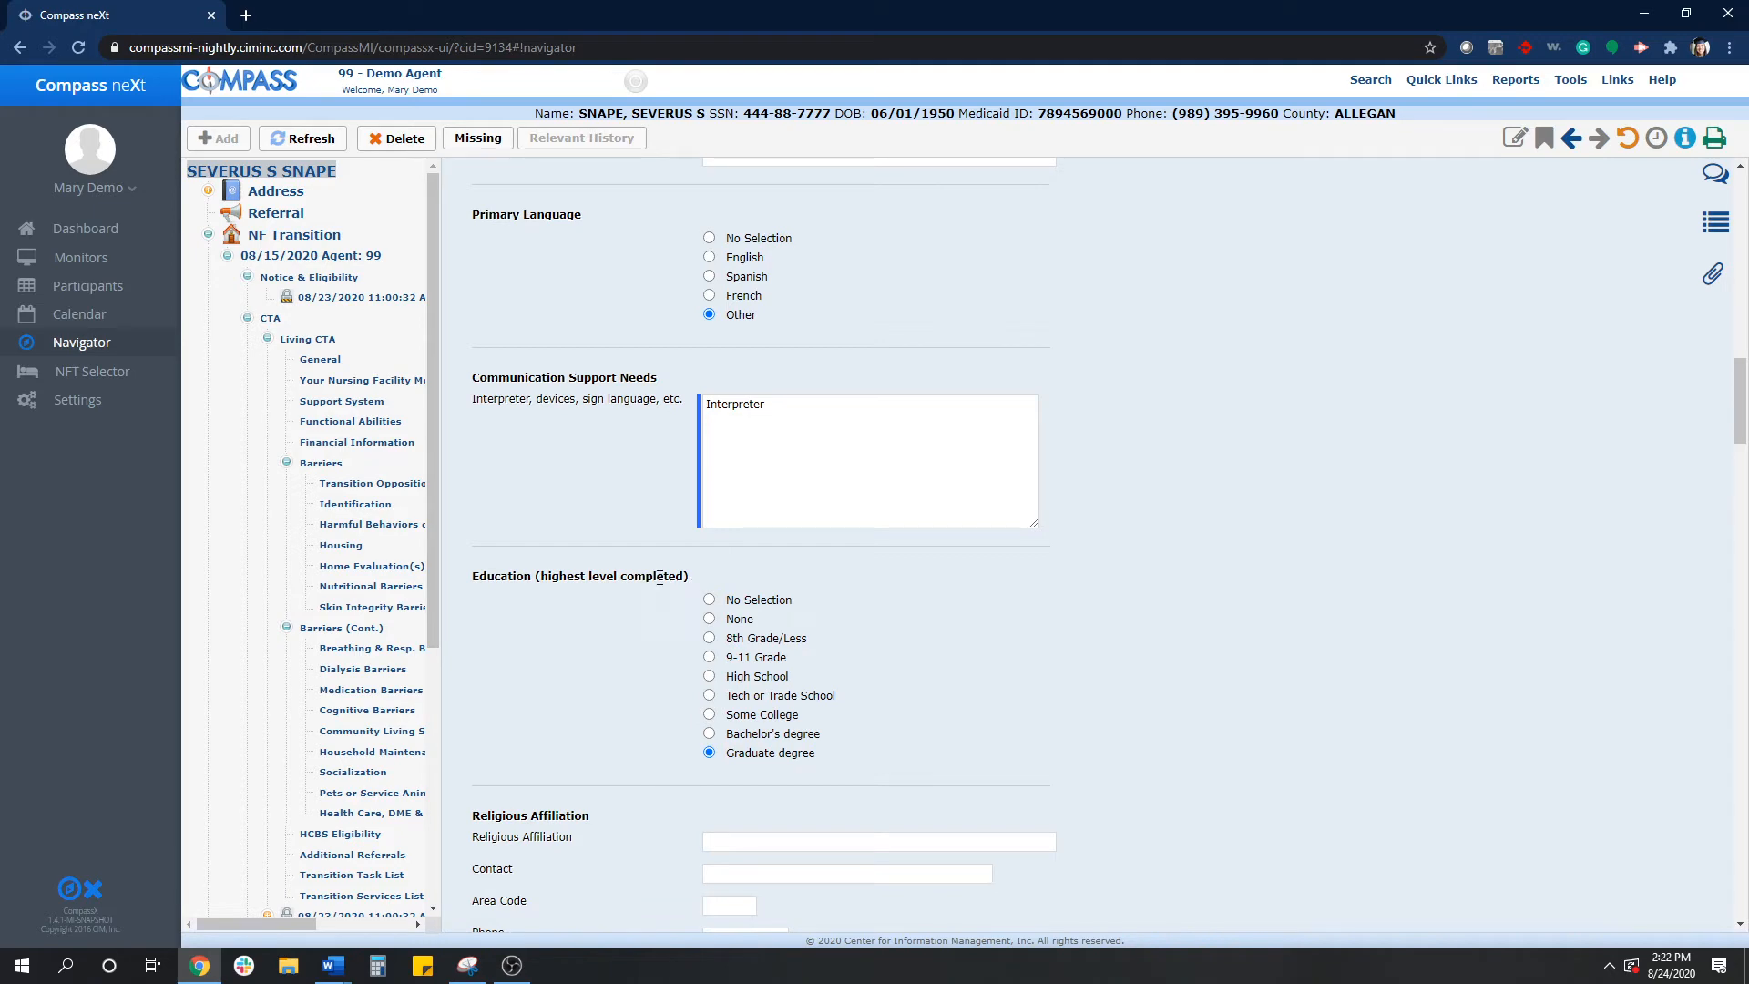
# - Review the Housing Assessment's Participant Information page and its communication support needs
pyautogui.scroll(-2, 390, 719)
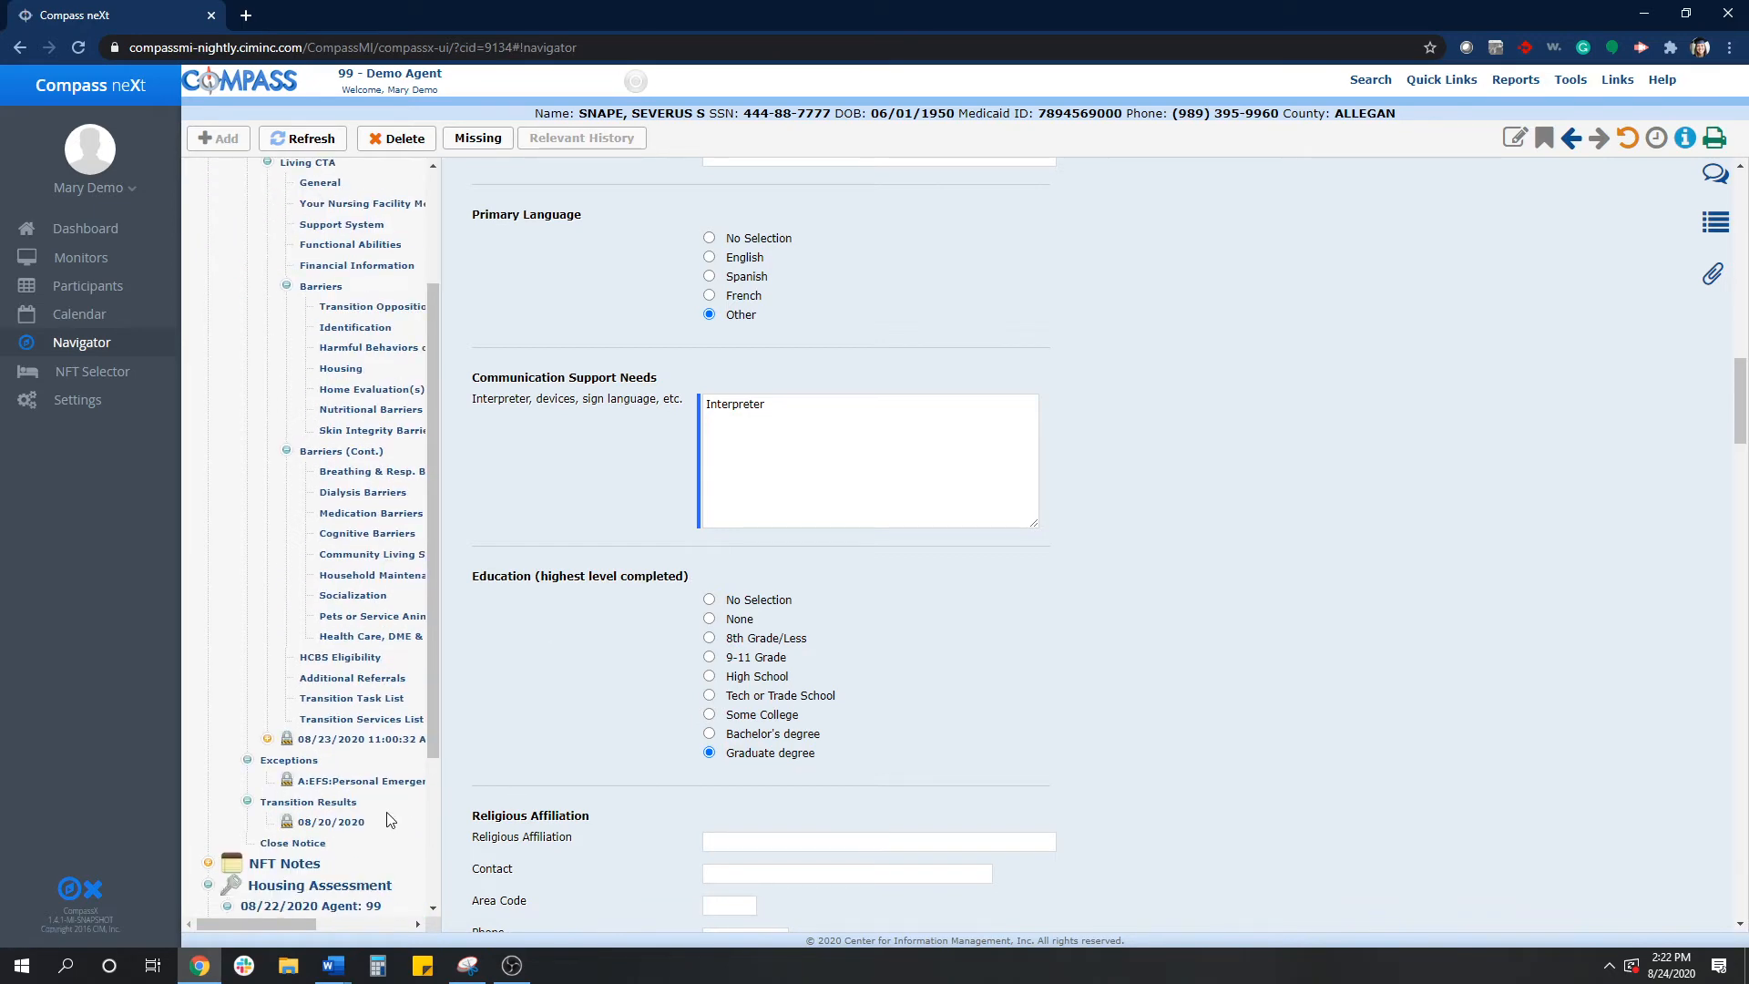
pyautogui.scroll(-2, 388, 820)
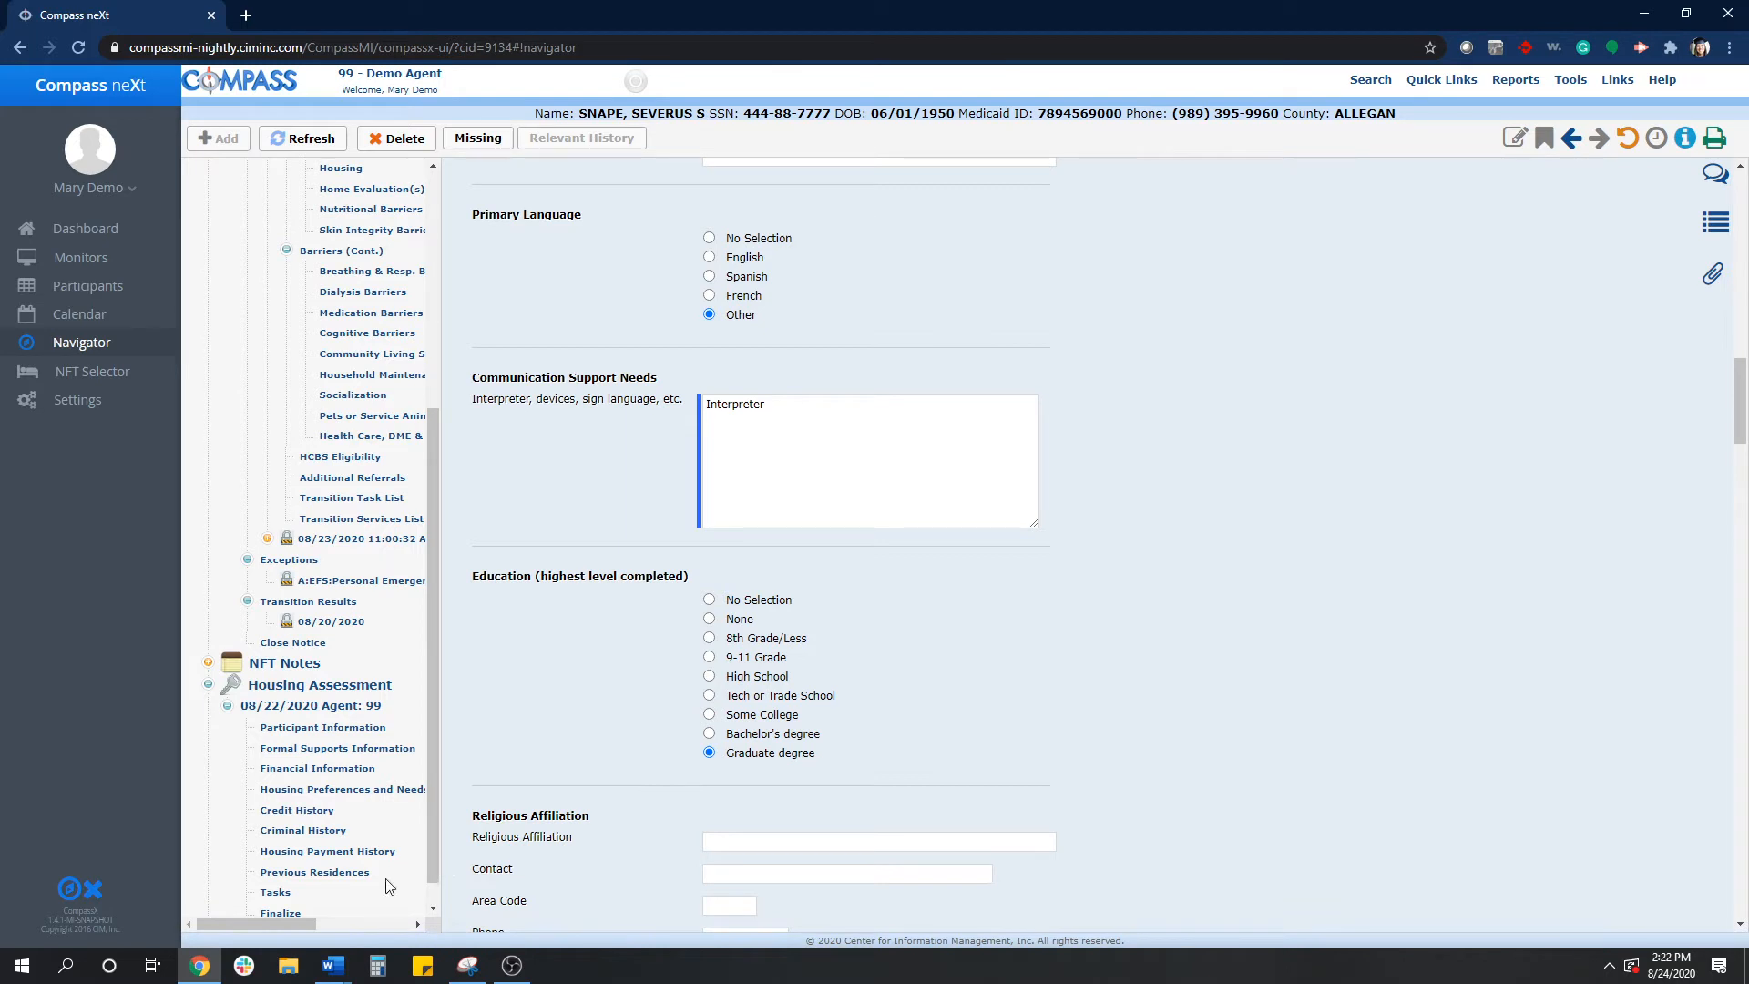
pyautogui.scroll(-1, 411, 822)
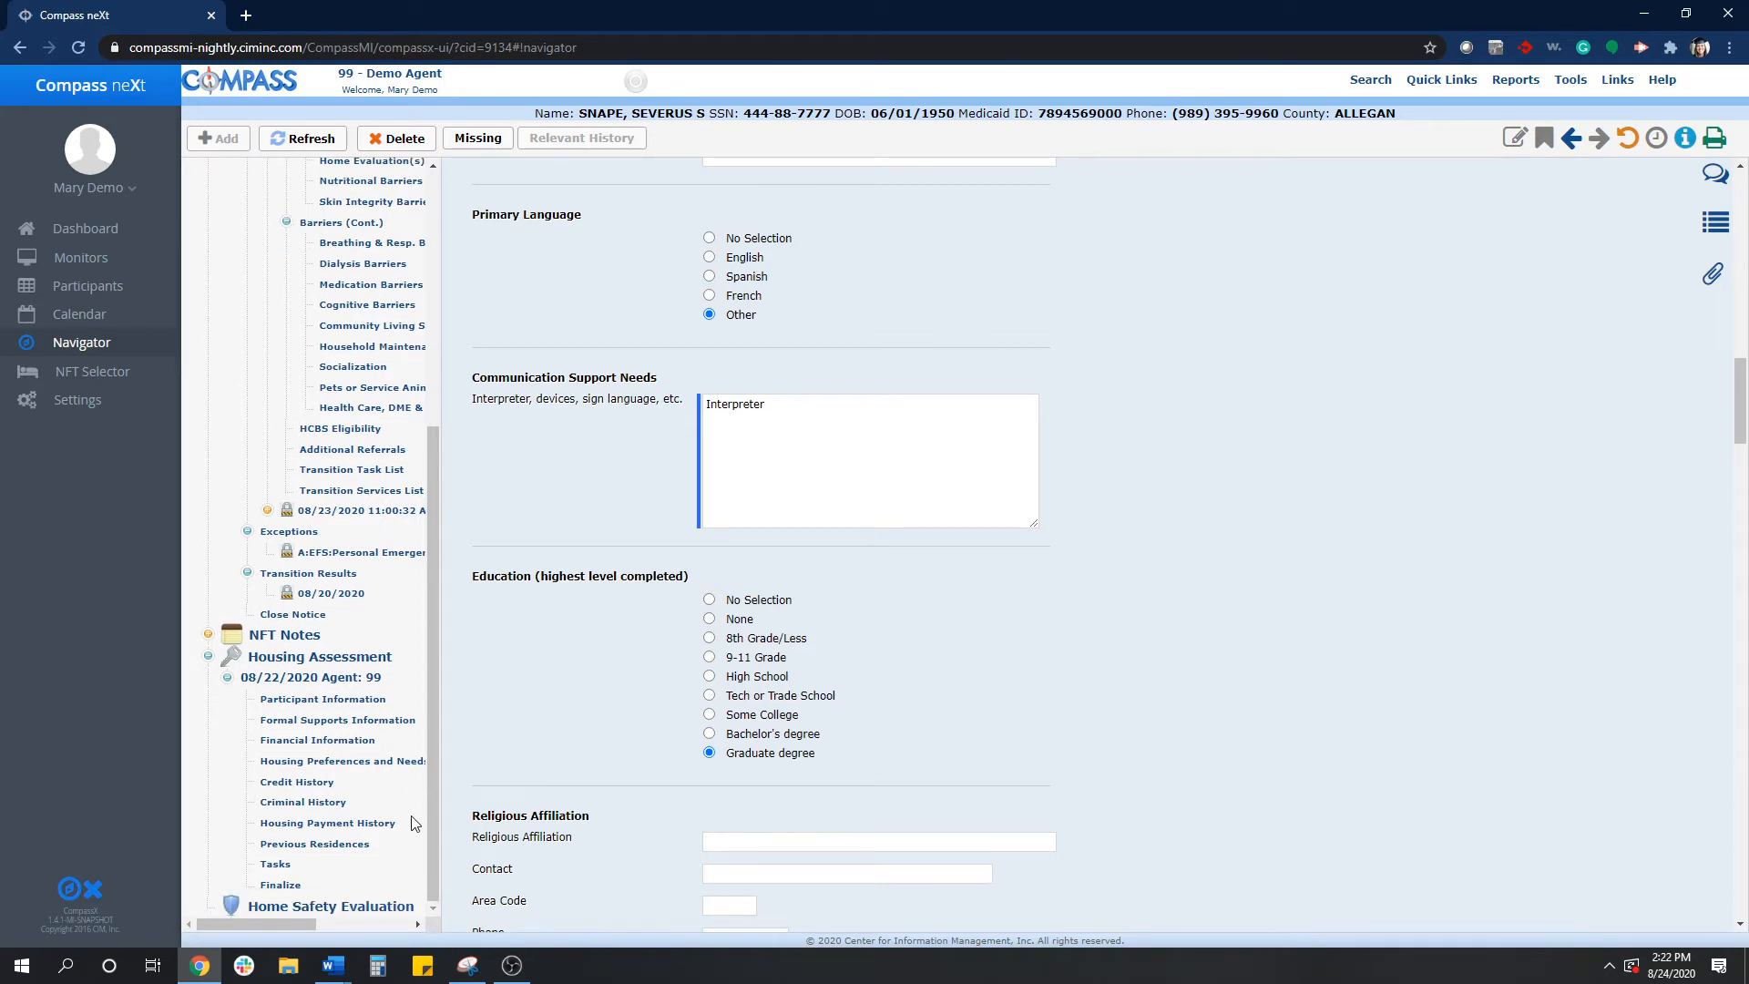
pyautogui.click(346, 700)
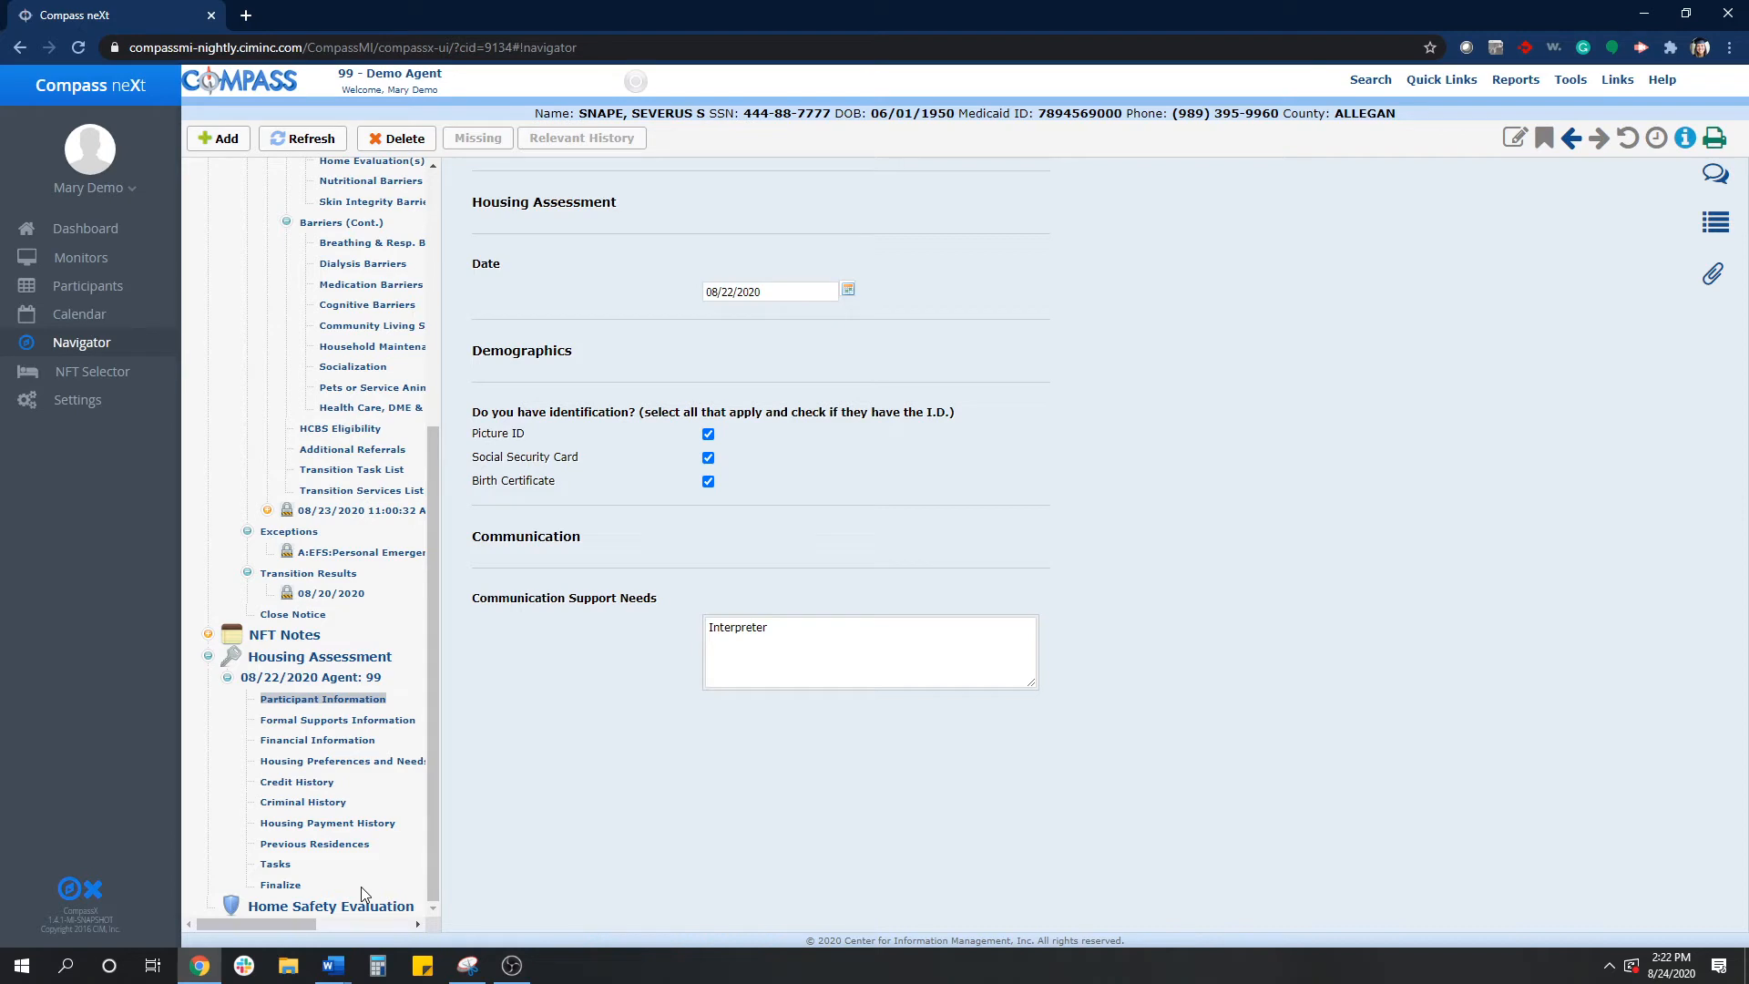
# - In Financial Information, enter gross monthly subtotals of 789 for the person and 456 for the spouse
pyautogui.click(332, 743)
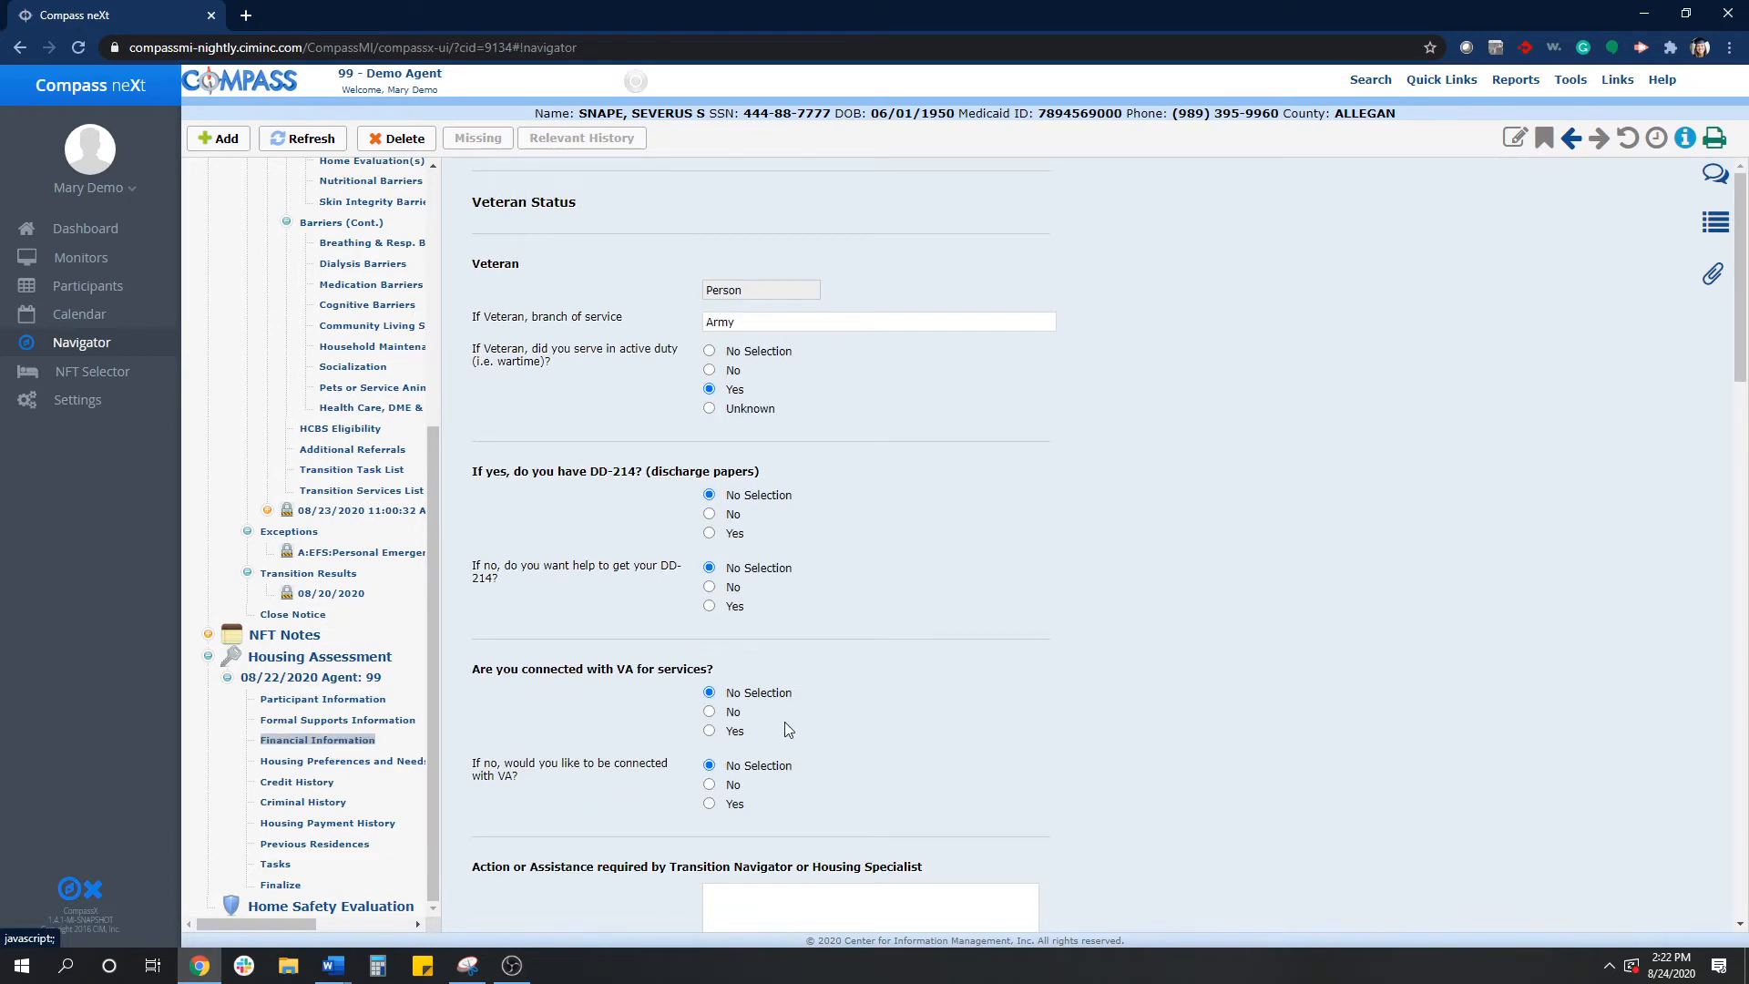
pyautogui.scroll(-7, 1047, 714)
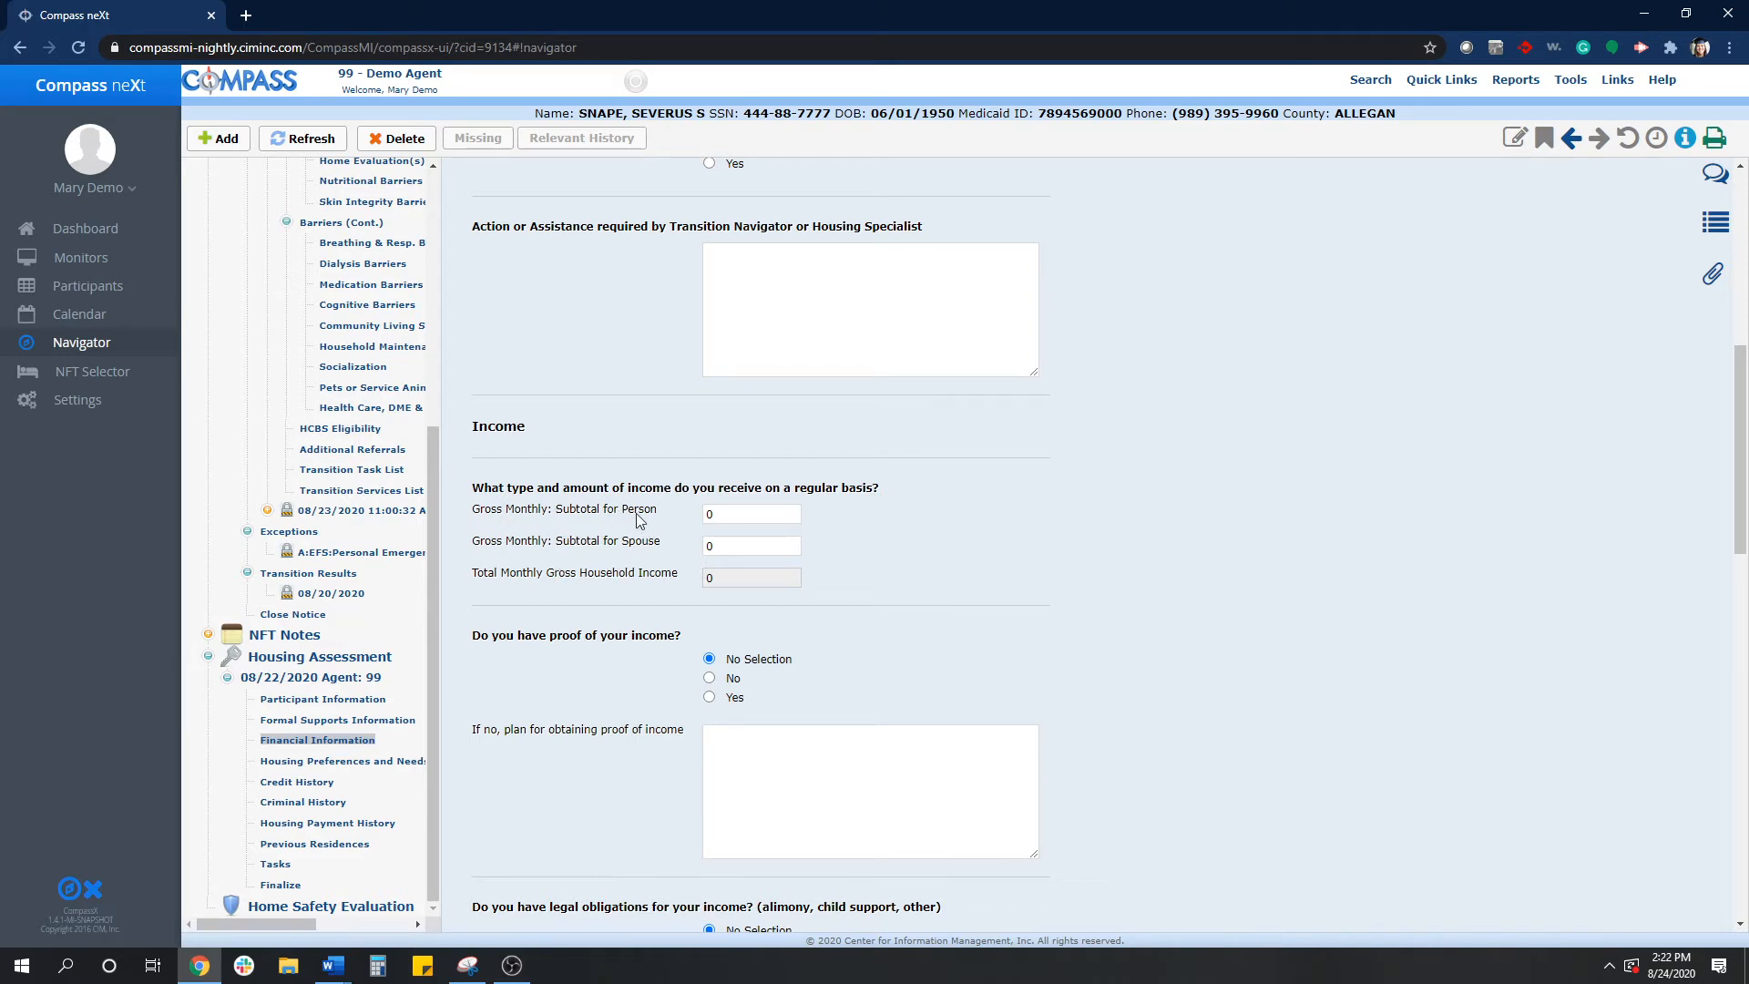
pyautogui.click(724, 510)
pyautogui.write('789')
pyautogui.click(739, 546)
pyautogui.press('BackSpace')
pyautogui.write('456')
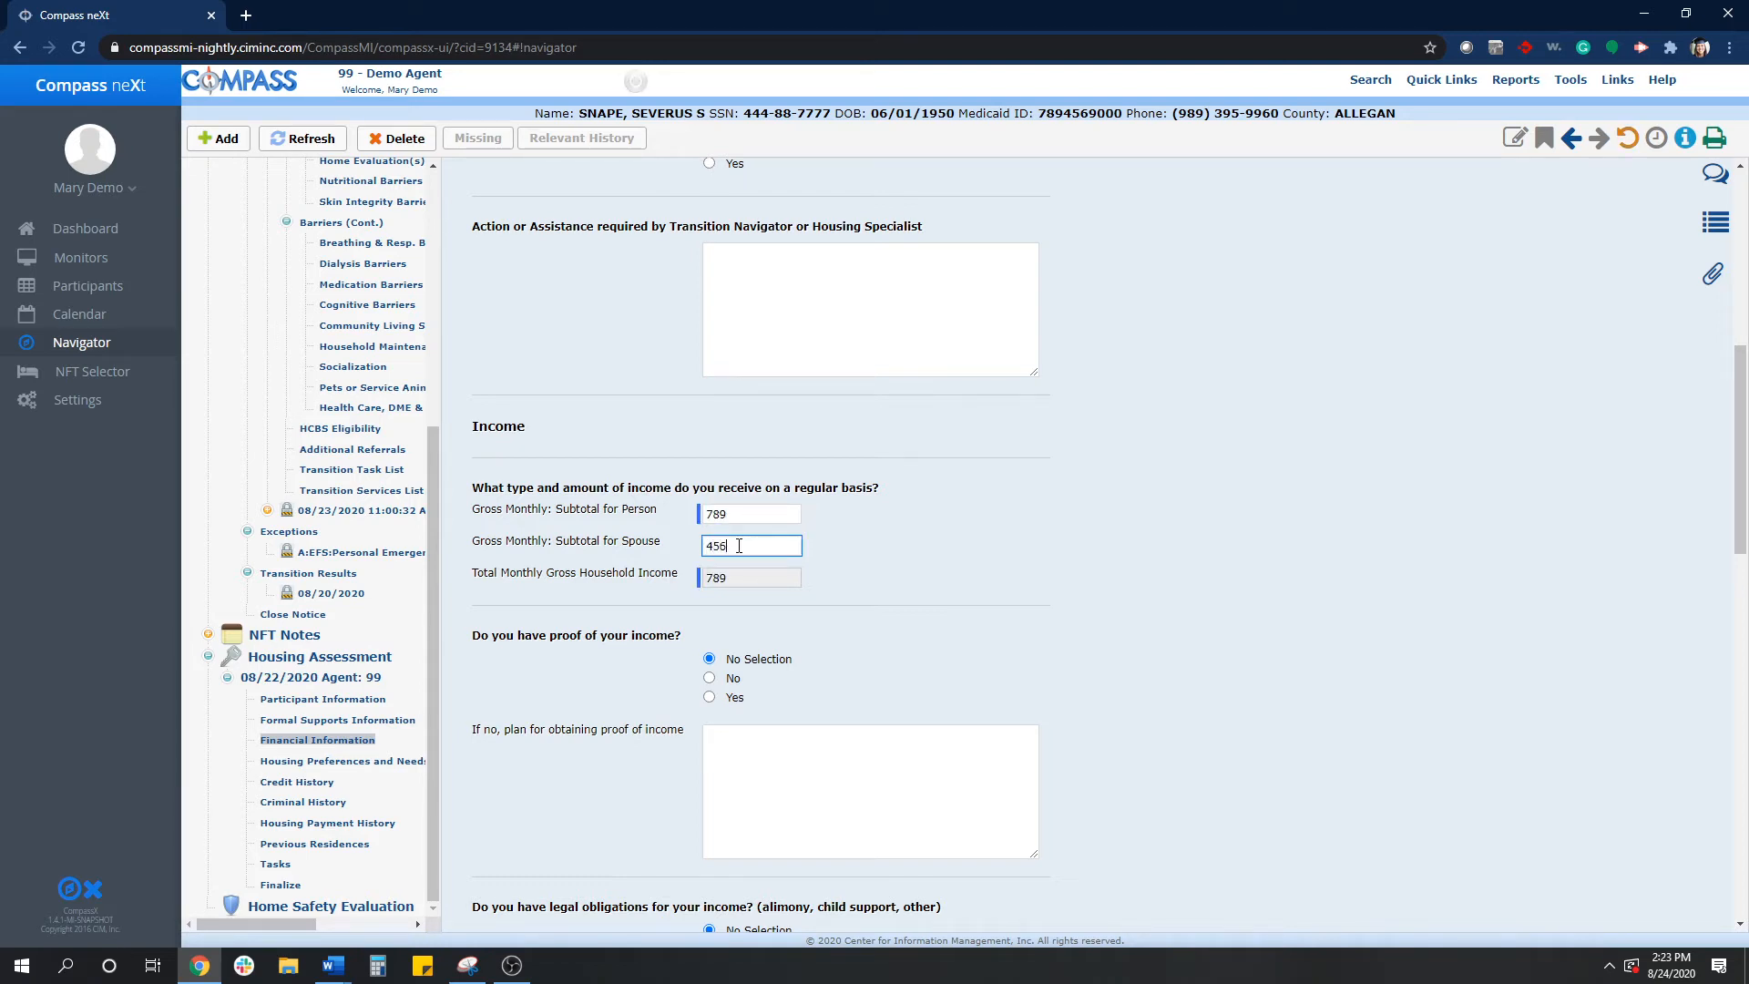
pyautogui.click(949, 543)
# - Scroll through the Housing Preferences and Needs section of the assessment
pyautogui.click(322, 764)
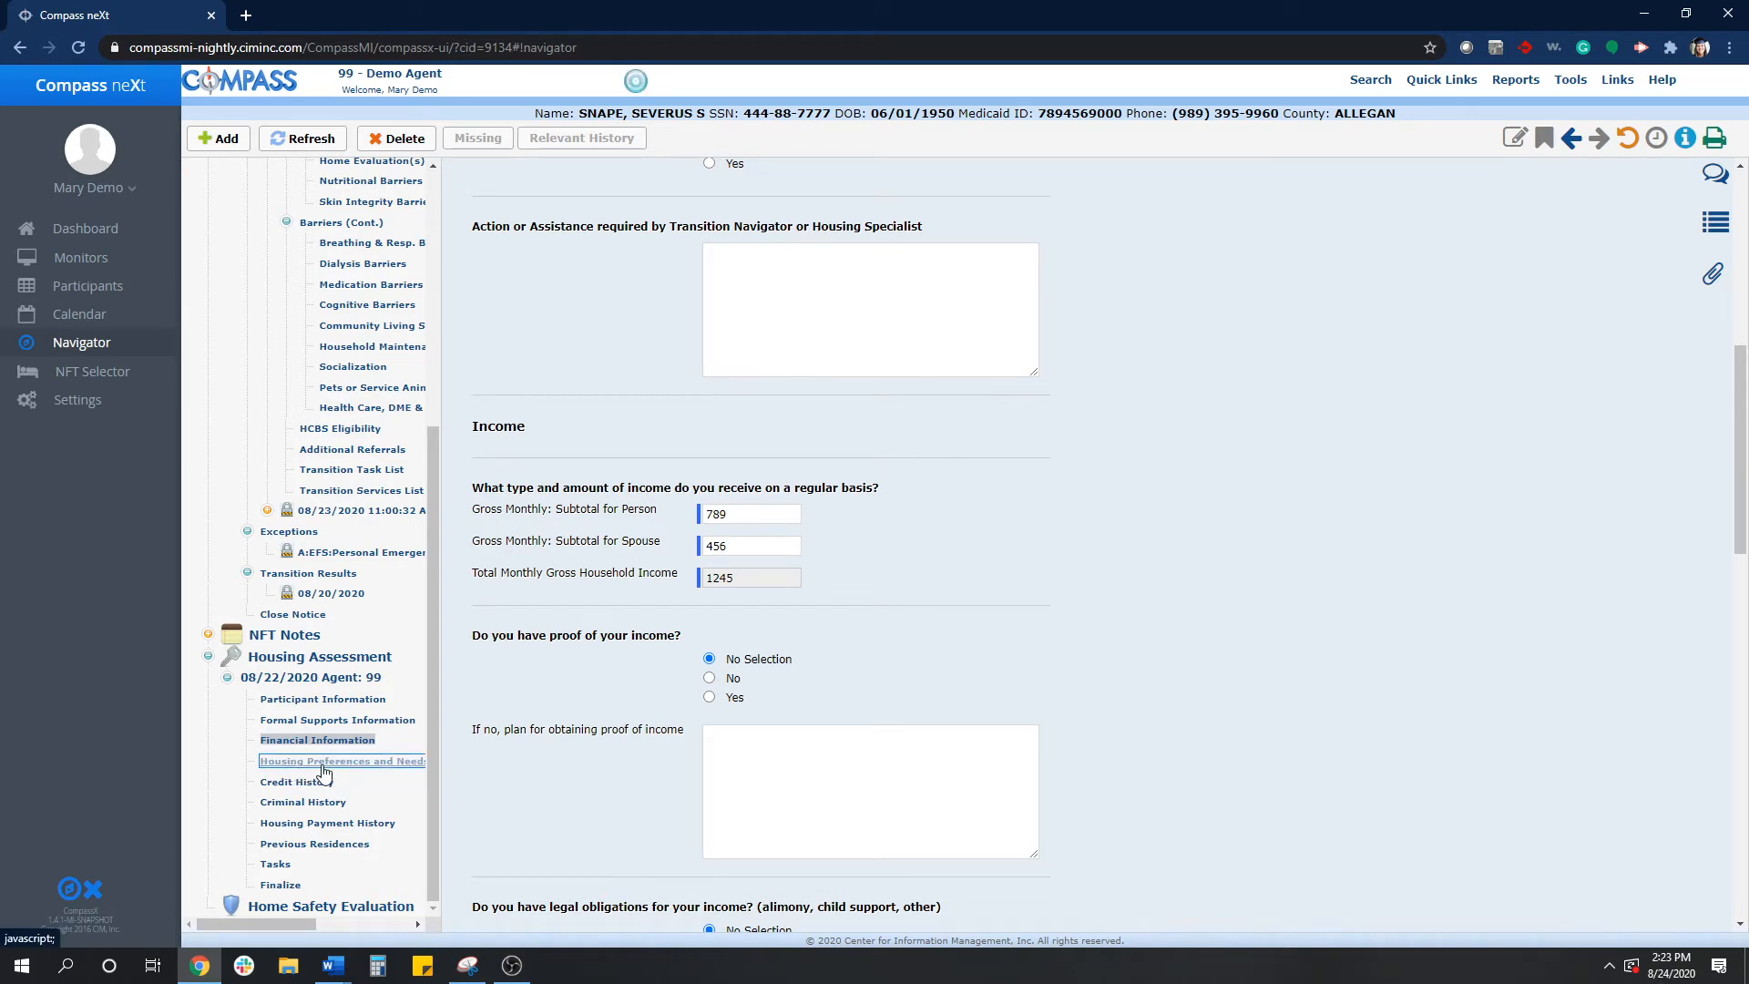
pyautogui.scroll(-10, 1210, 734)
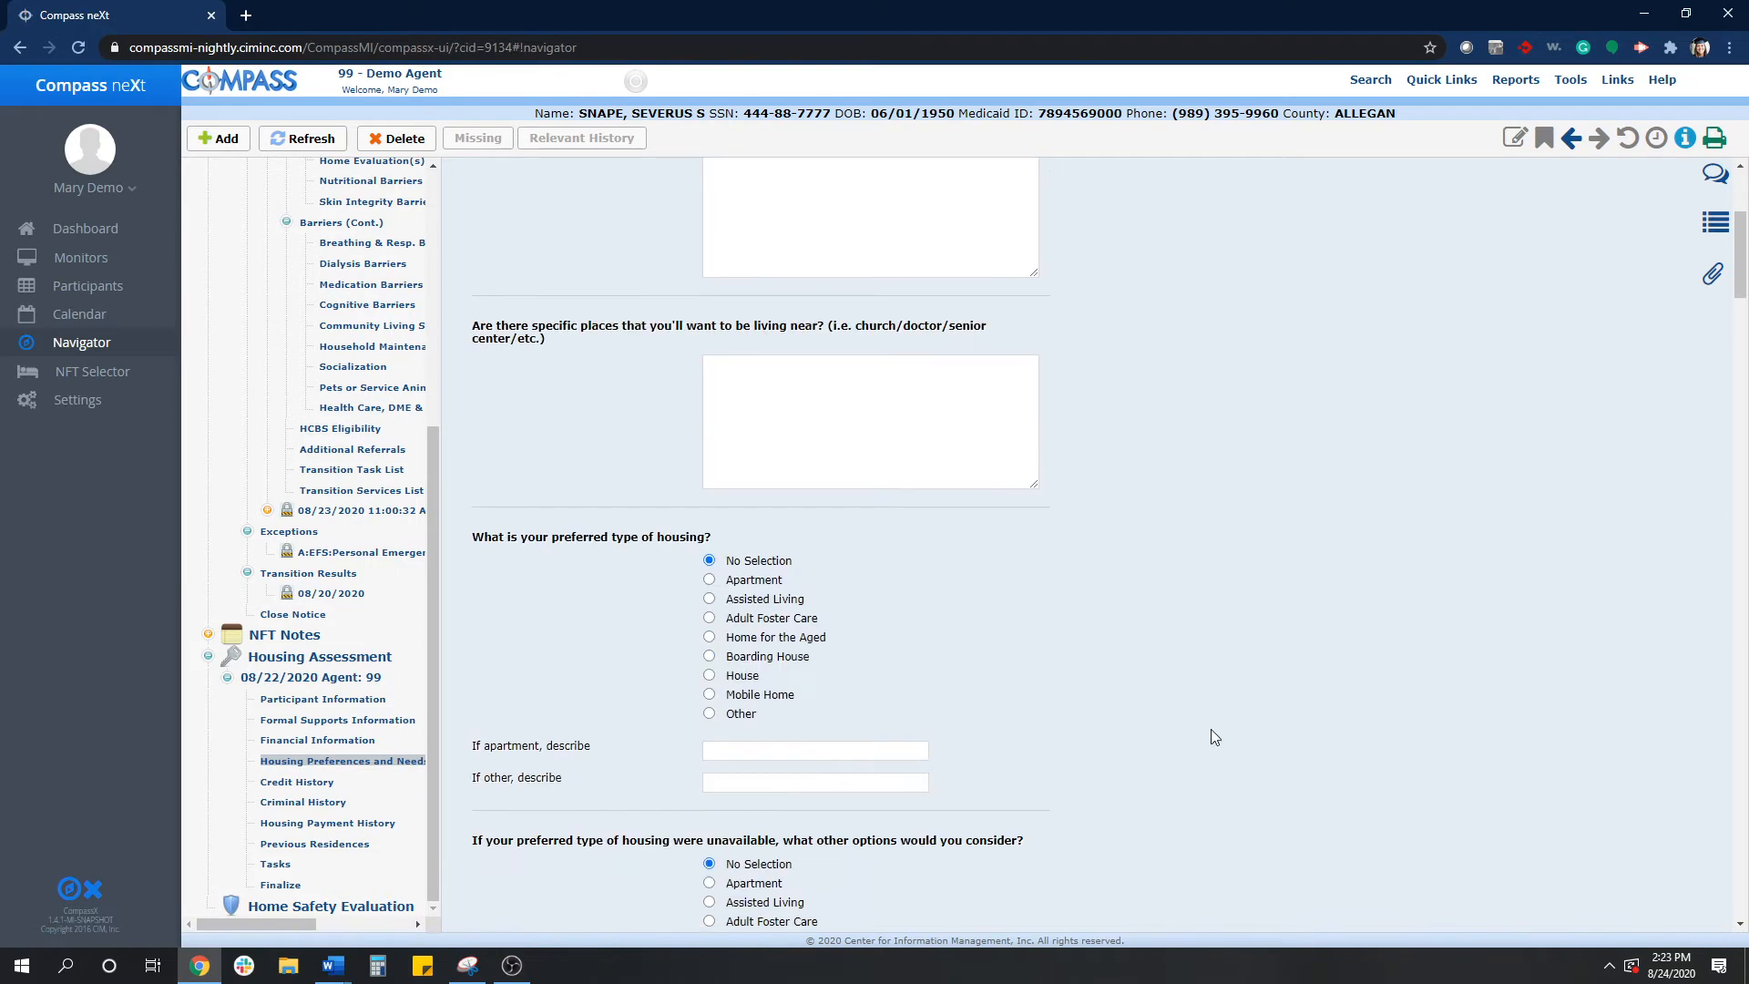
pyautogui.scroll(-15, 1211, 730)
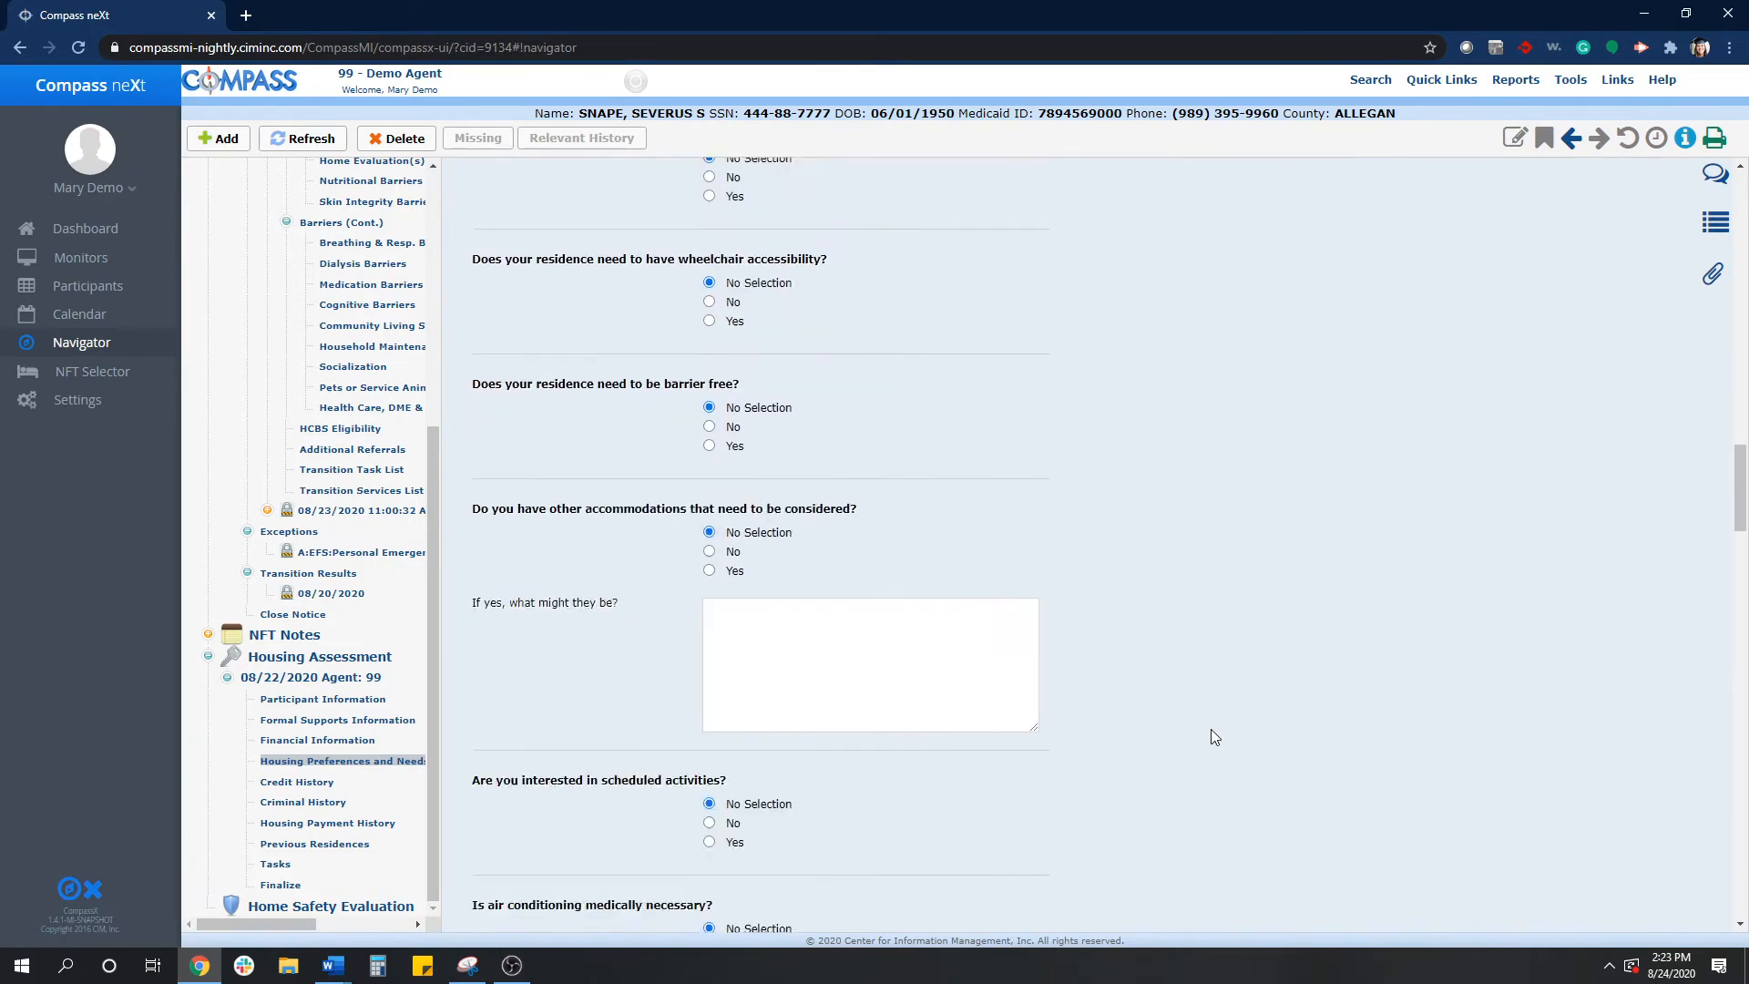
pyautogui.scroll(-20, 1215, 737)
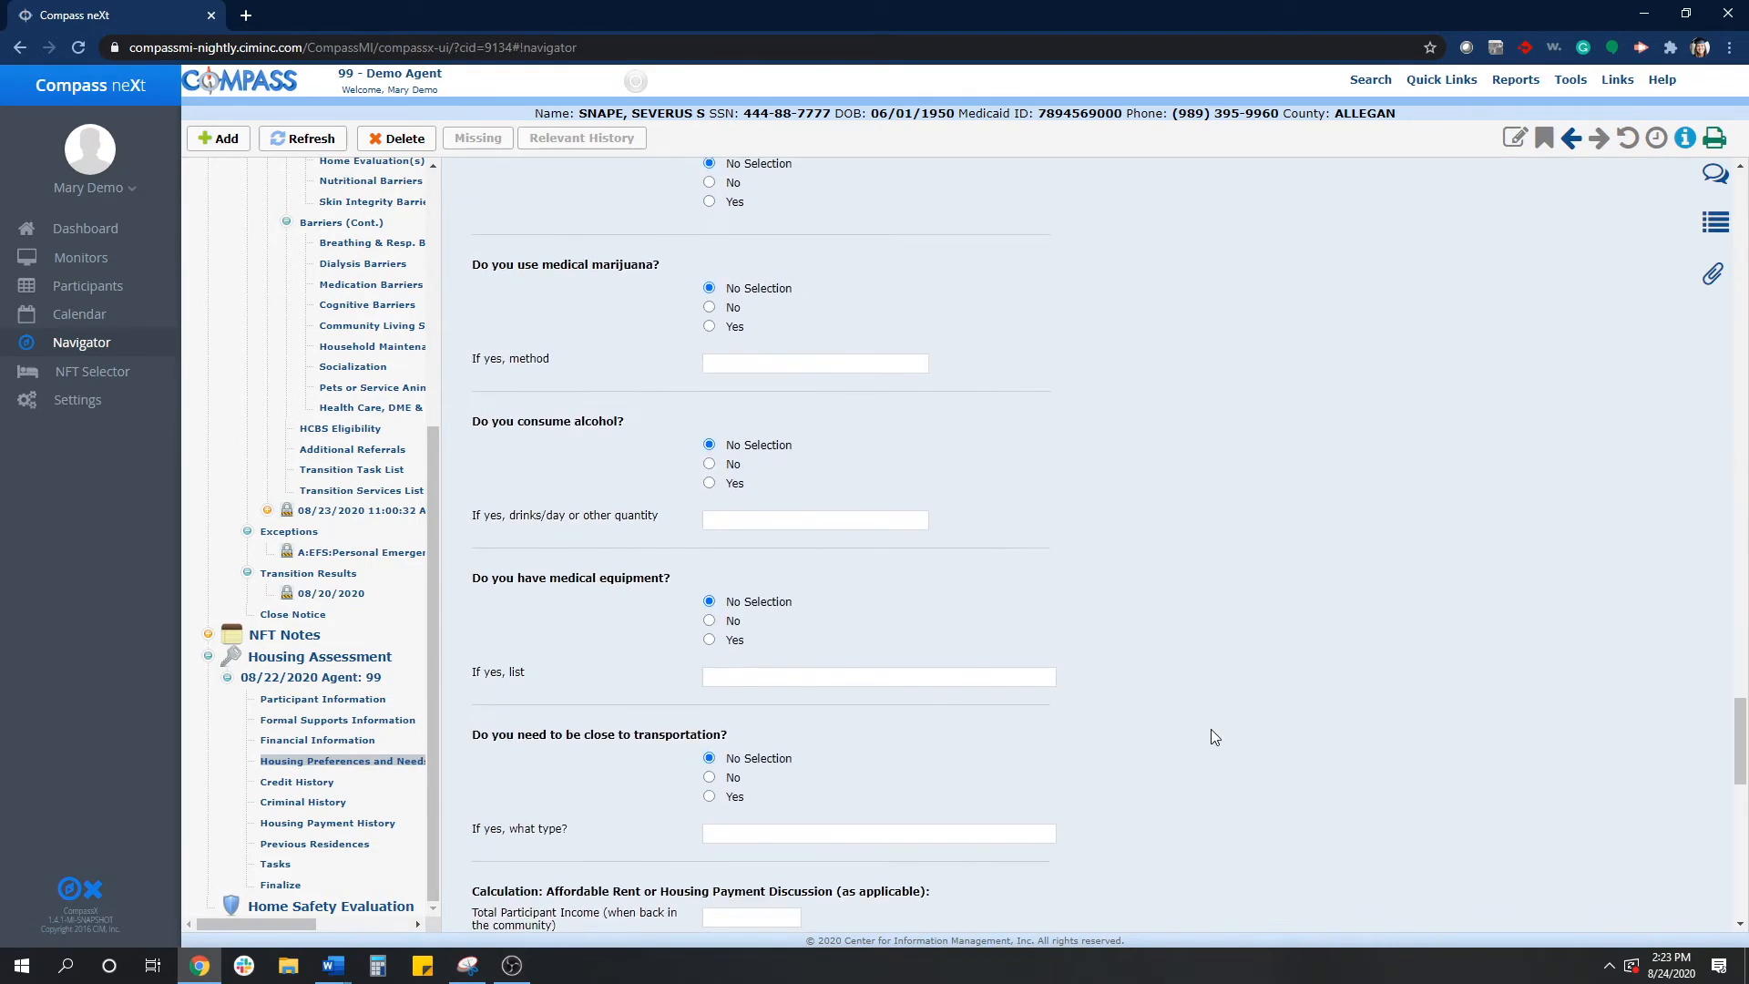
pyautogui.scroll(2, 1215, 737)
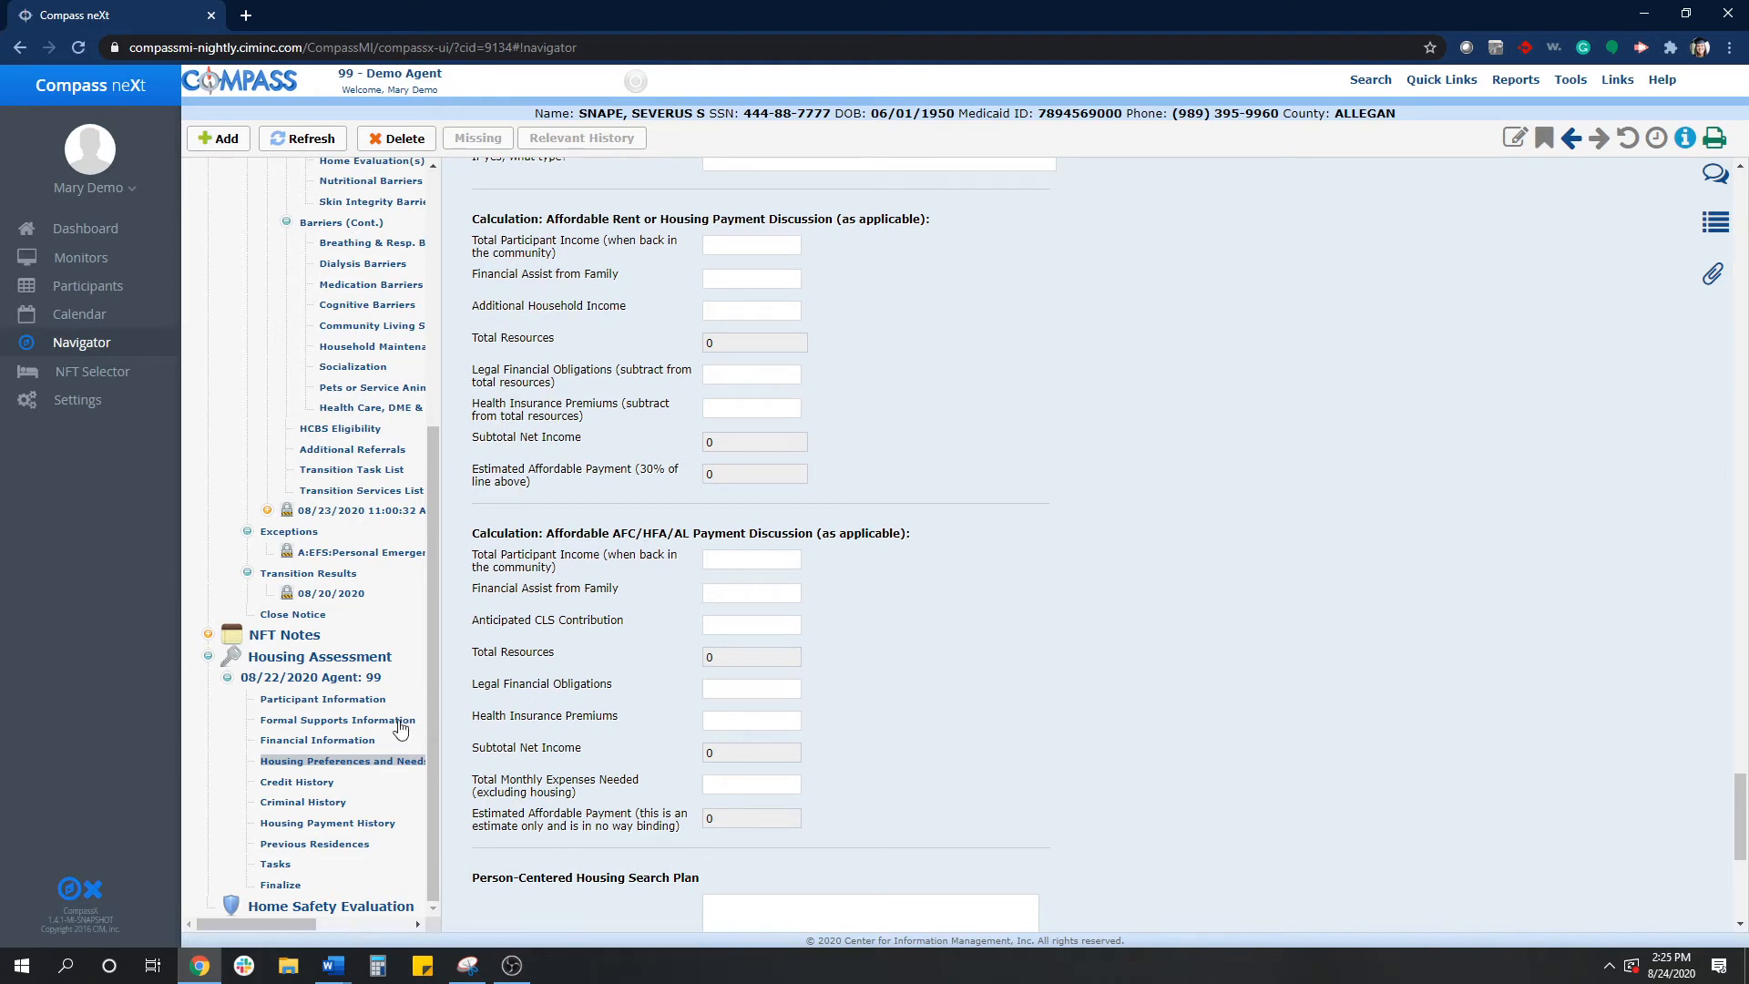
# - Add a Previous Residences entry with the participant's former address and save it
pyautogui.click(288, 849)
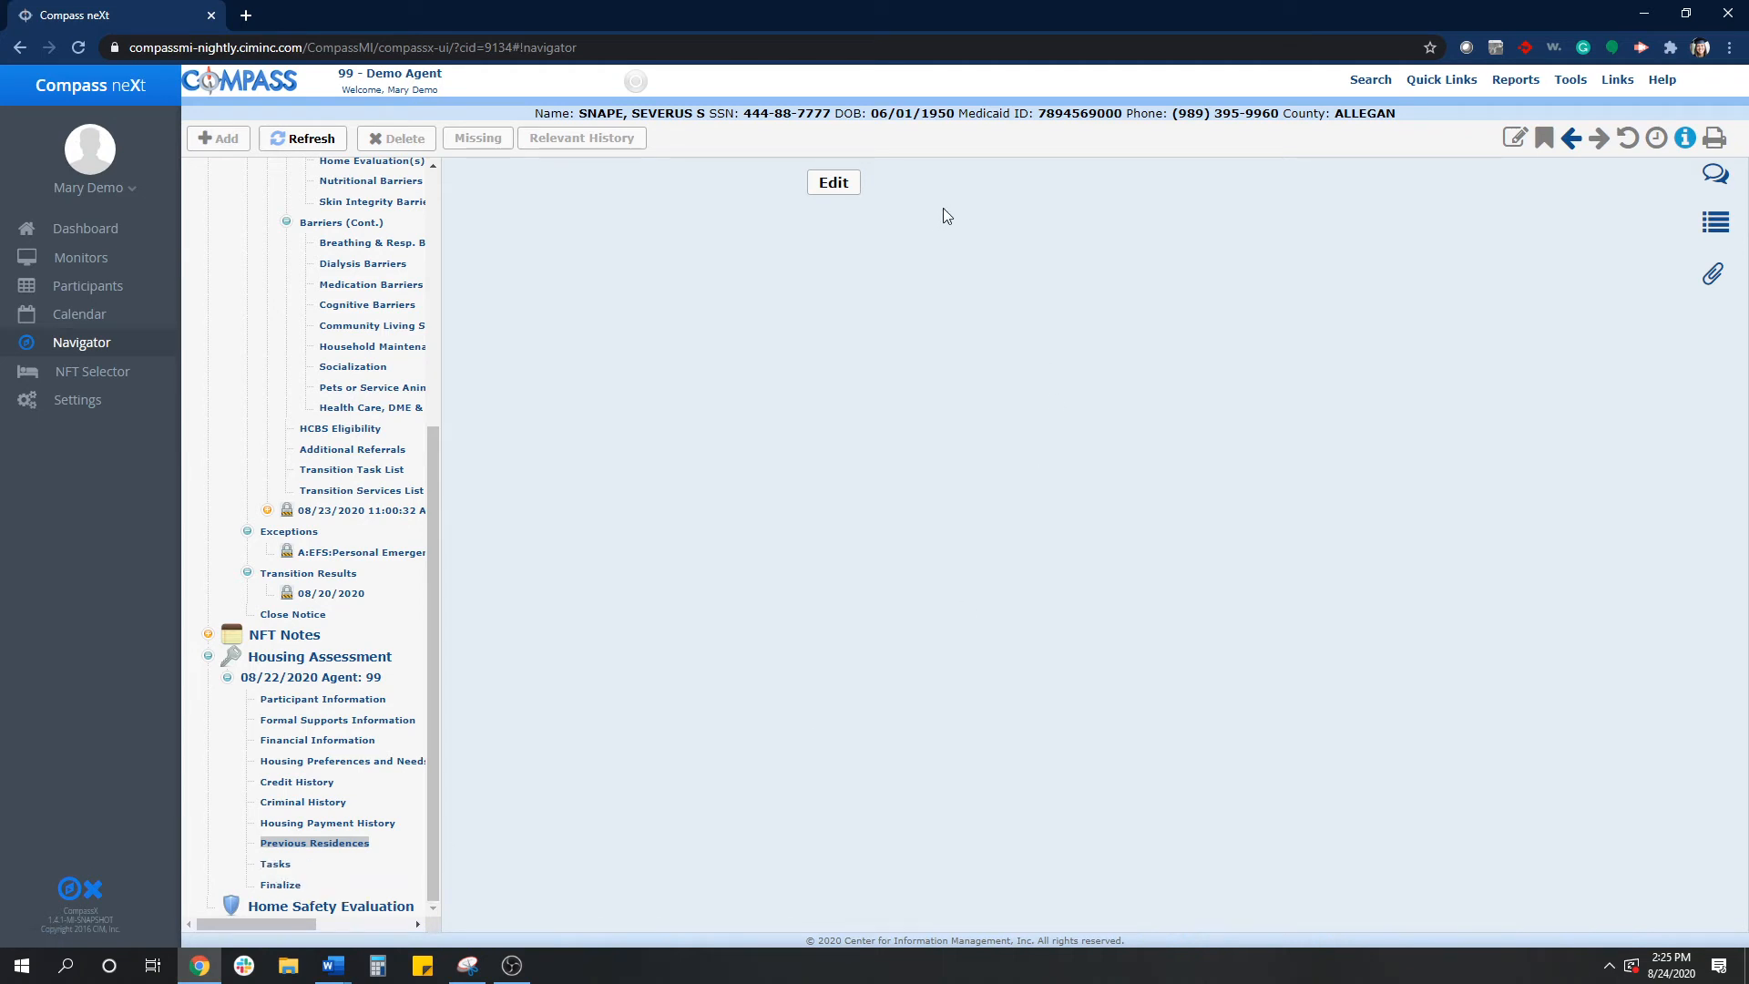
pyautogui.click(836, 184)
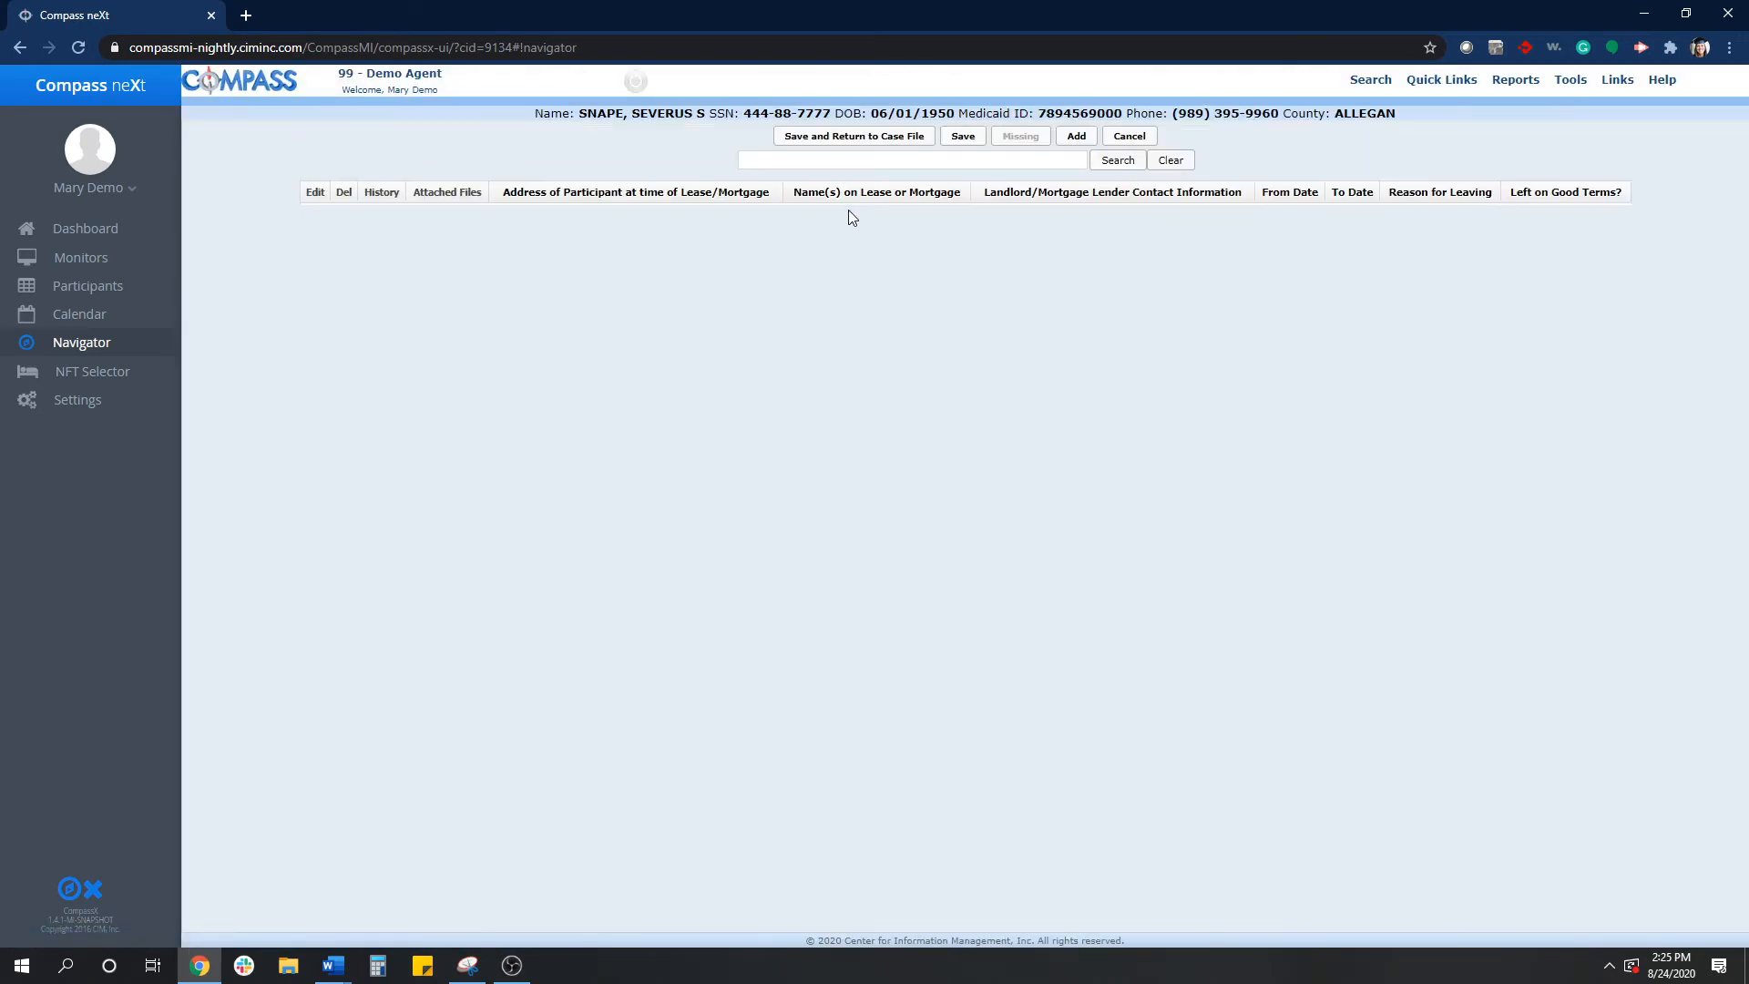
pyautogui.click(1076, 138)
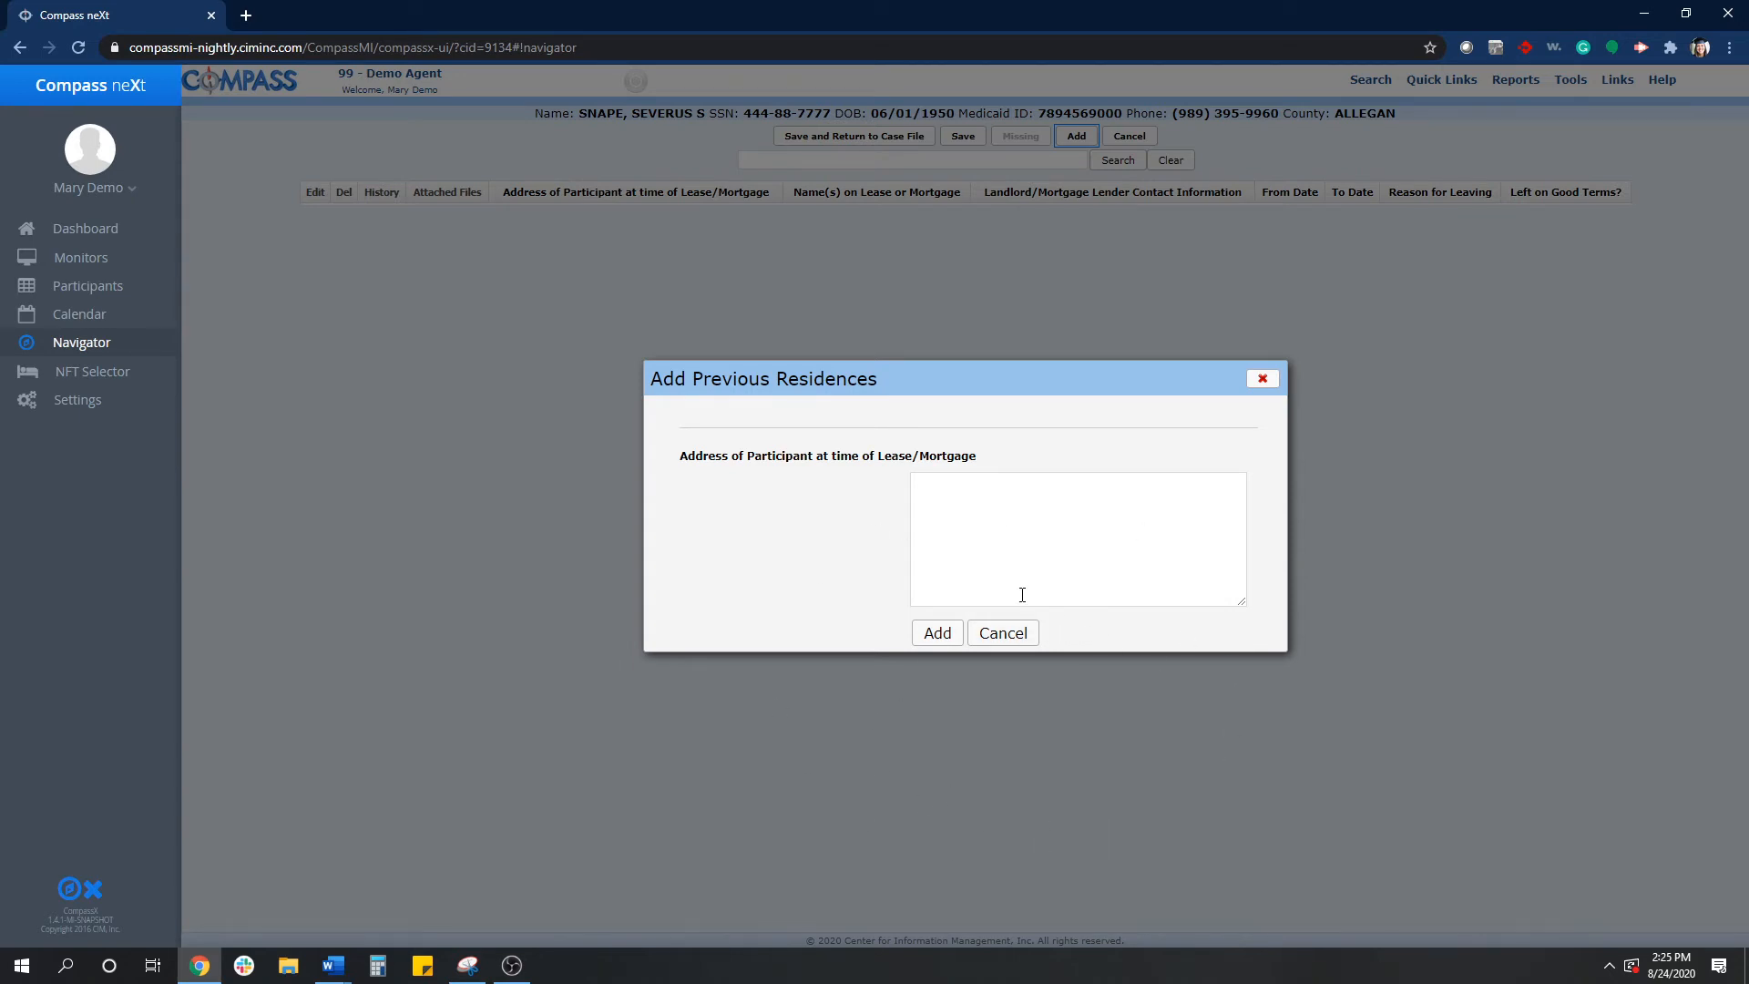
pyautogui.click(1008, 549)
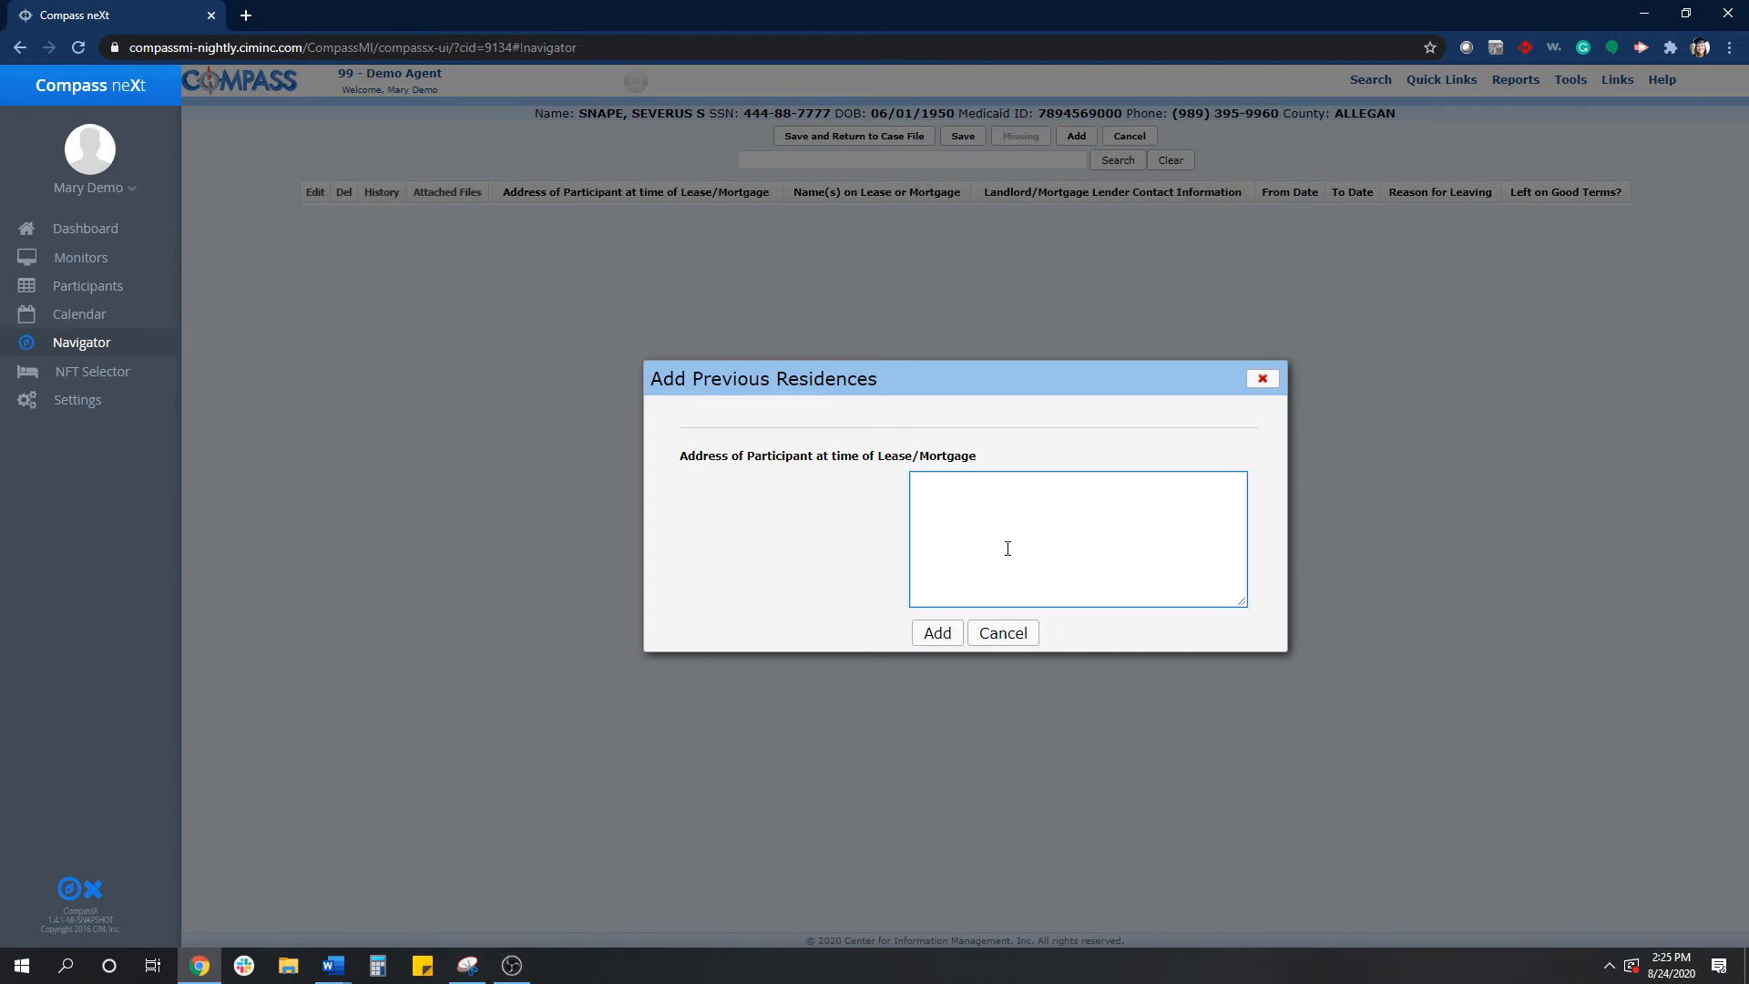
pyautogui.write('77 Fake Address Rd. Ann')
pyautogui.press('Return')
pyautogui.write('Ann Arbor, MI 48103')
pyautogui.click(949, 636)
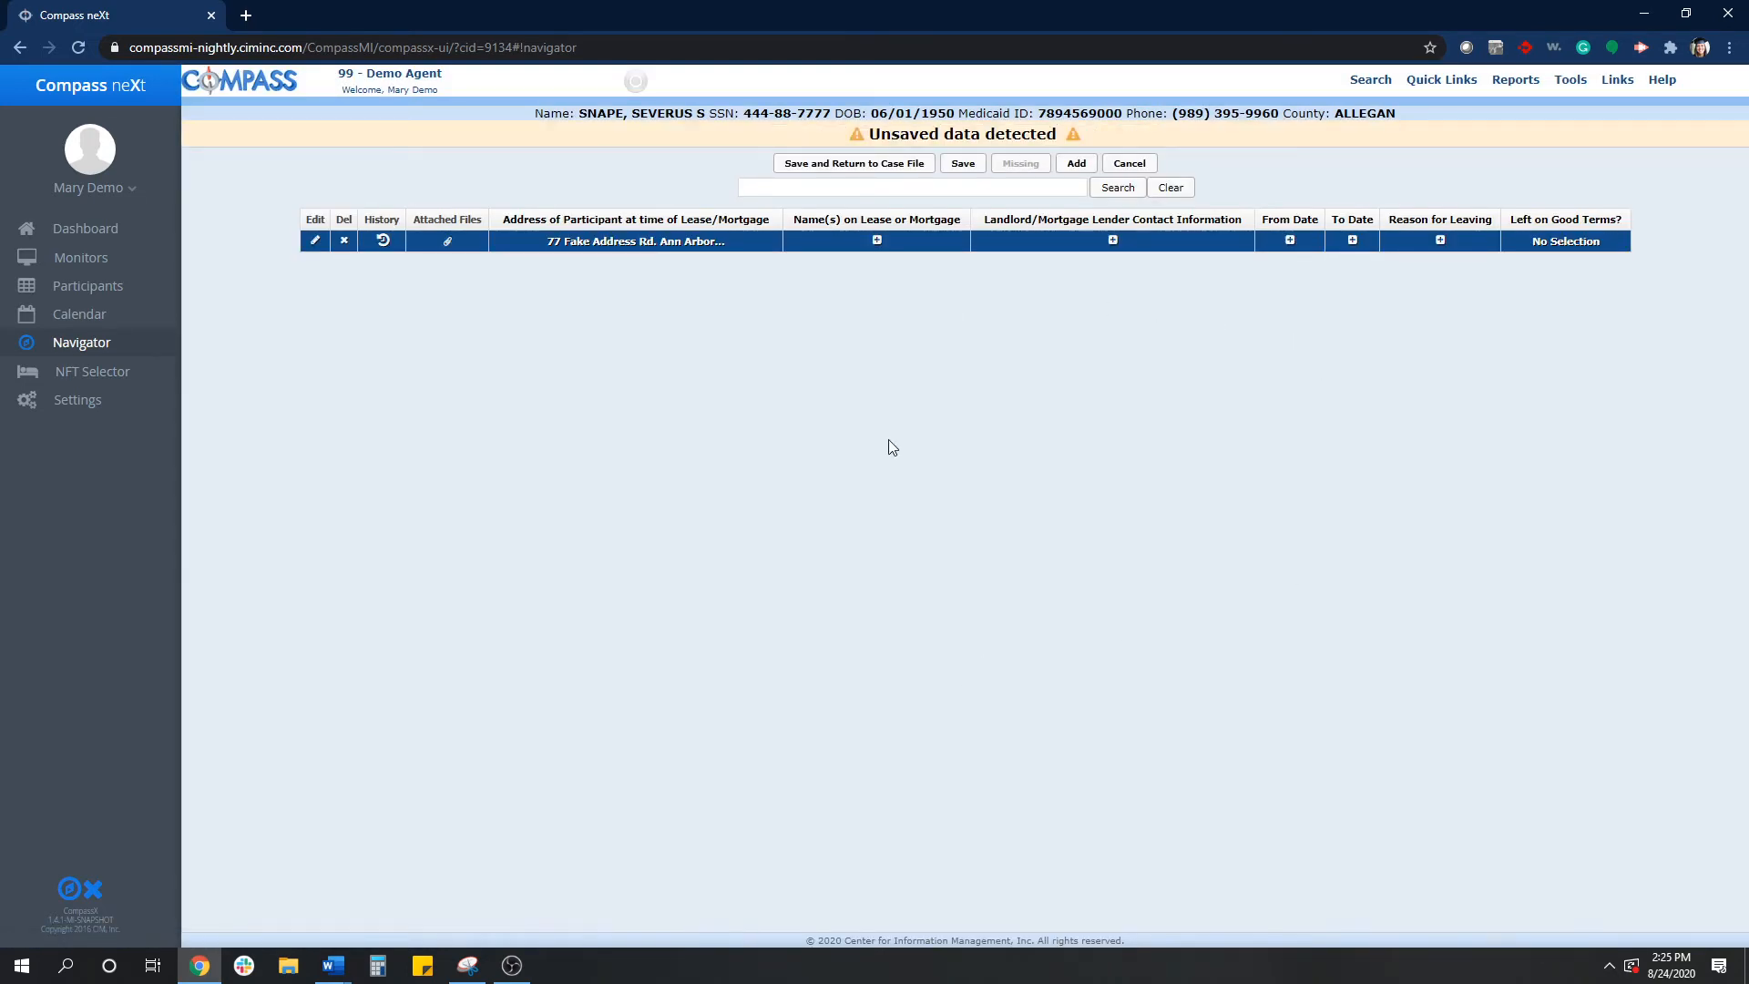
pyautogui.click(963, 163)
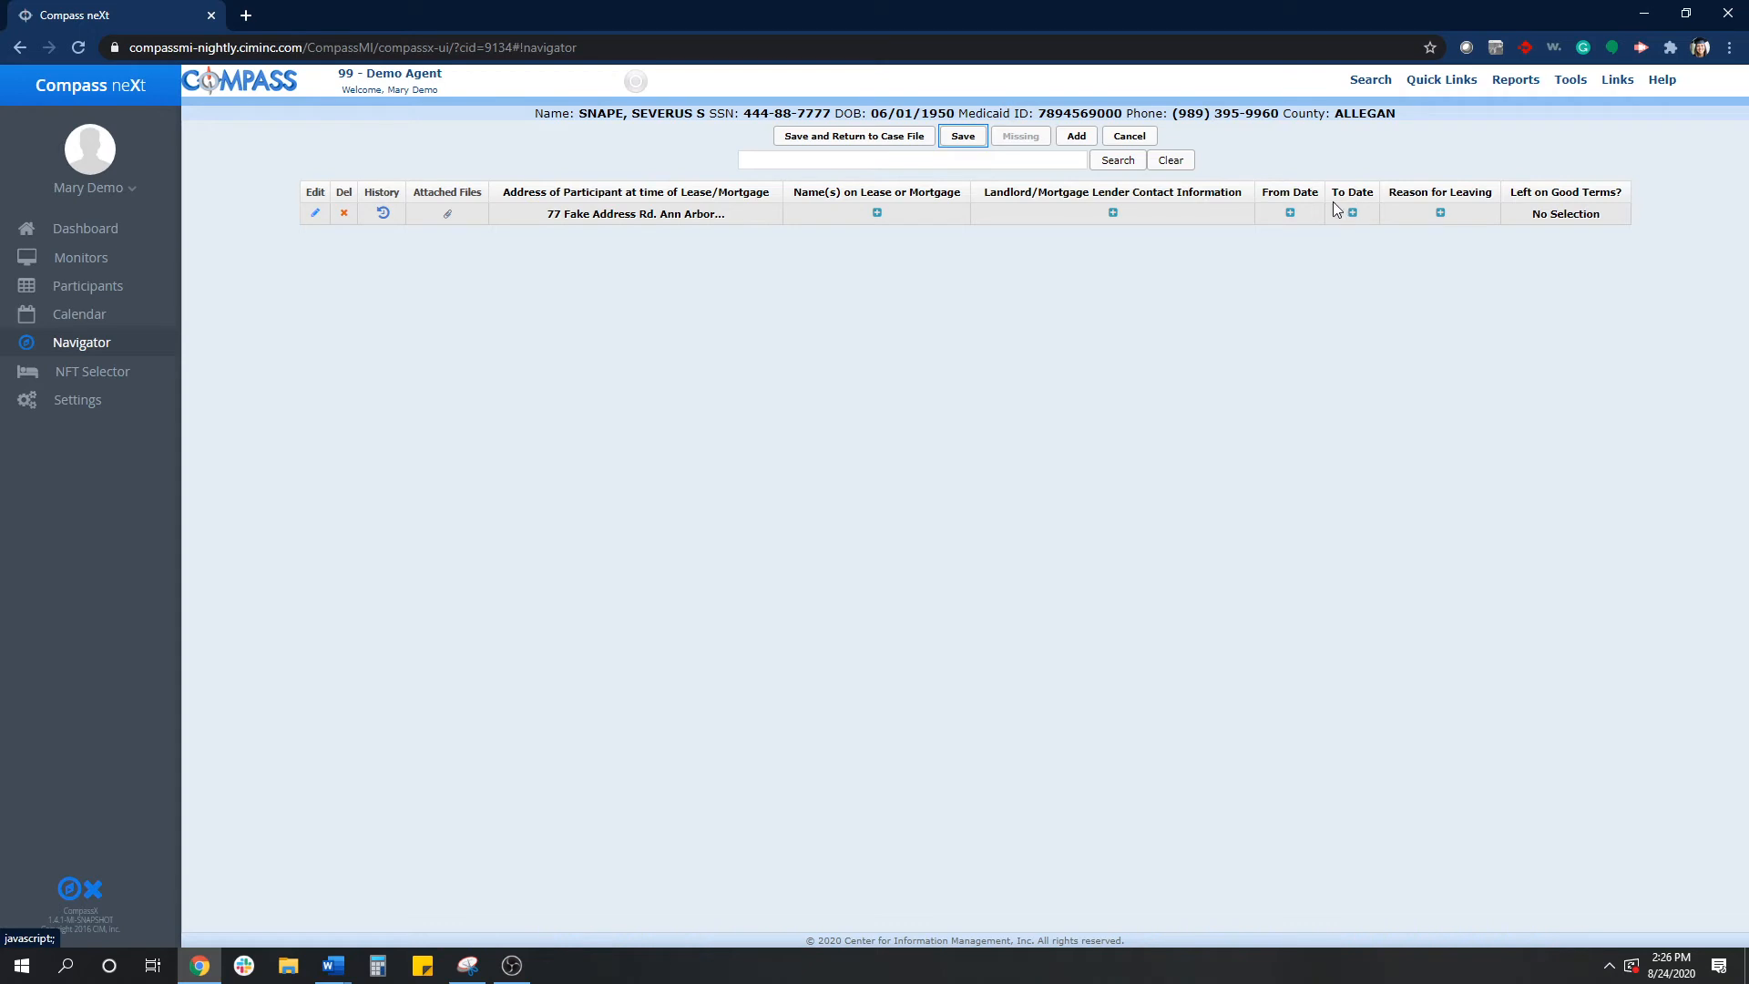
# - Set the residence's From Date to September 2019
pyautogui.click(1291, 214)
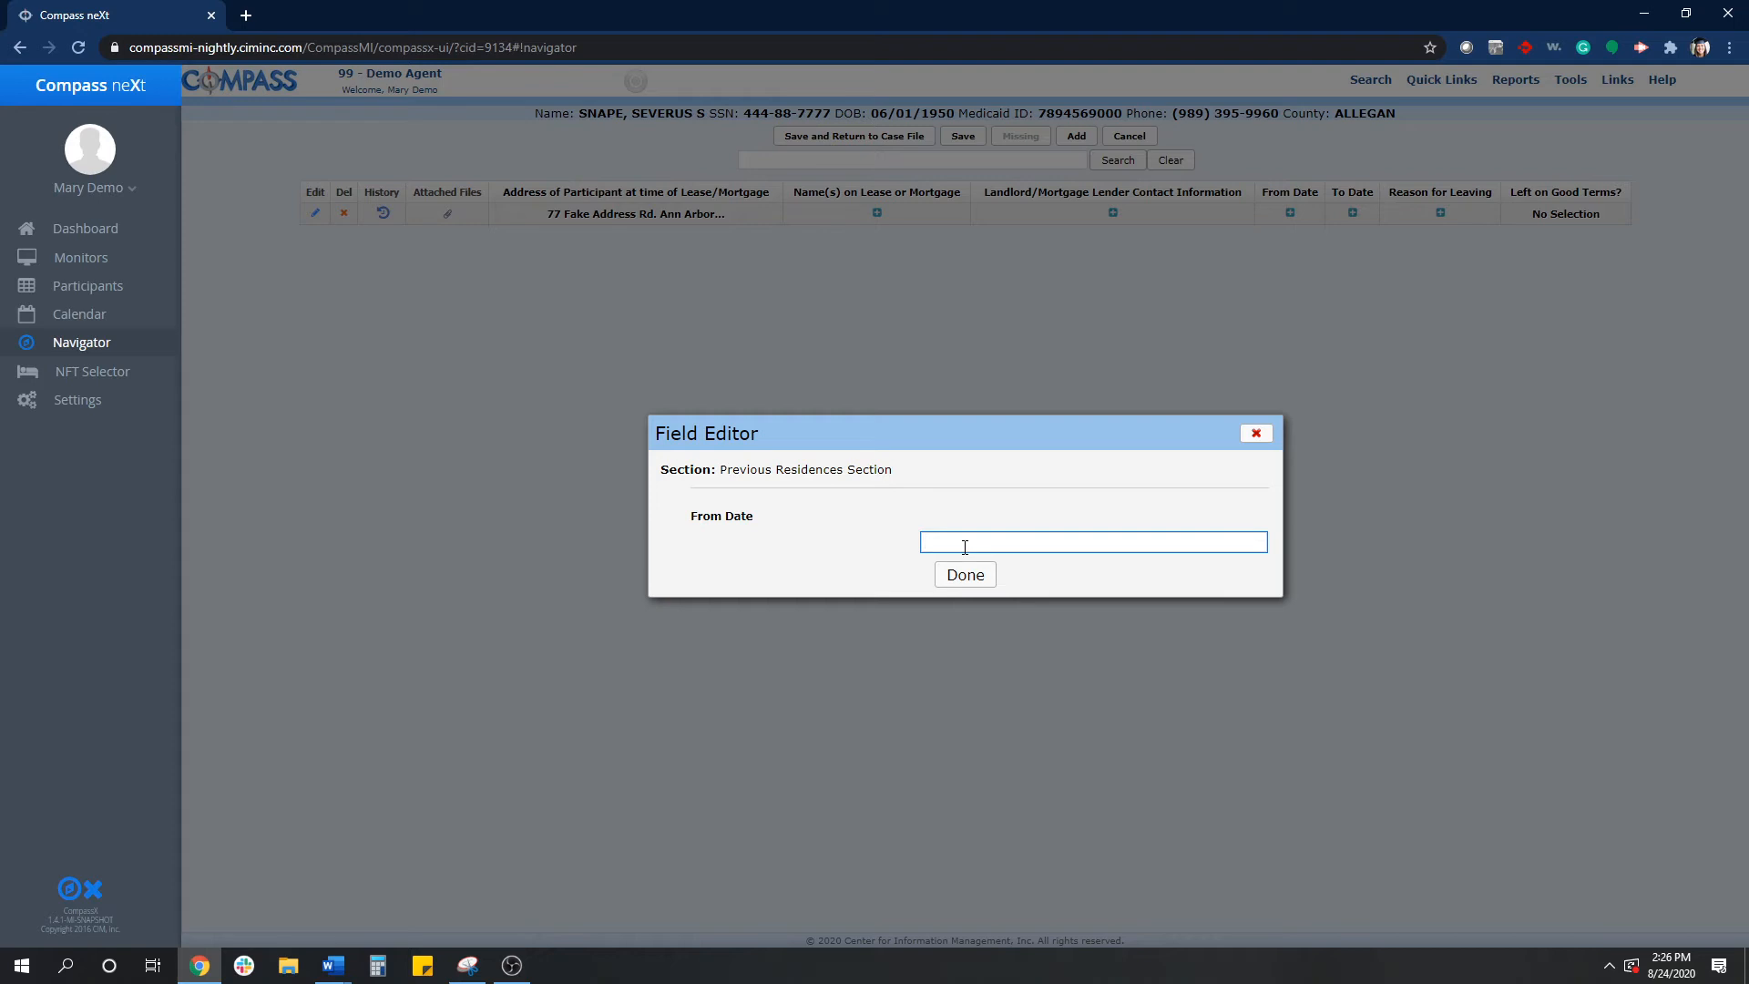
pyautogui.write('September 2019')
pyautogui.click(966, 574)
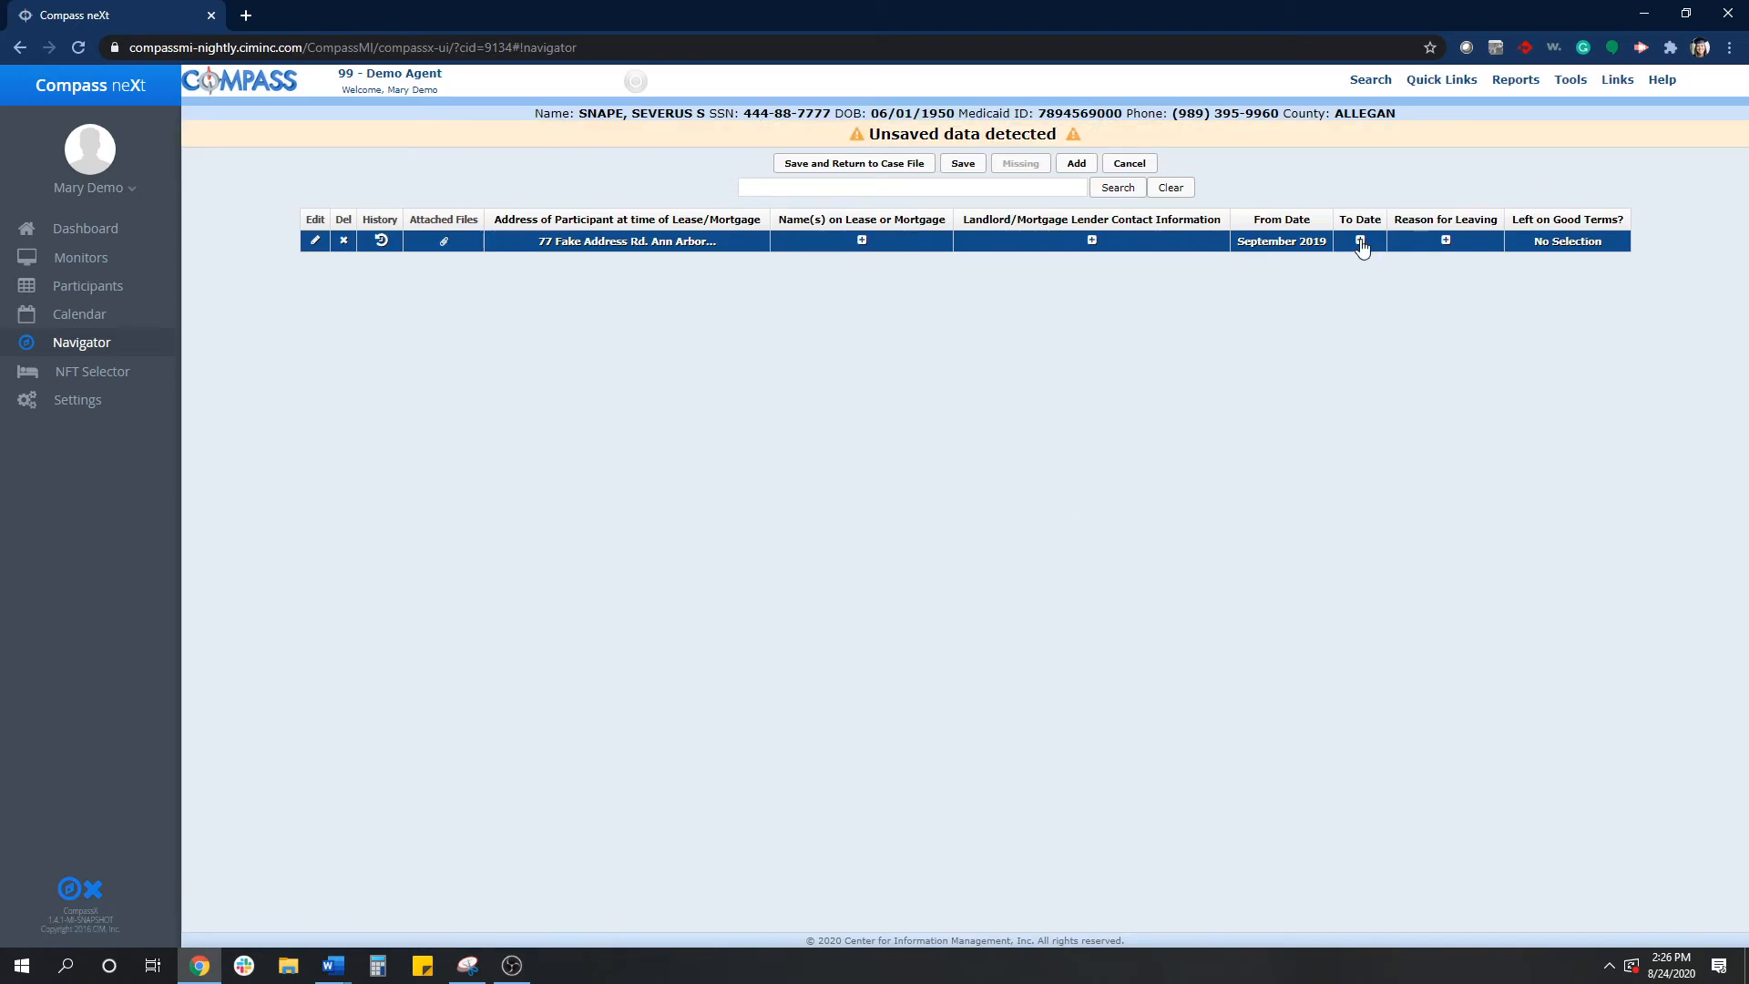
# - Set the residence's To Date to 8/23/2020
pyautogui.click(1360, 240)
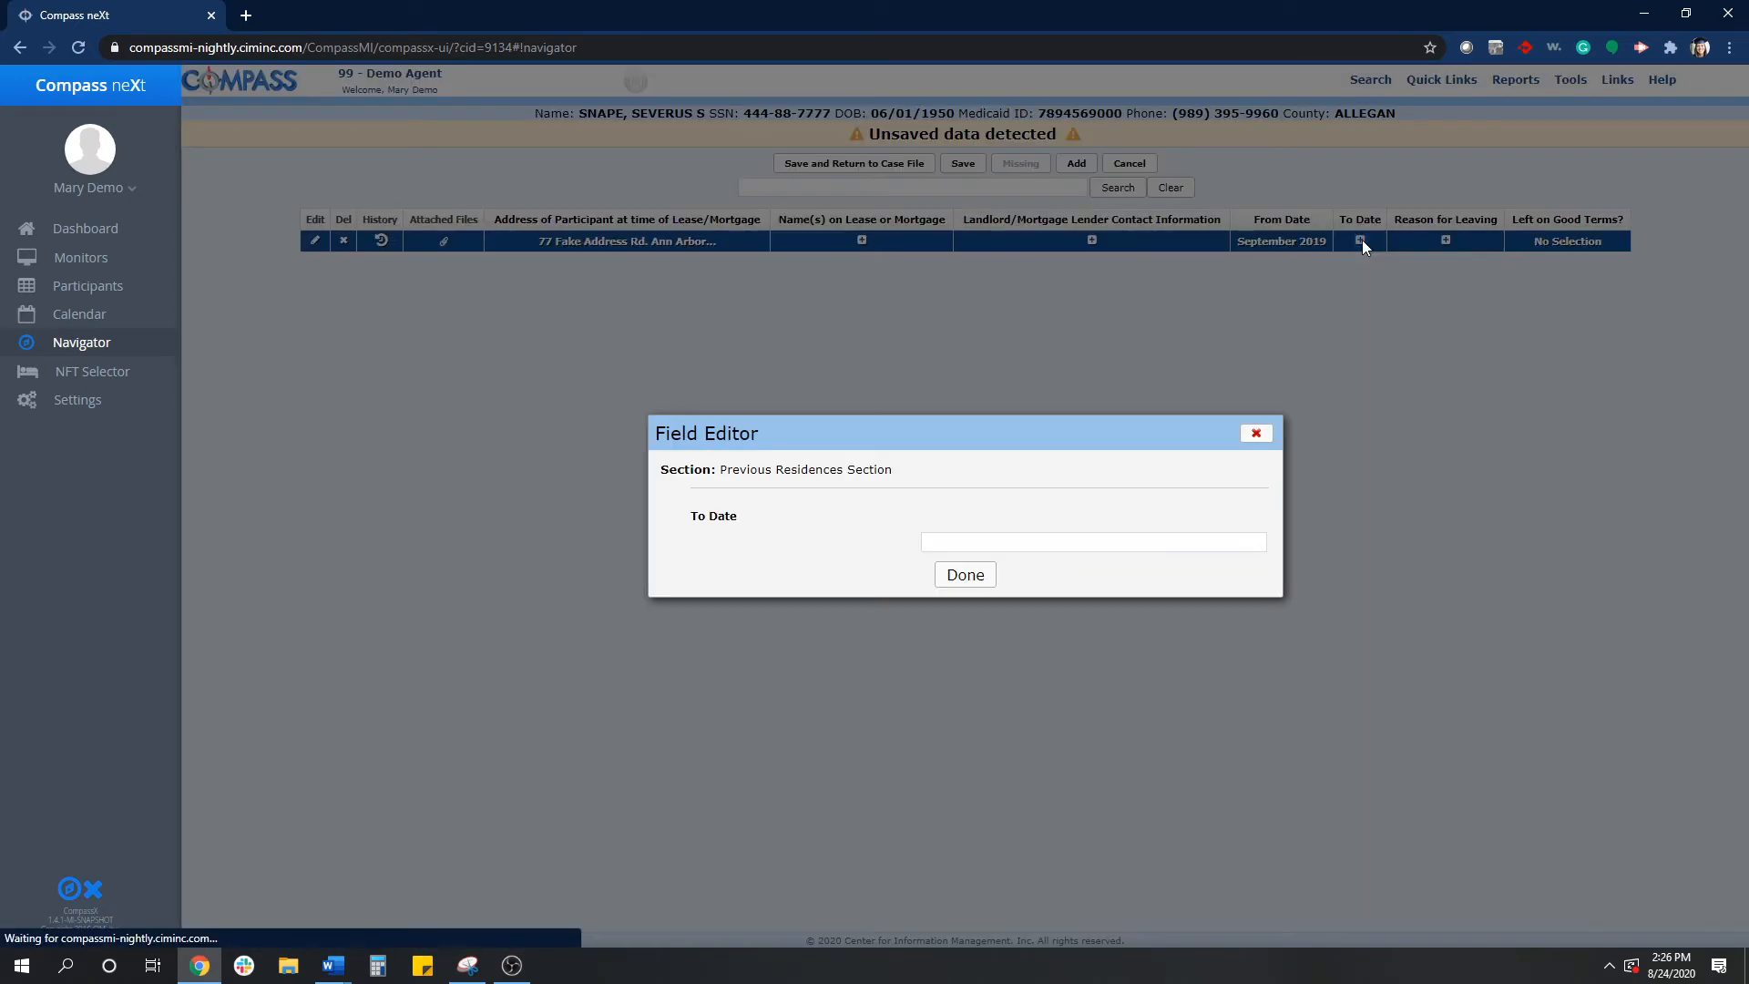
pyautogui.write('current')
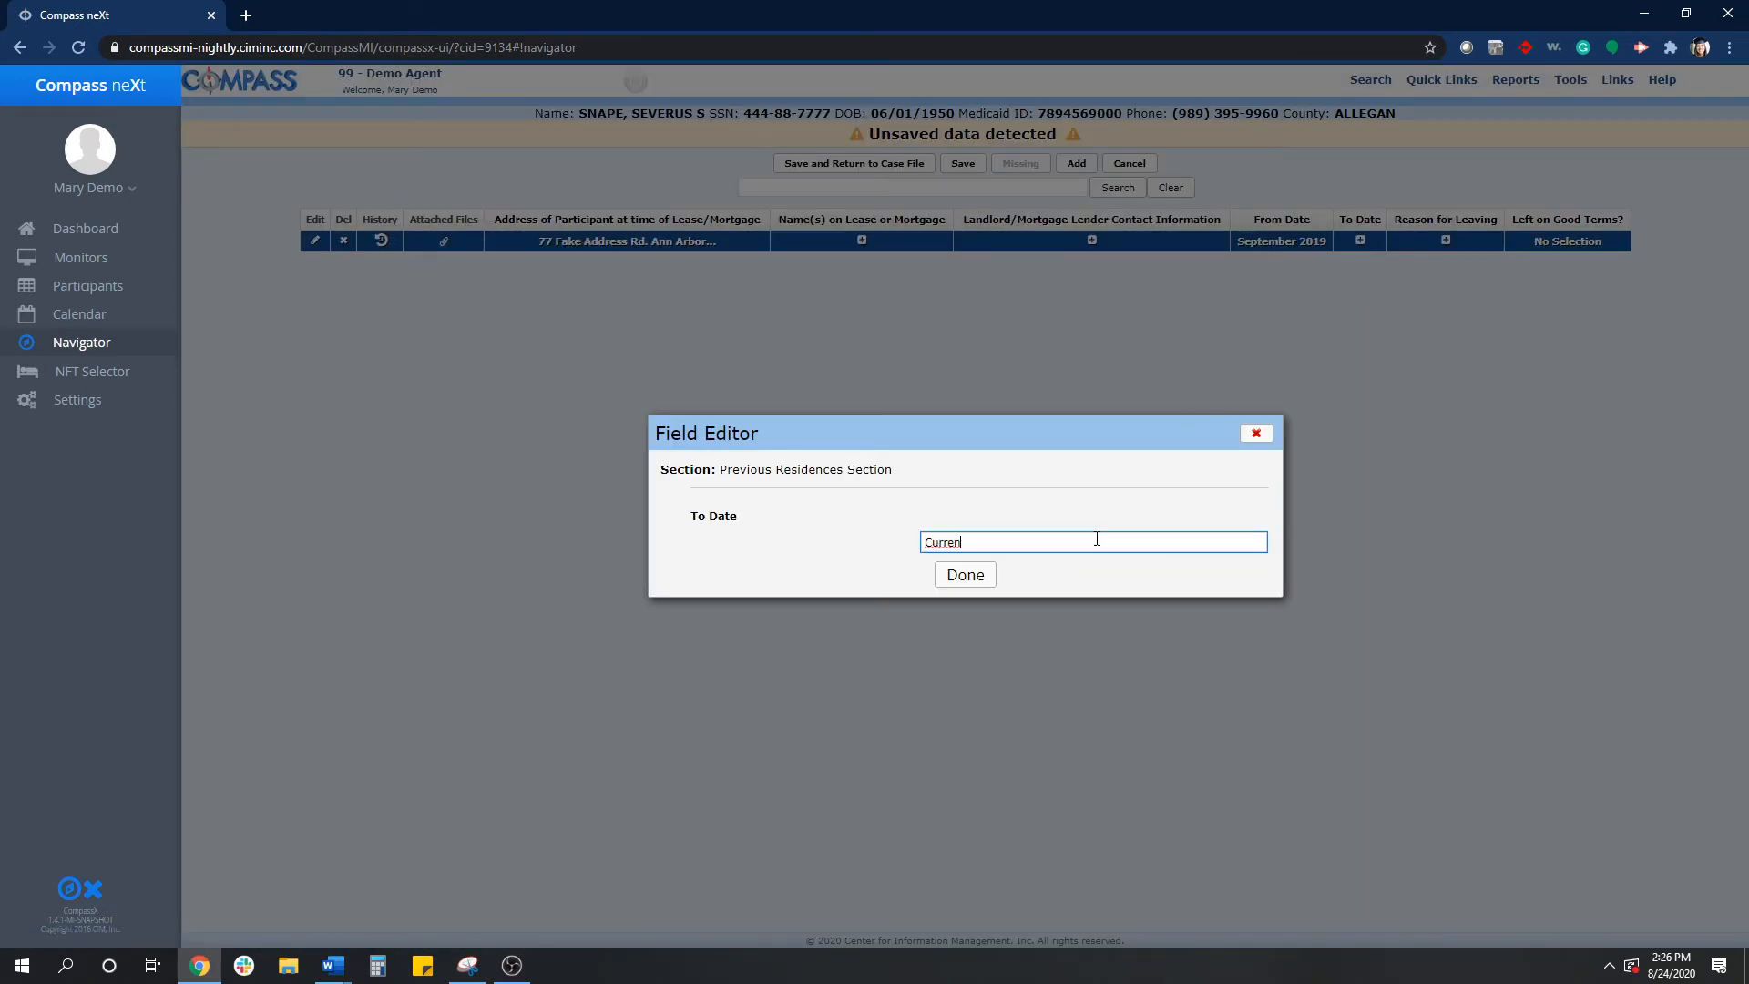
pyautogui.click(967, 578)
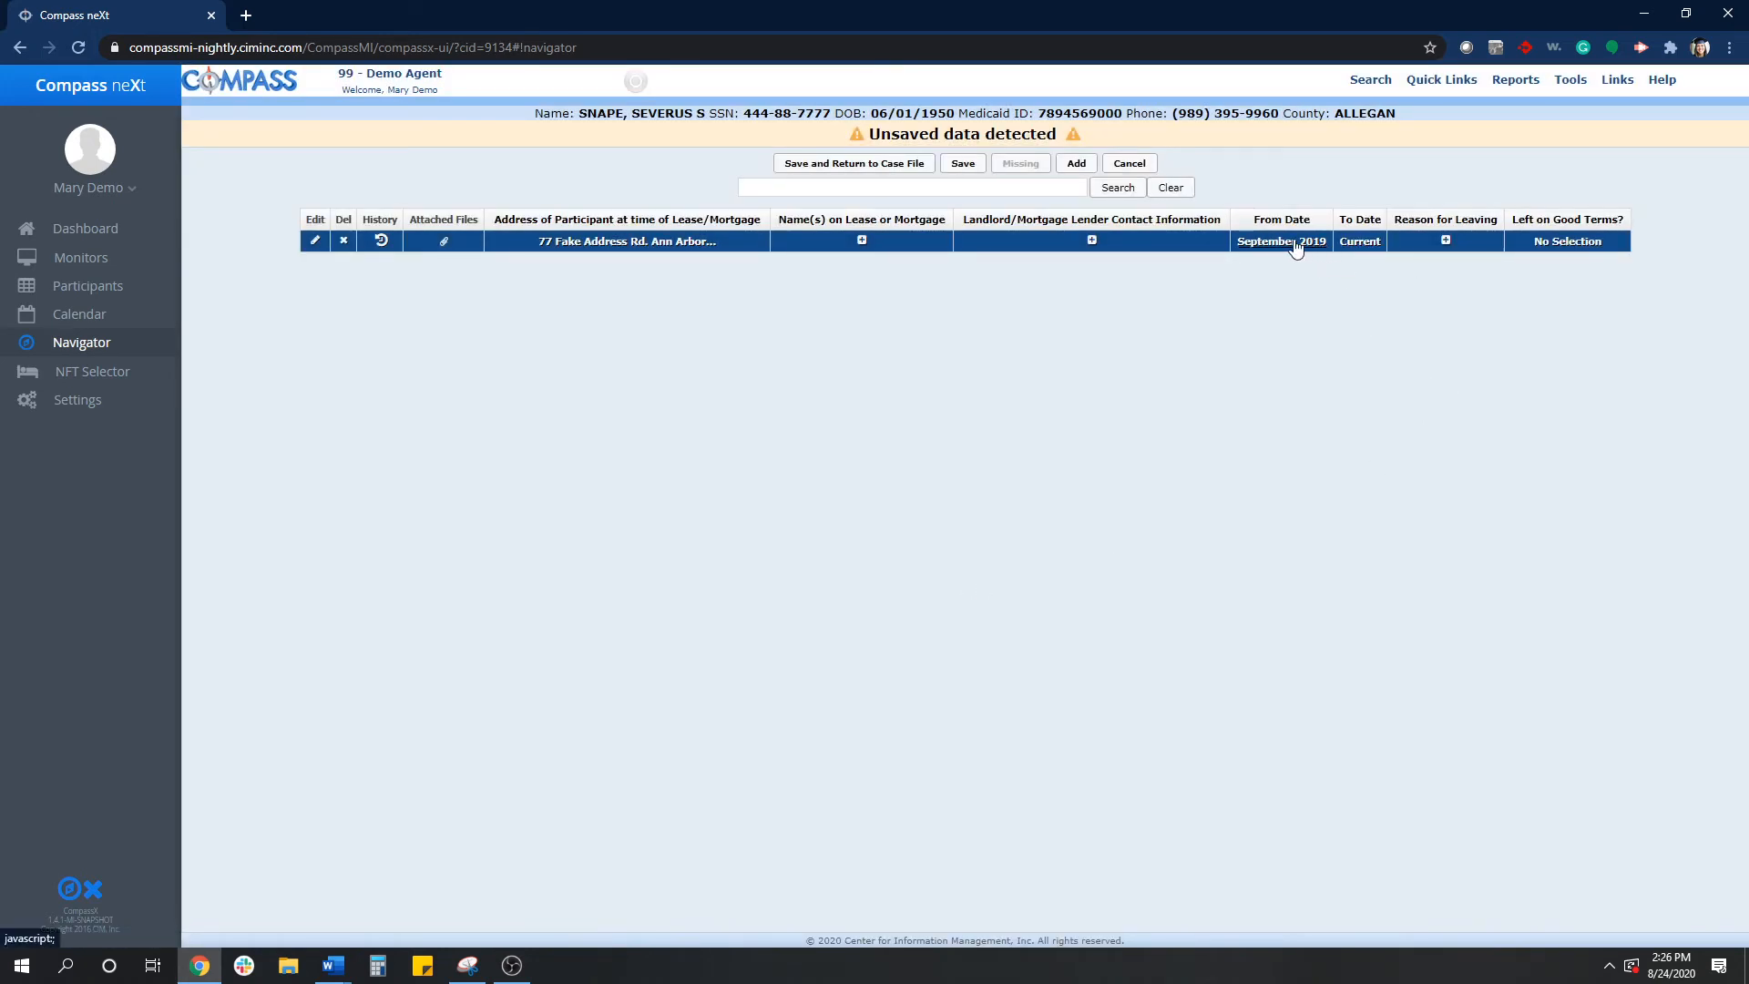
pyautogui.click(1367, 243)
pyautogui.moveTo(975, 547); pyautogui.dragTo(921, 544)
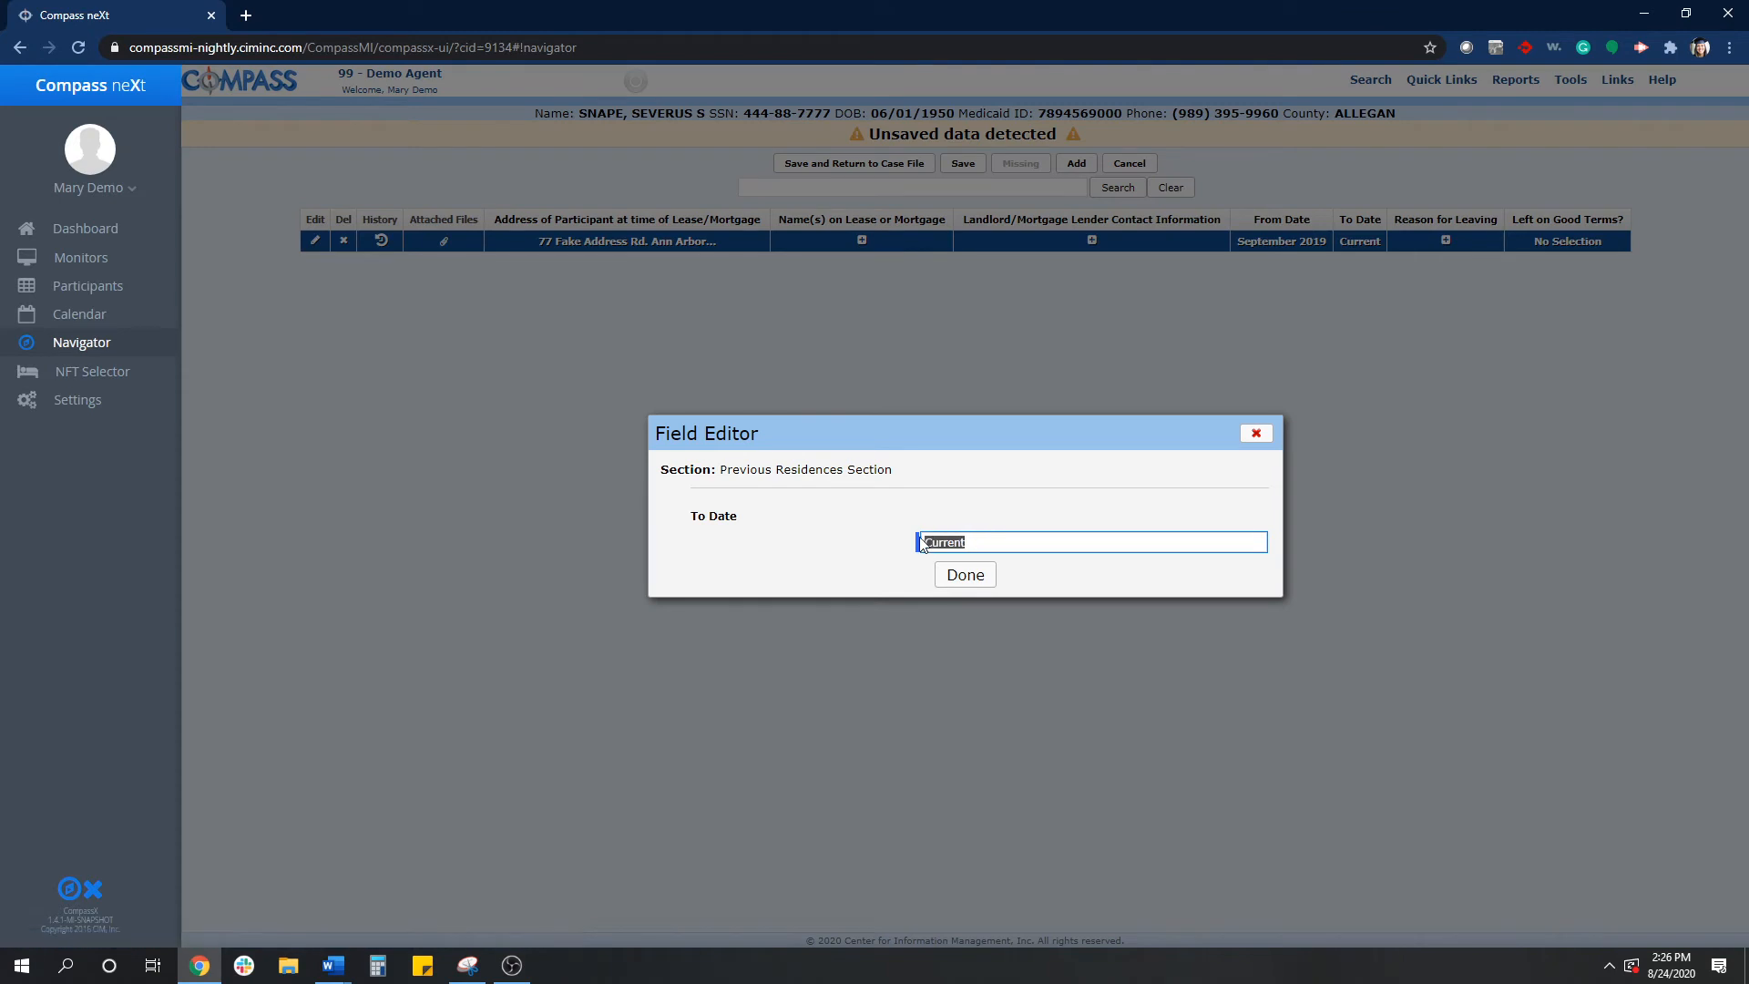
pyautogui.write('8/23/2020')
pyautogui.click(965, 575)
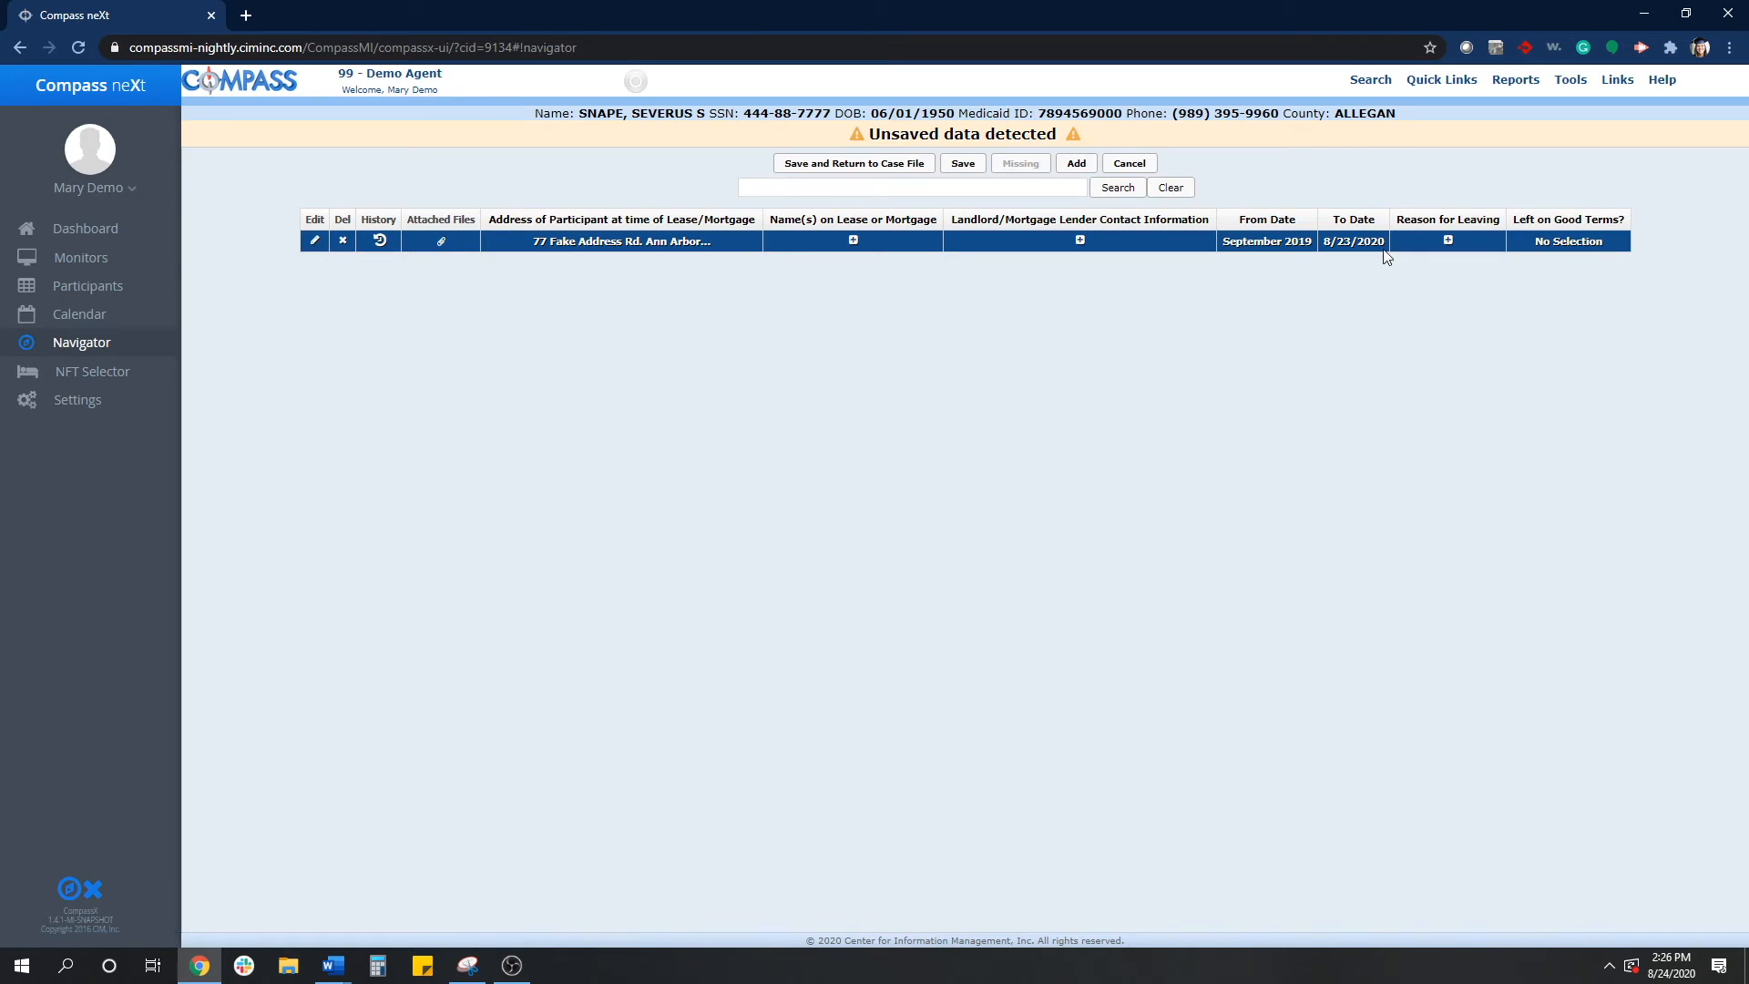
# - Set Left on Good Terms? to No for the residence and save back to the case file
pyautogui.click(1448, 241)
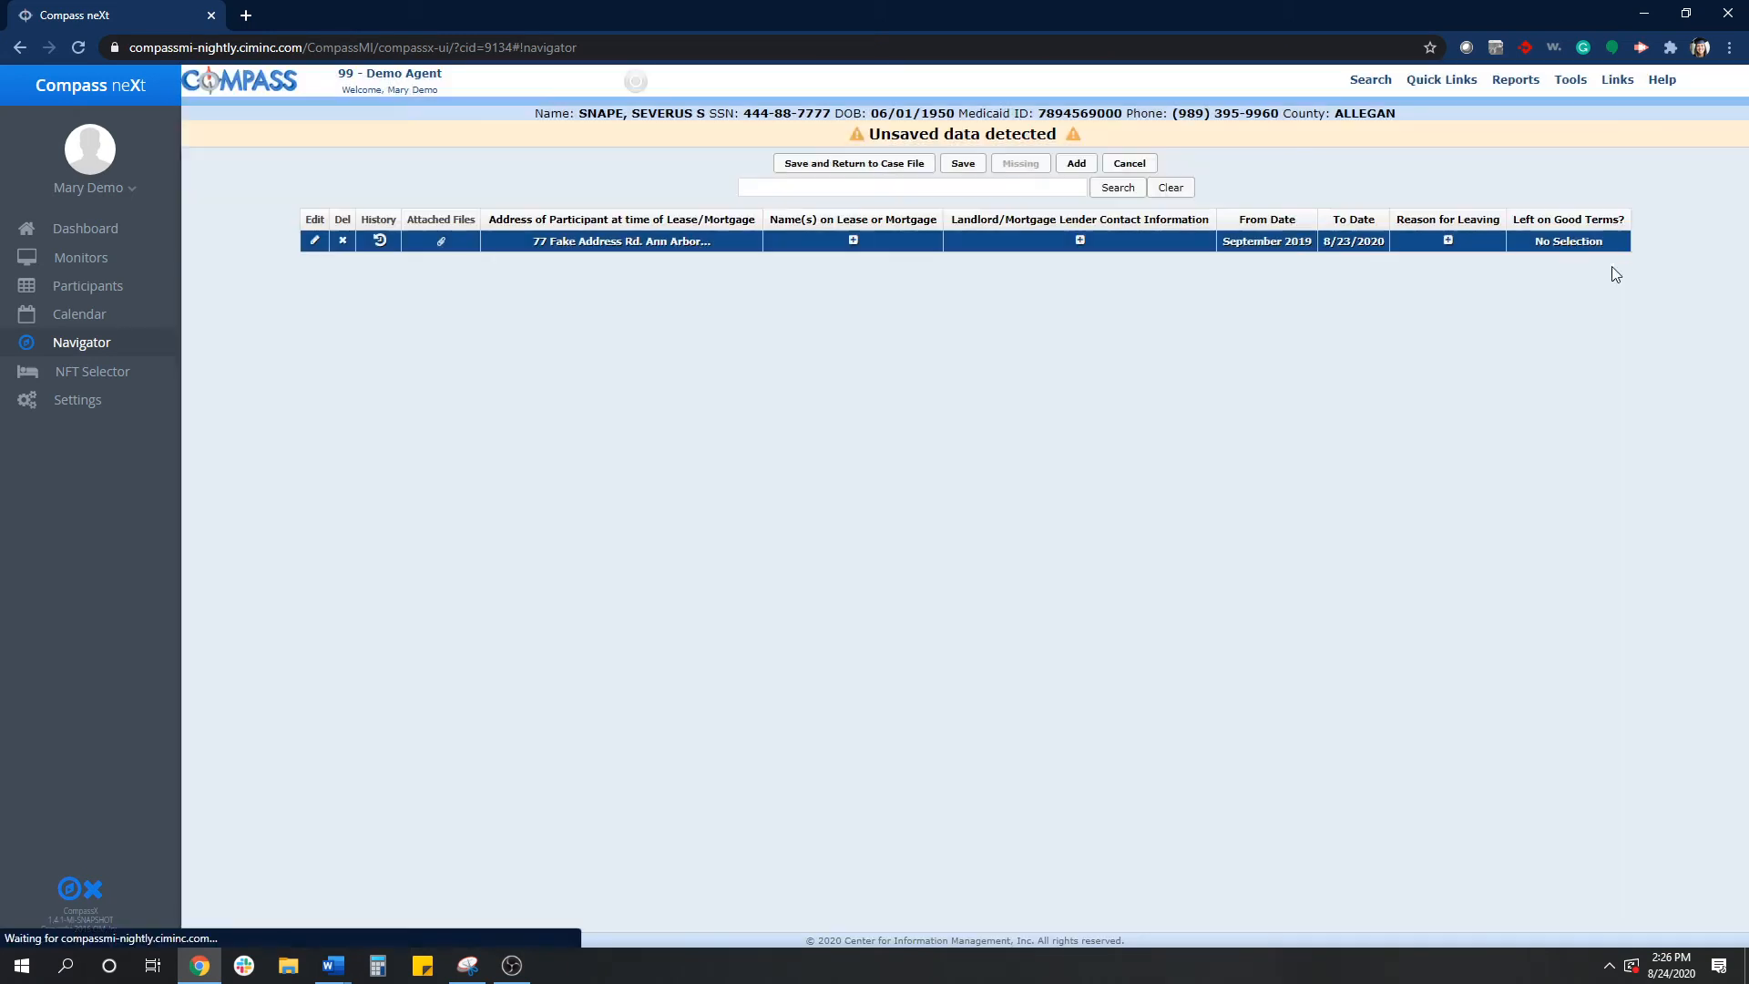
pyautogui.click(1257, 435)
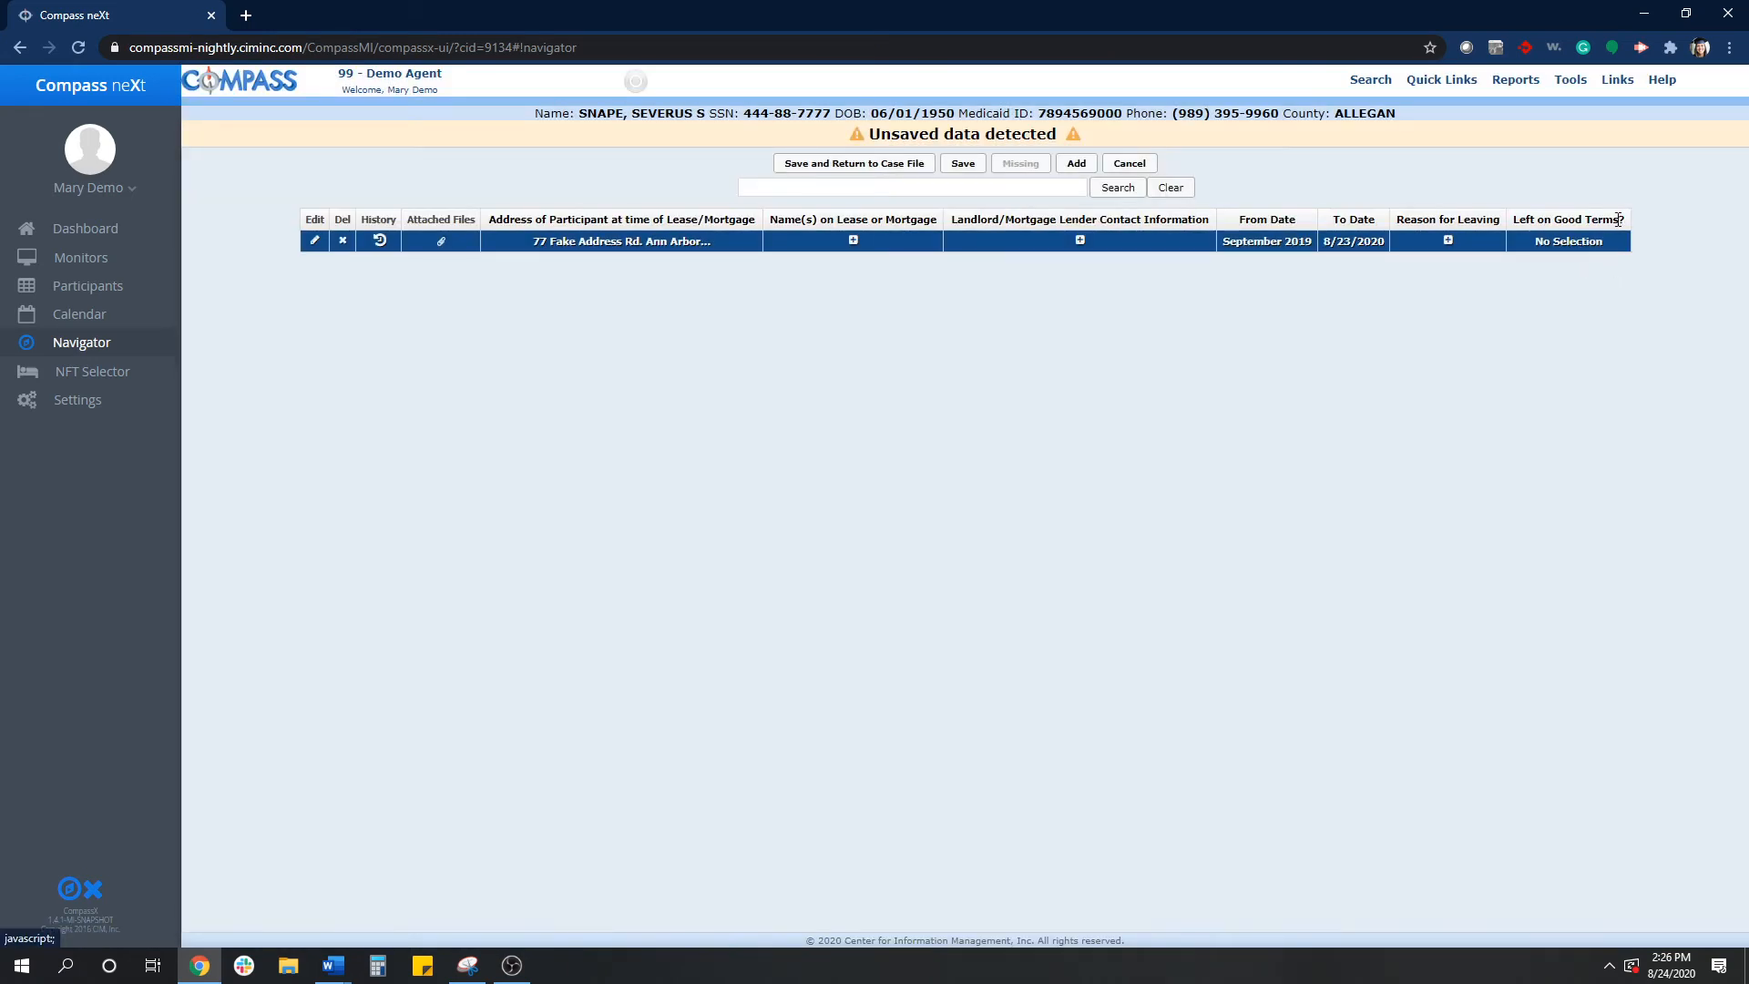
pyautogui.click(1564, 244)
pyautogui.click(967, 542)
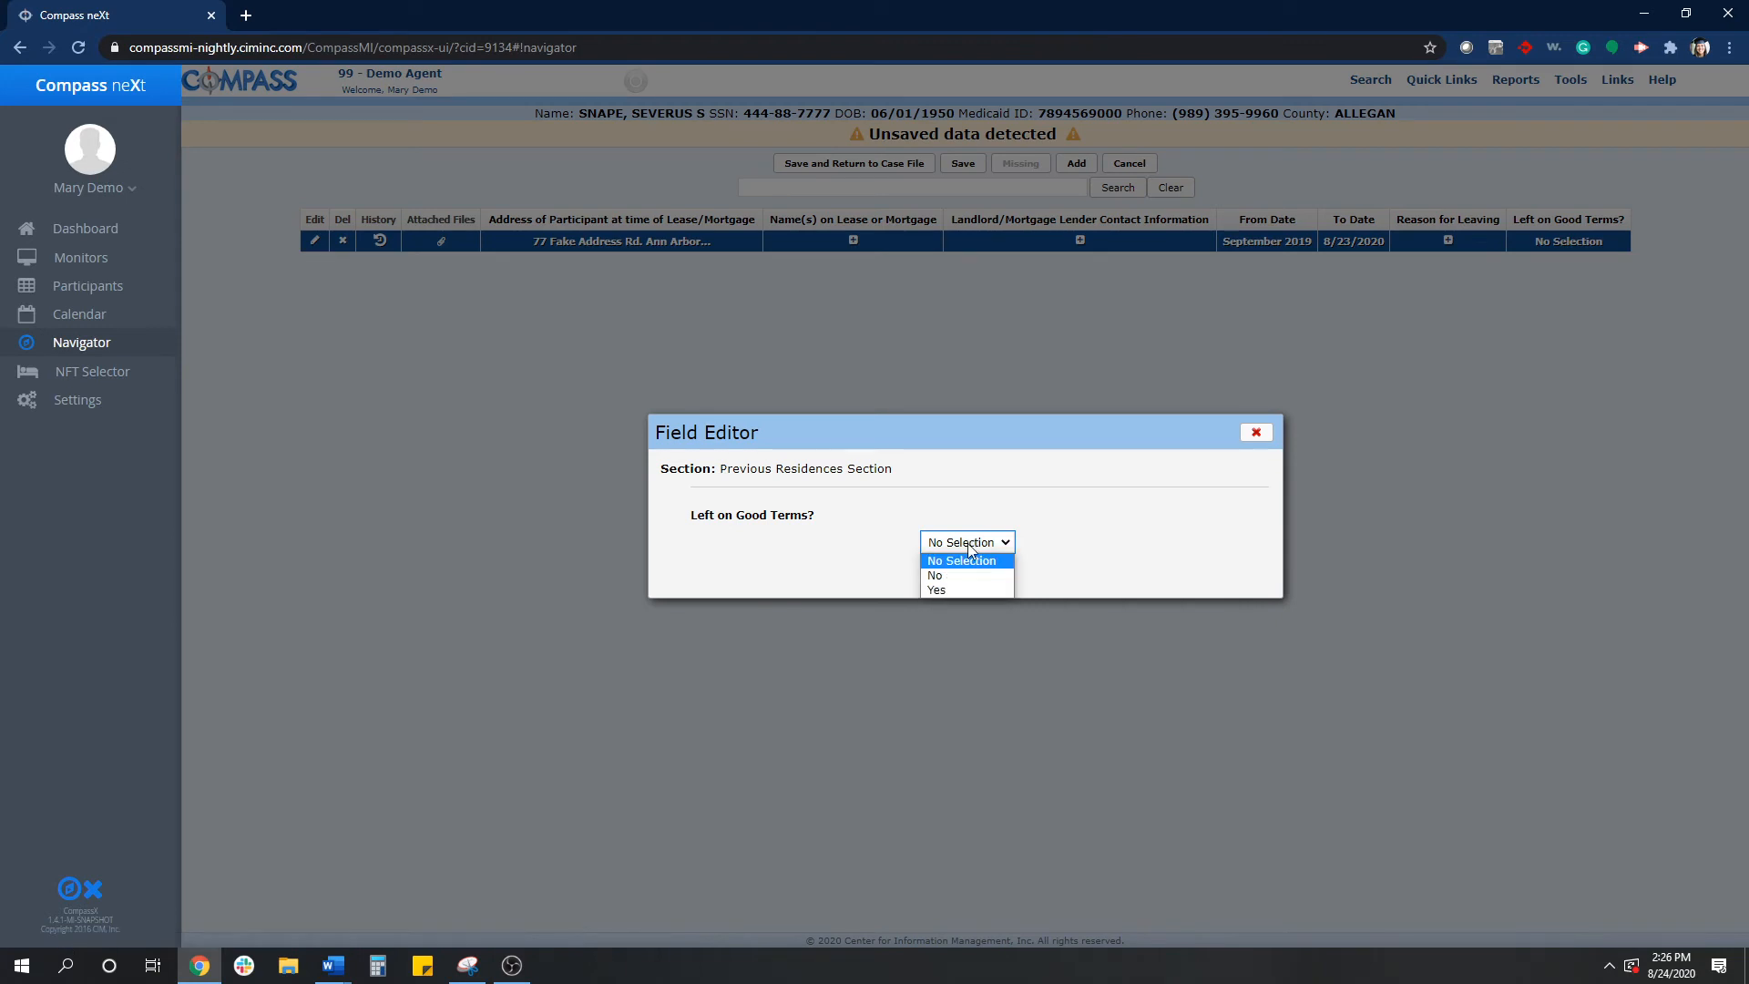
pyautogui.click(966, 574)
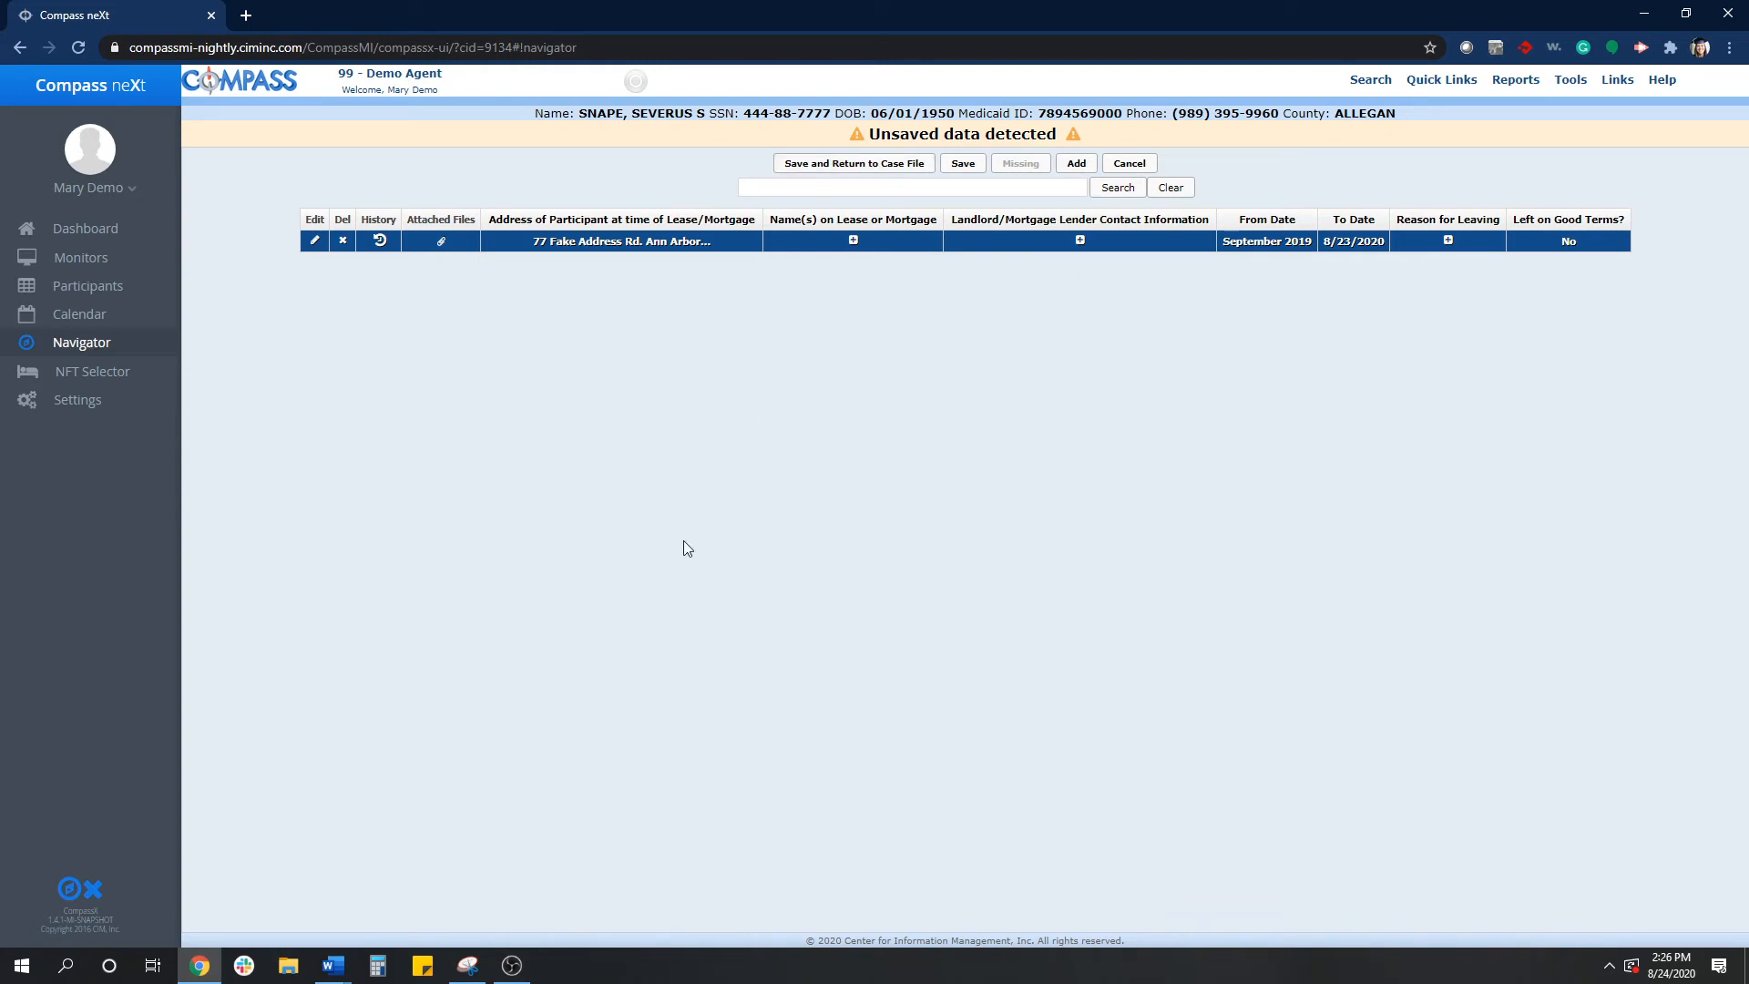
pyautogui.click(847, 166)
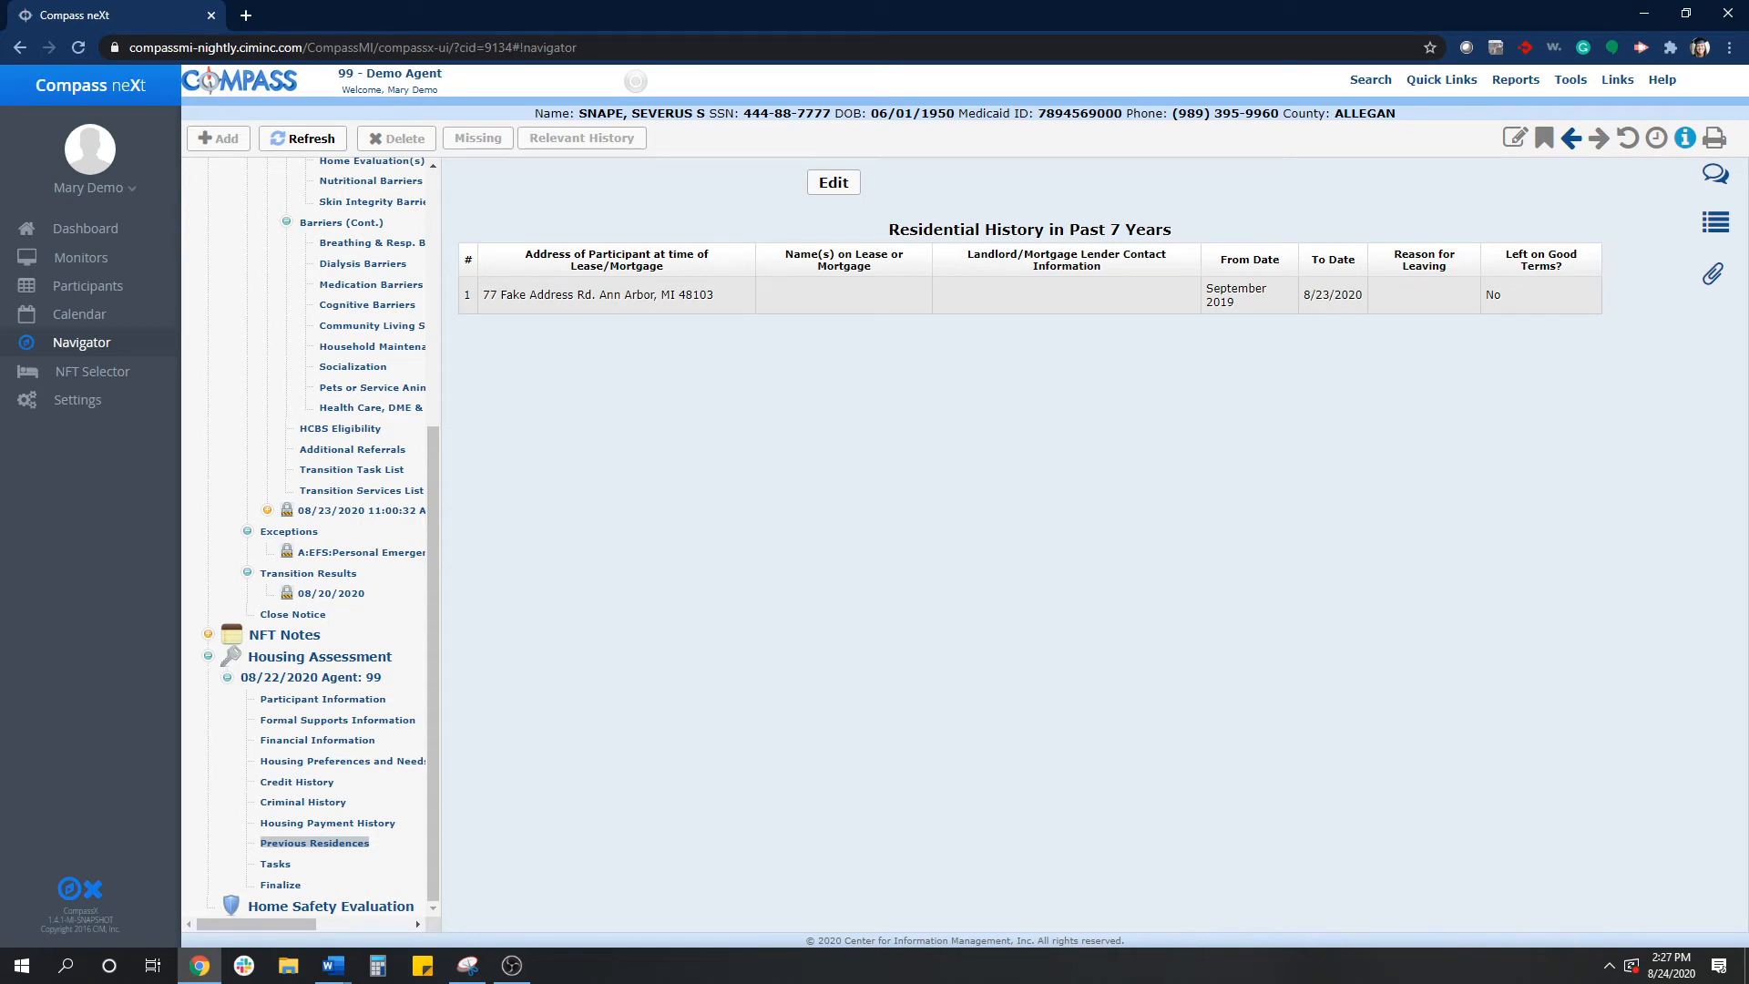
# - Open the assessment's Tasks section for editing
pyautogui.click(275, 867)
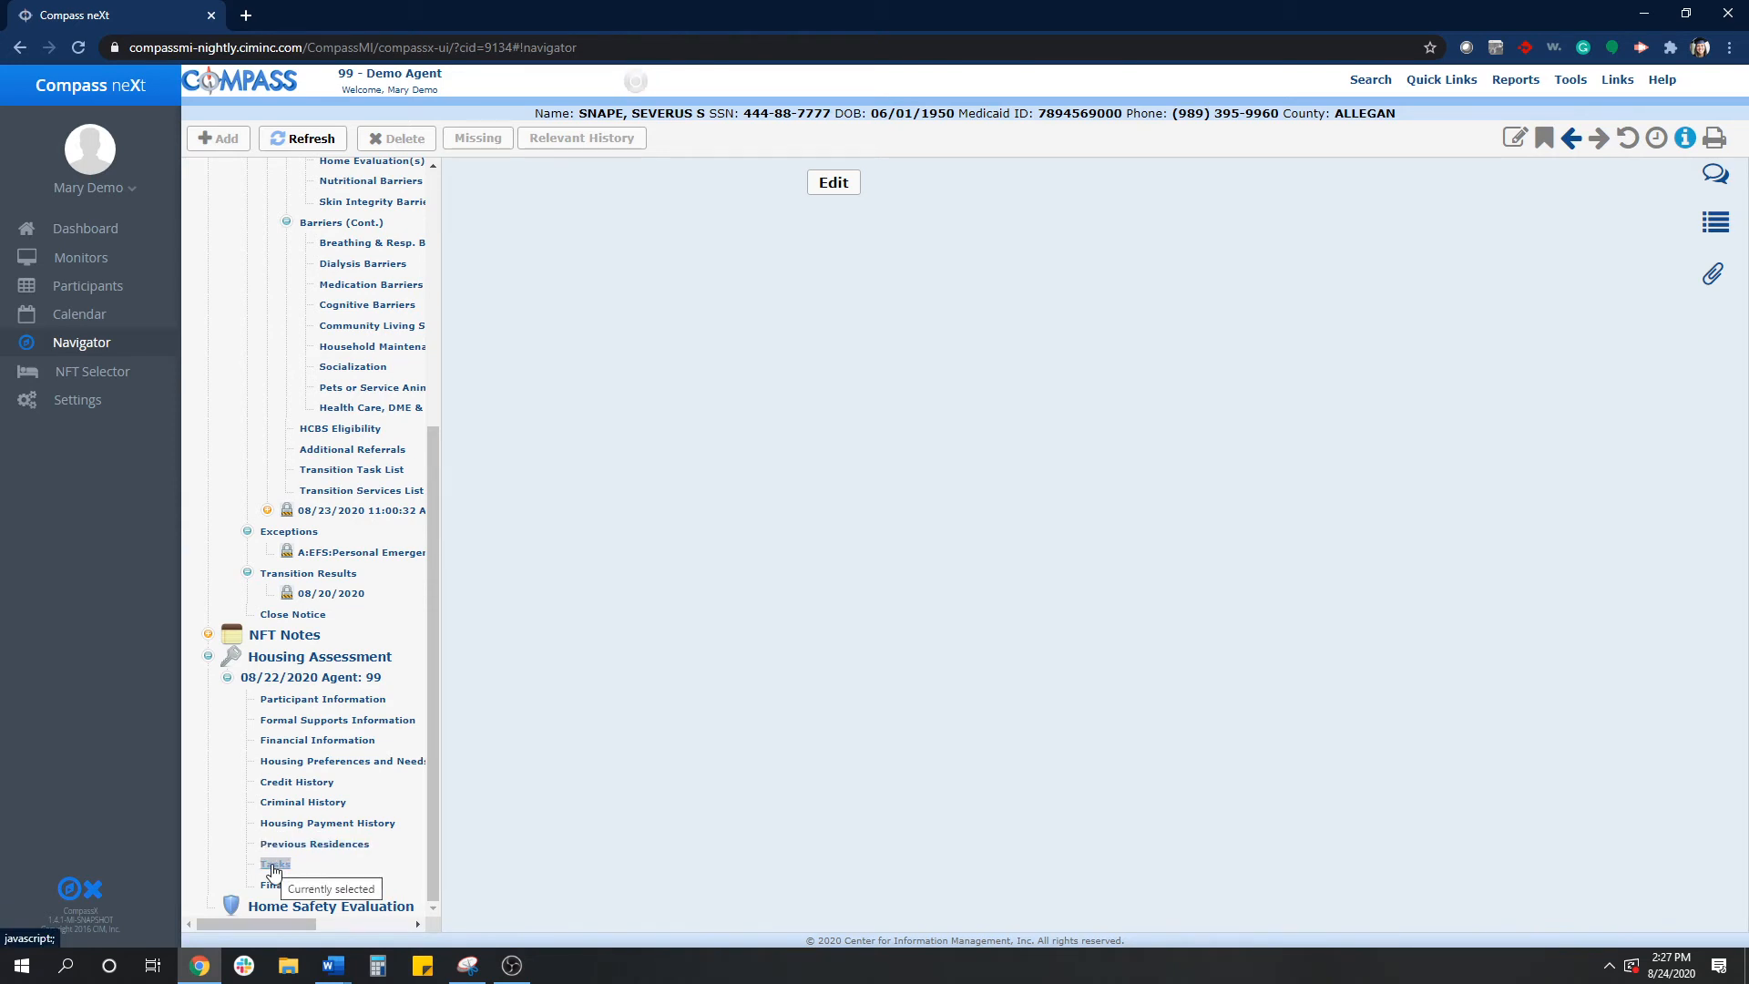
pyautogui.click(844, 189)
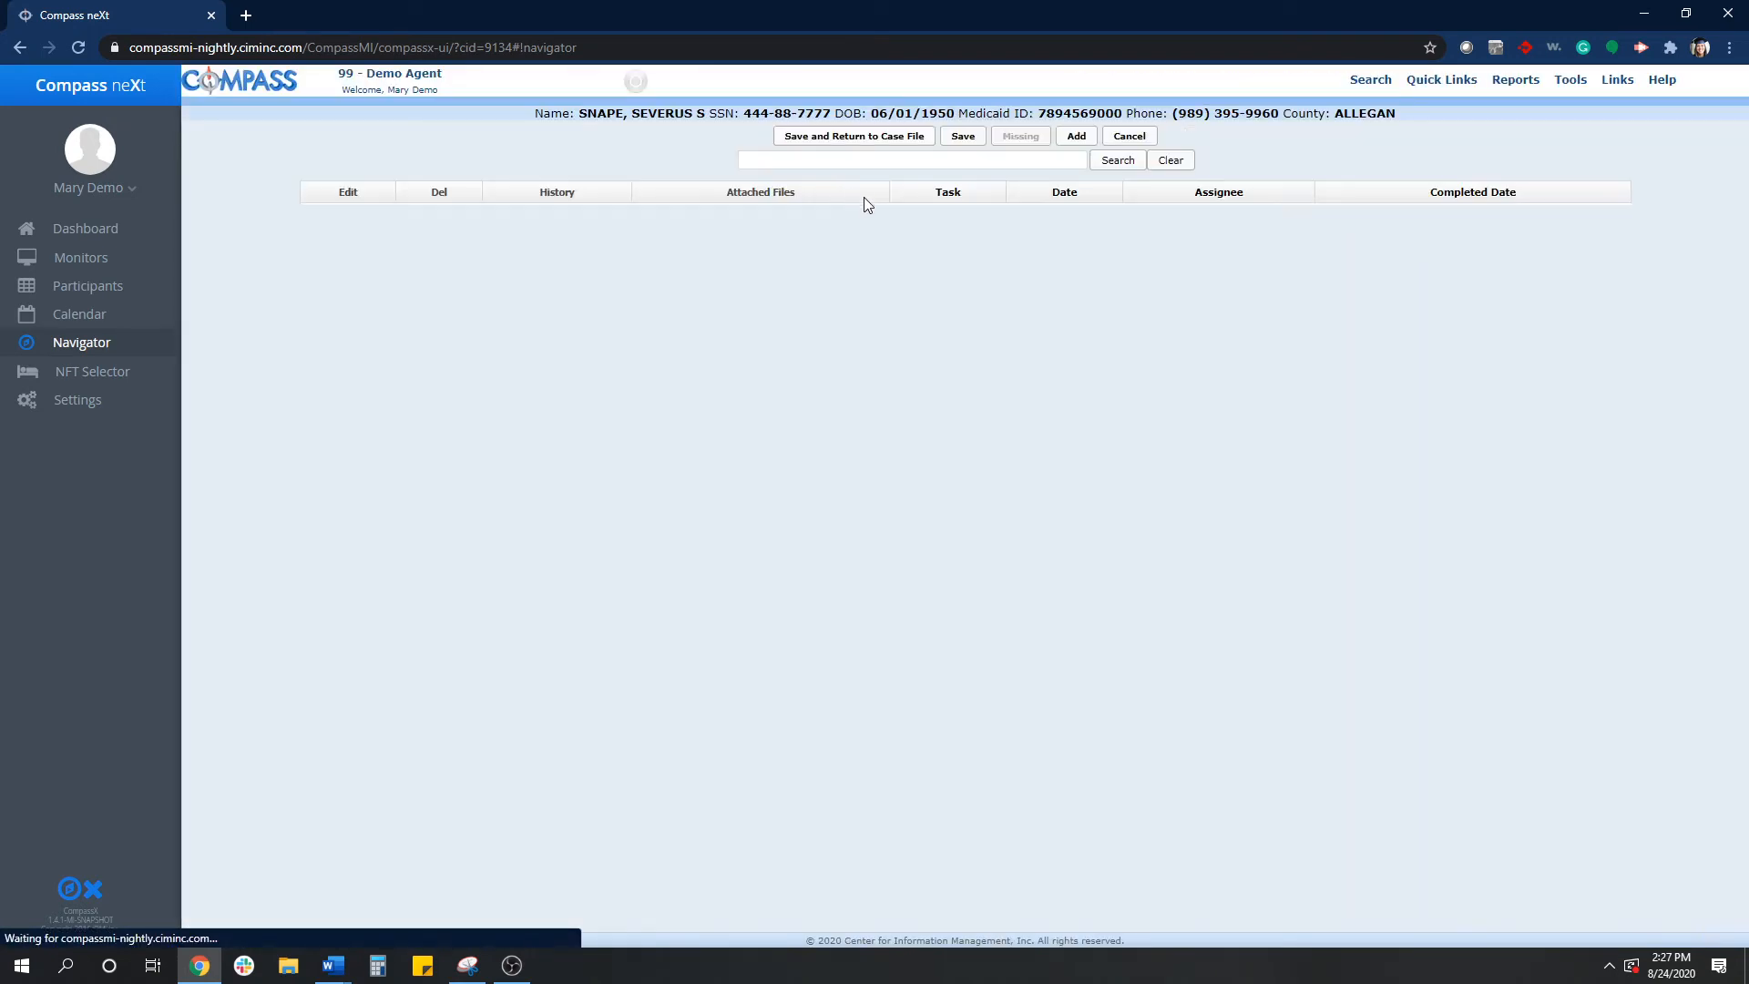
# - Begin adding a task named Fake Housing Task and set its assignee to Other
pyautogui.click(1076, 138)
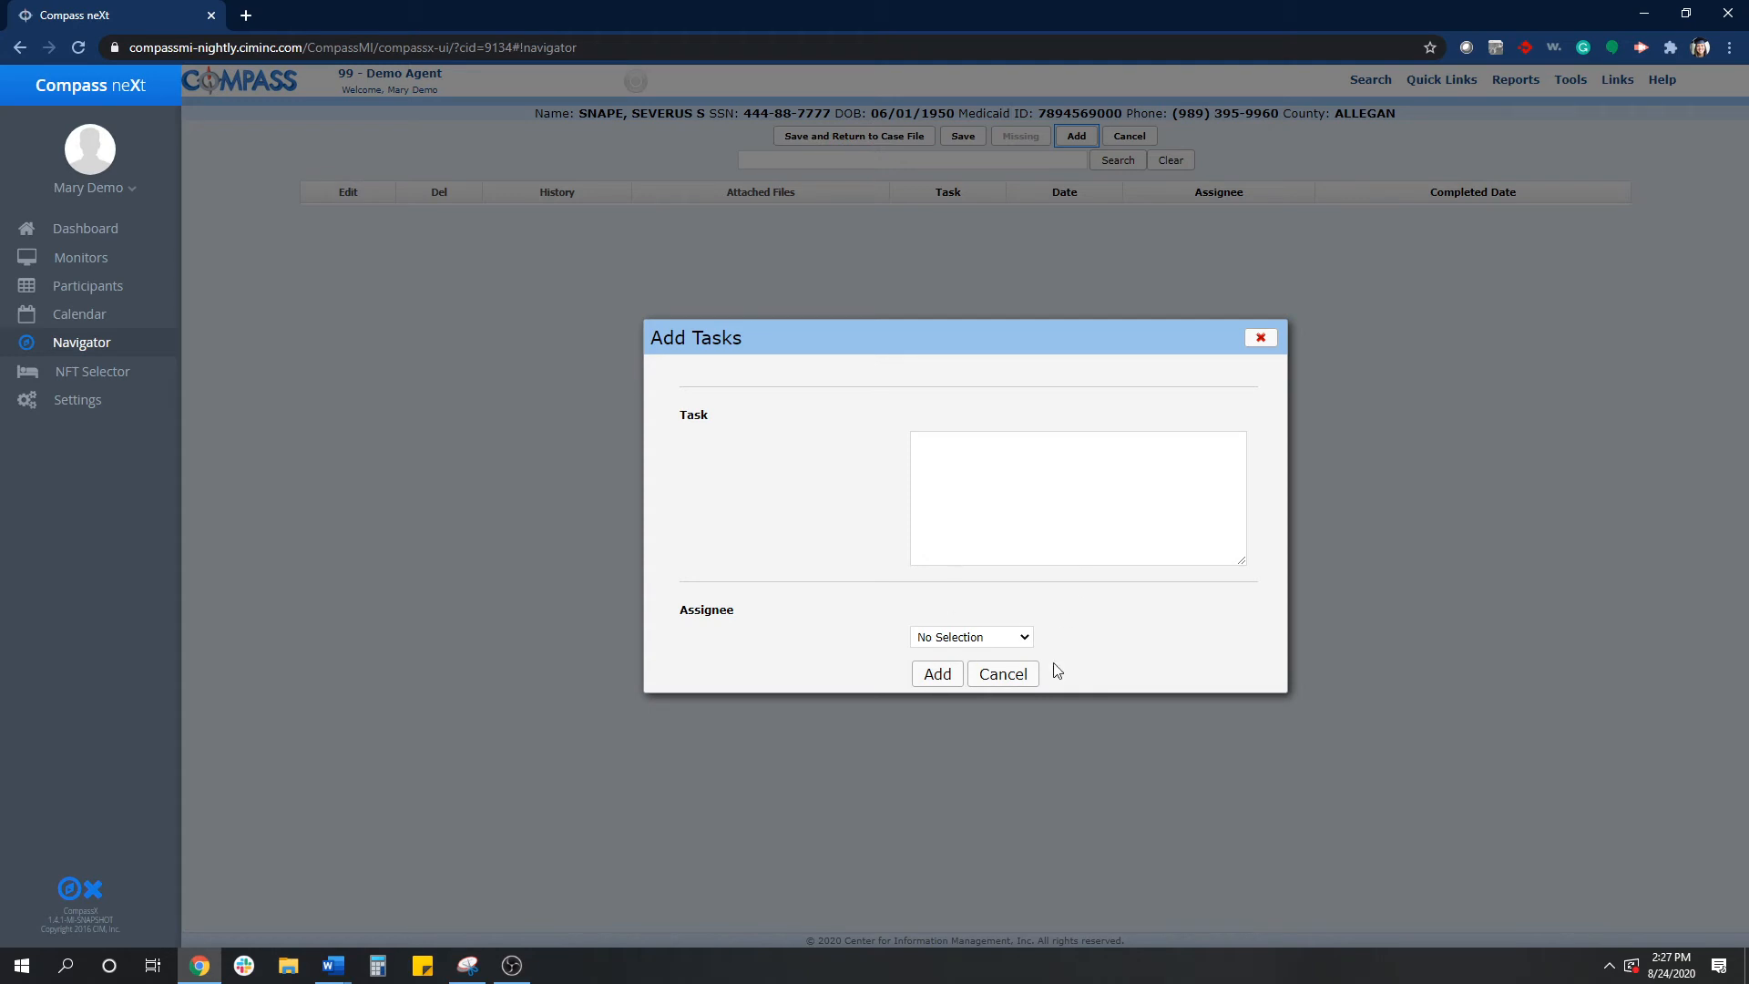
pyautogui.click(1010, 538)
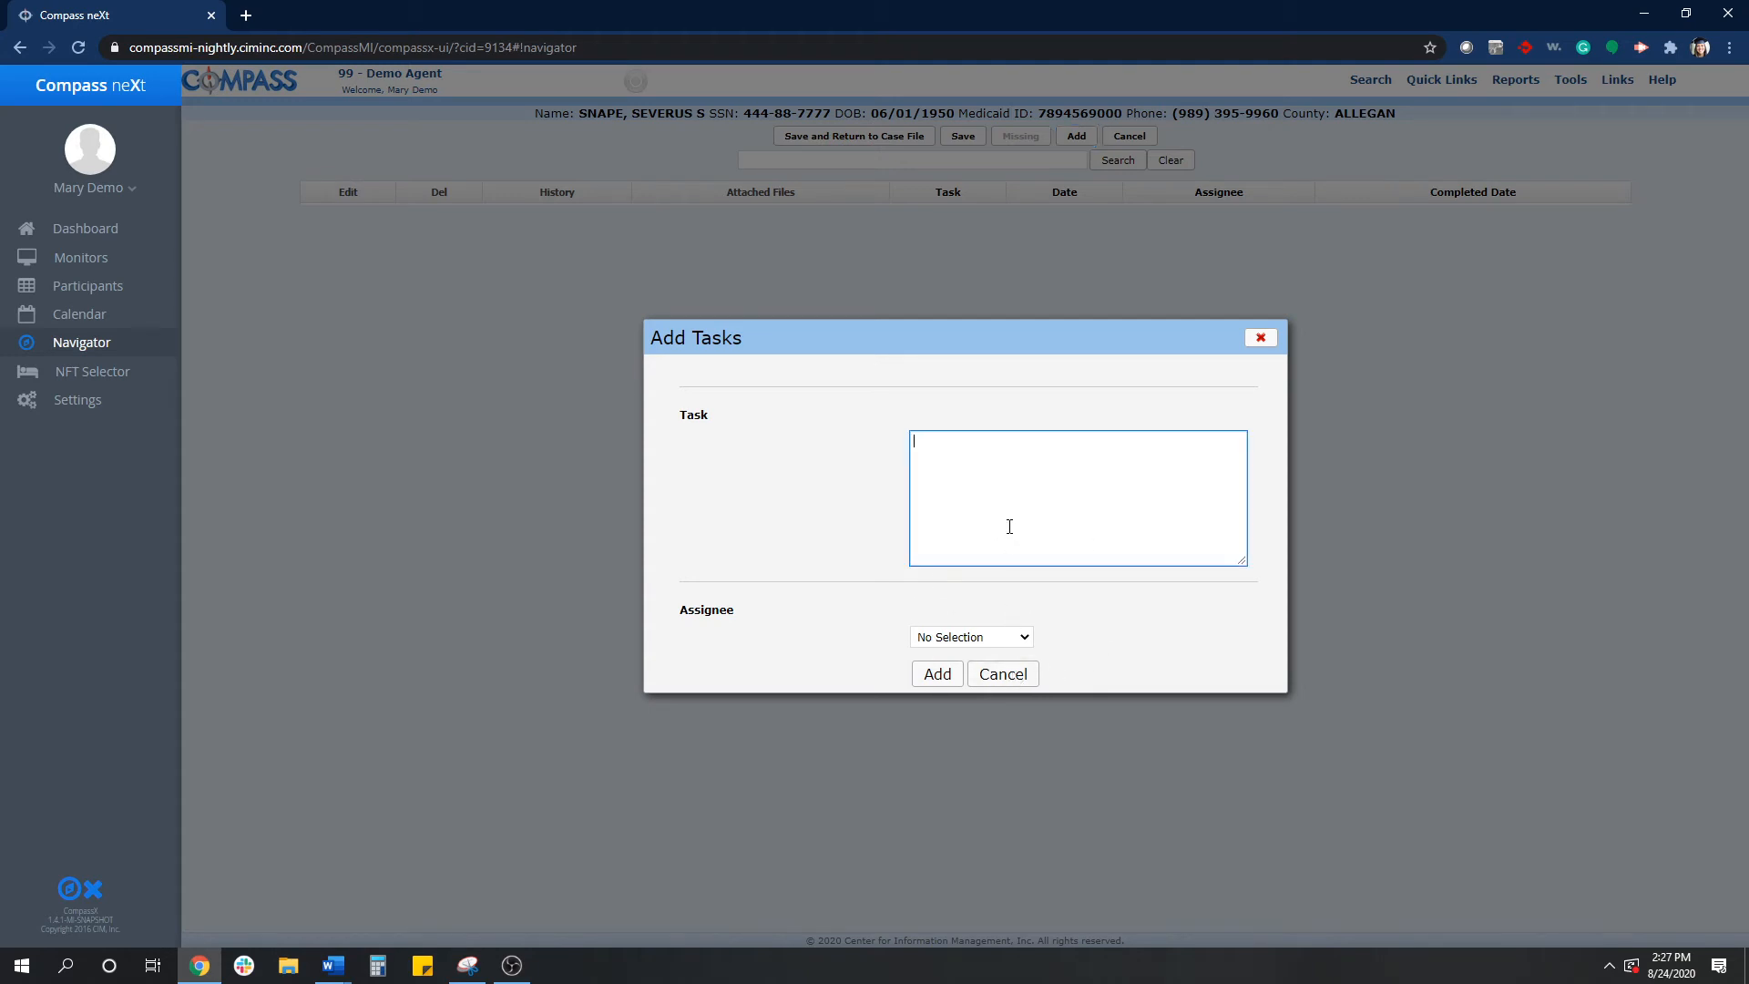
pyautogui.write('Fake Housing Task')
pyautogui.click(953, 644)
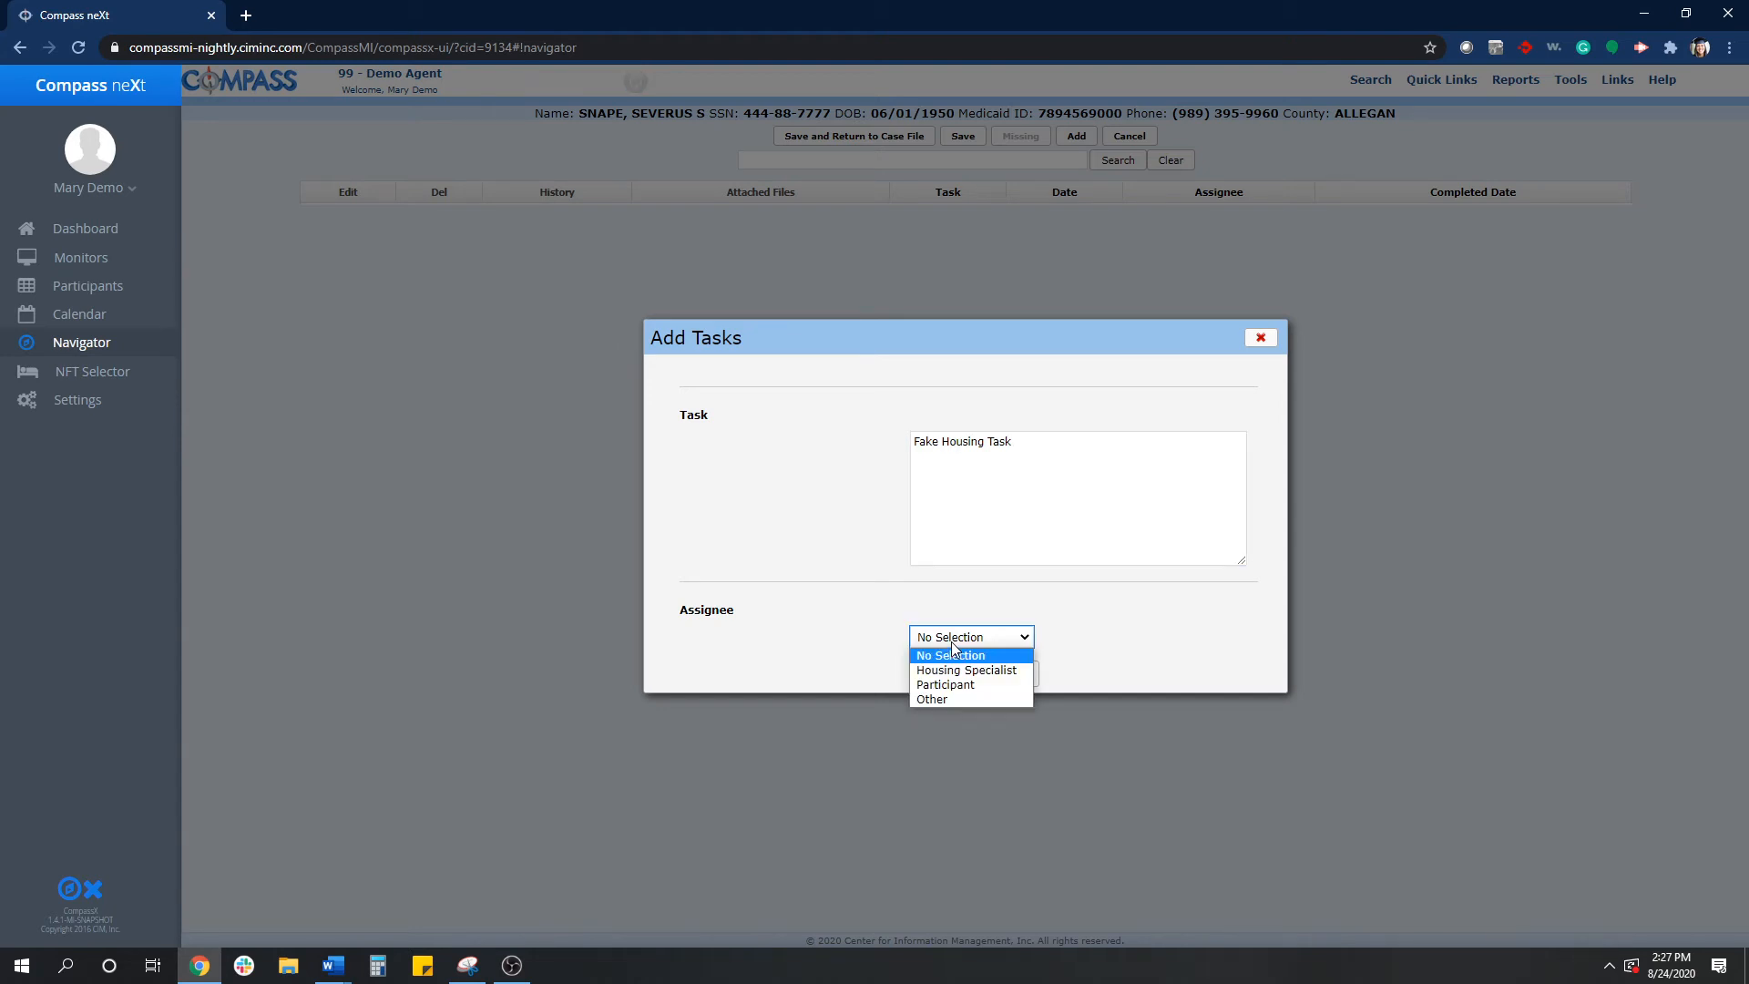
pyautogui.click(971, 697)
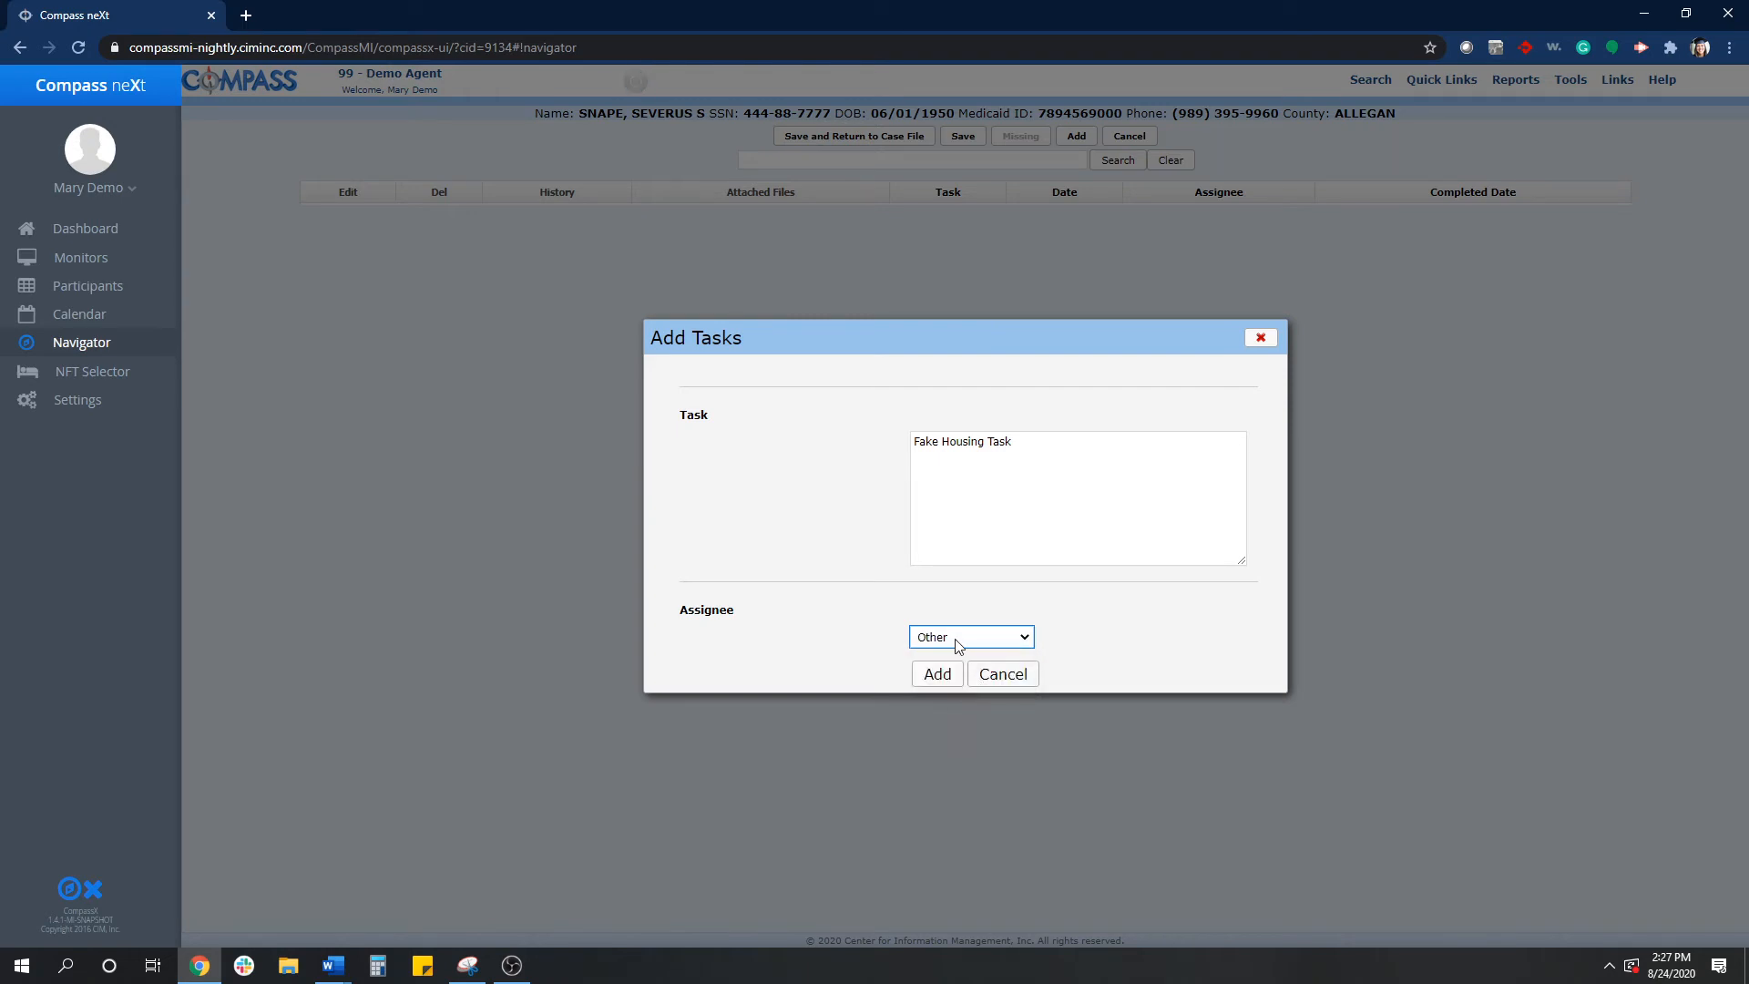
# - Extend the task description with a note naming the assignee, add the task, and save the tasks
pyautogui.click(1080, 436)
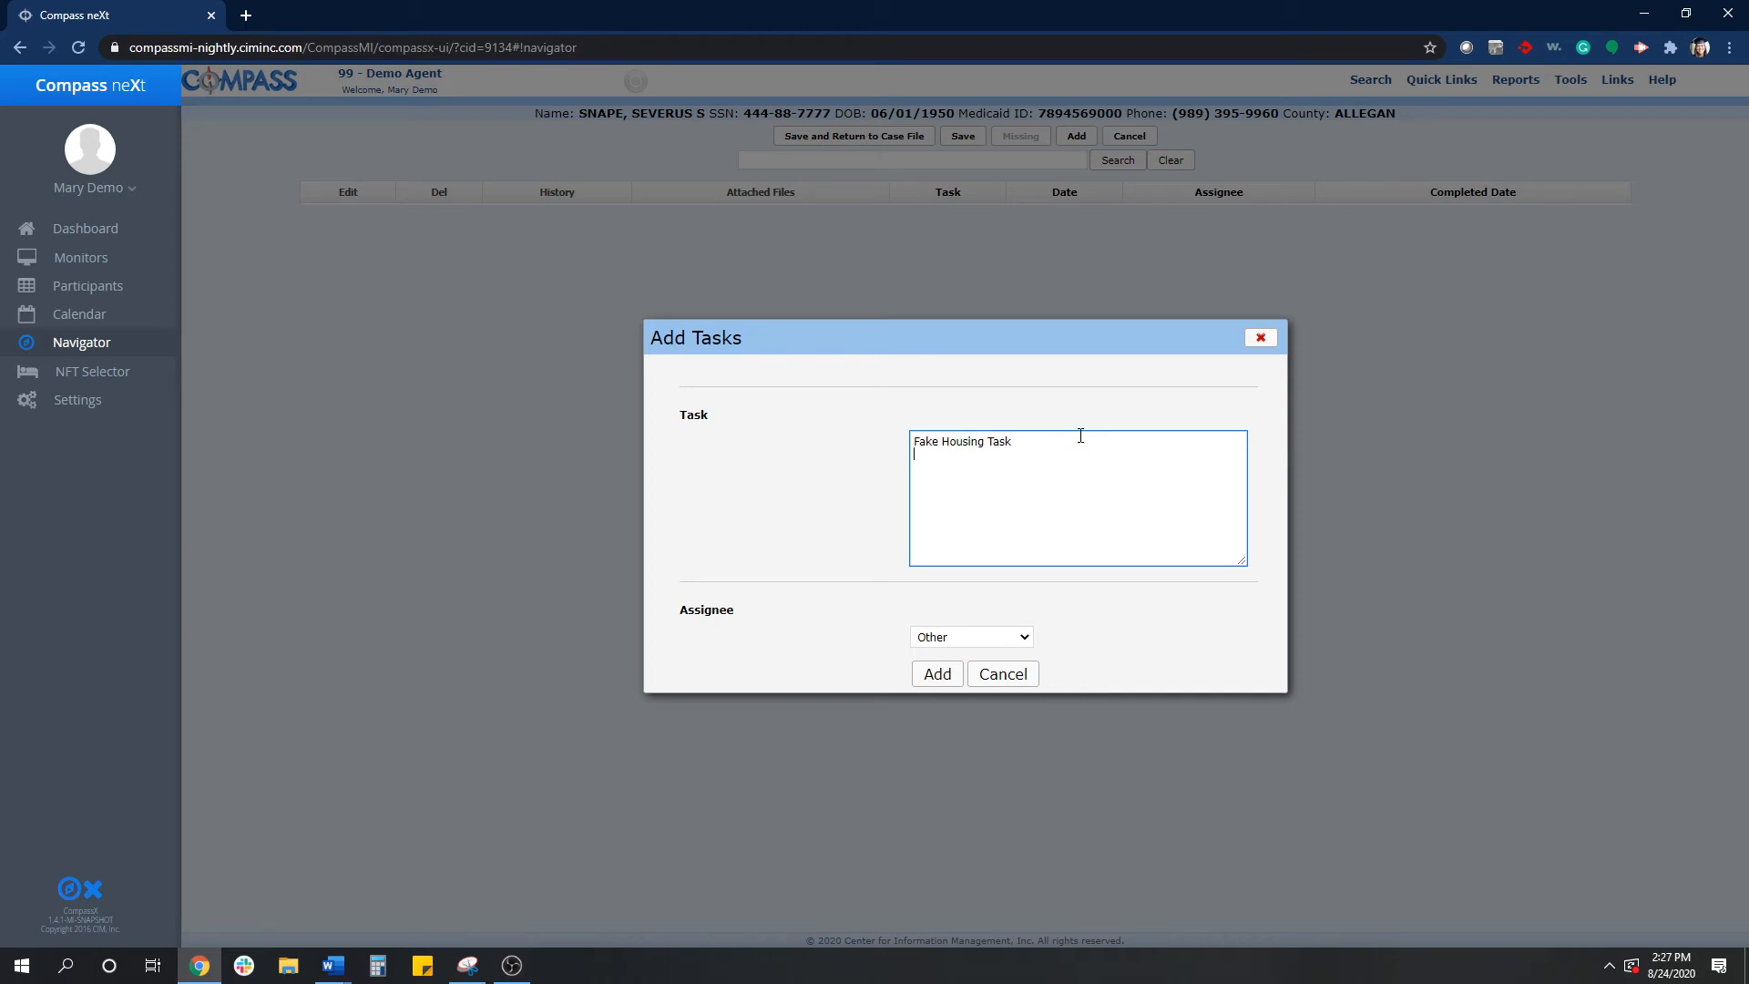
pyautogui.write('Other')
pyautogui.press('BackSpace')
pyautogui.press('BackSpace')
pyautogui.press('BackSpace')
pyautogui.press('BackSpace')
pyautogui.write('Assignee is Melissa')
pyautogui.click(932, 683)
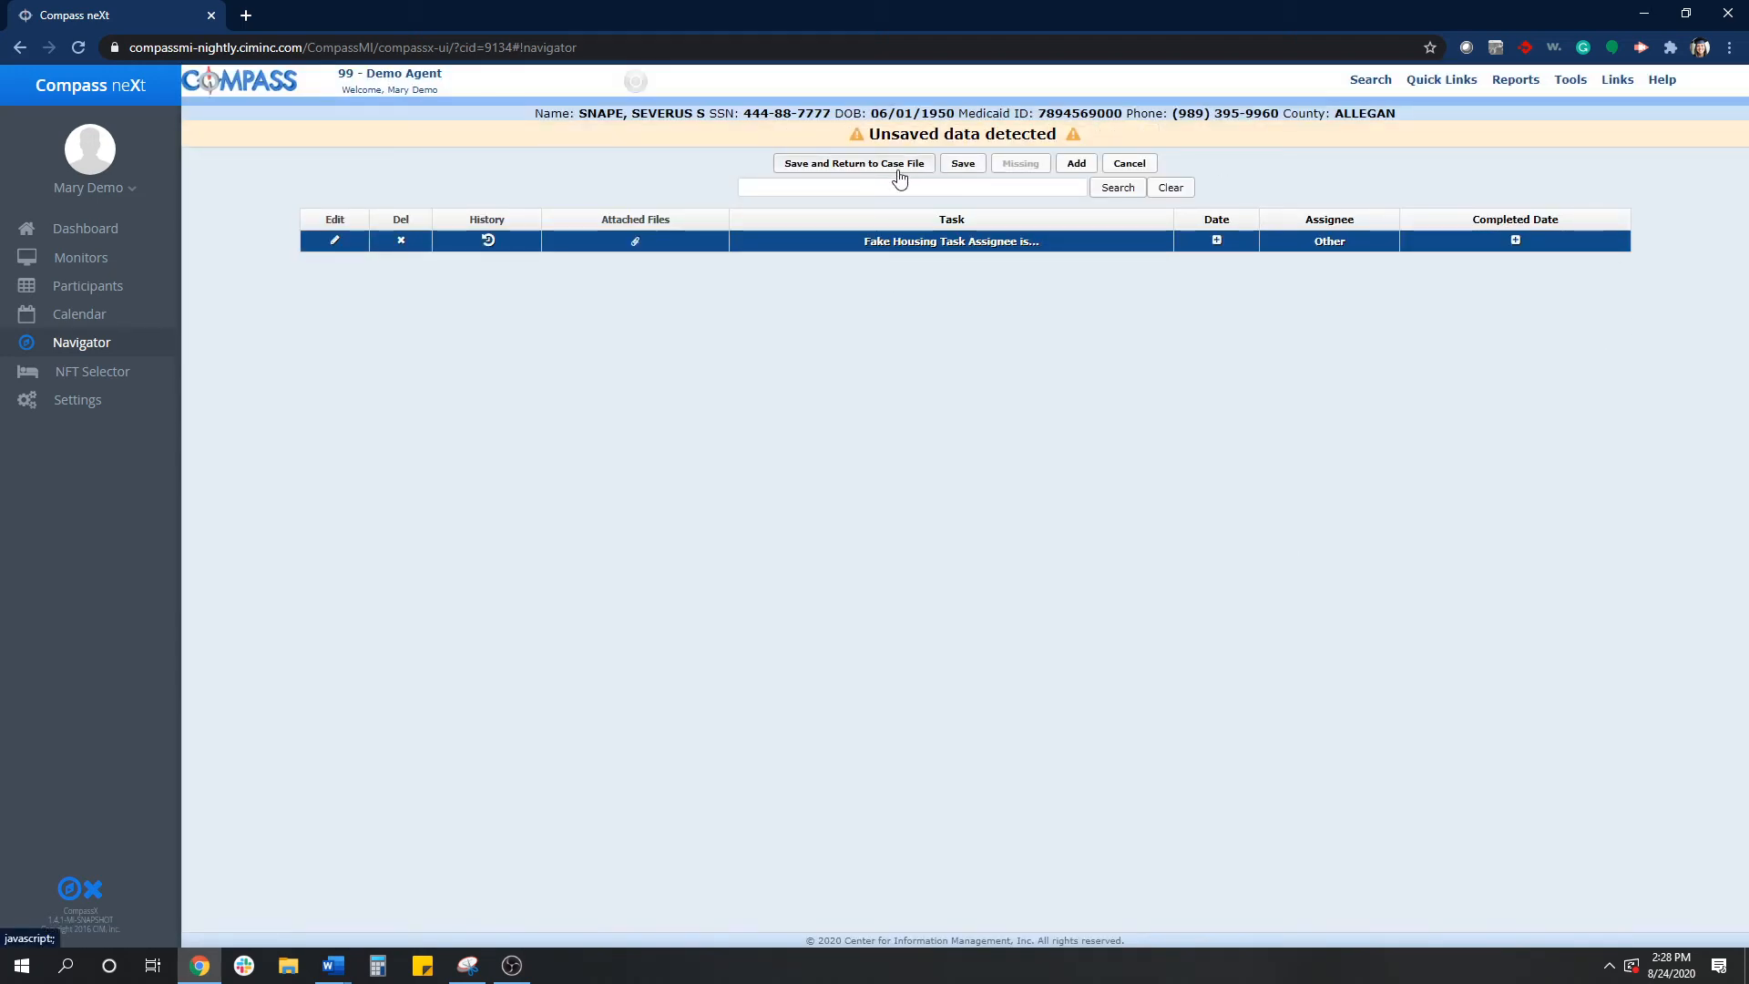
pyautogui.click(948, 166)
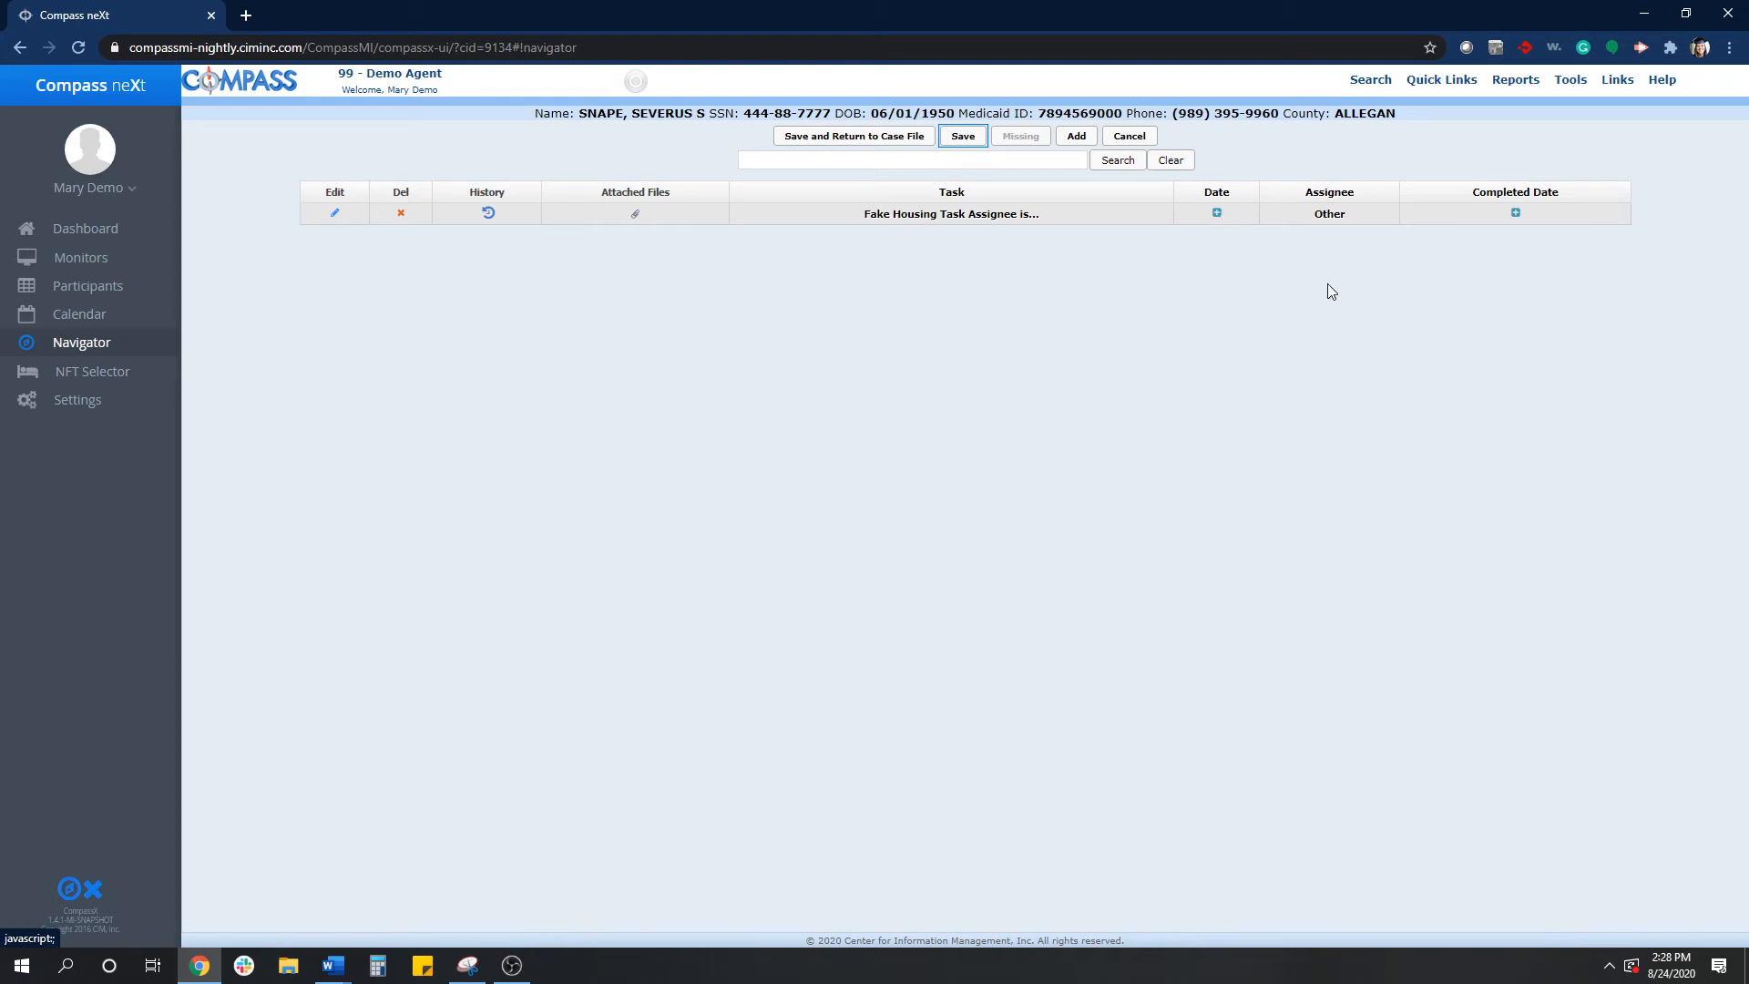
# - Set the task's Completed Date to 08/04/2020
pyautogui.click(1513, 215)
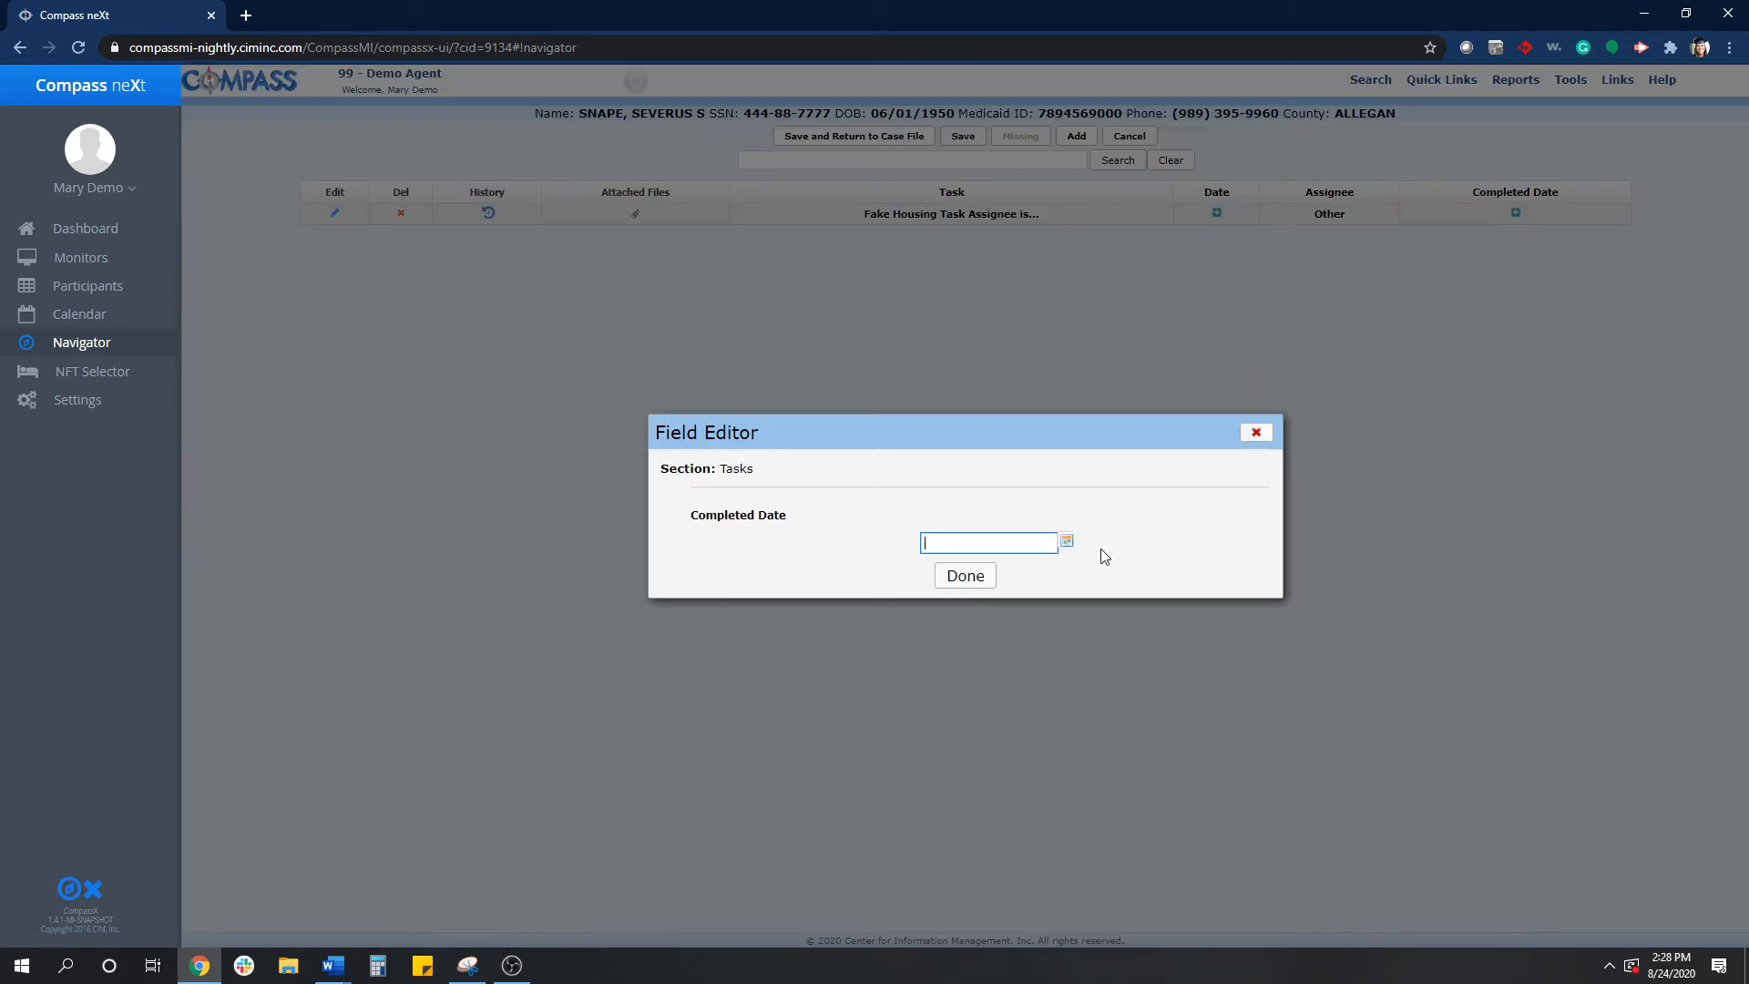
pyautogui.click(1066, 541)
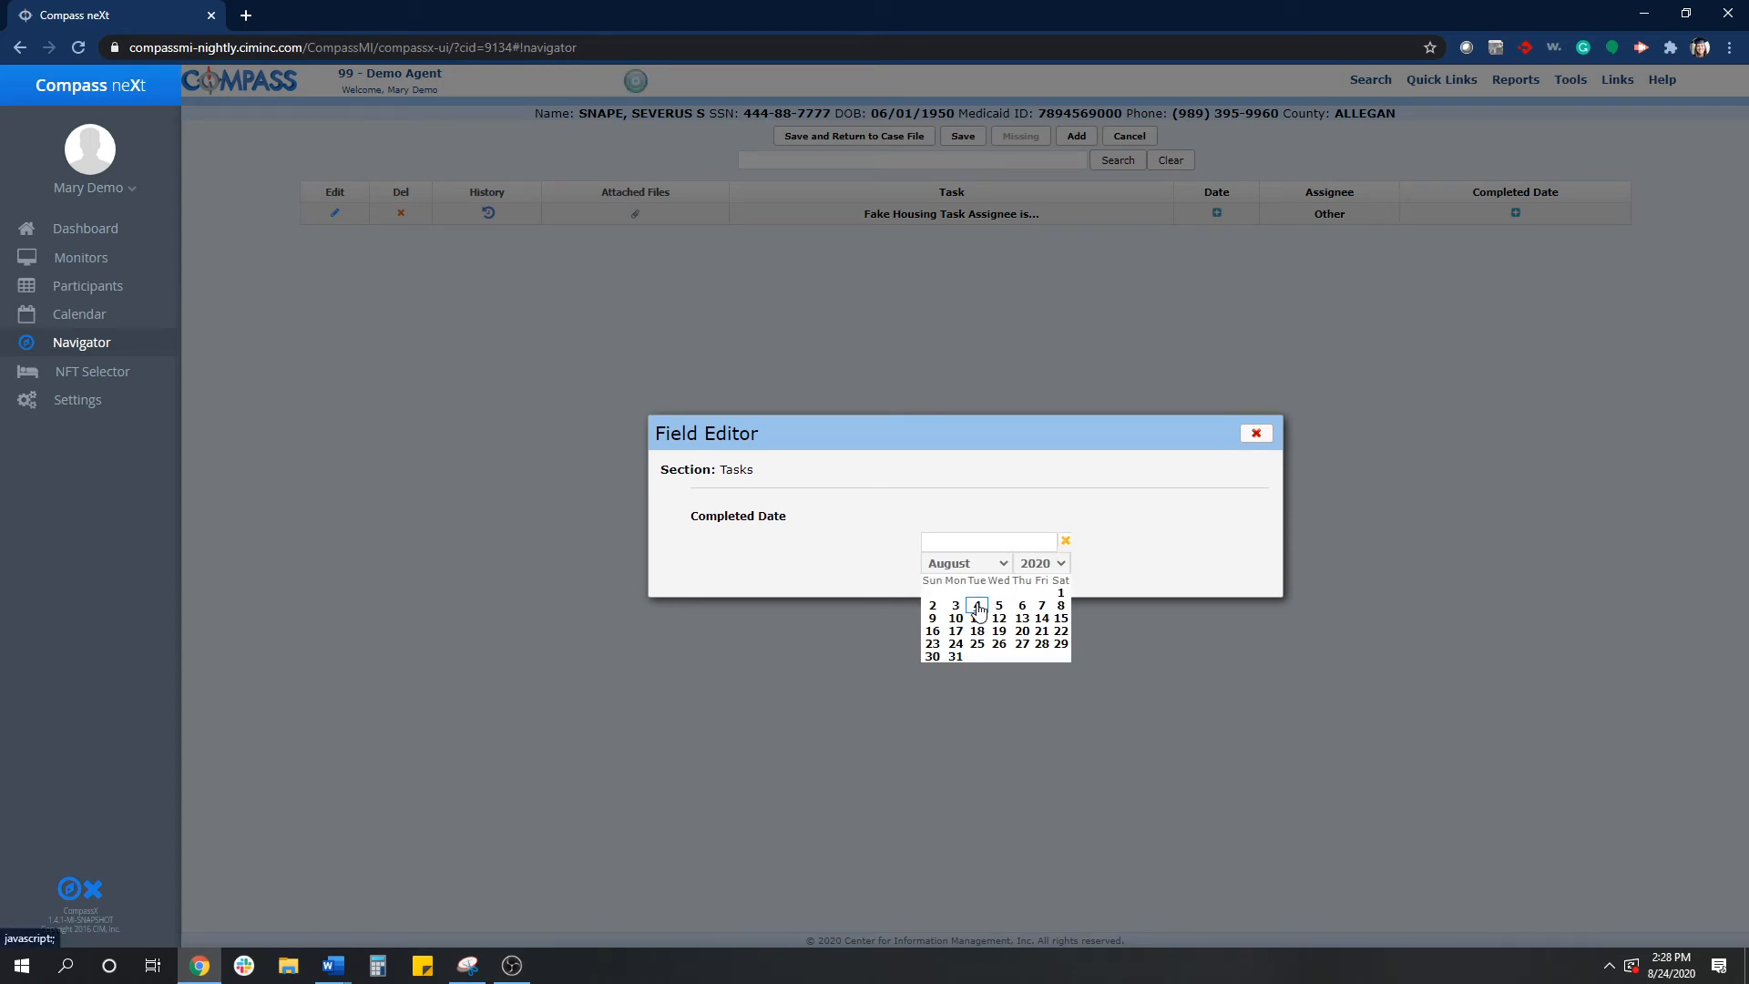
pyautogui.click(977, 607)
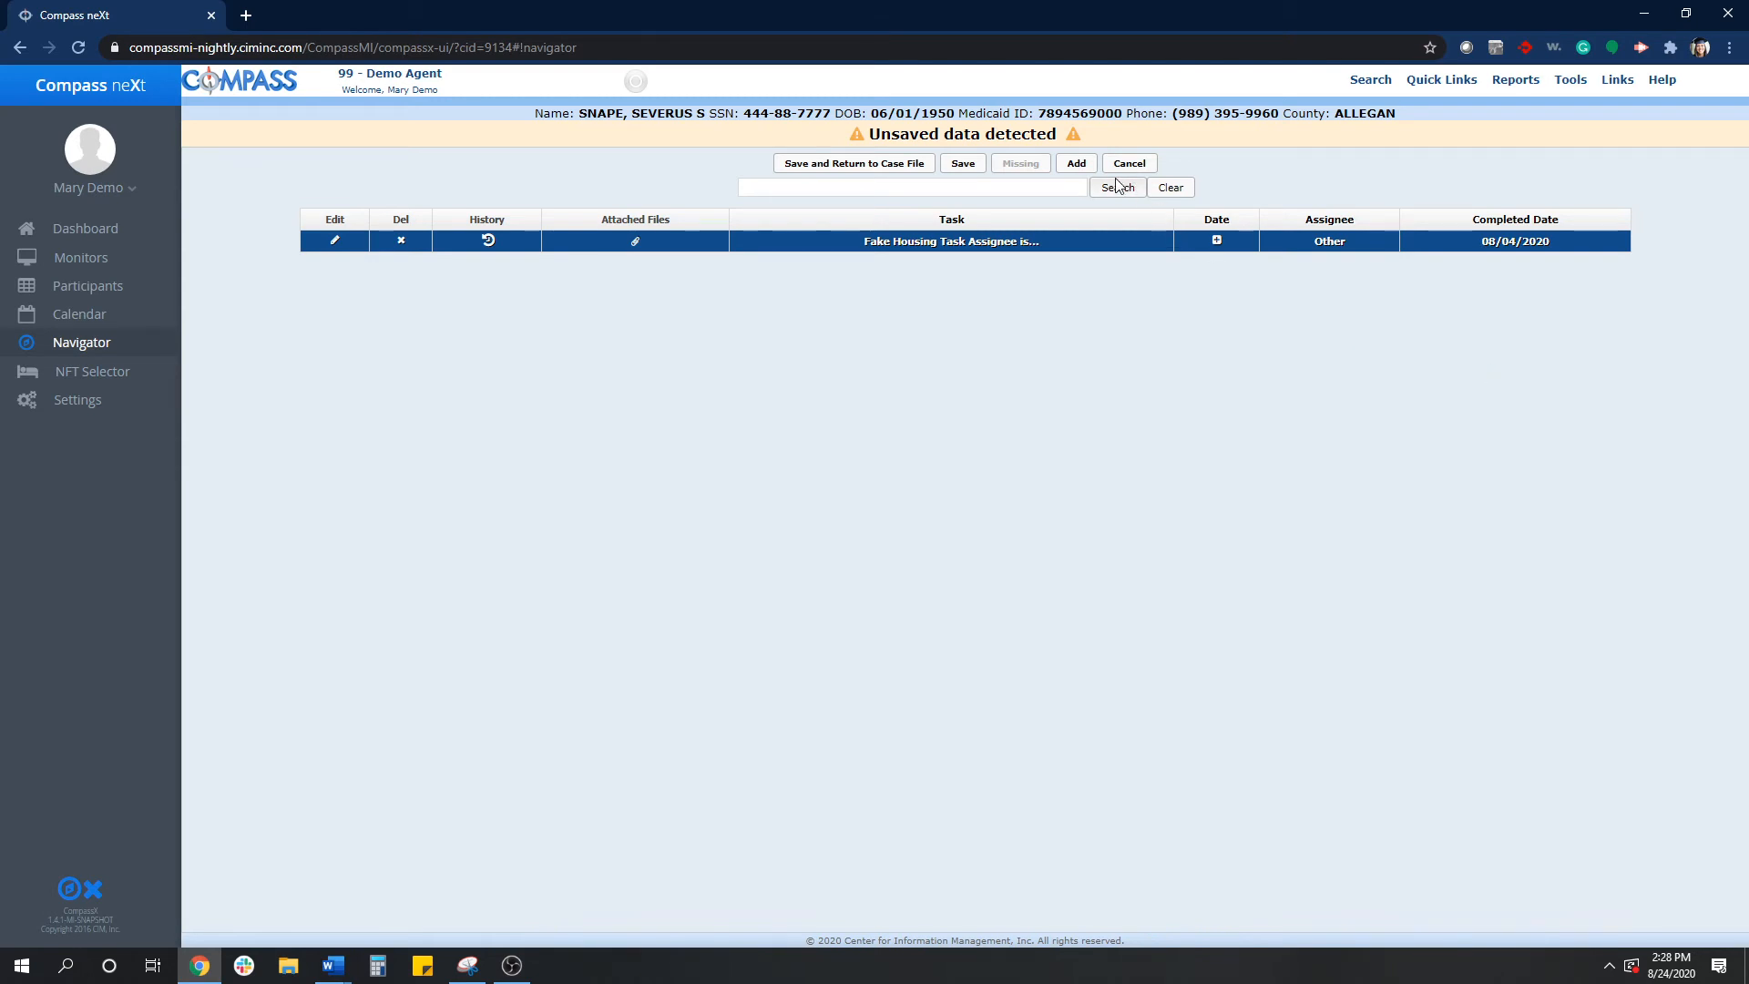
# - Add a second task 'Task #2' assigned to Housing Specialist and save back to the case file
pyautogui.click(1076, 163)
pyautogui.click(1025, 476)
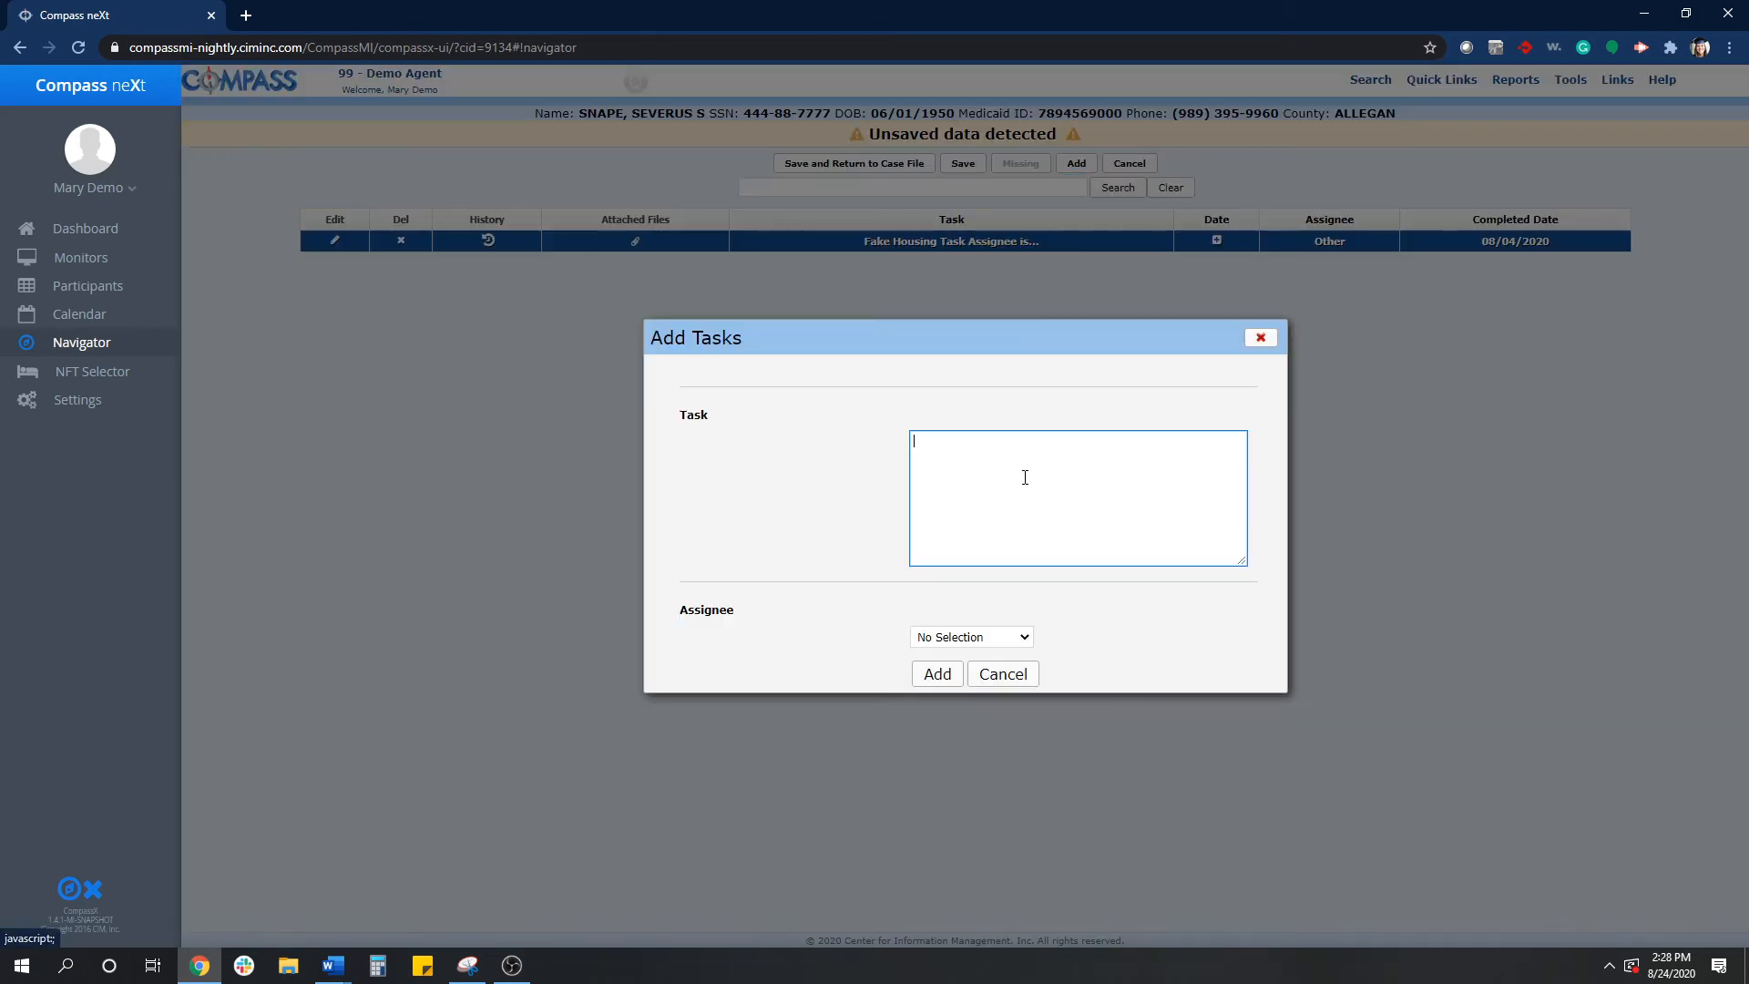
pyautogui.write('Task #2')
pyautogui.click(959, 641)
pyautogui.click(957, 668)
pyautogui.click(943, 675)
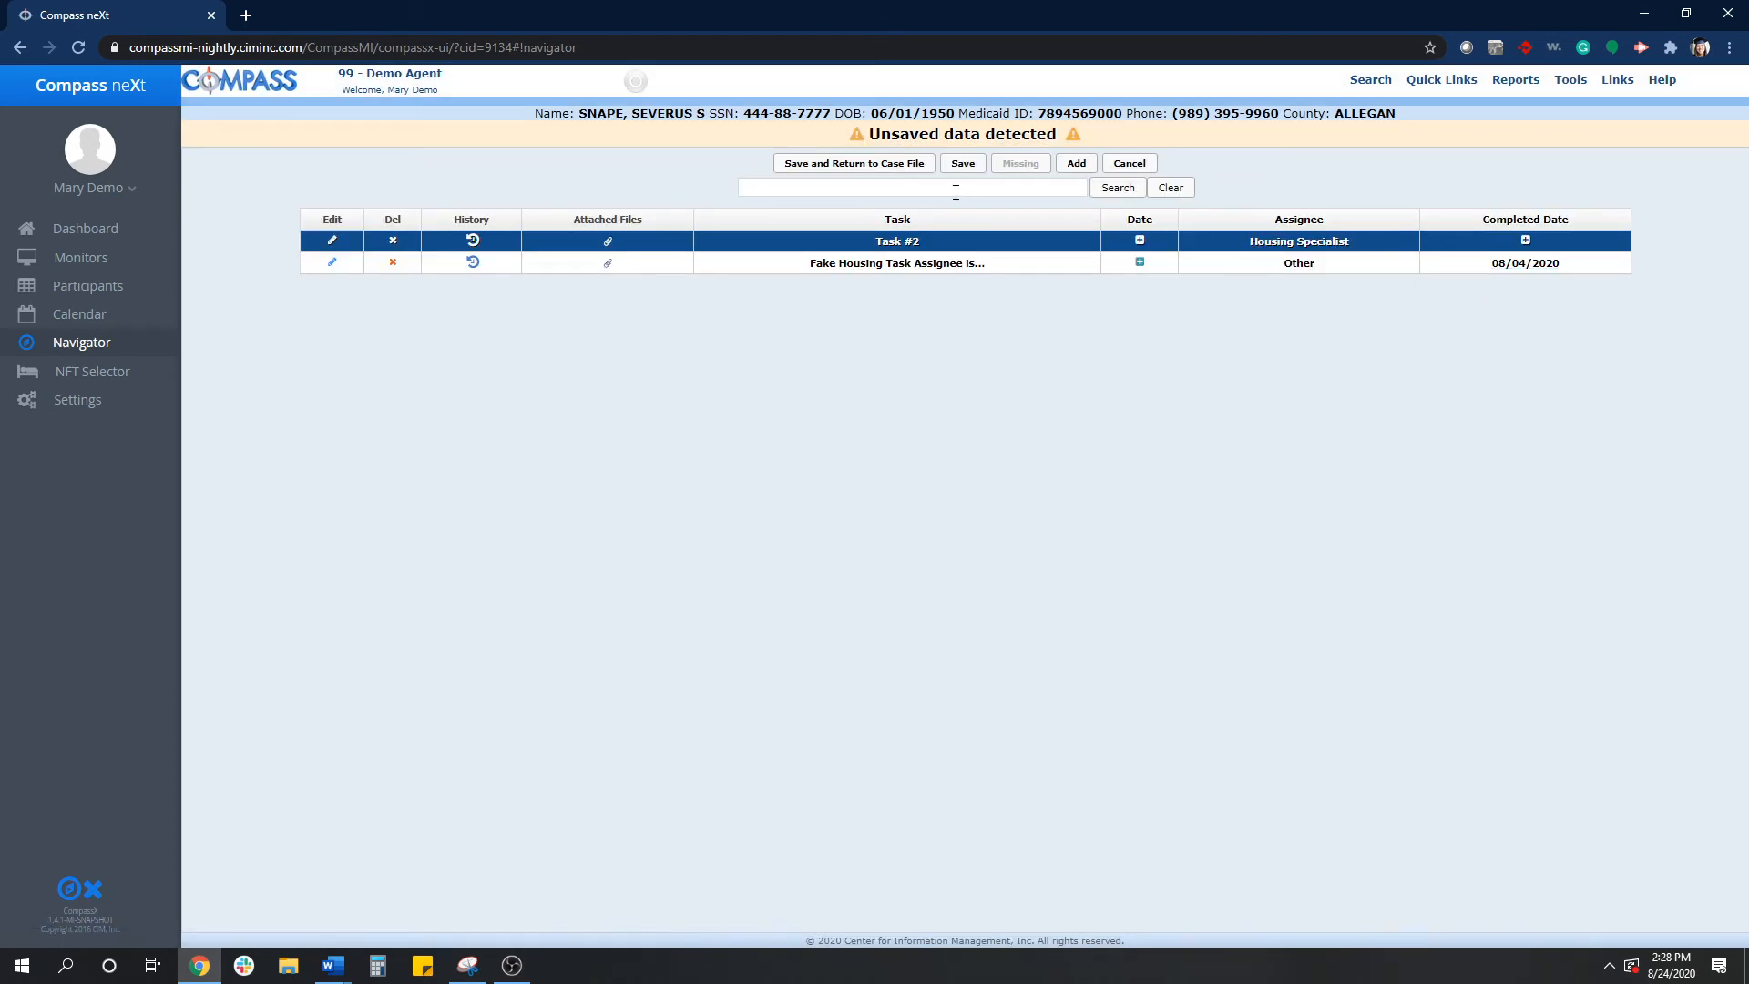
pyautogui.click(877, 173)
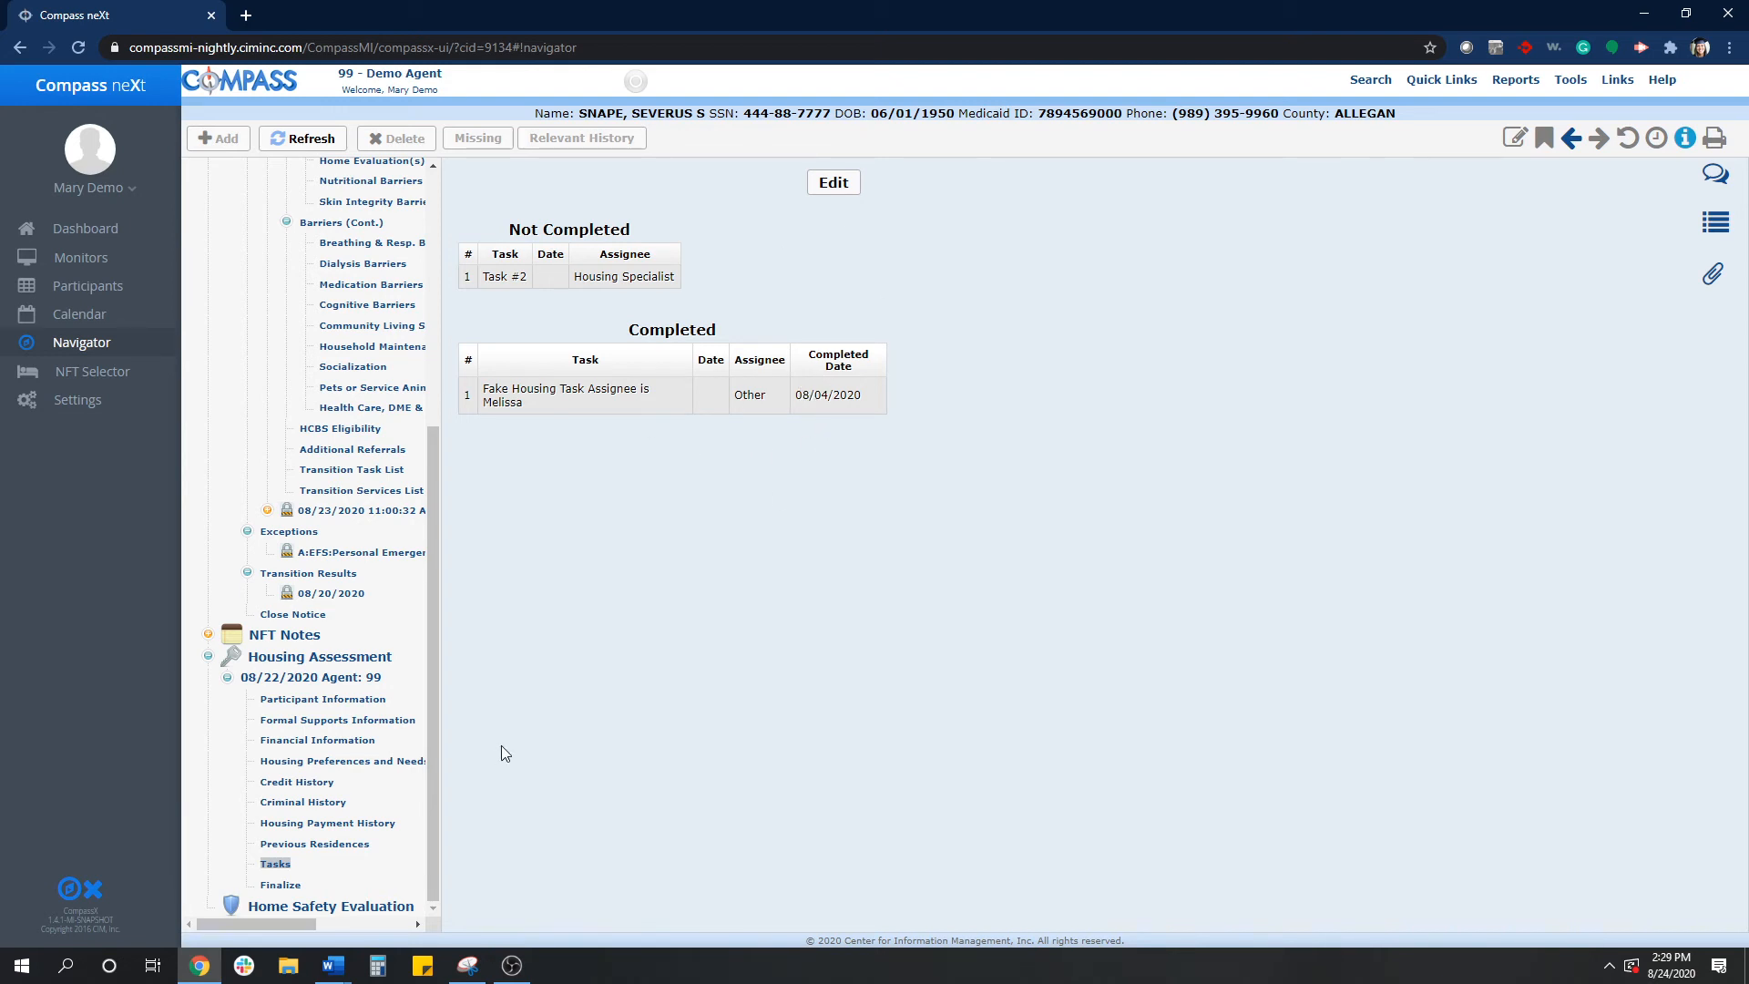
# - Delete the 08/22/2020 housing assessment
pyautogui.click(292, 888)
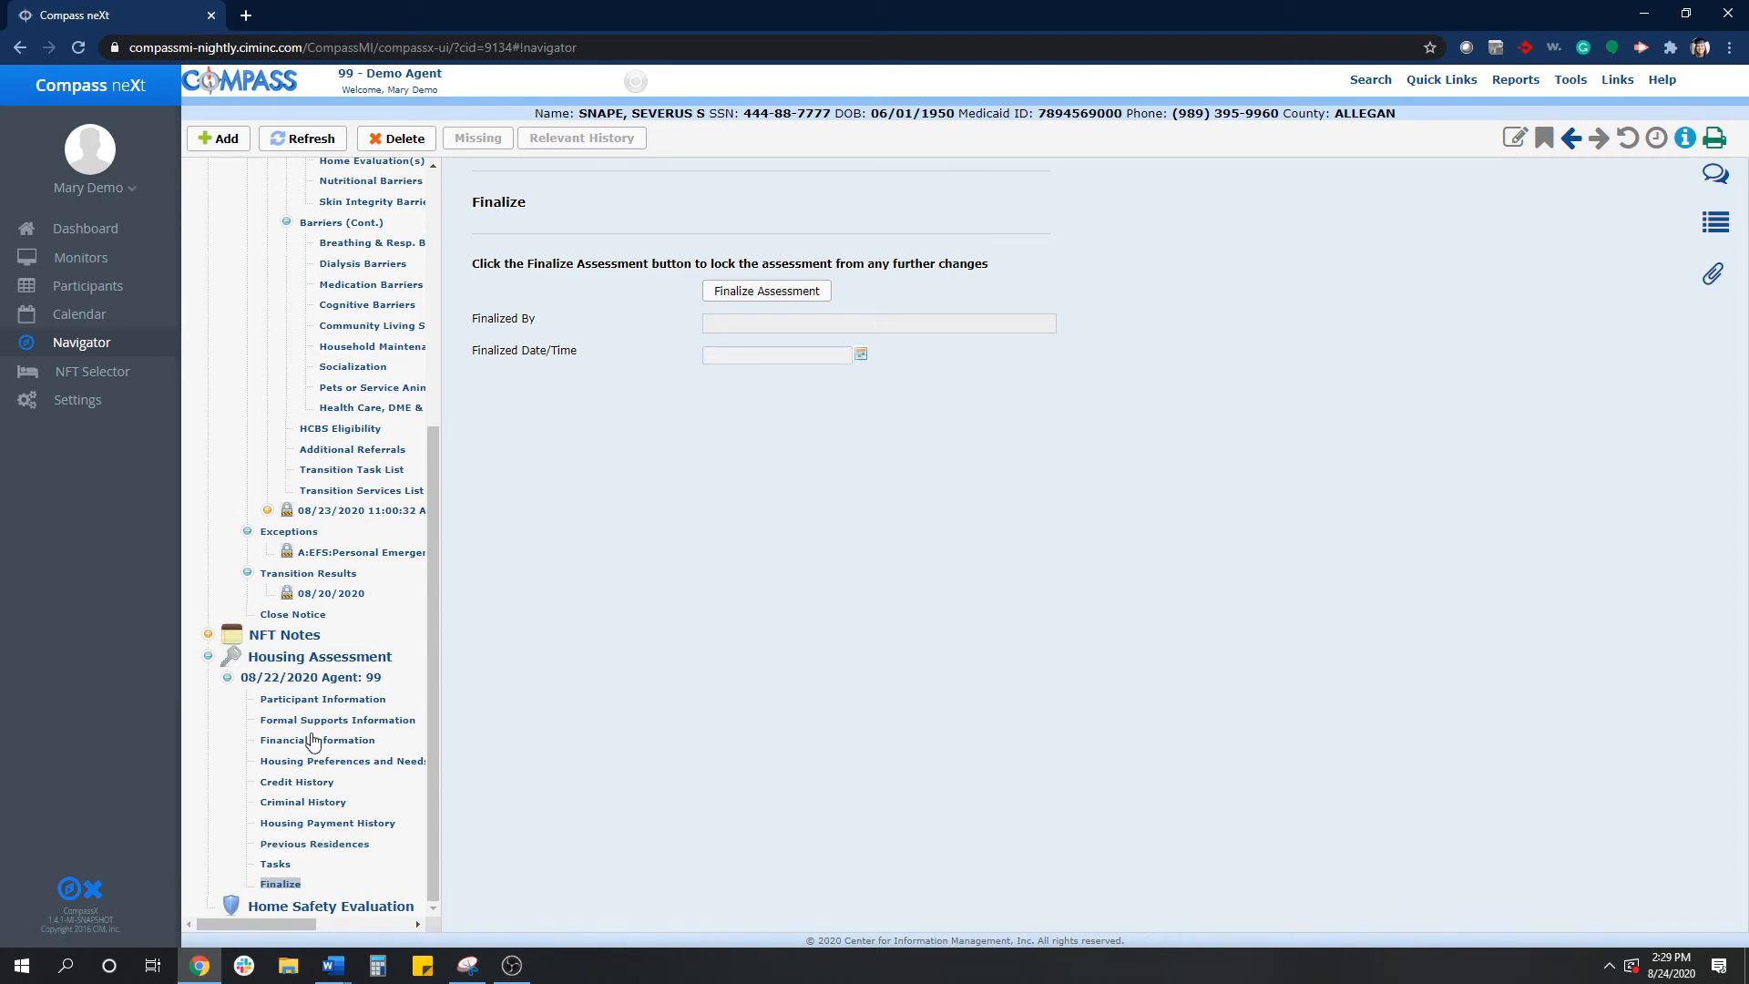
pyautogui.click(308, 679)
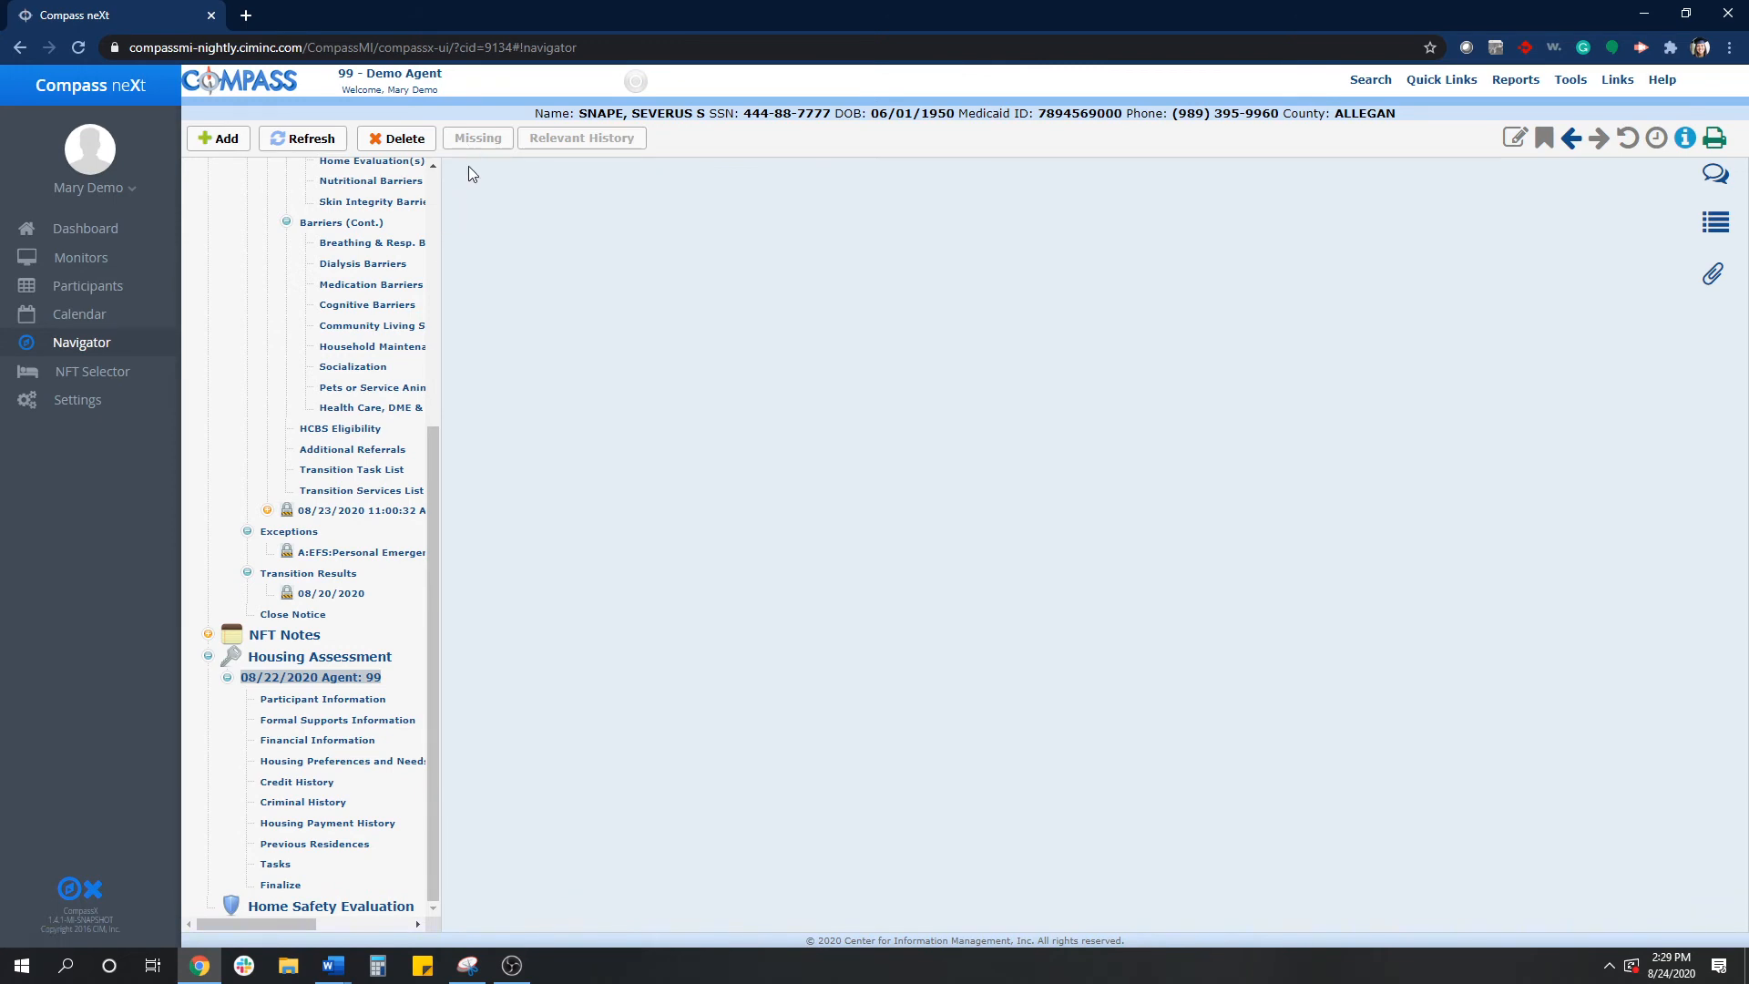
pyautogui.click(280, 884)
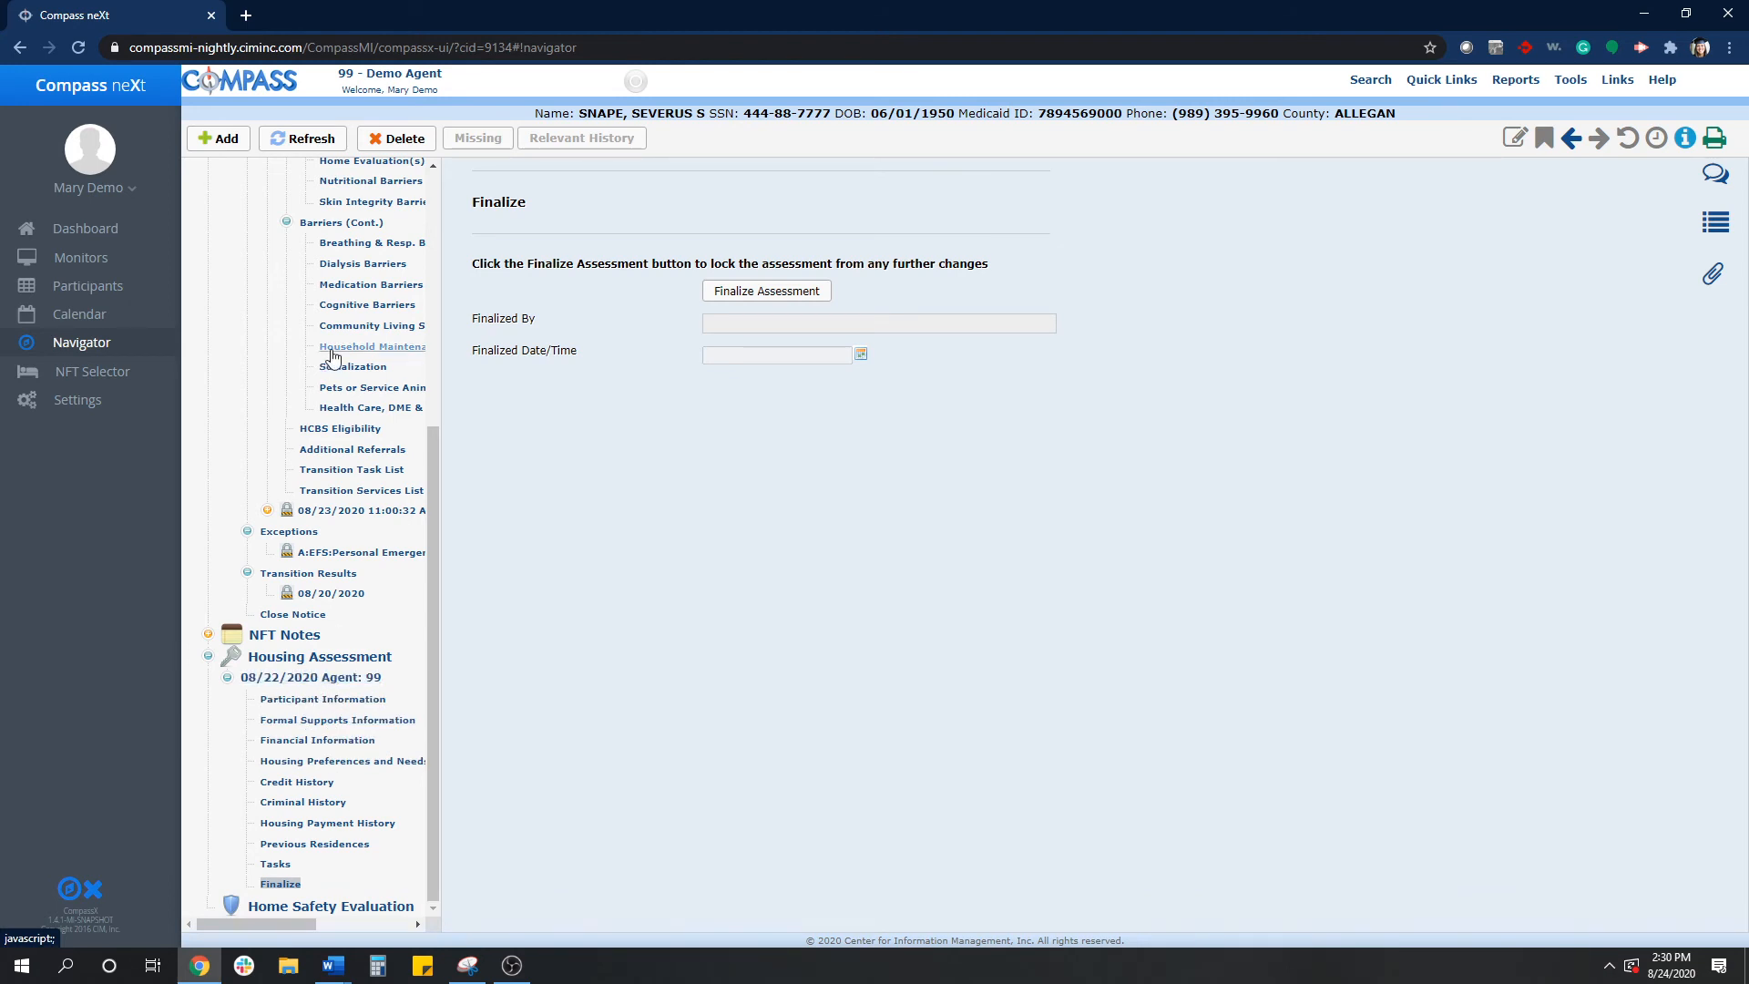
pyautogui.click(398, 144)
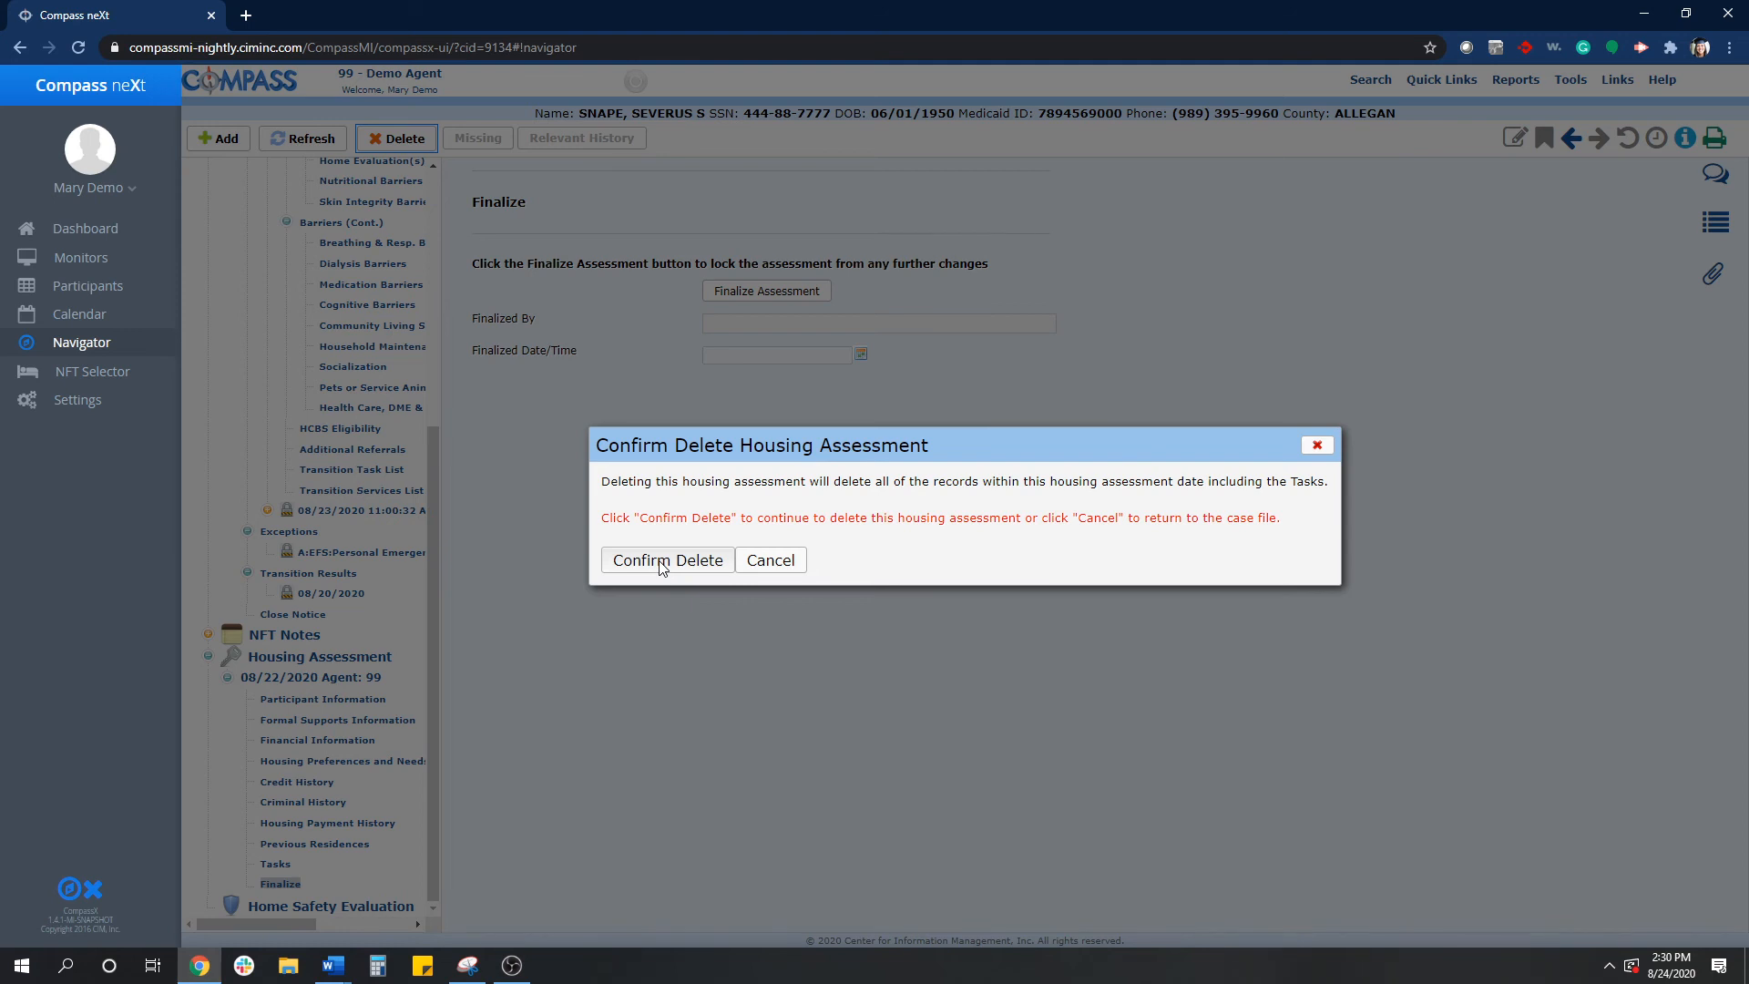
pyautogui.click(668, 562)
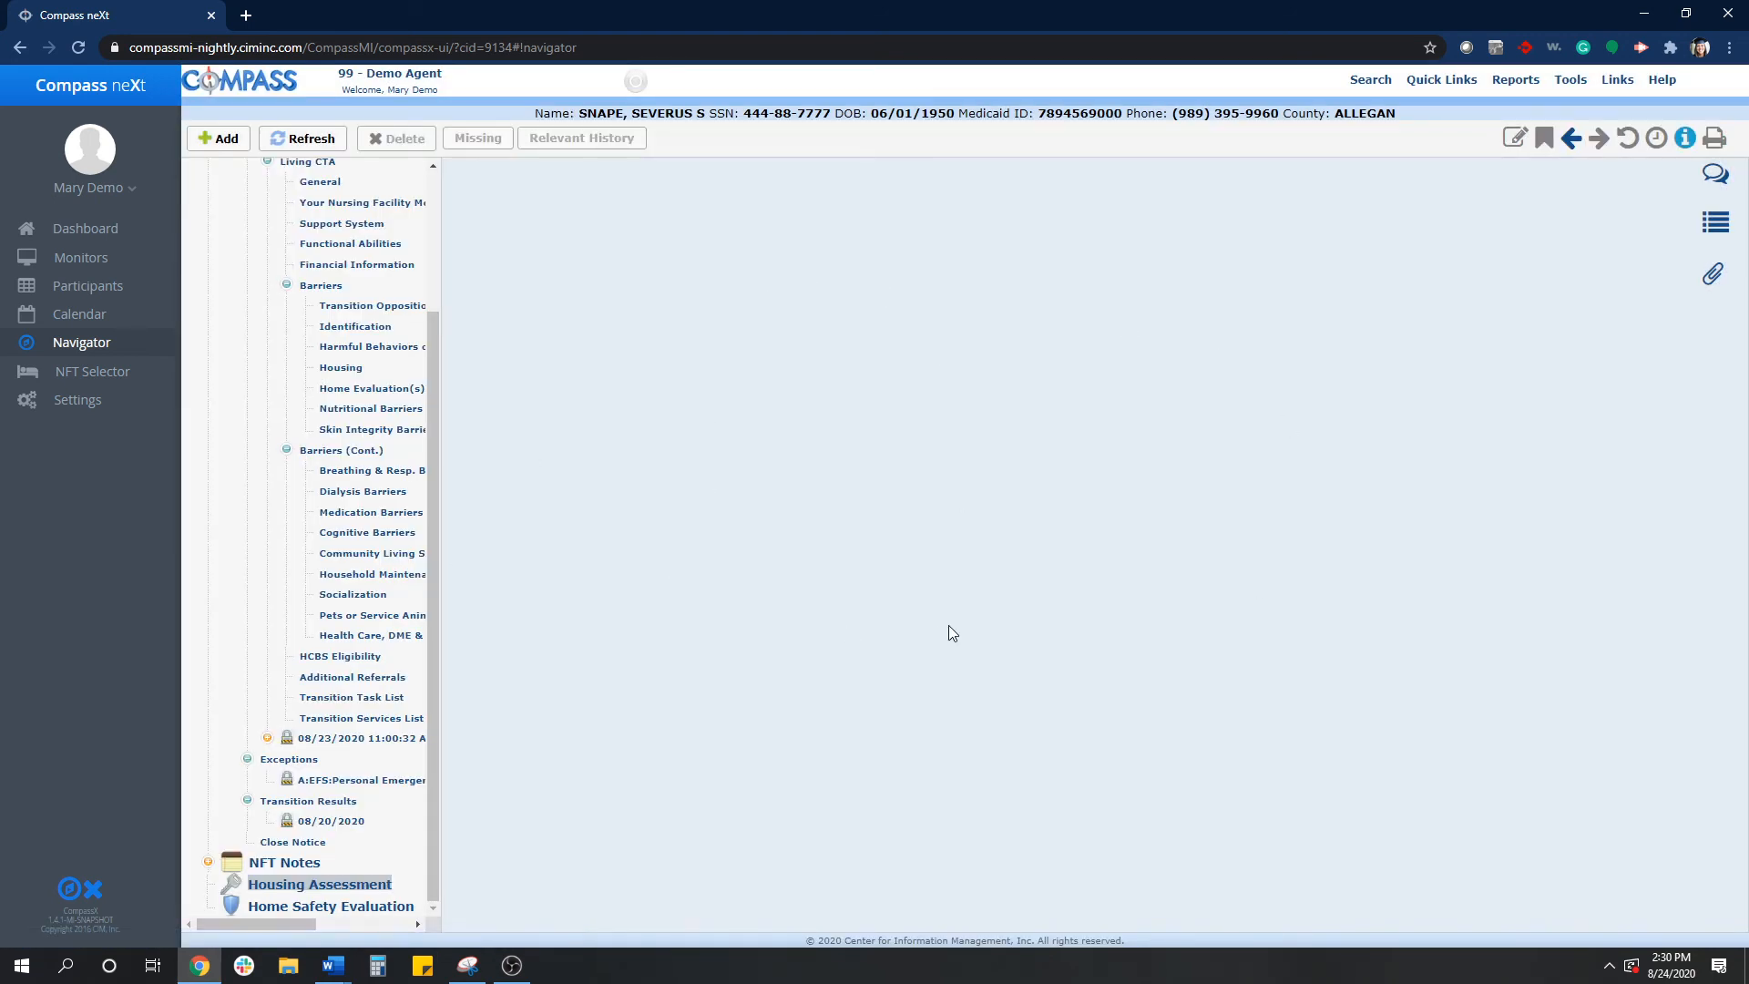
# - Add a new housing assessment dated 08/24/2020 and finalize it
pyautogui.click(218, 138)
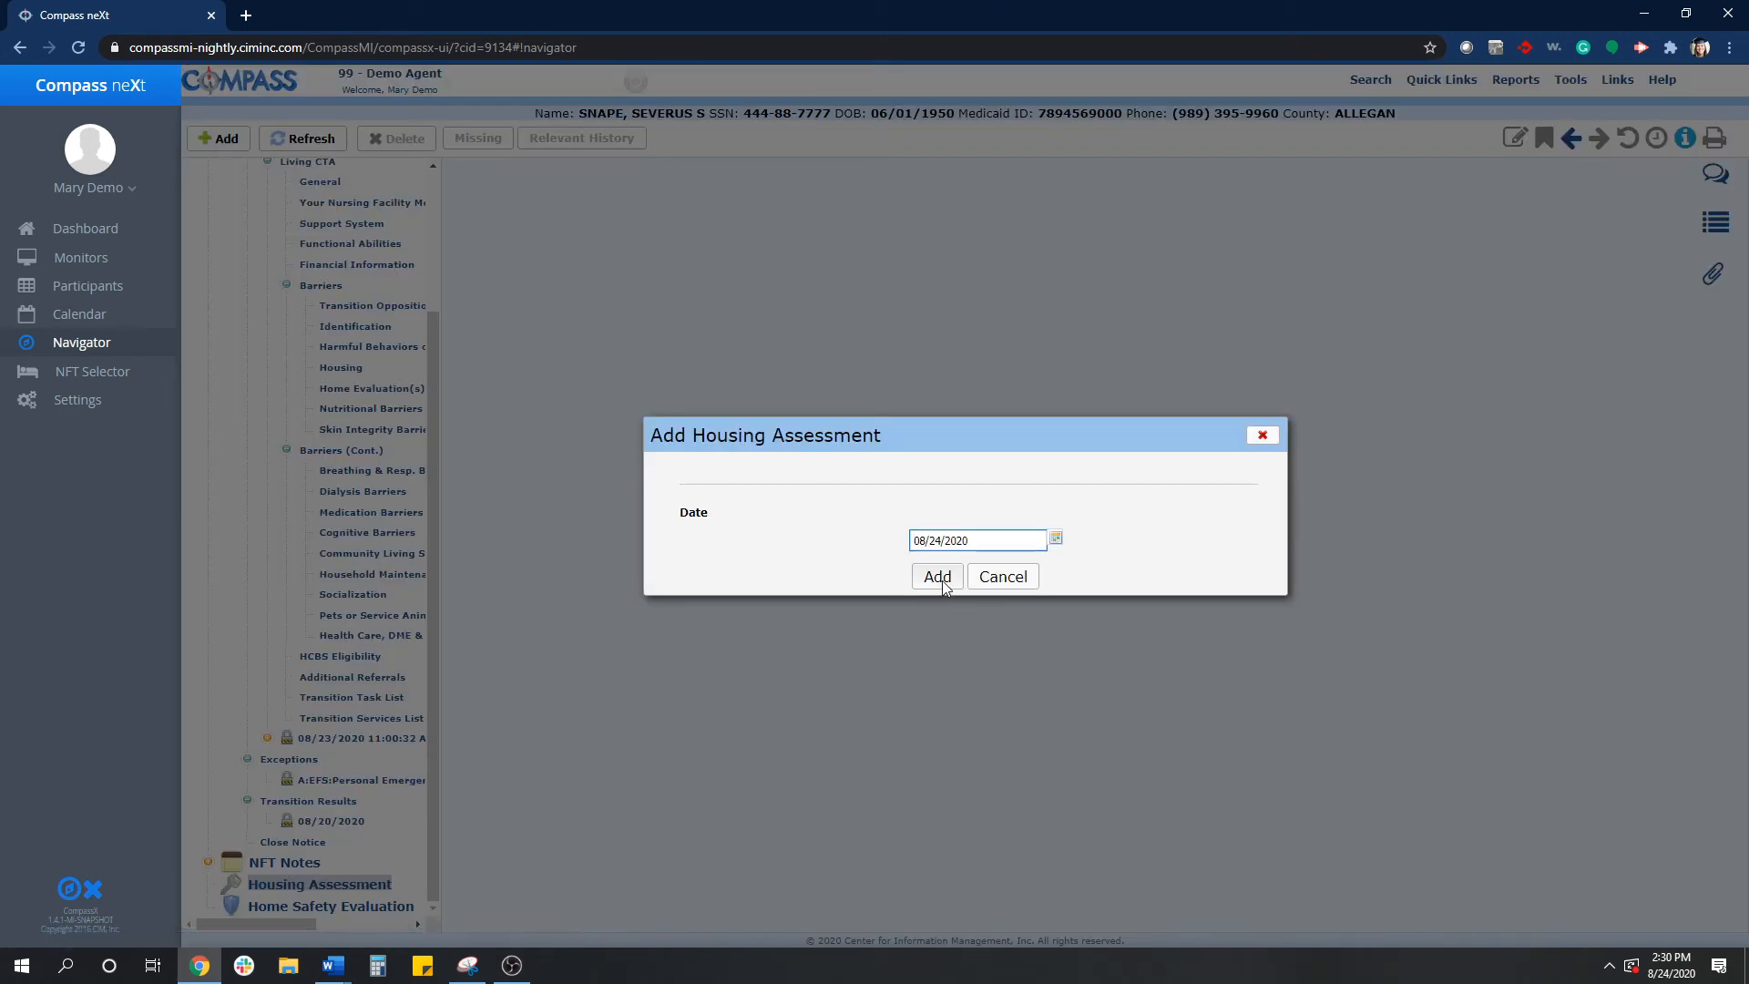
pyautogui.click(939, 577)
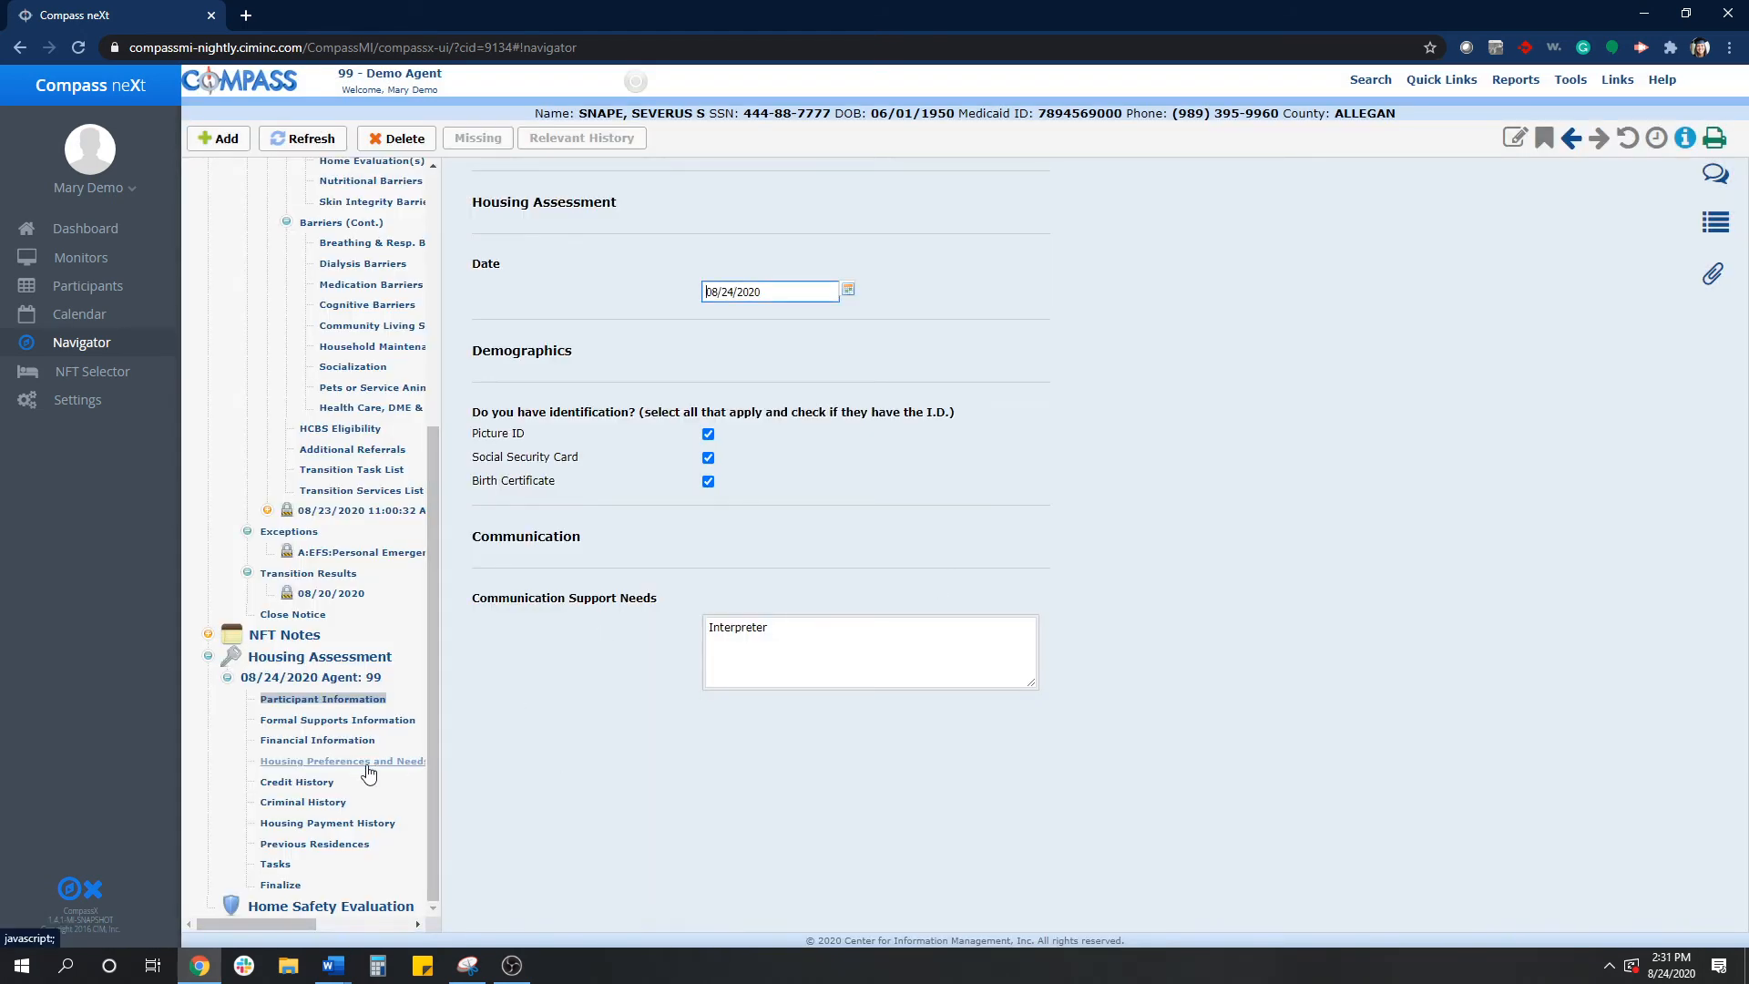
pyautogui.click(281, 885)
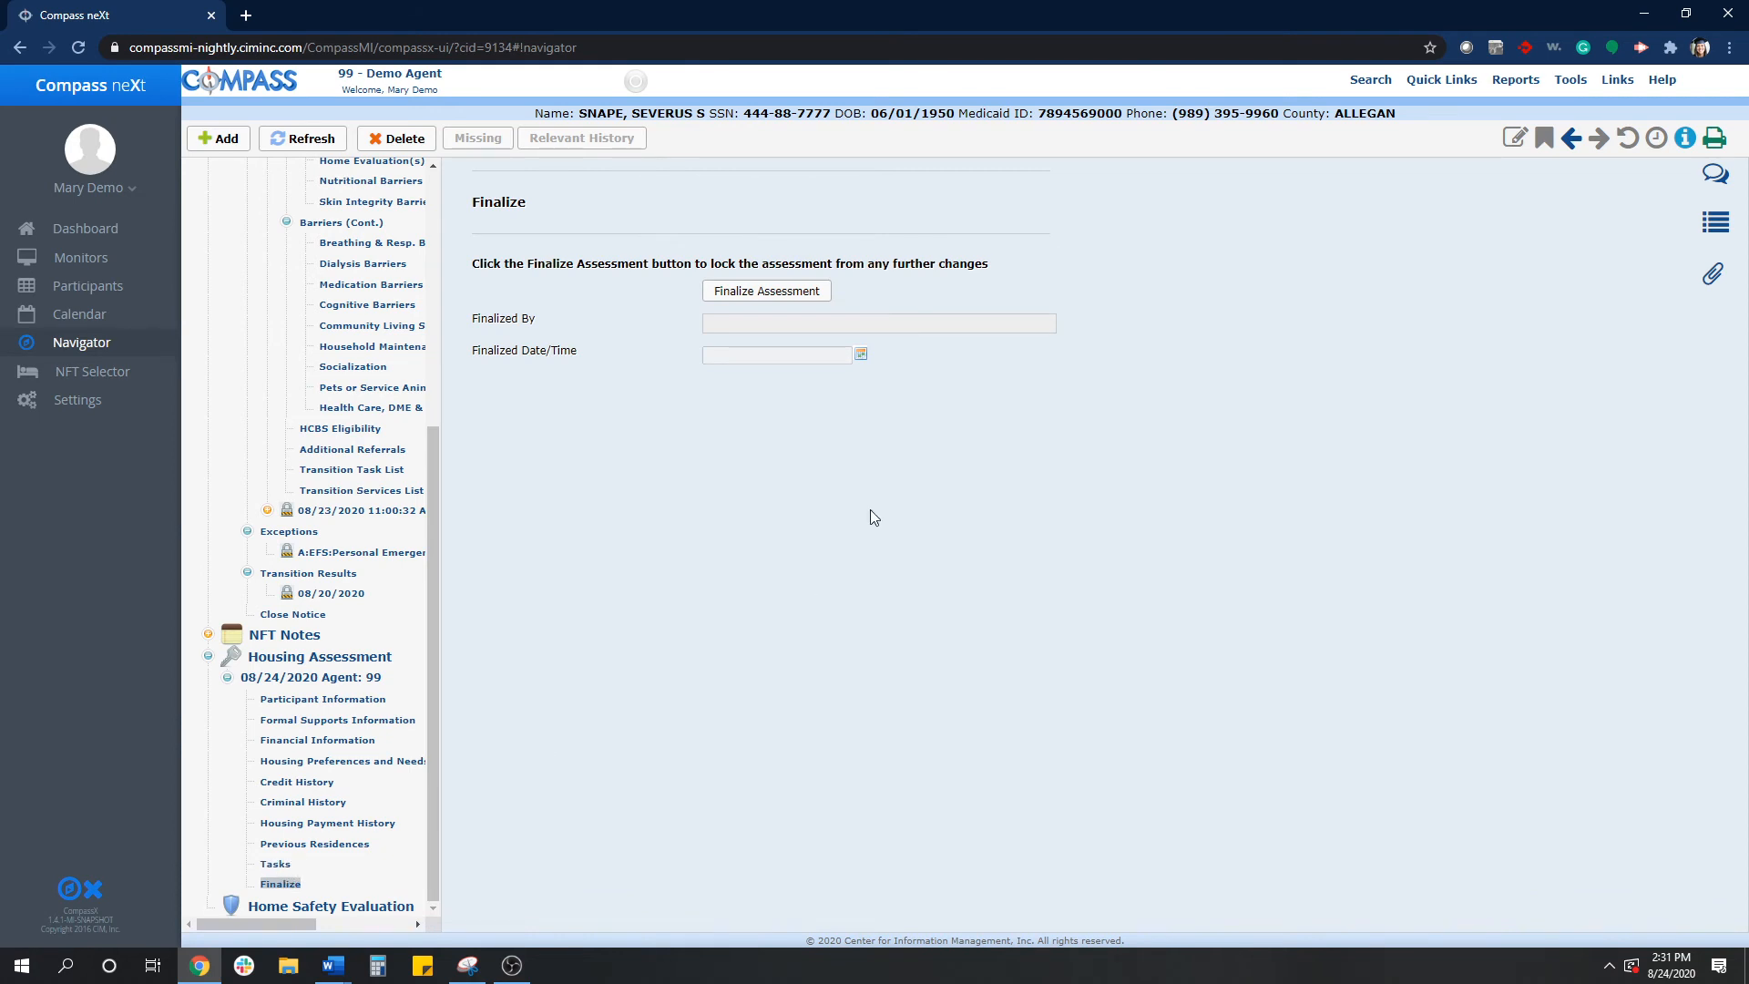
pyautogui.click(763, 296)
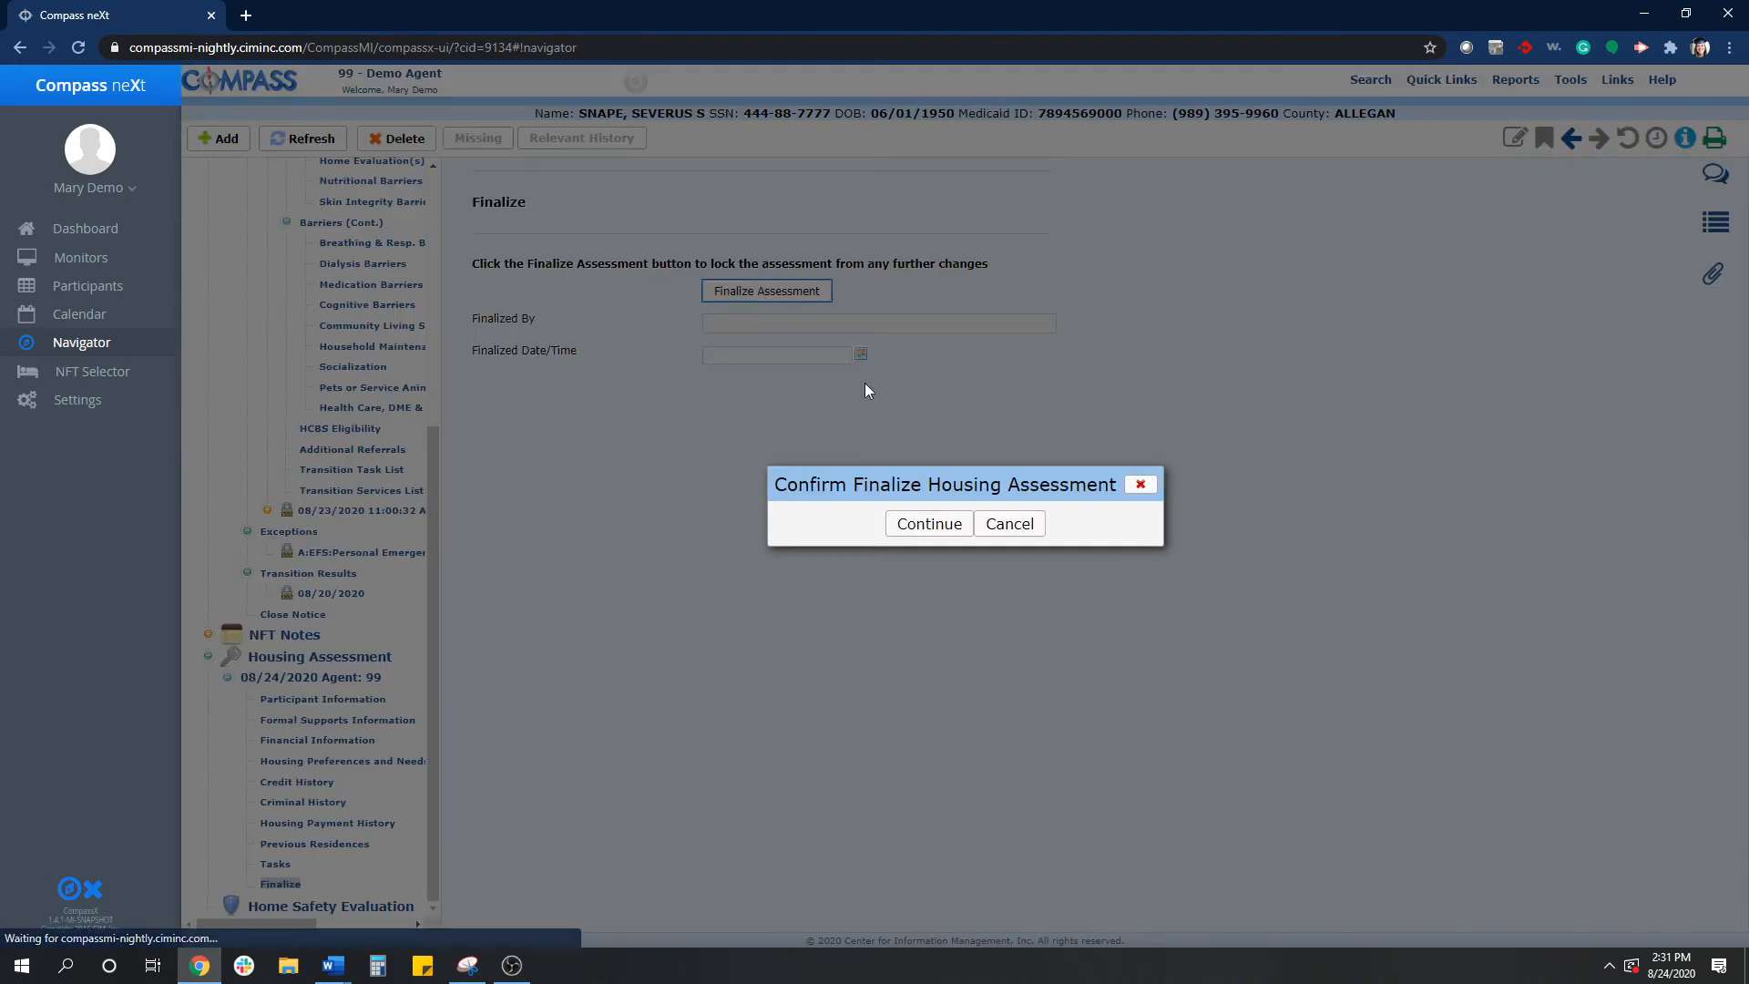
pyautogui.click(939, 532)
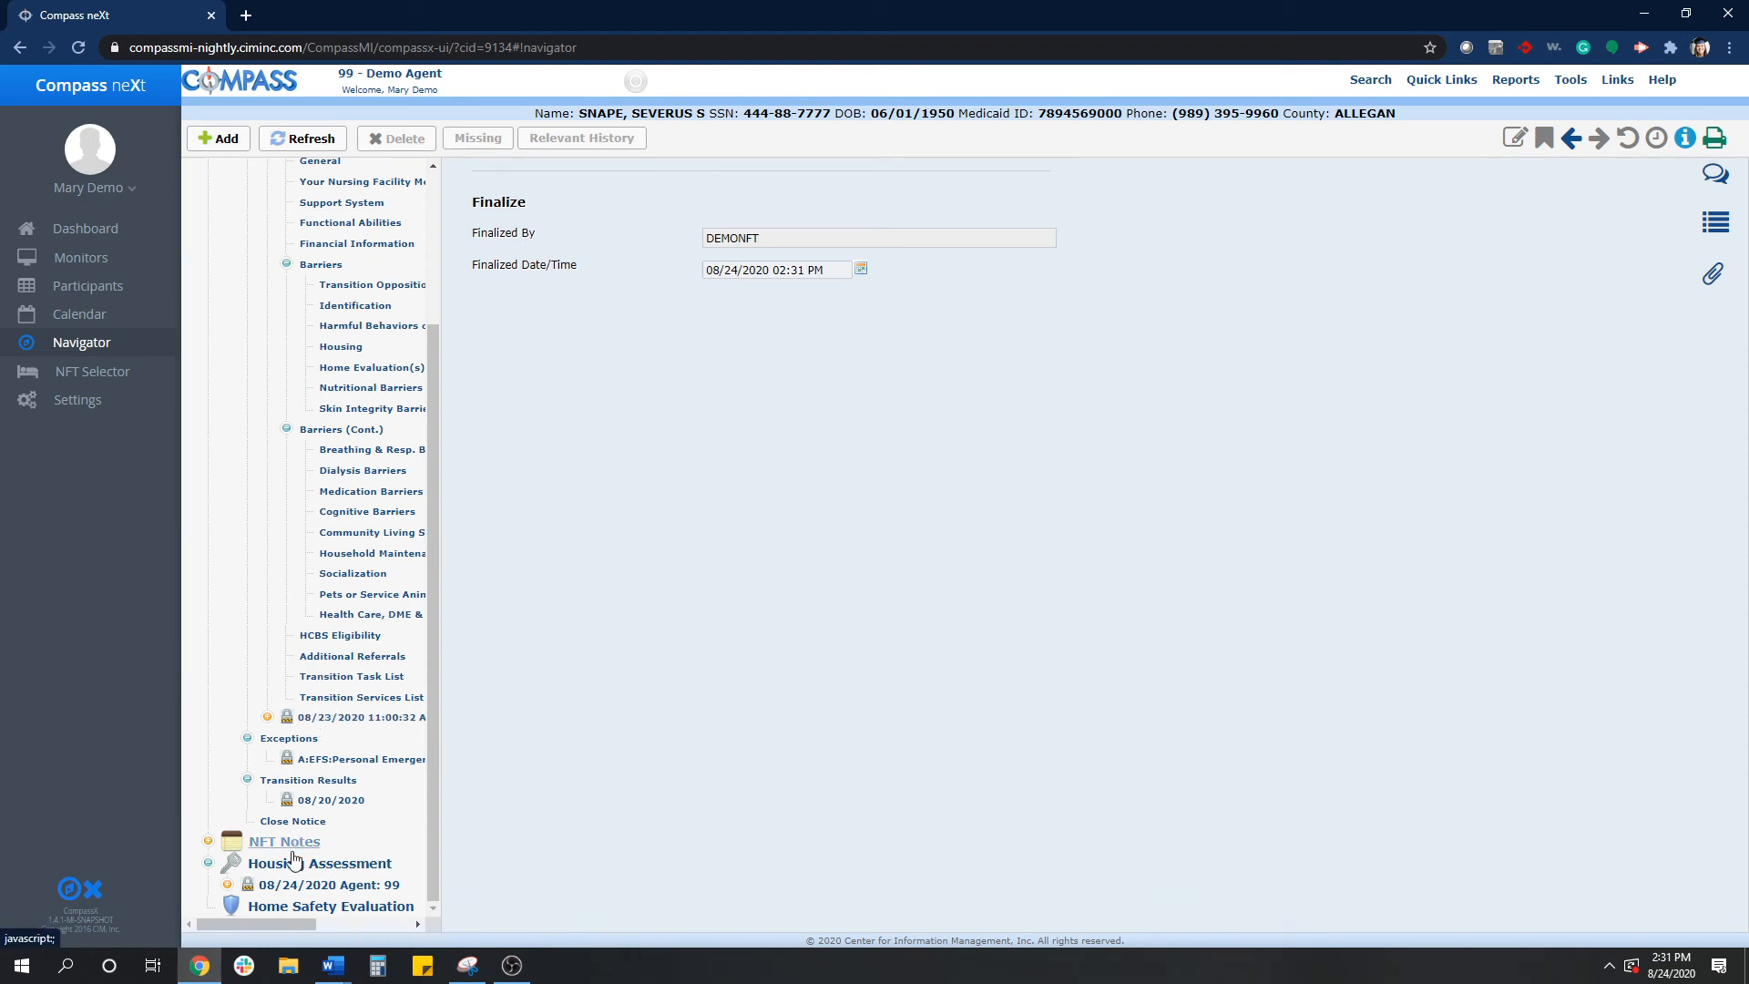
# - Browse the finalized assessment's sections in the case file navigator
pyautogui.click(274, 888)
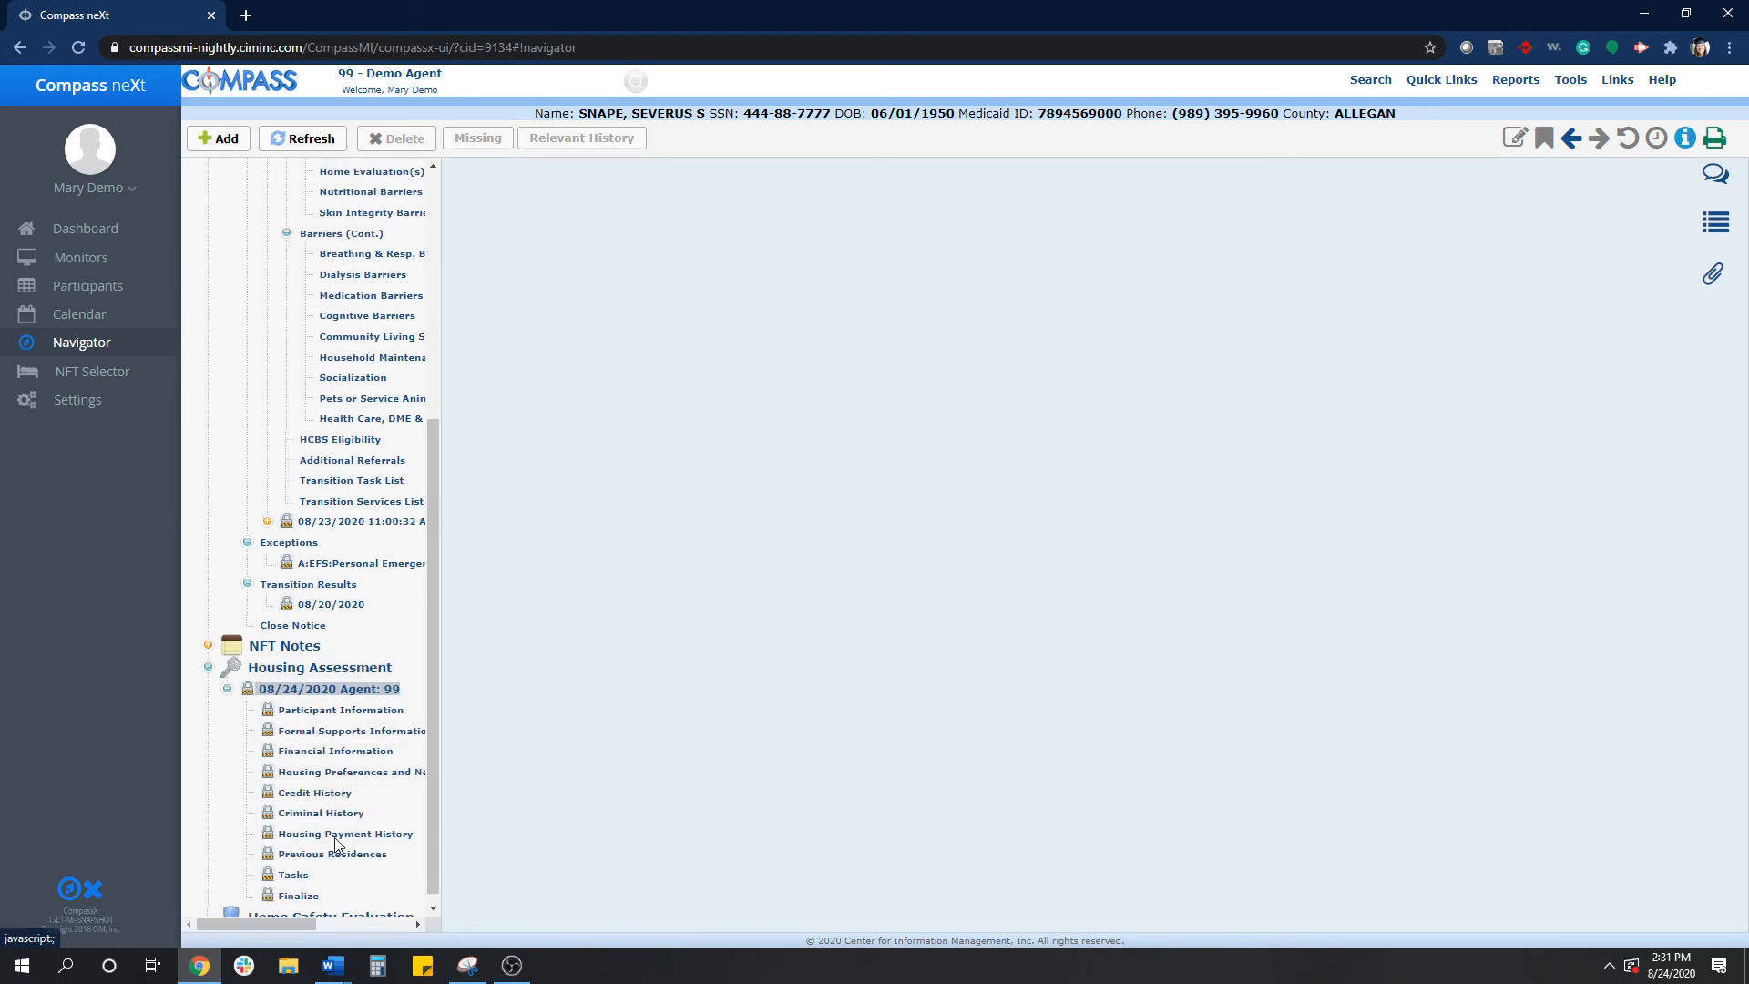
pyautogui.scroll(-2, 310, 820)
pyautogui.click(337, 767)
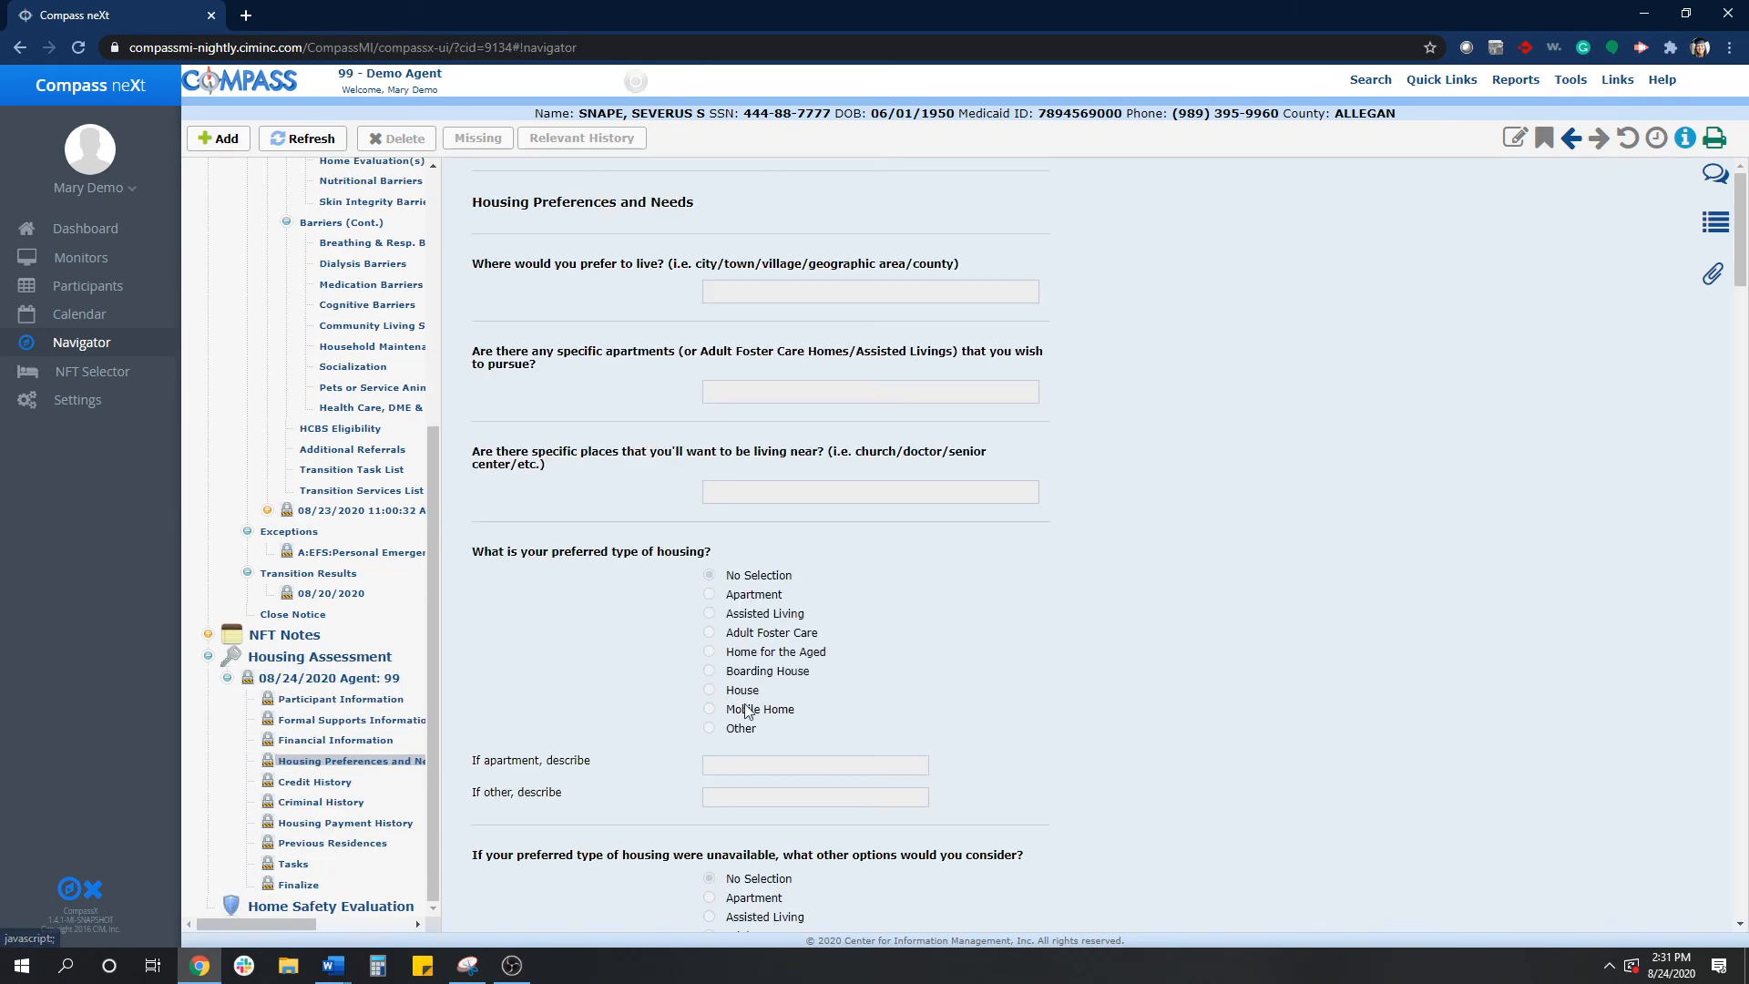
pyautogui.scroll(-2, 841, 392)
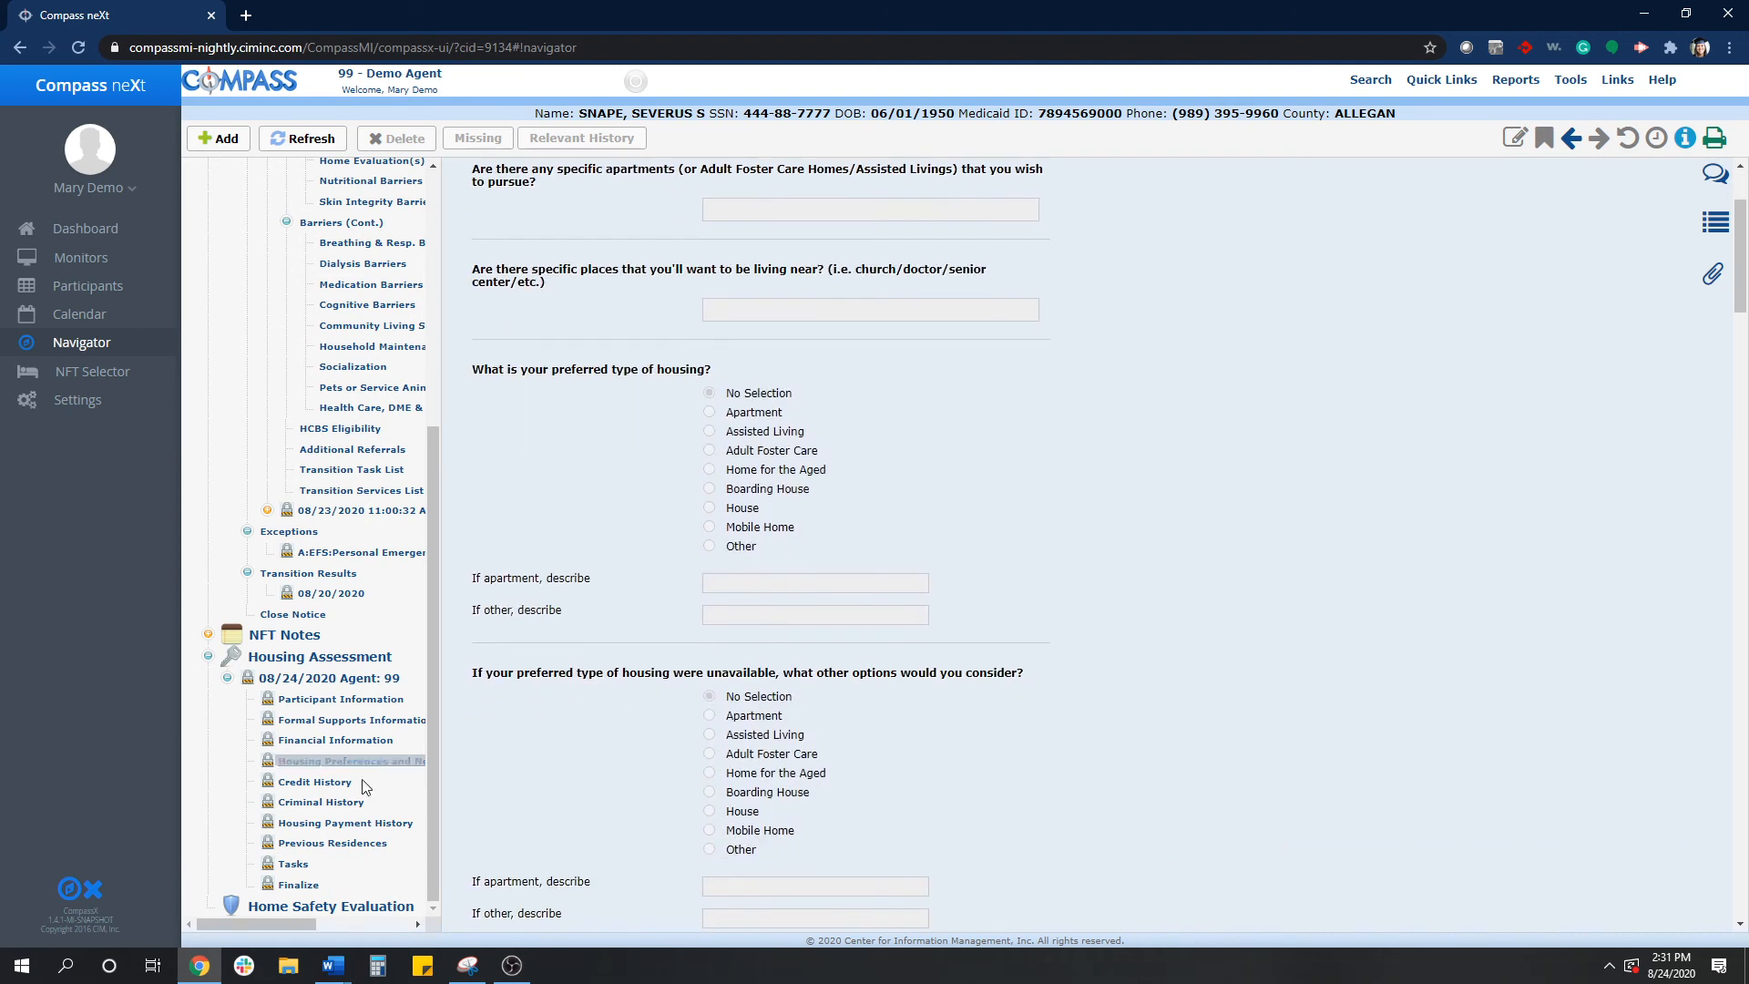
pyautogui.click(289, 885)
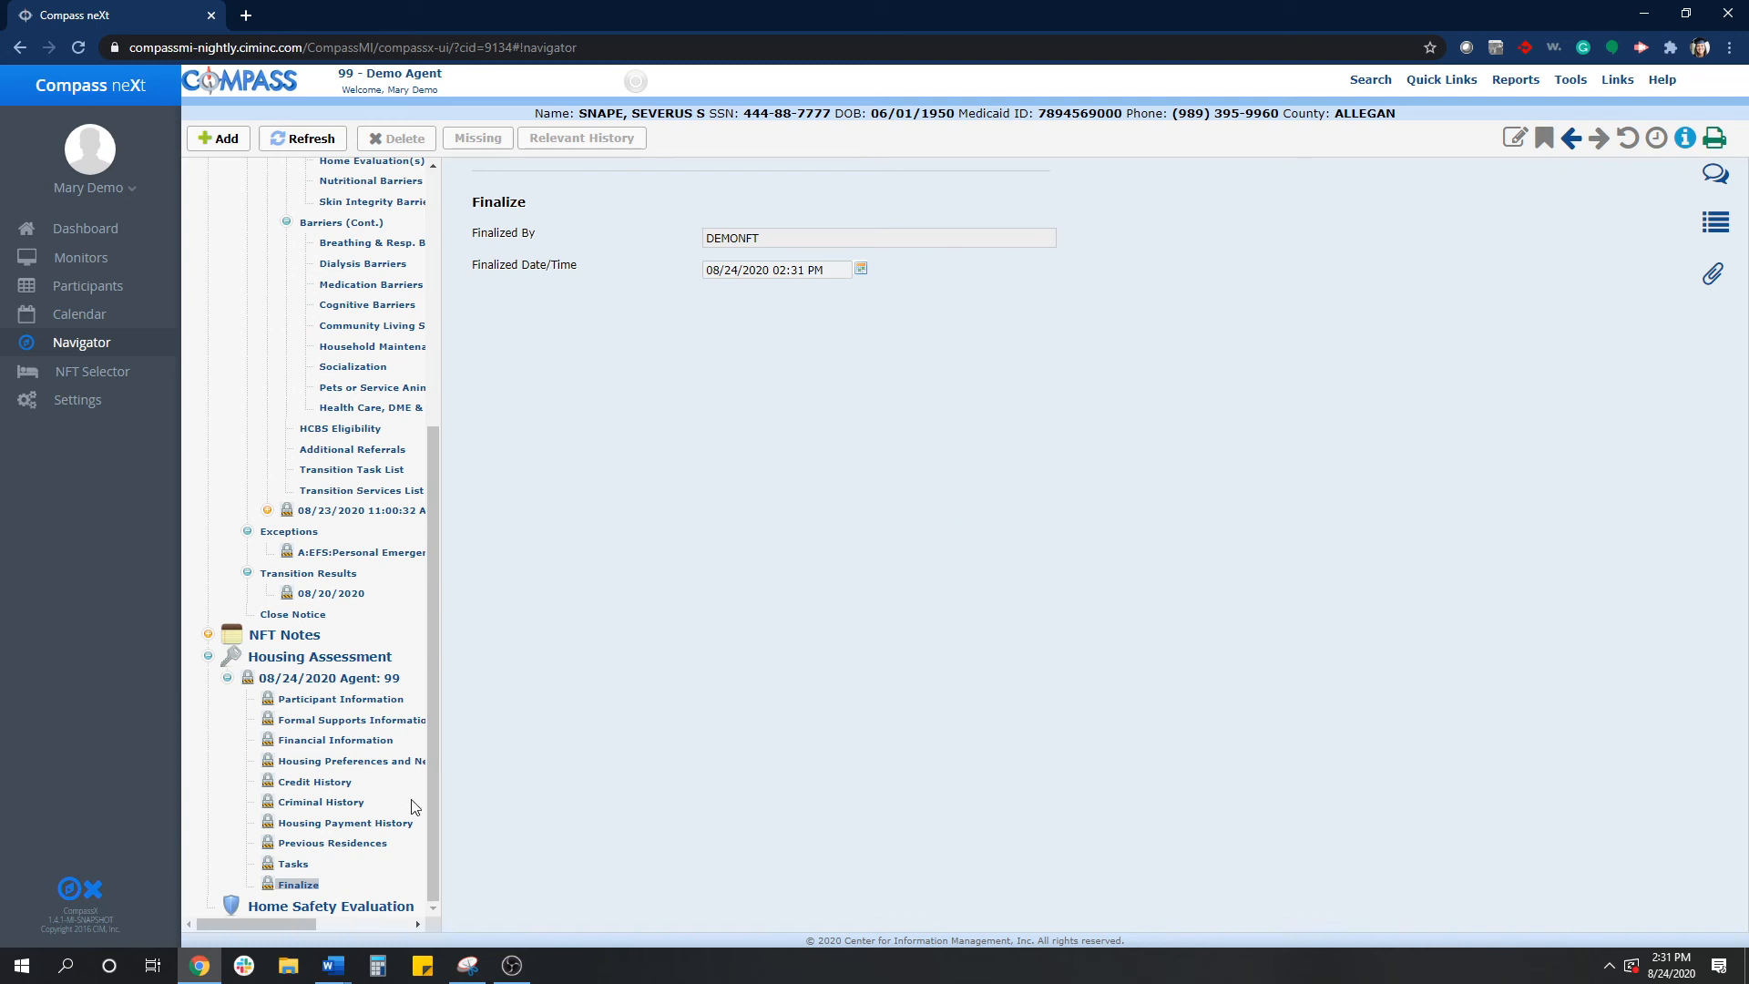
pyautogui.click(321, 681)
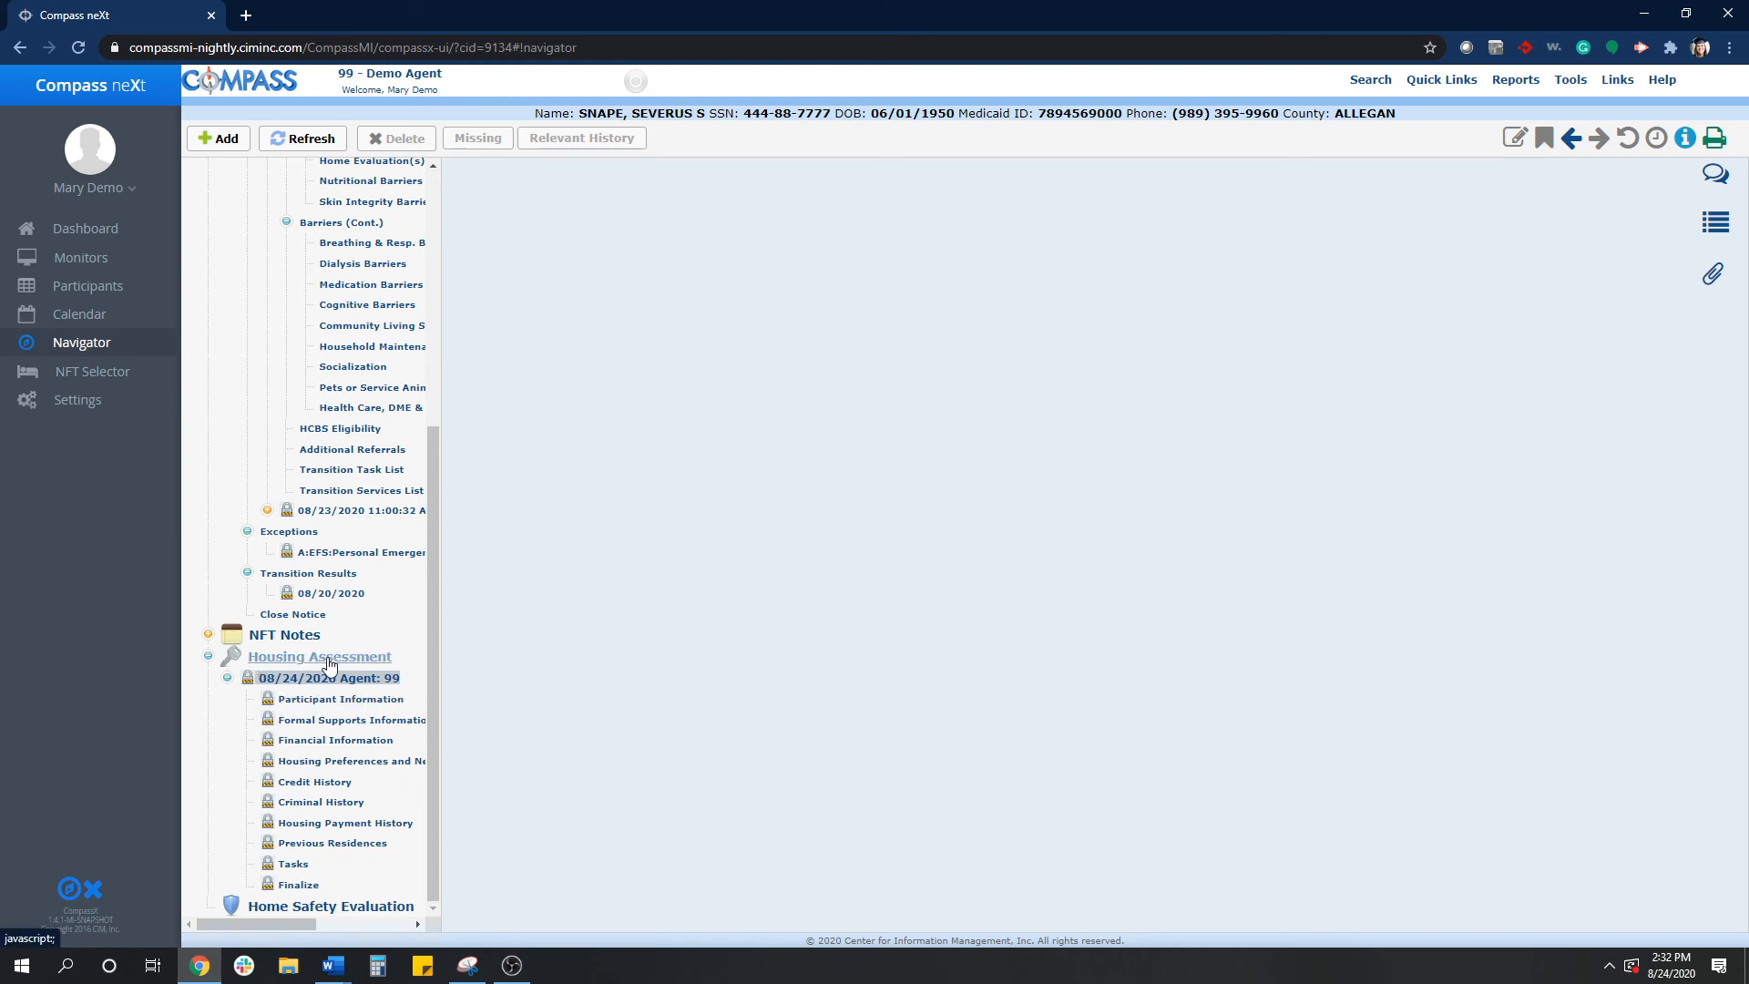
pyautogui.scroll(3, 319, 665)
pyautogui.scroll(1, 432, 451)
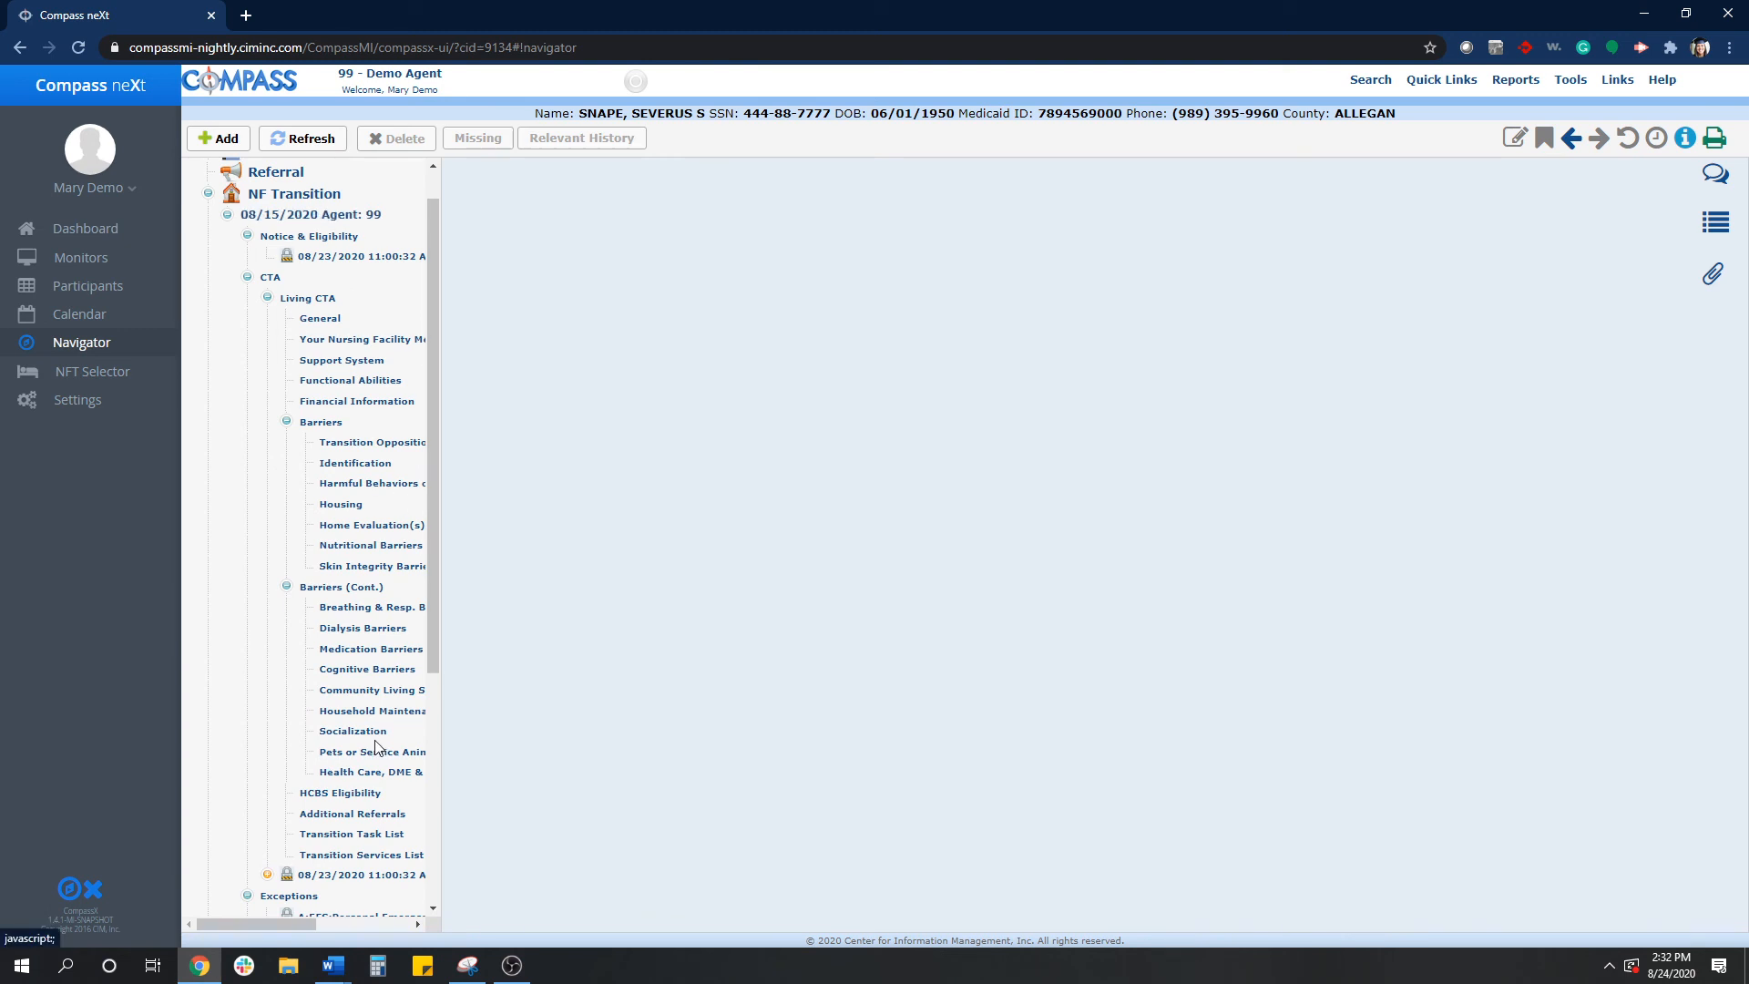
pyautogui.scroll(-1, 386, 829)
pyautogui.scroll(-3, 386, 826)
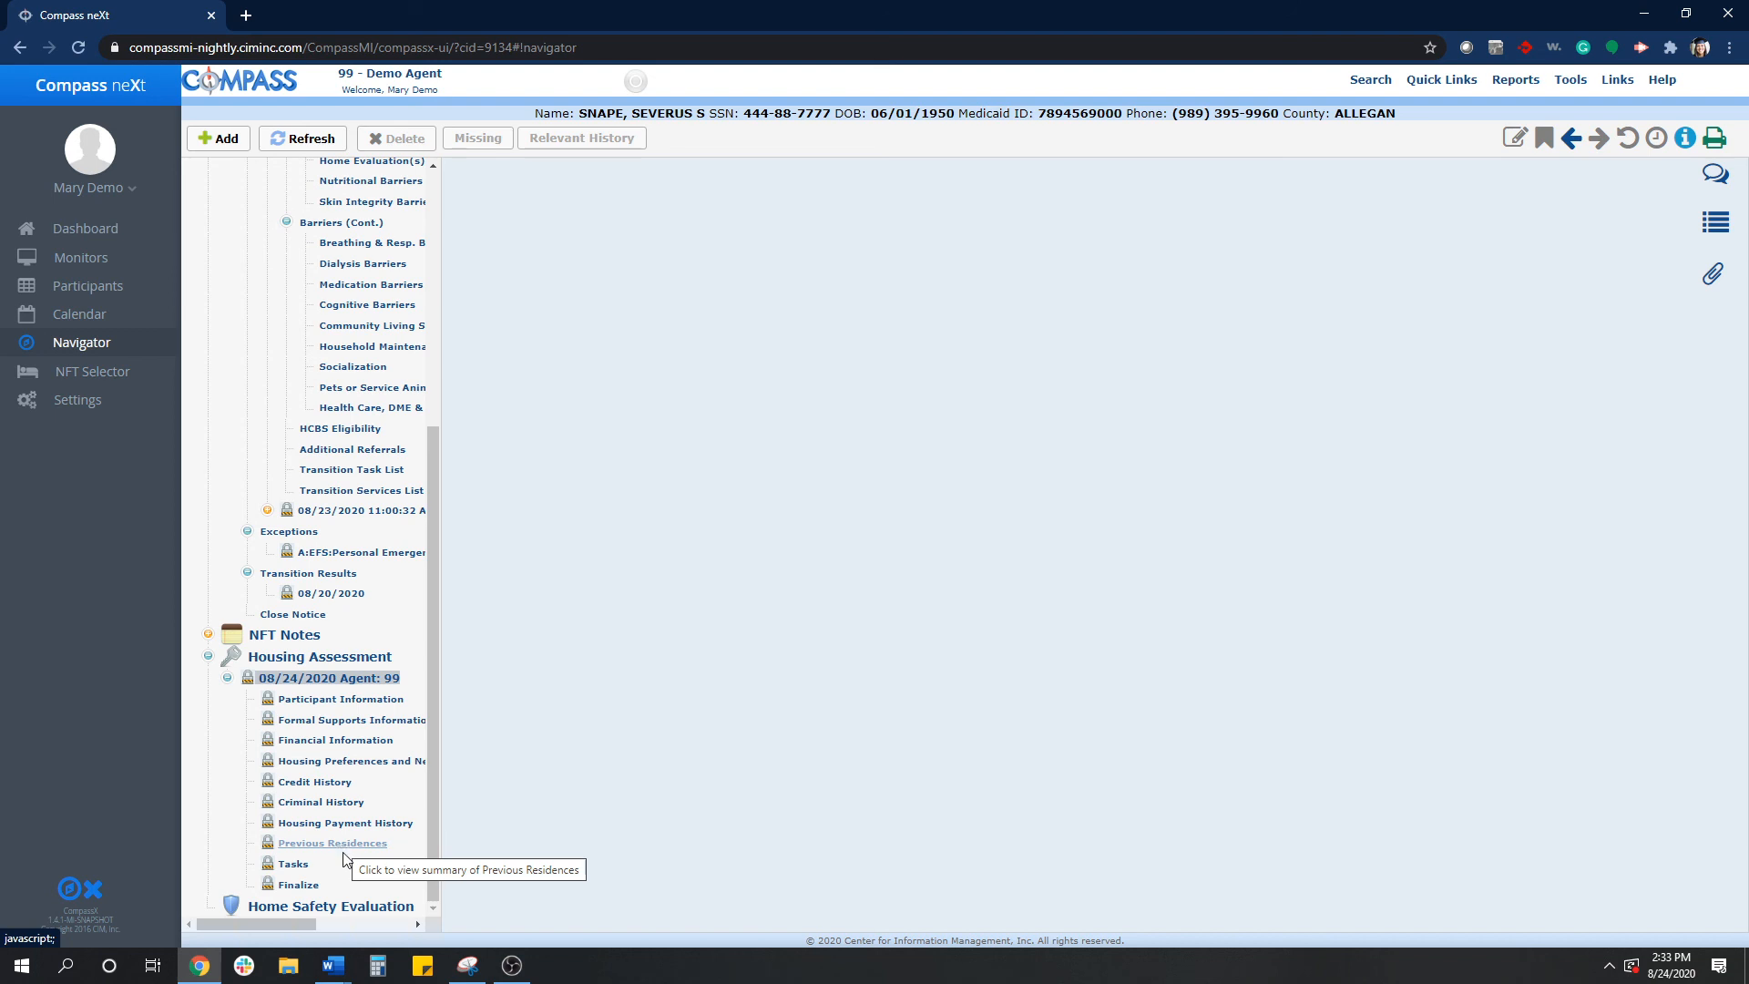
pyautogui.scroll(5, 368, 829)
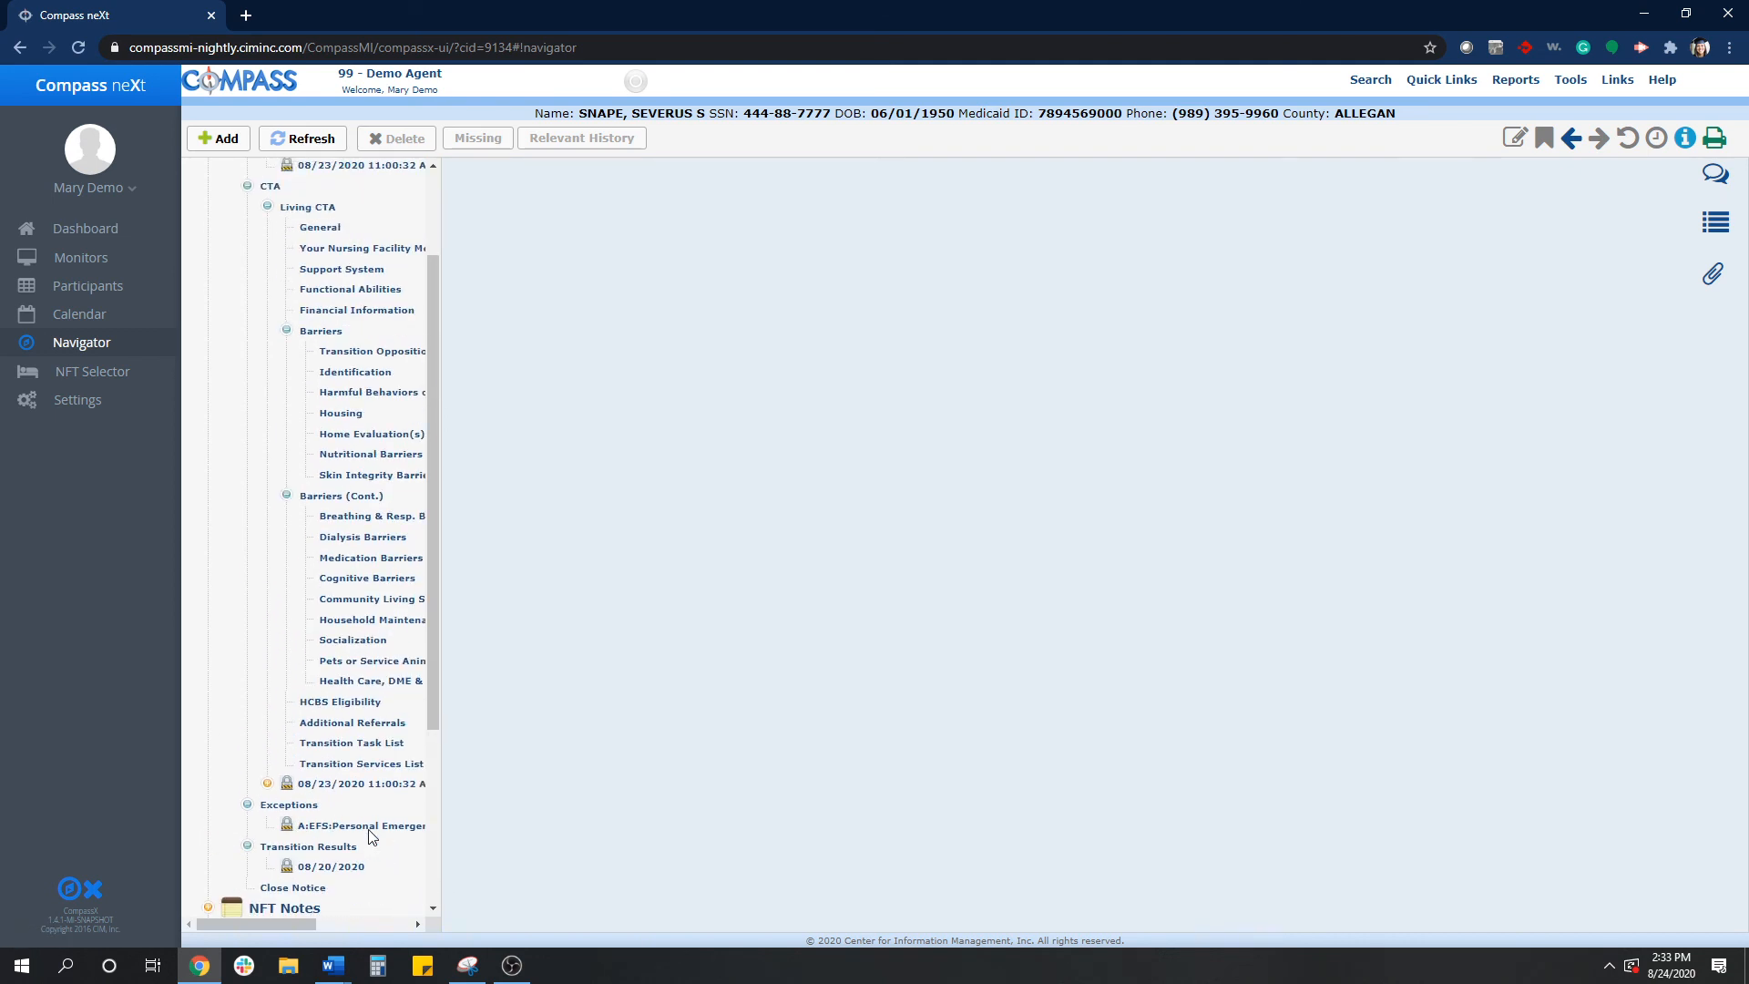
pyautogui.scroll(-5, 371, 685)
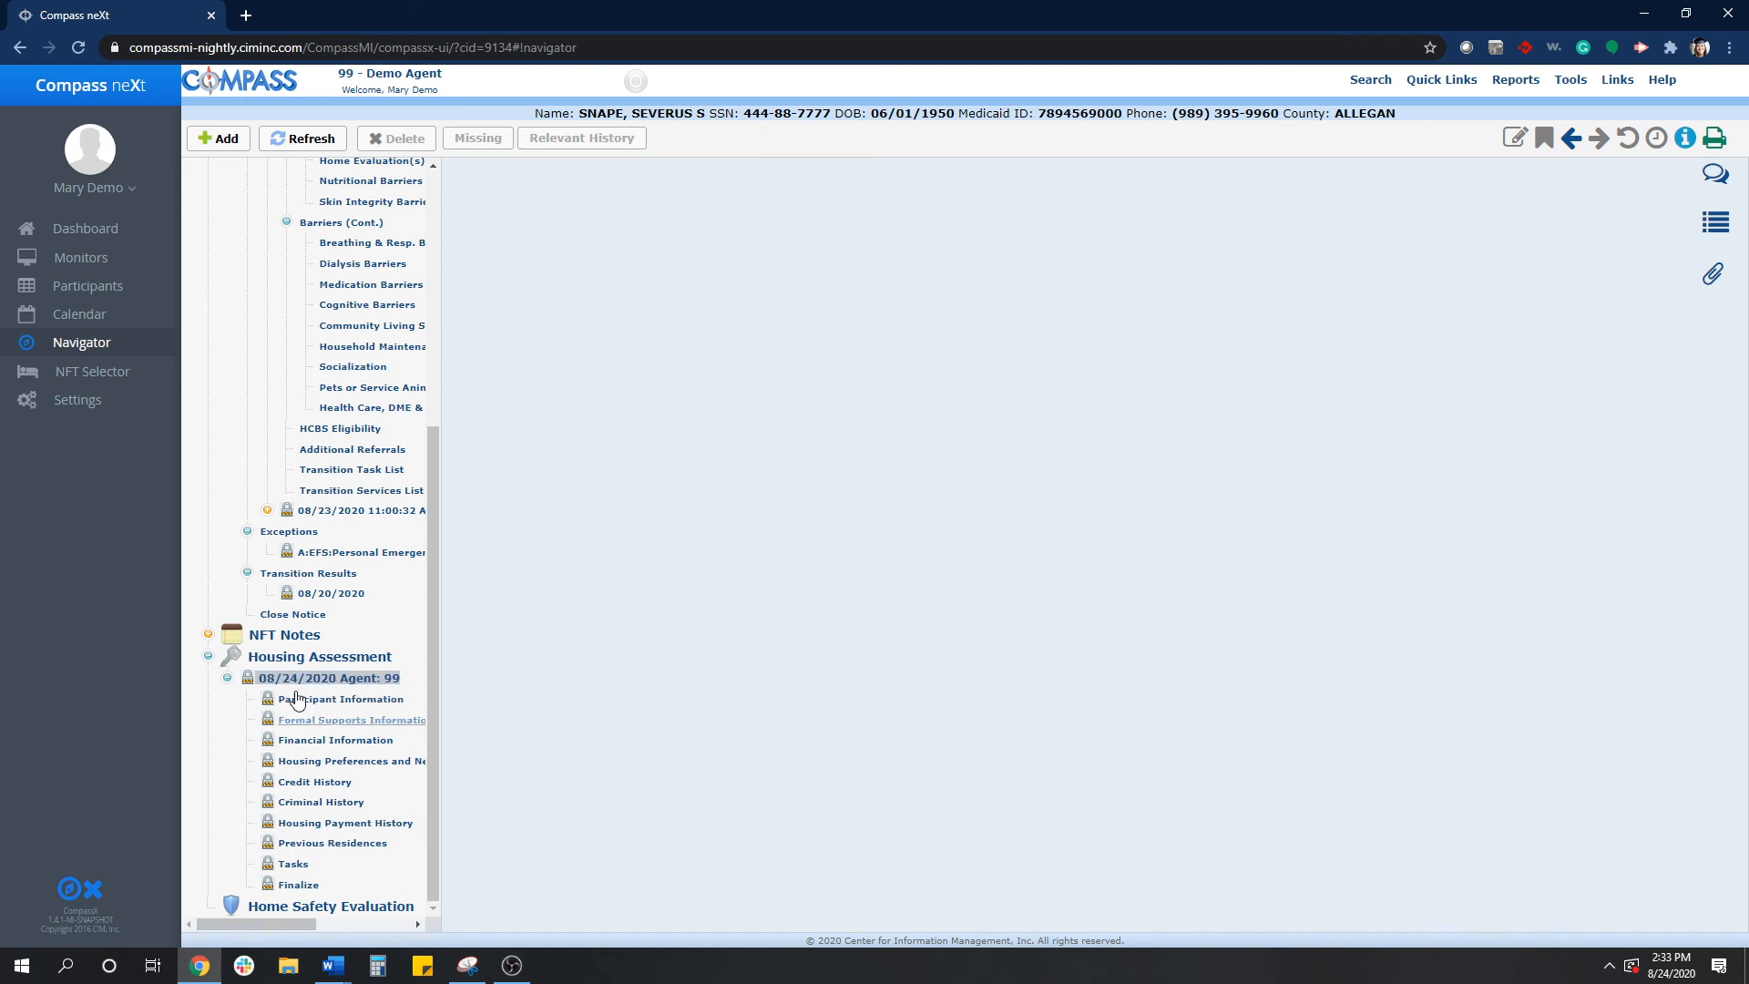
# - Generate the Housing Assessment Report as a PDF
pyautogui.click(1518, 82)
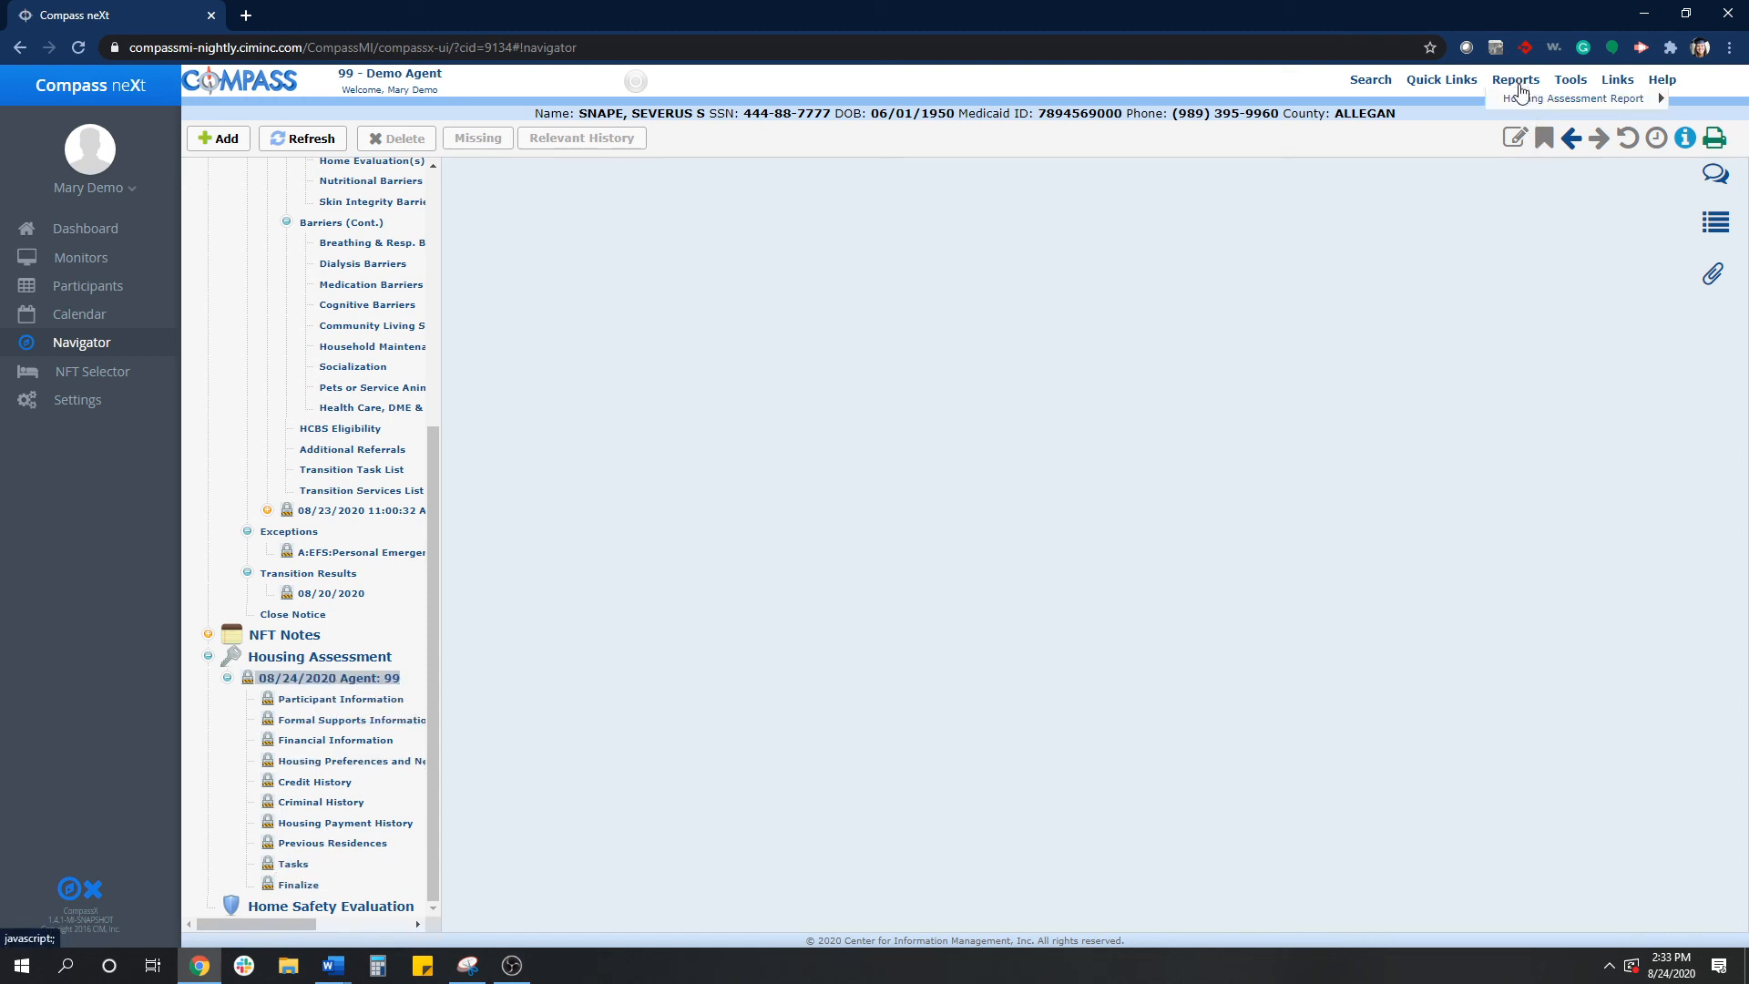
pyautogui.moveTo(1535, 105)
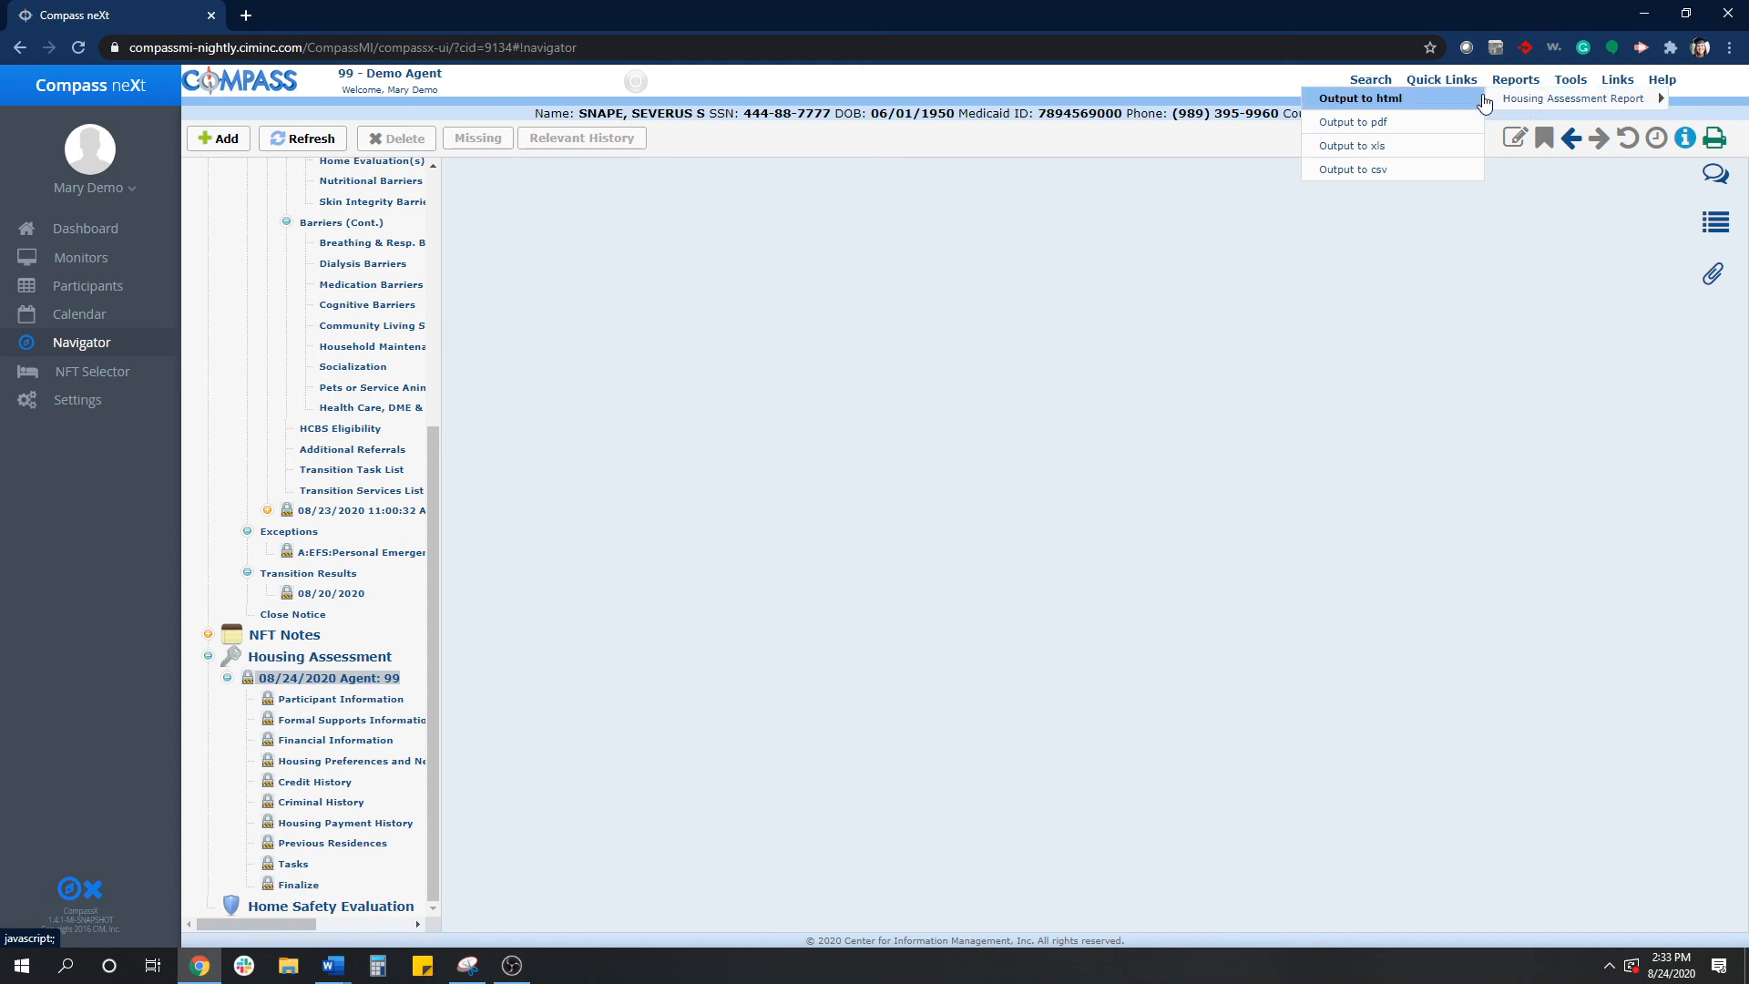
pyautogui.click(1426, 129)
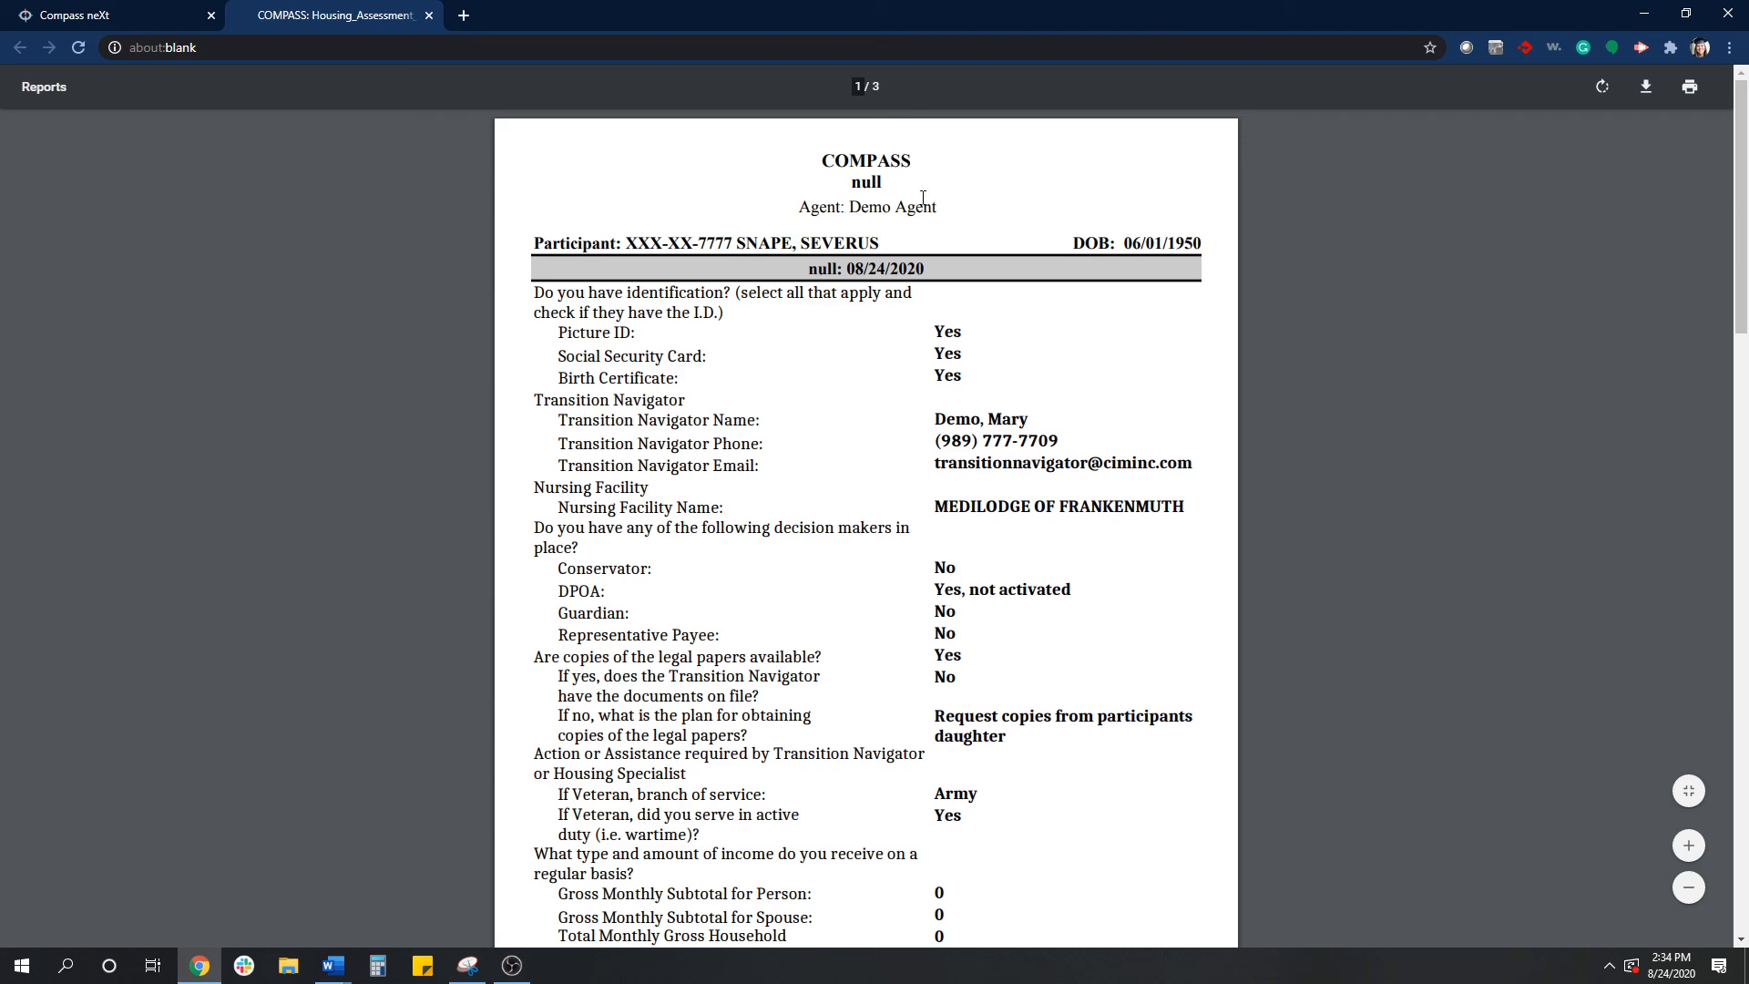
# - Scroll through the generated Housing Assessment Report PDF to review its answers, finalization details and signature page
pyautogui.scroll(-1, 979, 211)
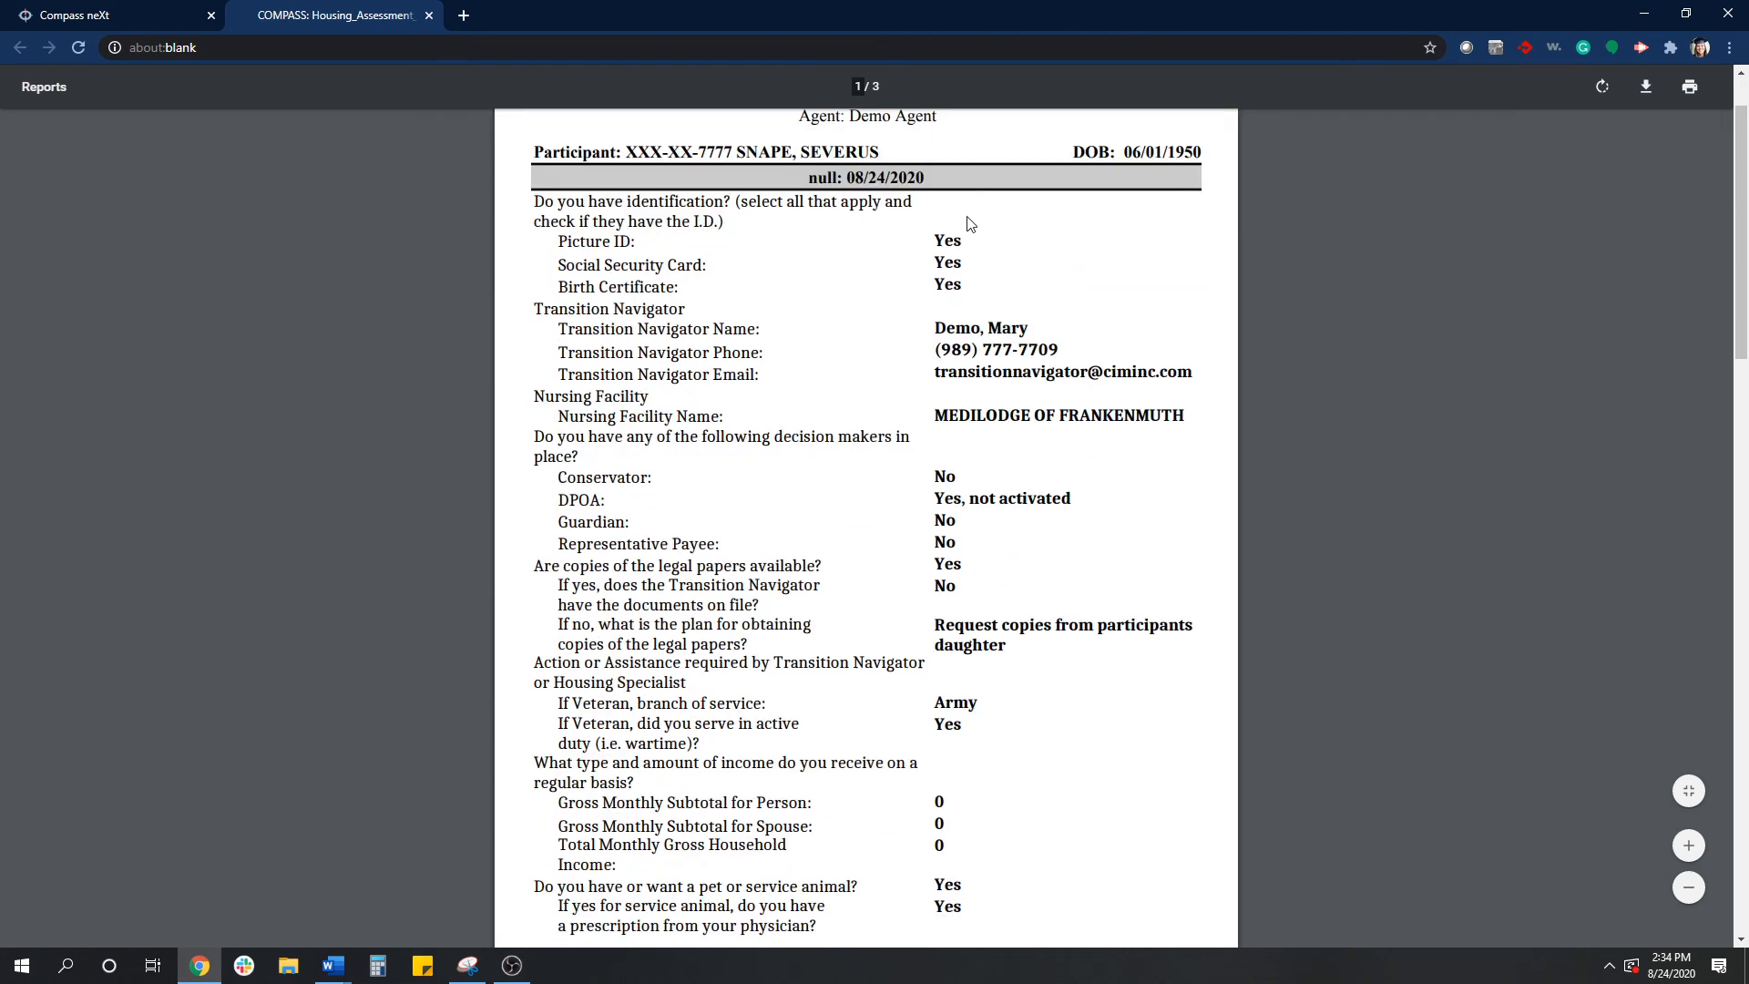
pyautogui.scroll(1, 850, 188)
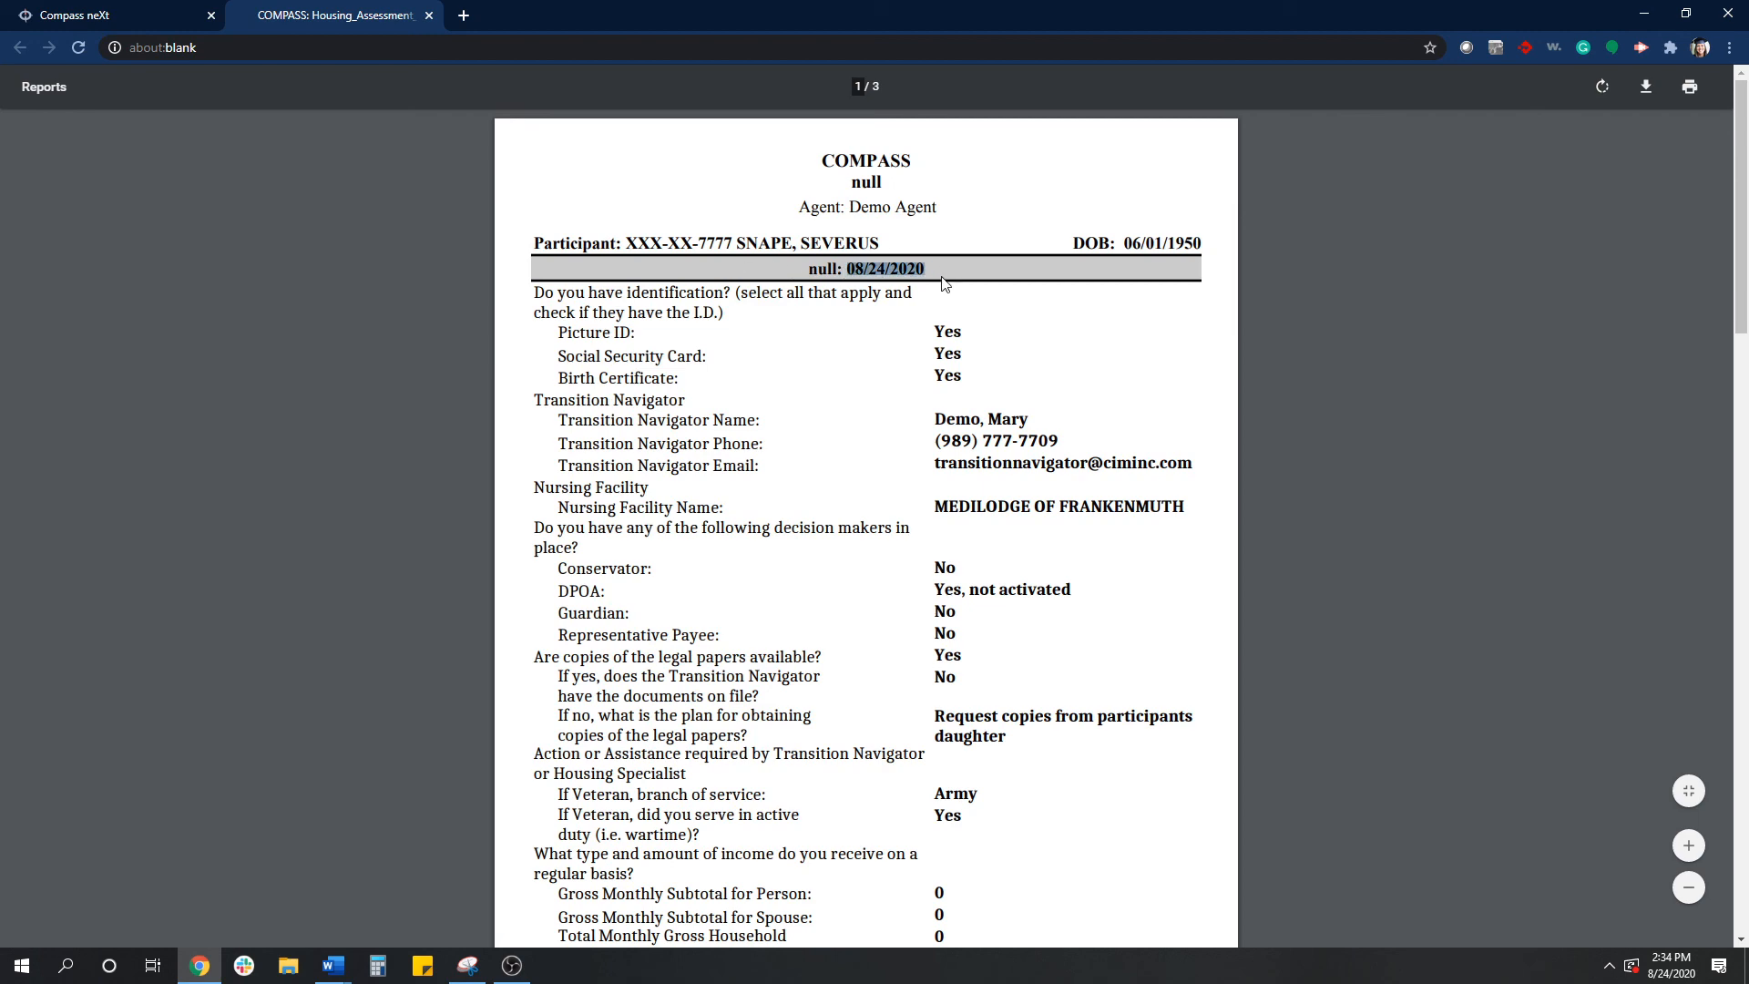
pyautogui.scroll(-4, 1105, 331)
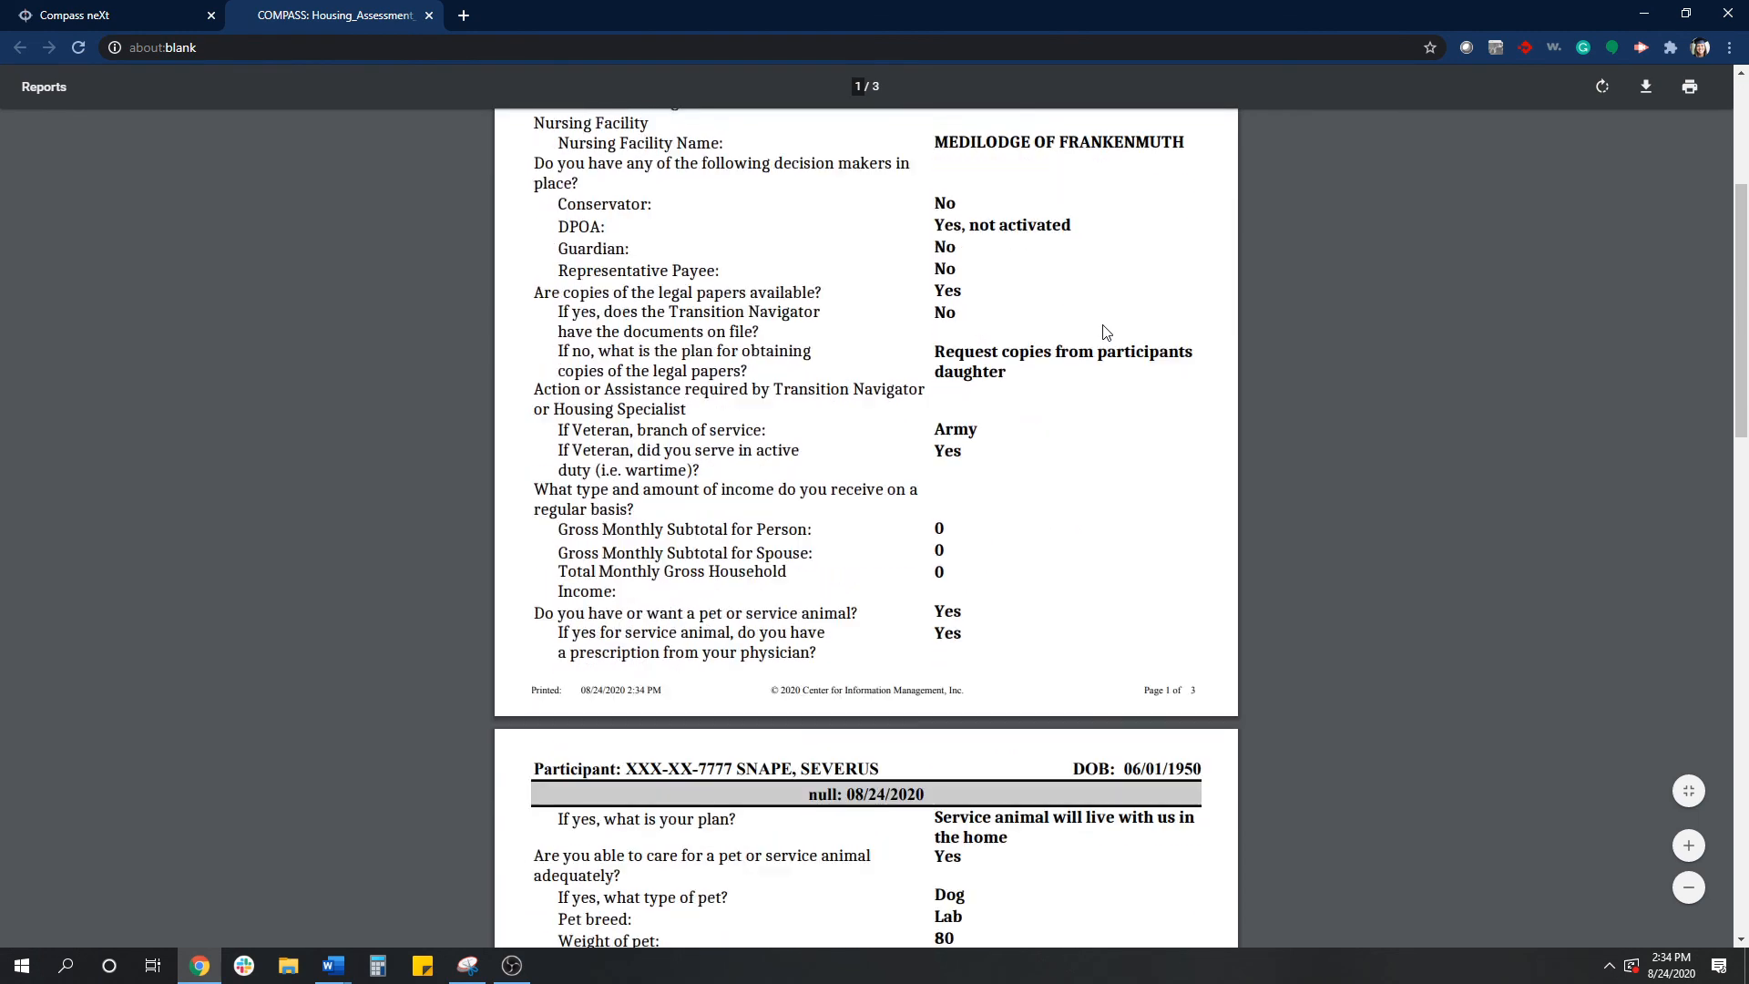
pyautogui.scroll(-8, 1105, 331)
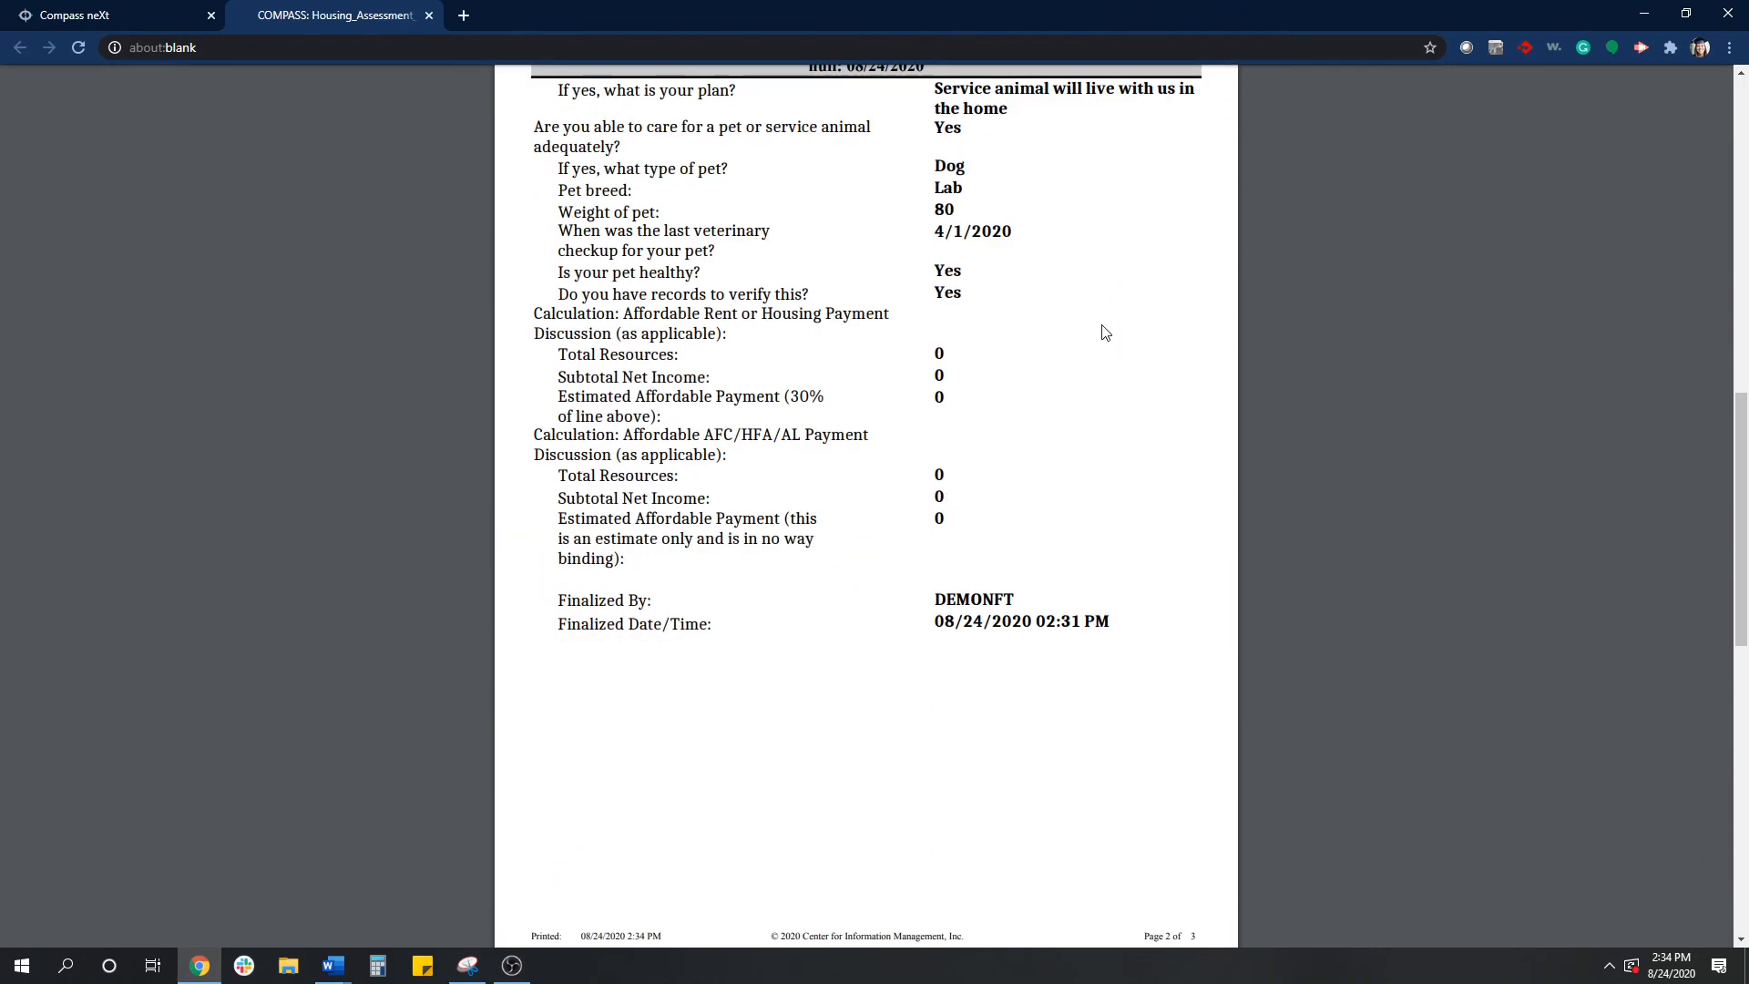
pyautogui.scroll(-4, 1105, 331)
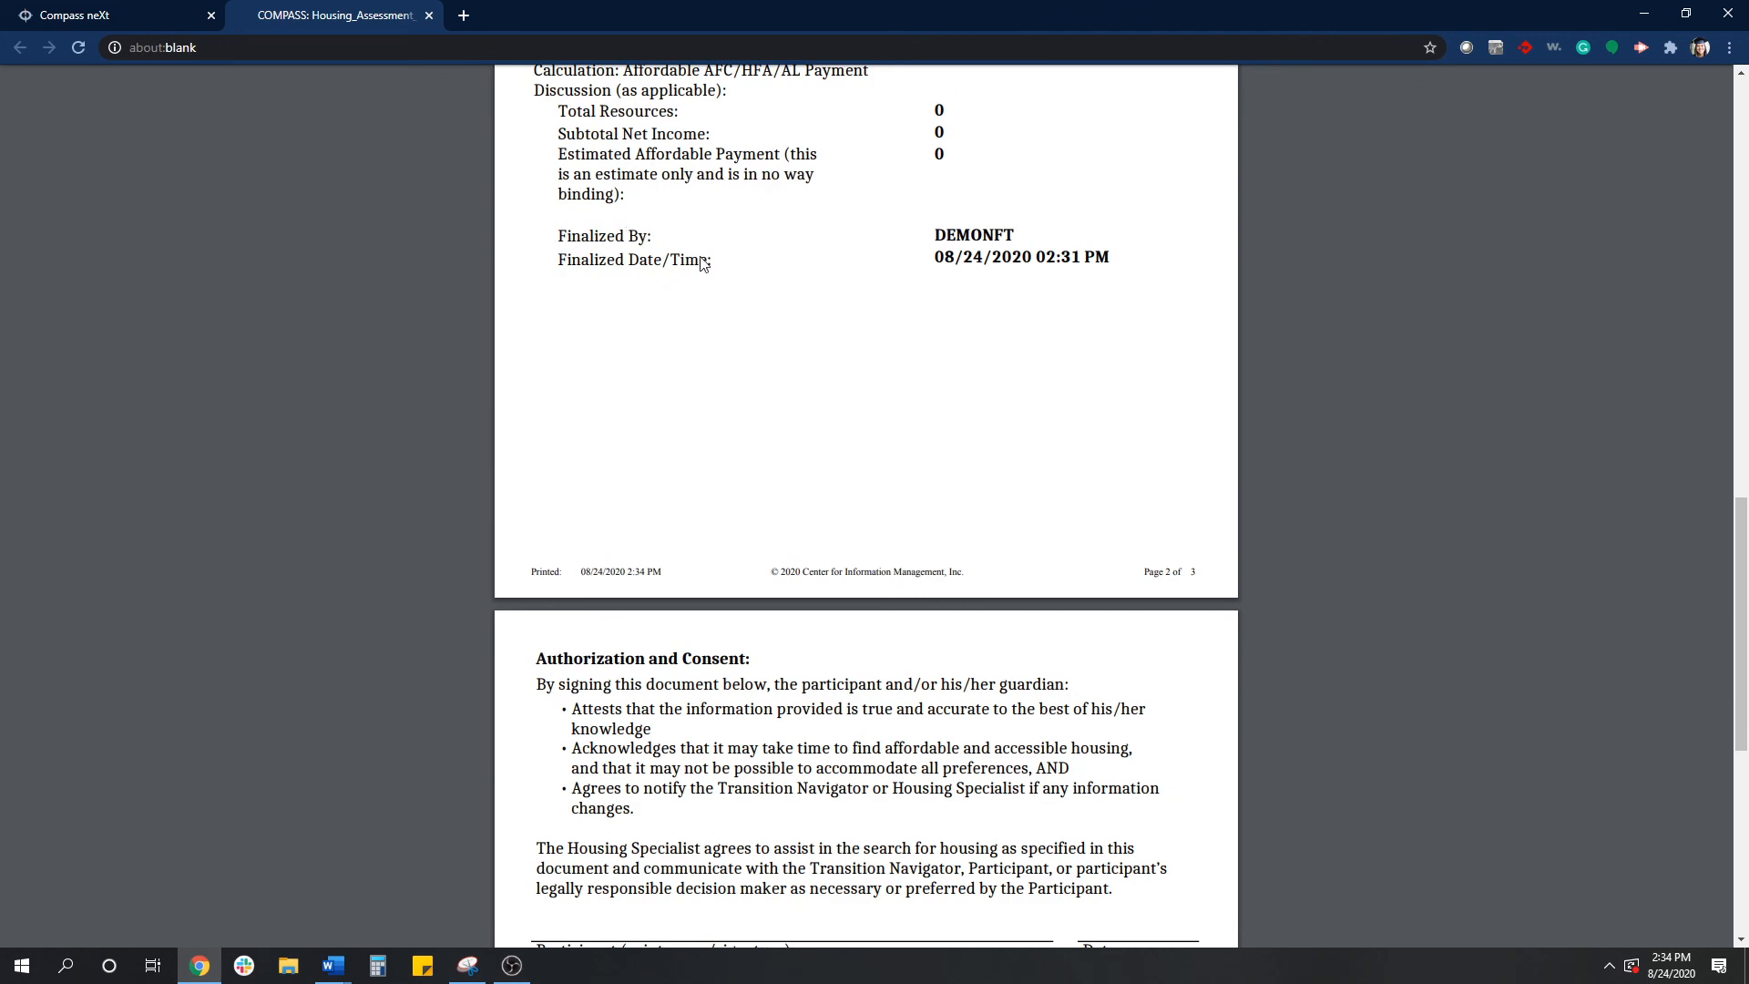
pyautogui.scroll(-5, 1028, 246)
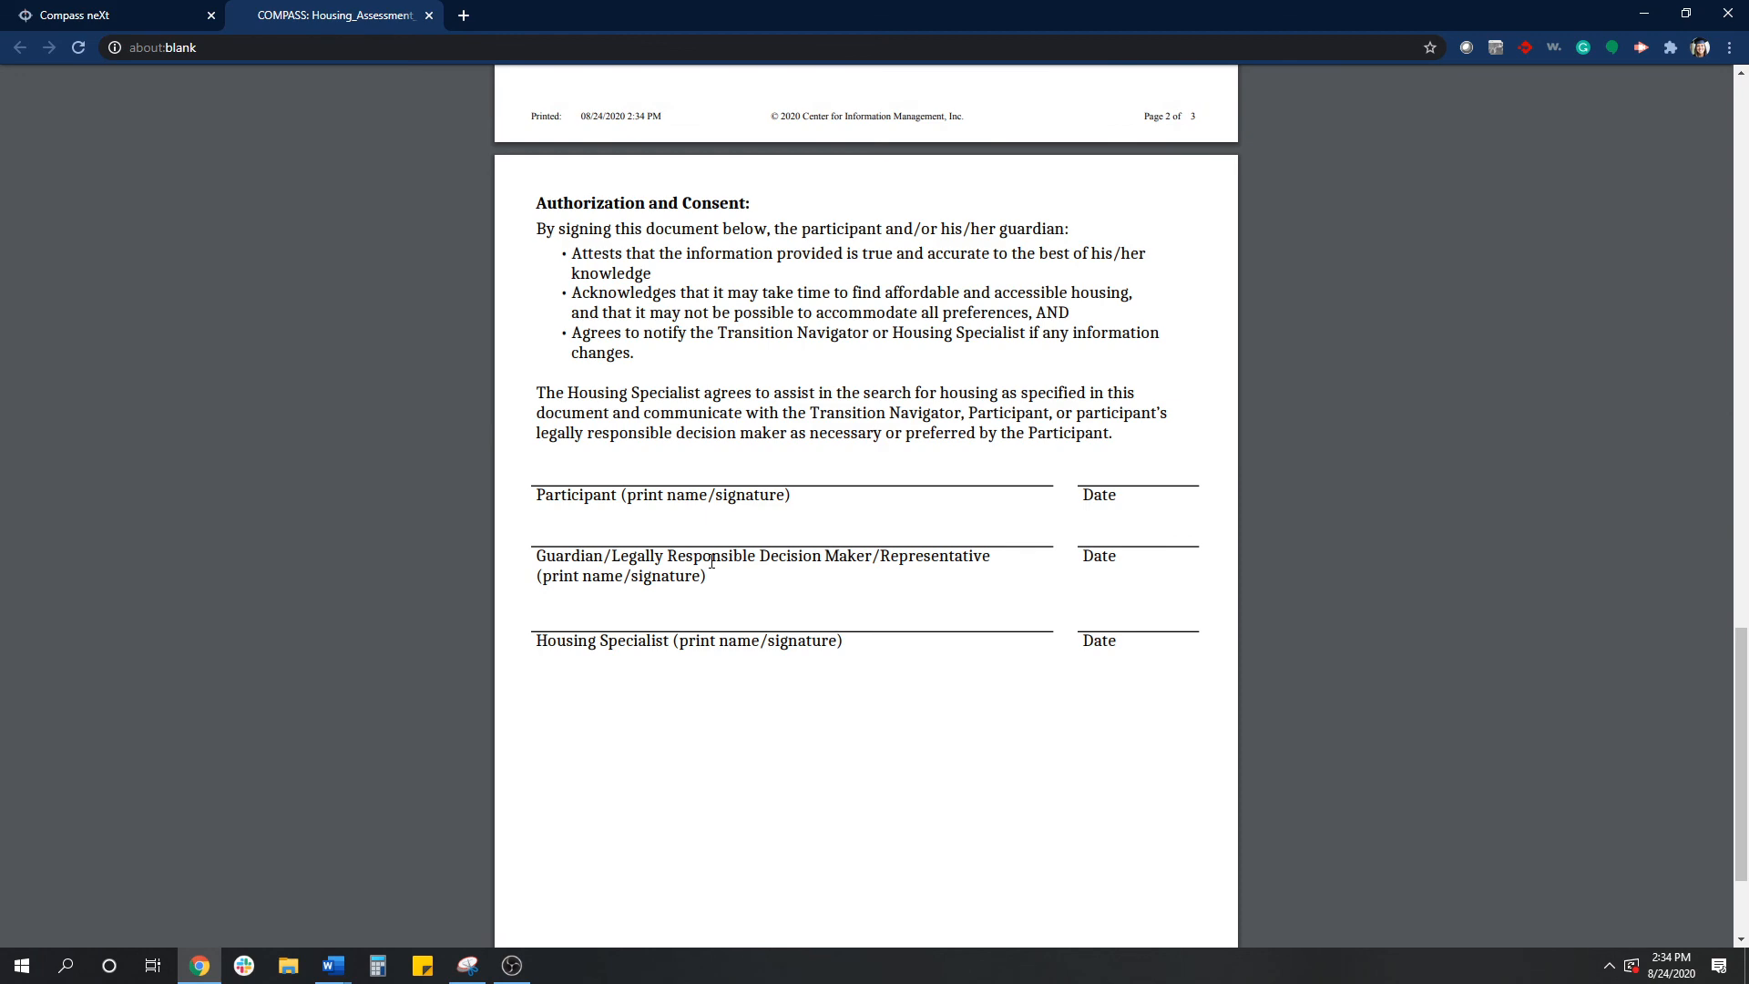
pyautogui.scroll(10, 1113, 567)
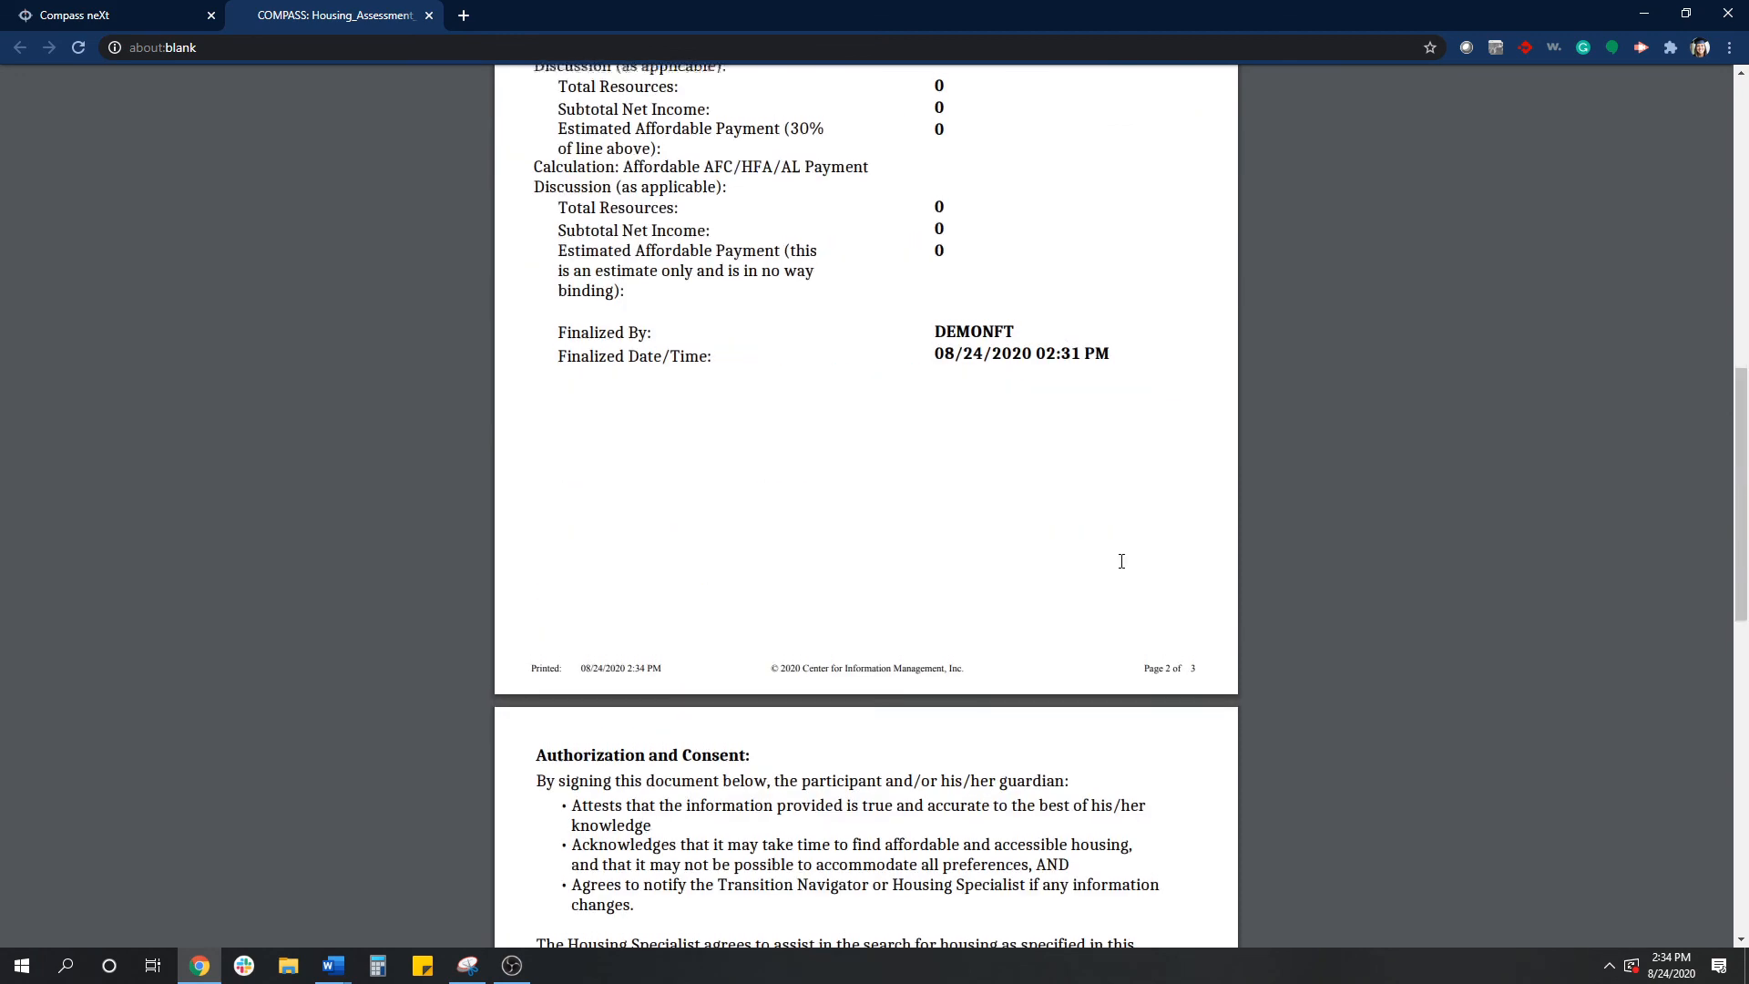
pyautogui.scroll(7, 1121, 561)
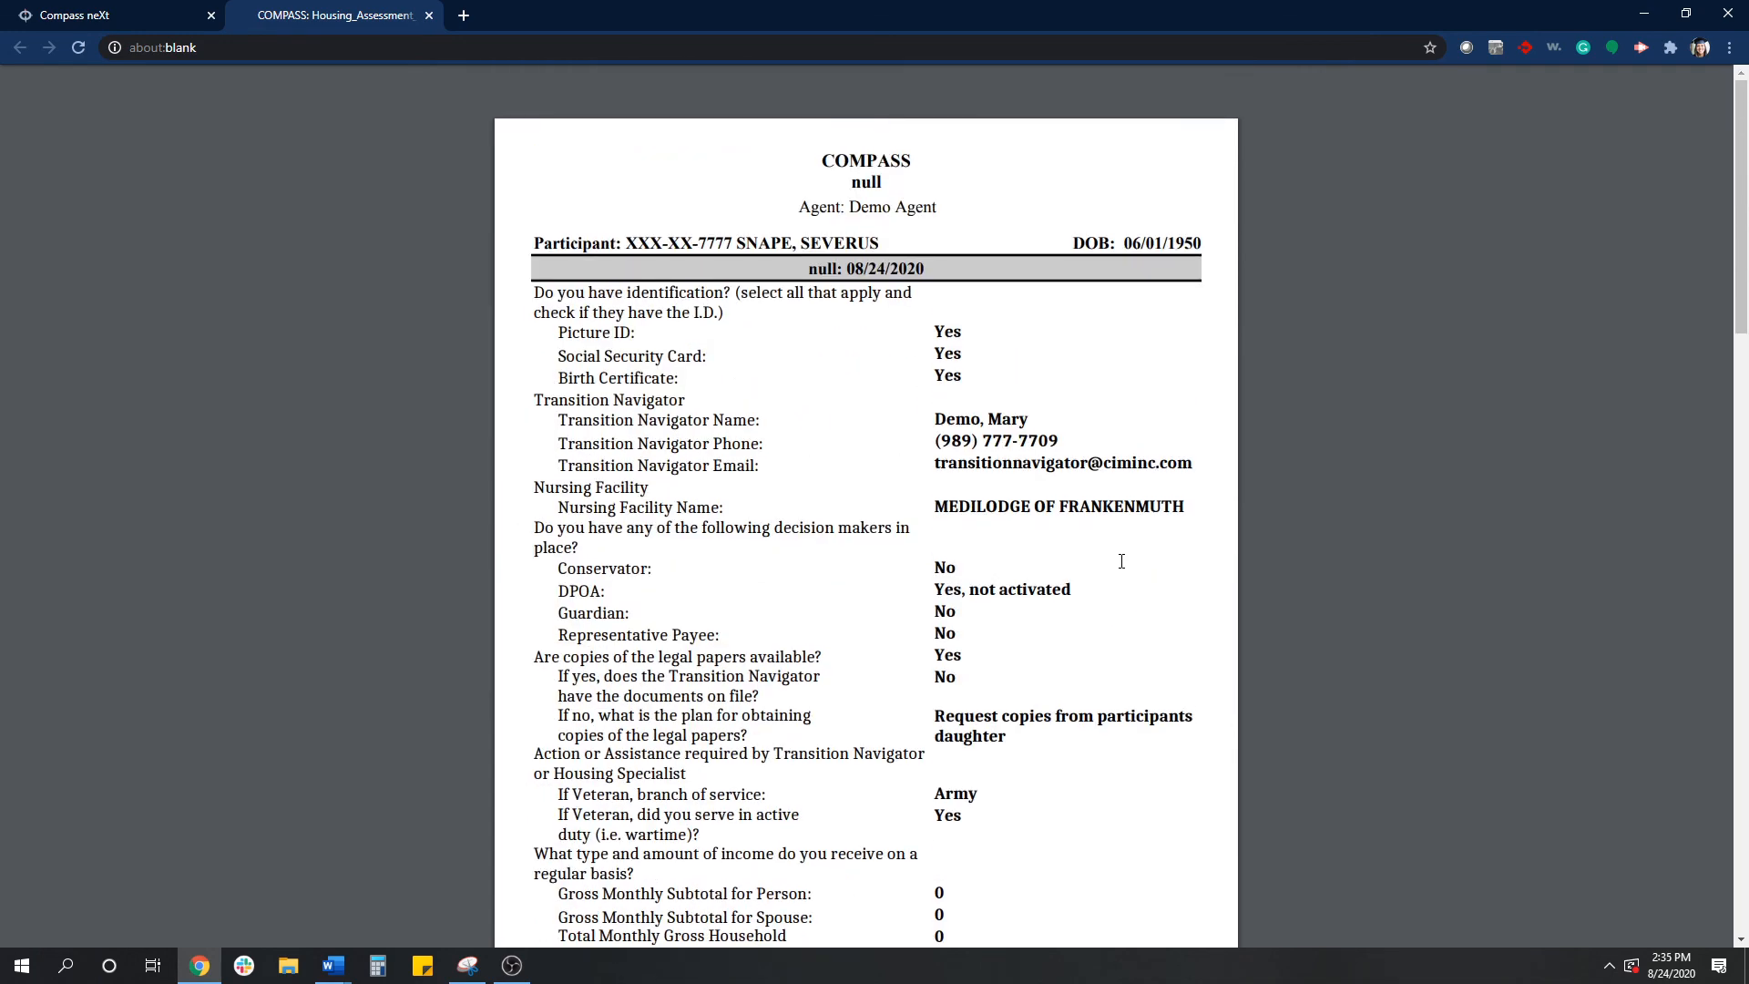
pyautogui.scroll(-5, 1121, 561)
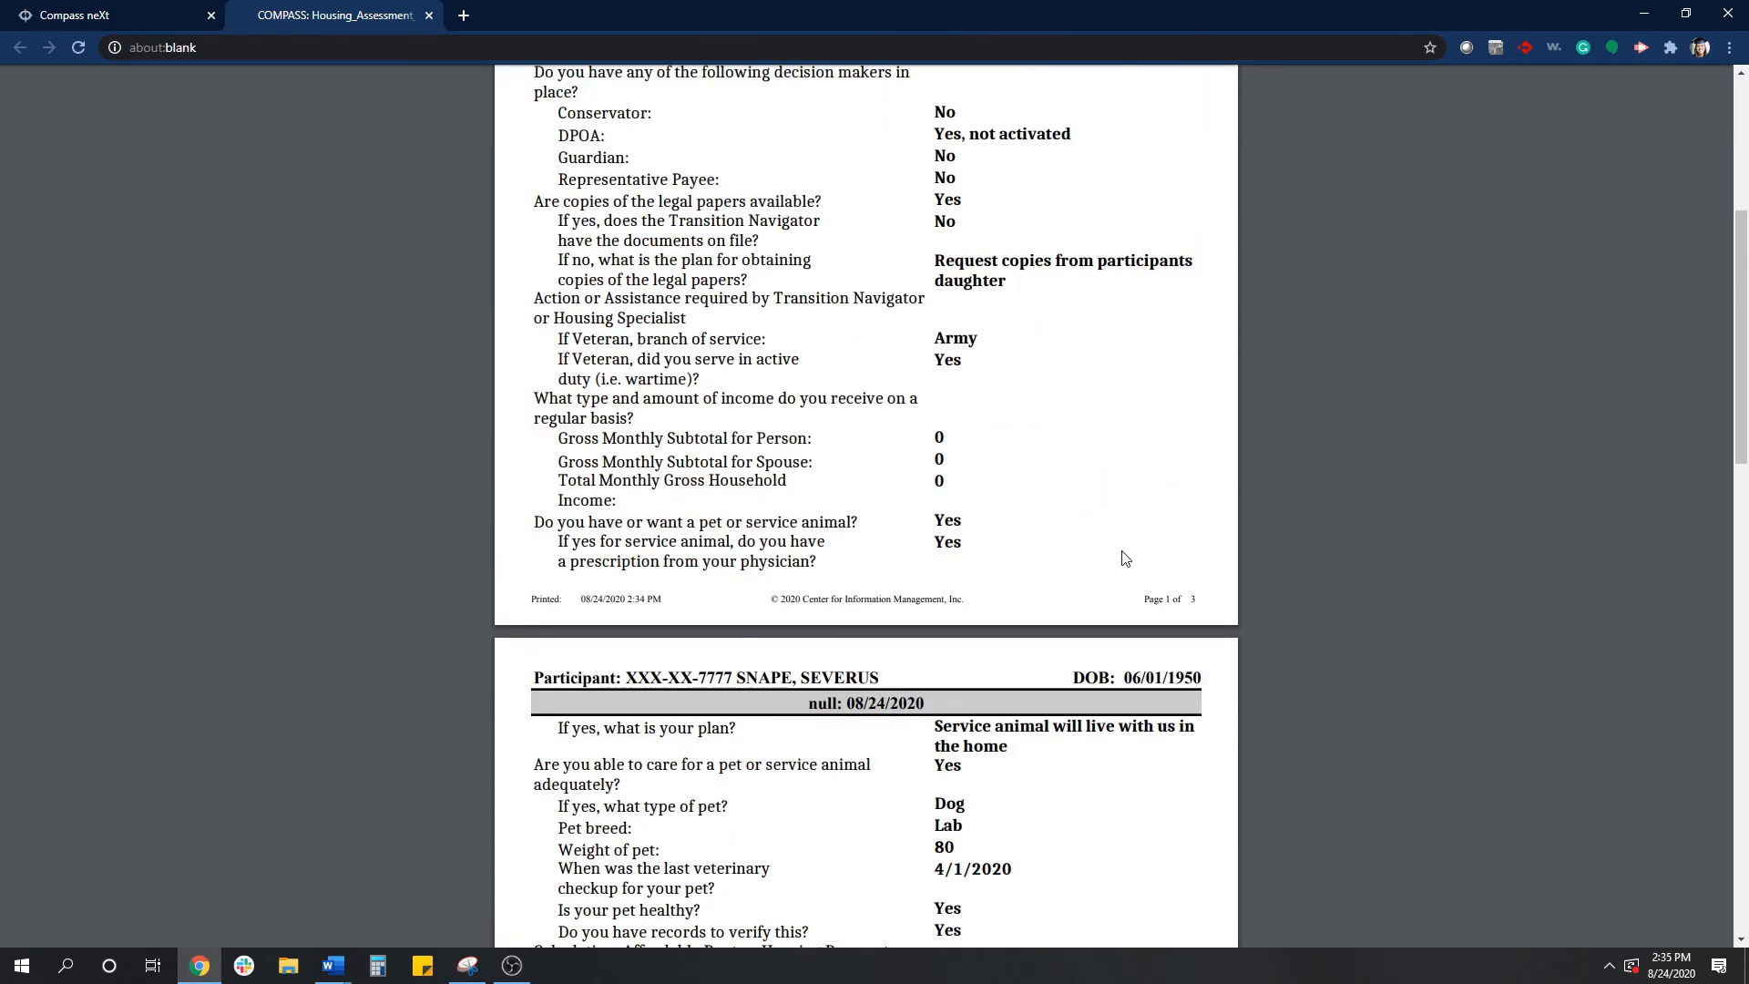
pyautogui.scroll(-6, 1121, 559)
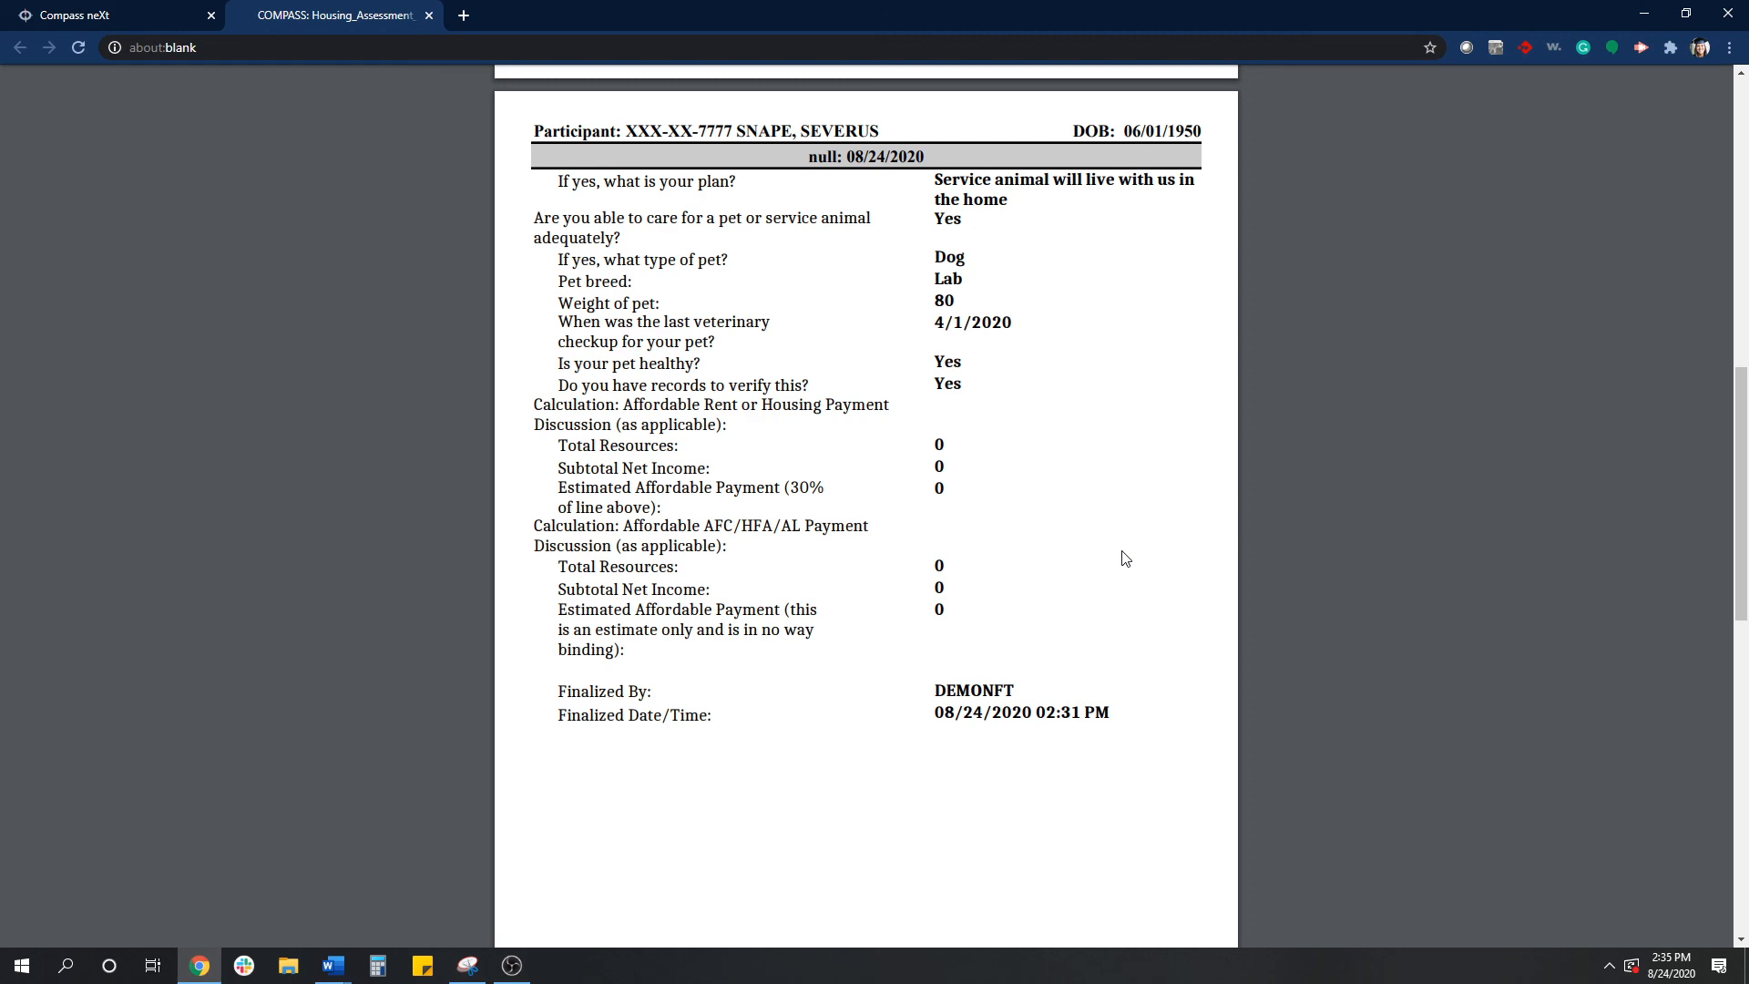
pyautogui.scroll(5, 1125, 558)
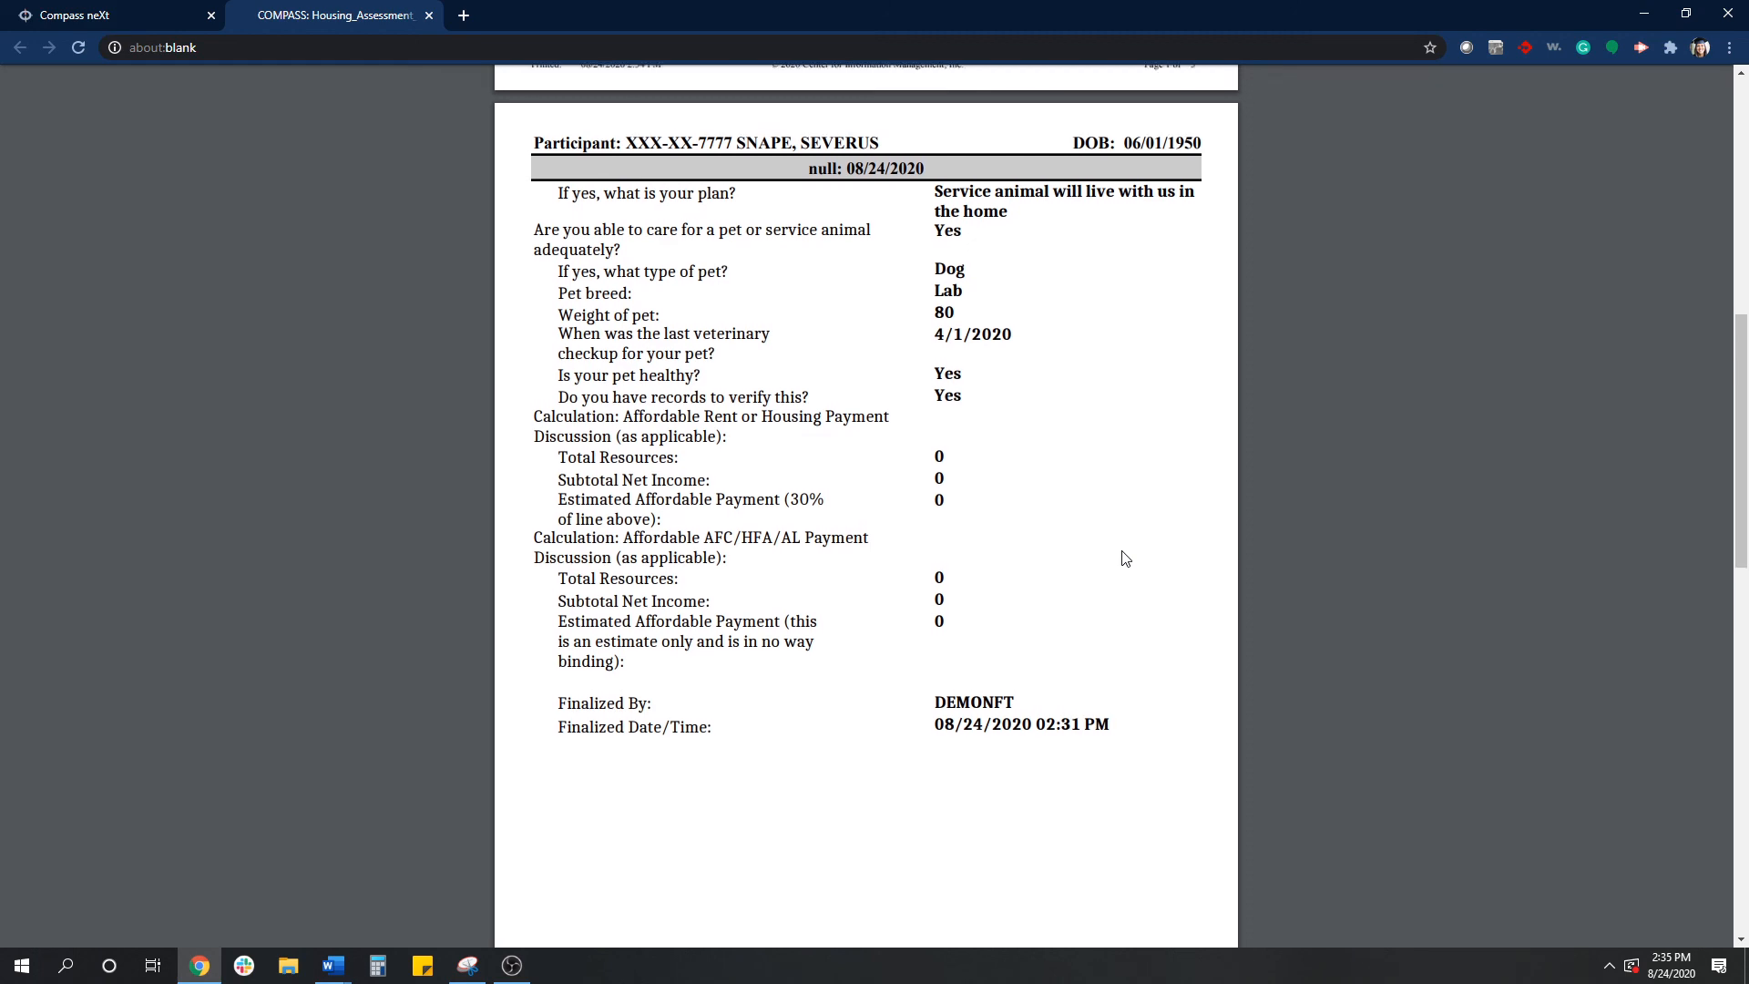
pyautogui.scroll(2, 1126, 559)
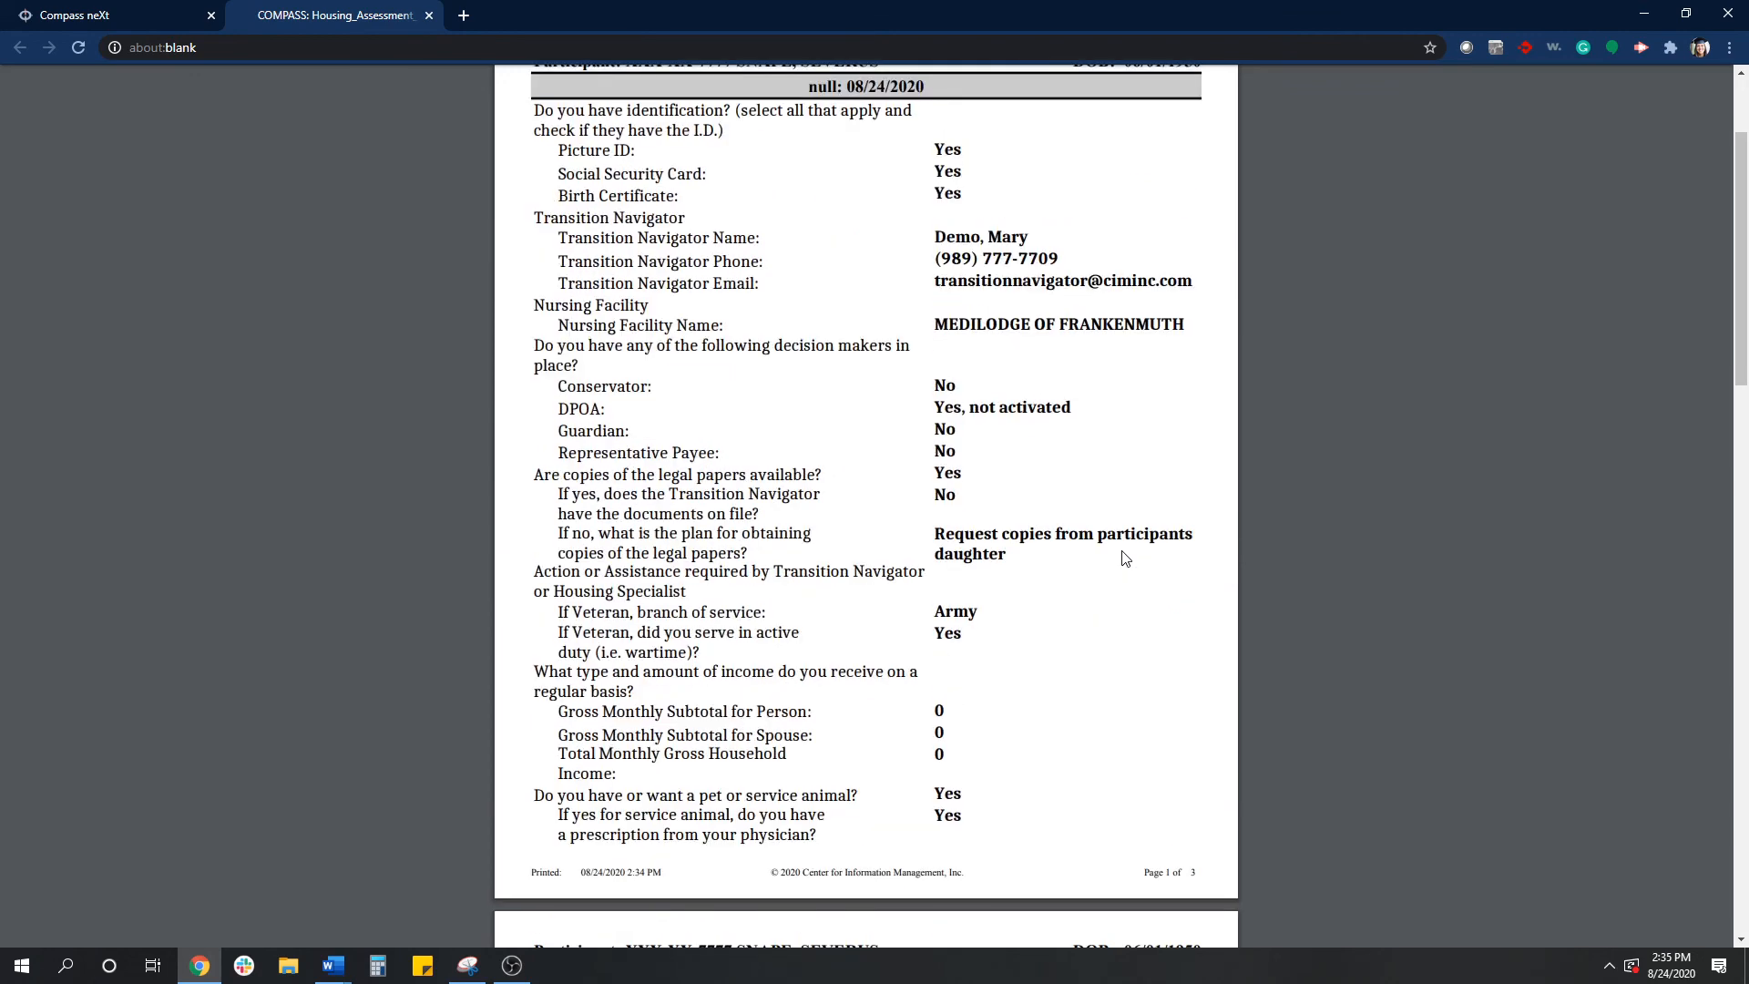
pyautogui.scroll(-5, 1126, 558)
pyautogui.scroll(-1, 1125, 558)
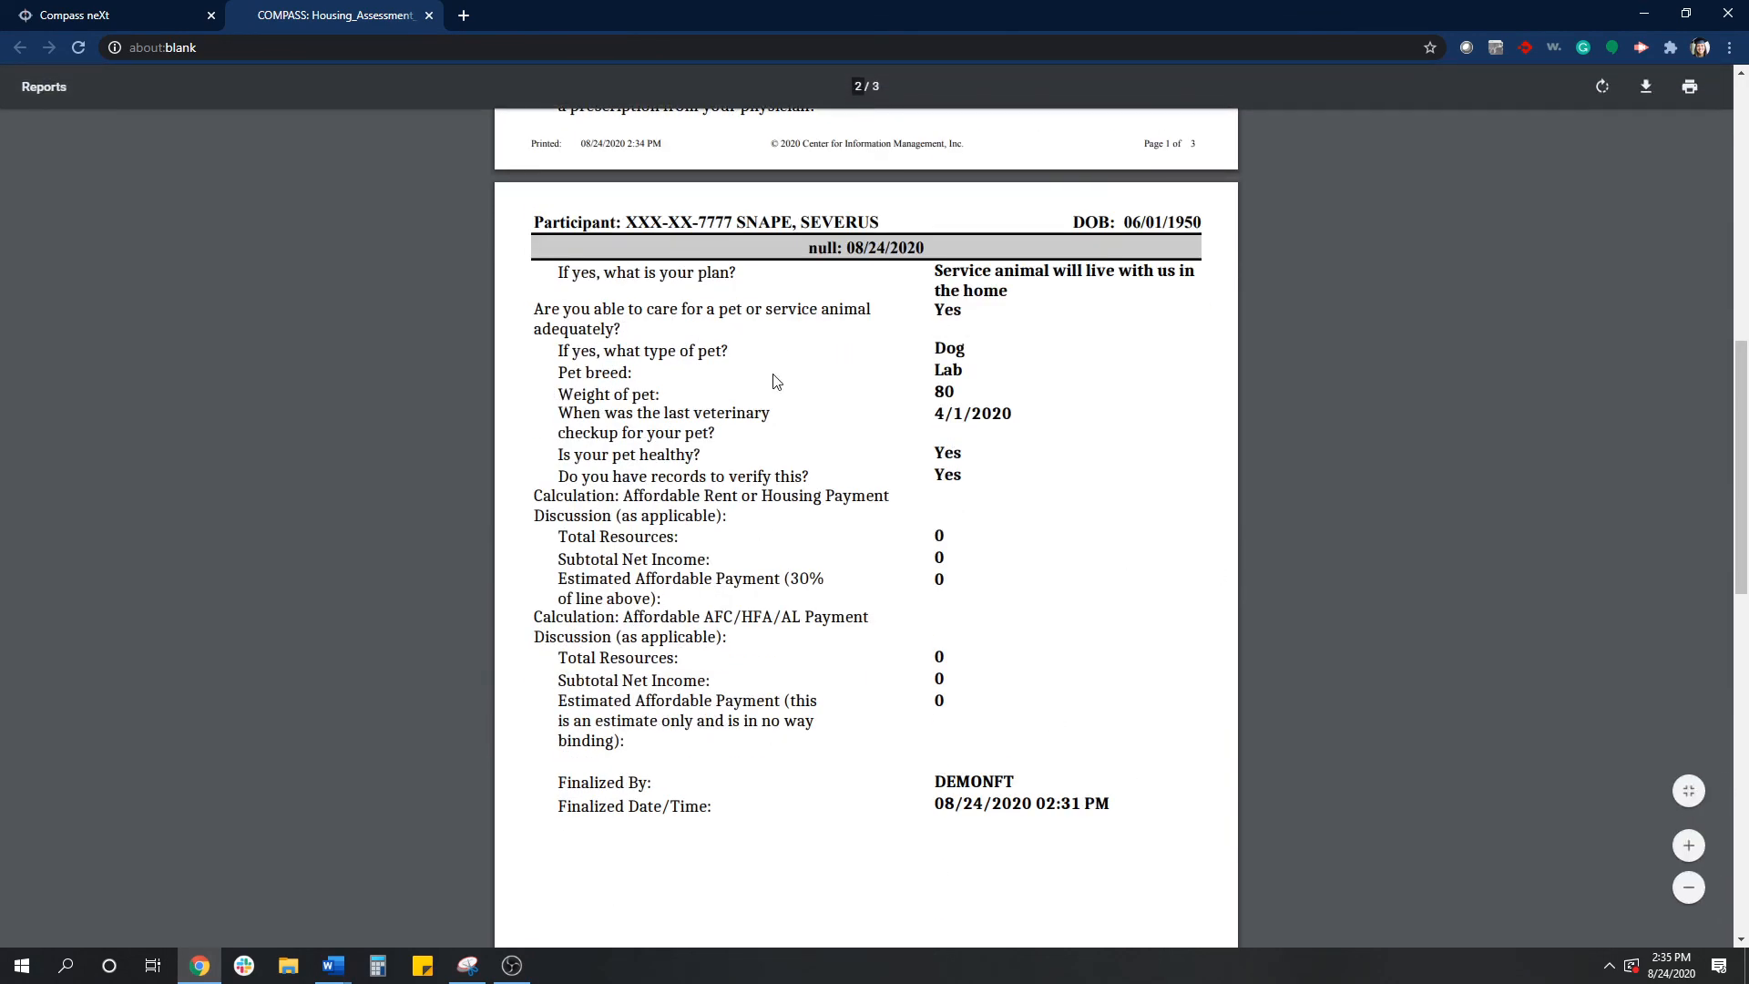
pyautogui.scroll(6, 736, 397)
pyautogui.scroll(4, 770, 556)
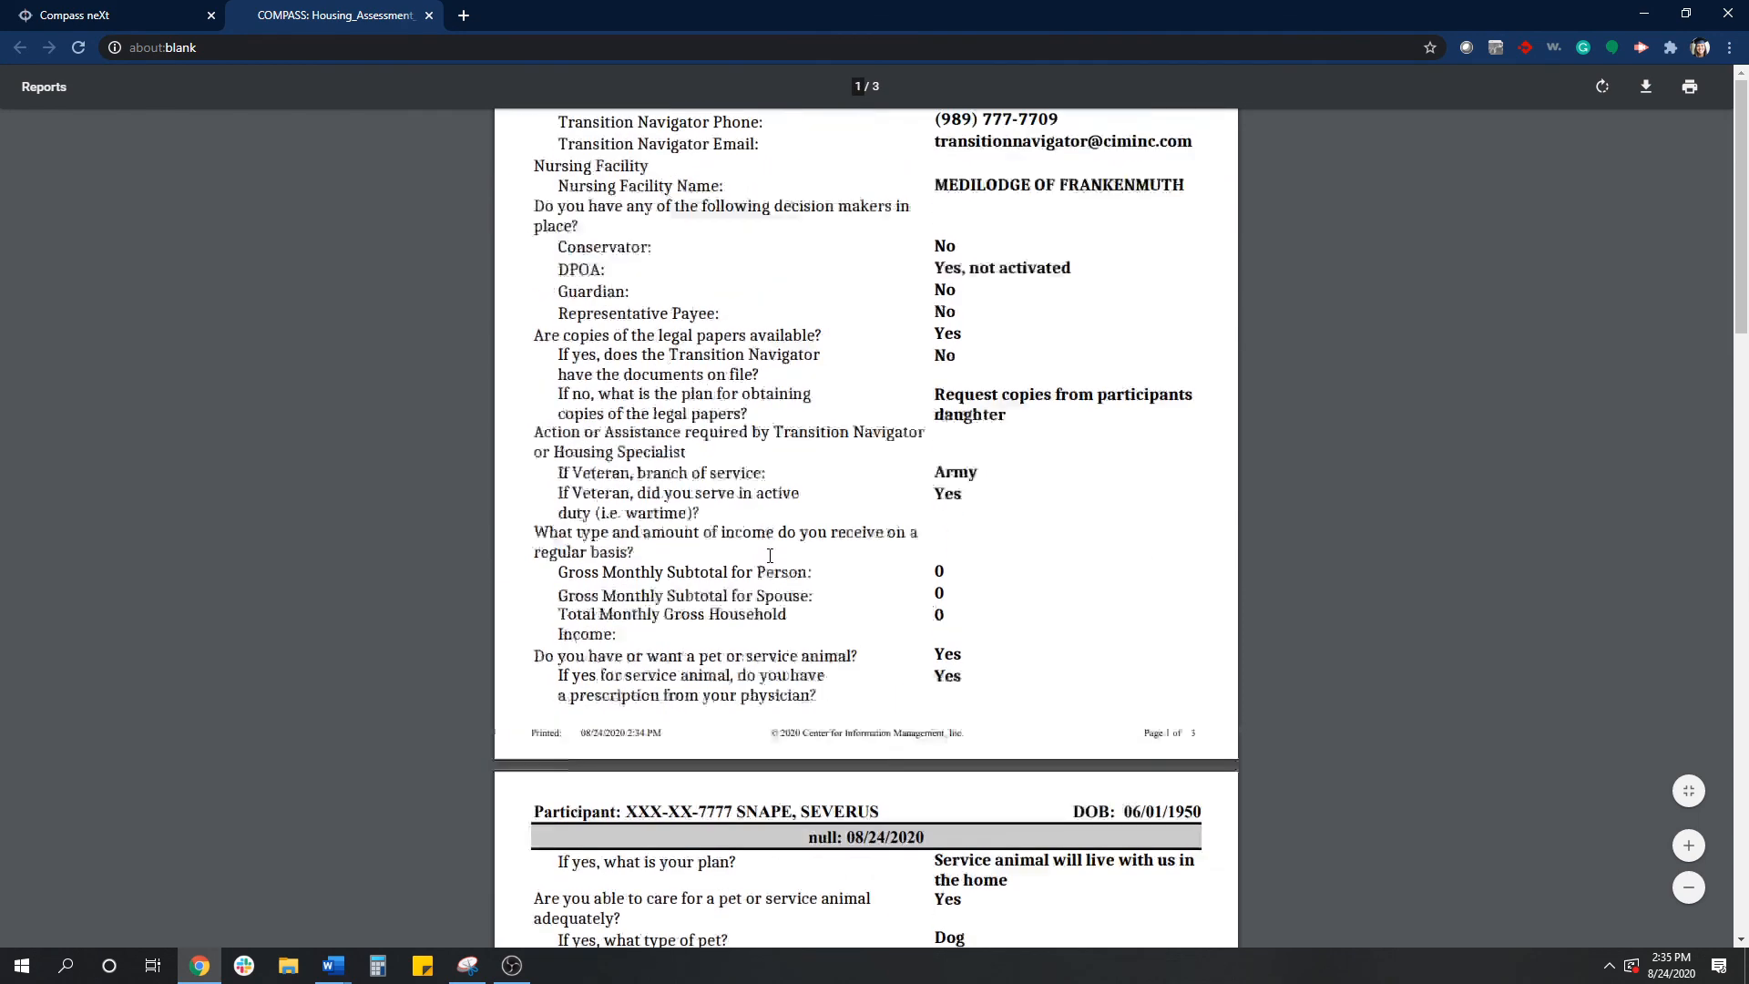